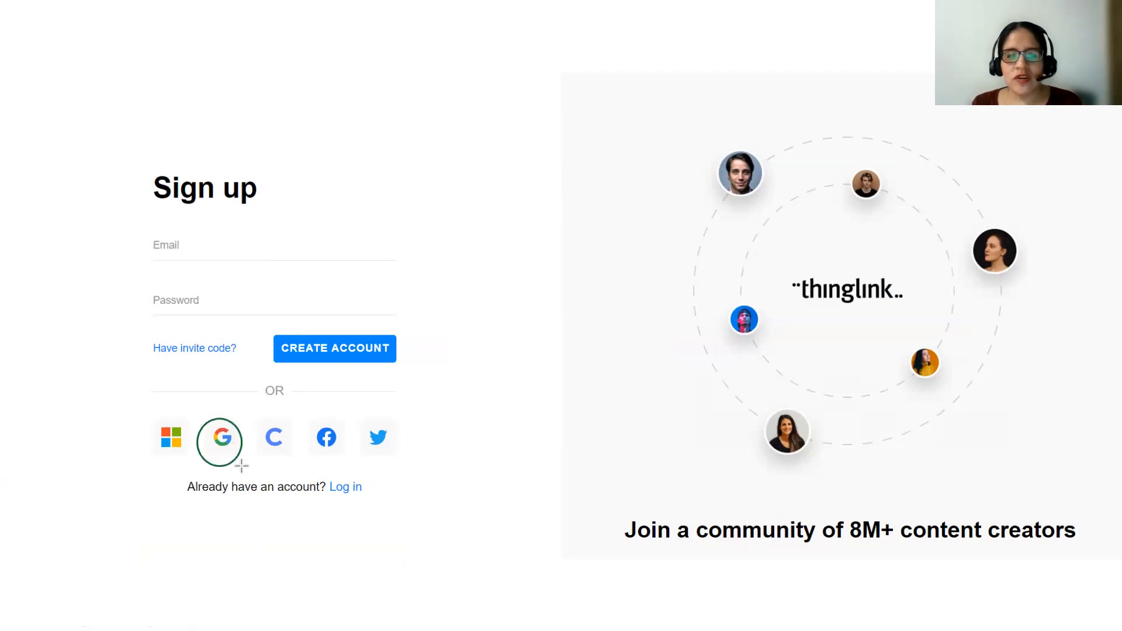
pyautogui.moveTo(146, 422); pyautogui.dragTo(189, 466)
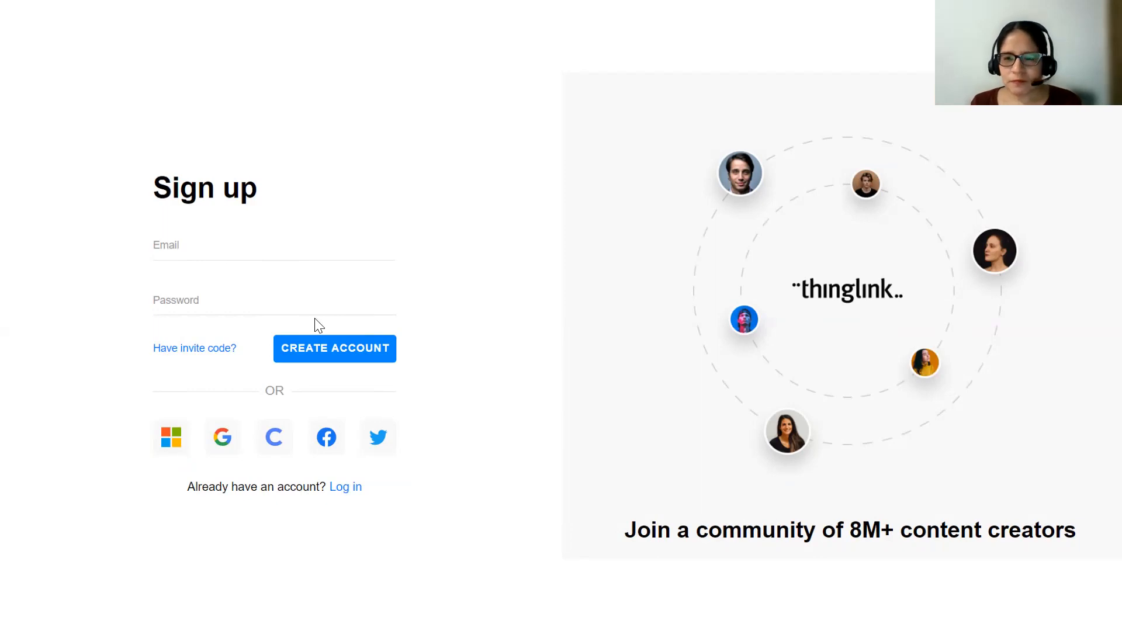
pyautogui.click(452, 354)
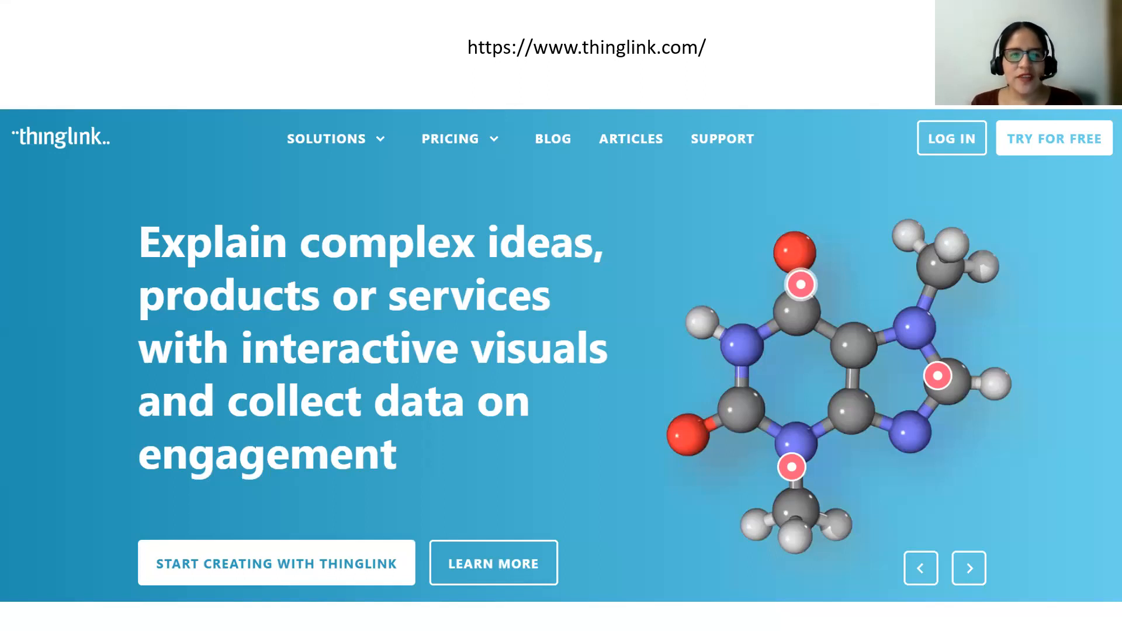
pyautogui.click(551, 294)
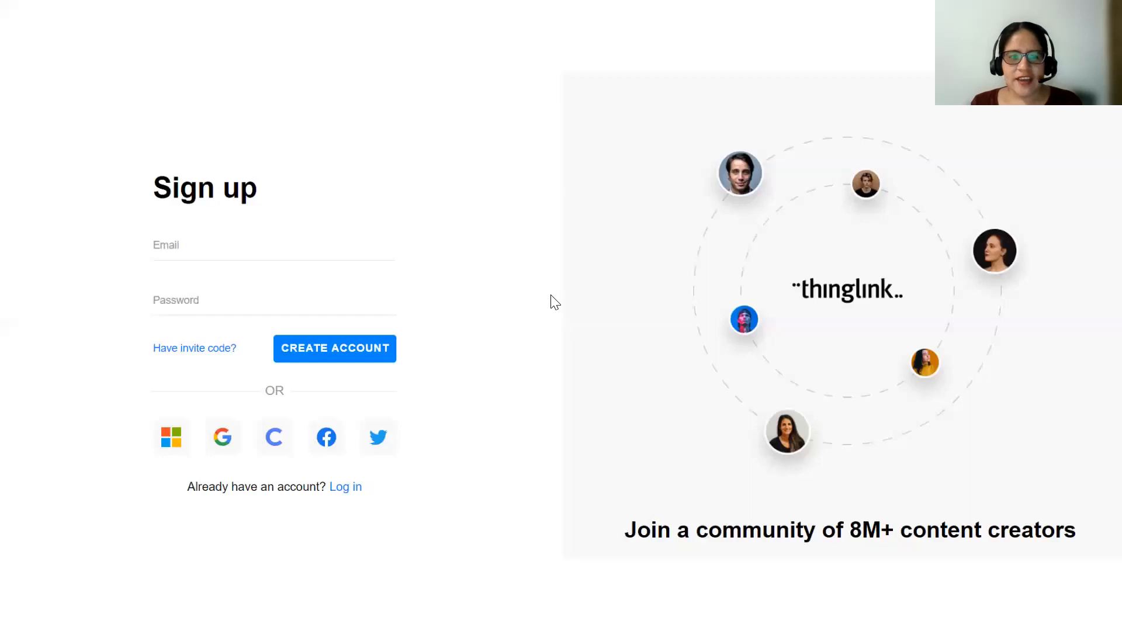
pyautogui.click(551, 296)
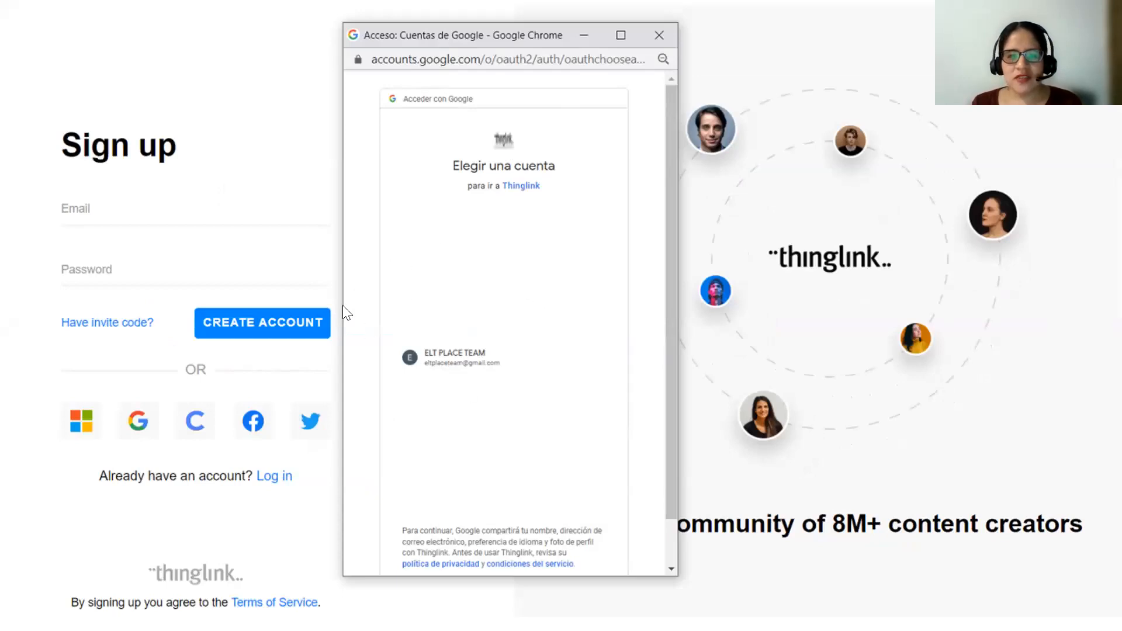
pyautogui.click(501, 326)
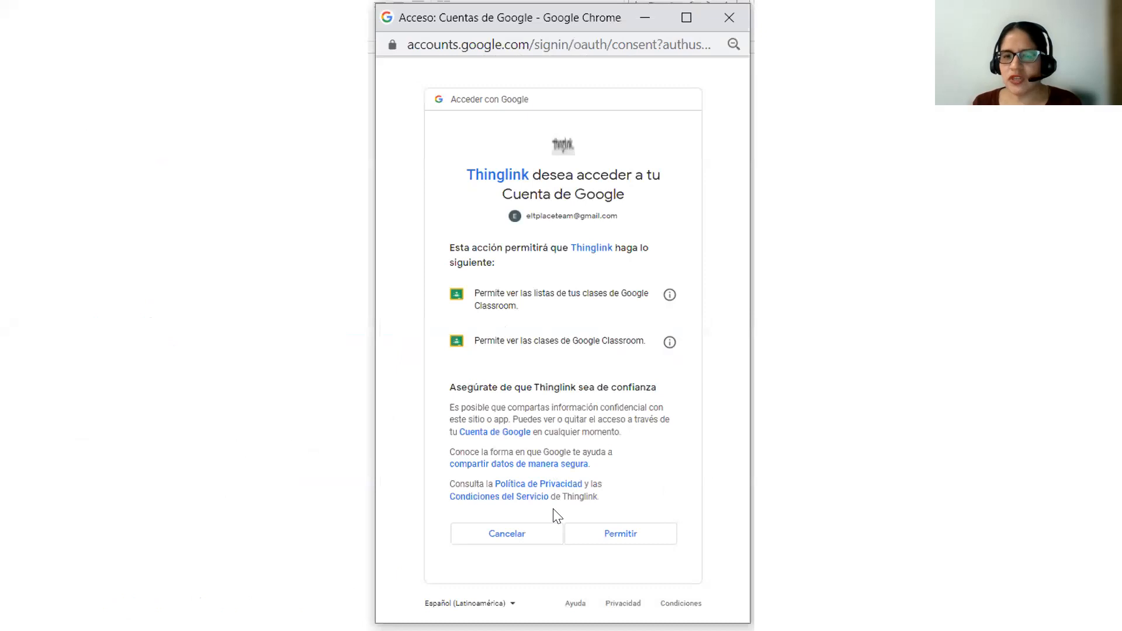
pyautogui.click(757, 569)
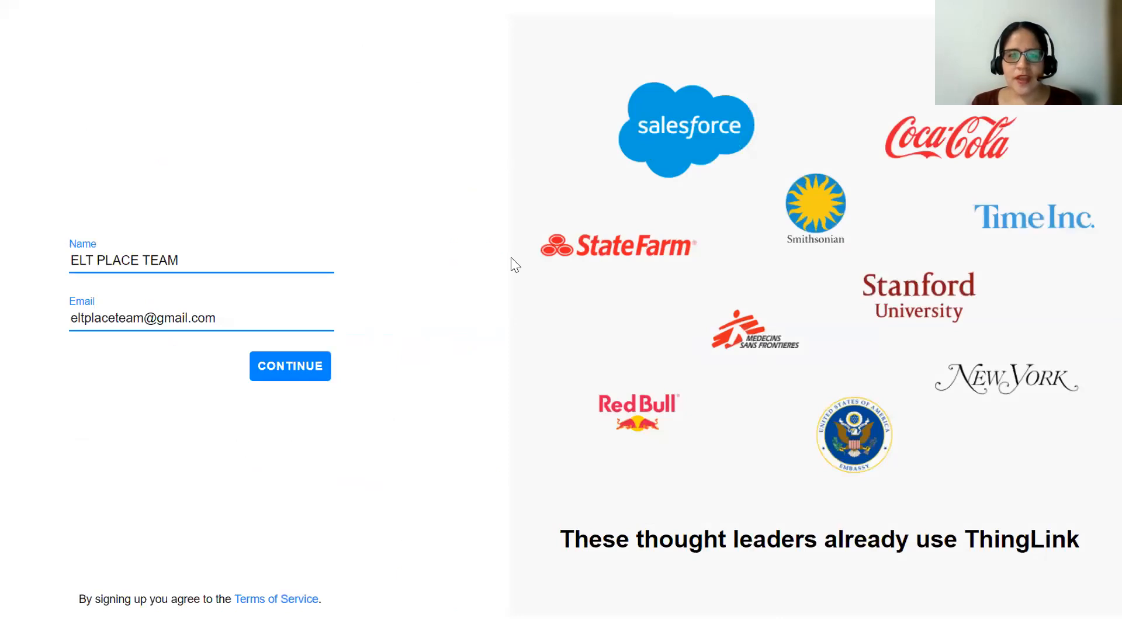
pyautogui.click(453, 99)
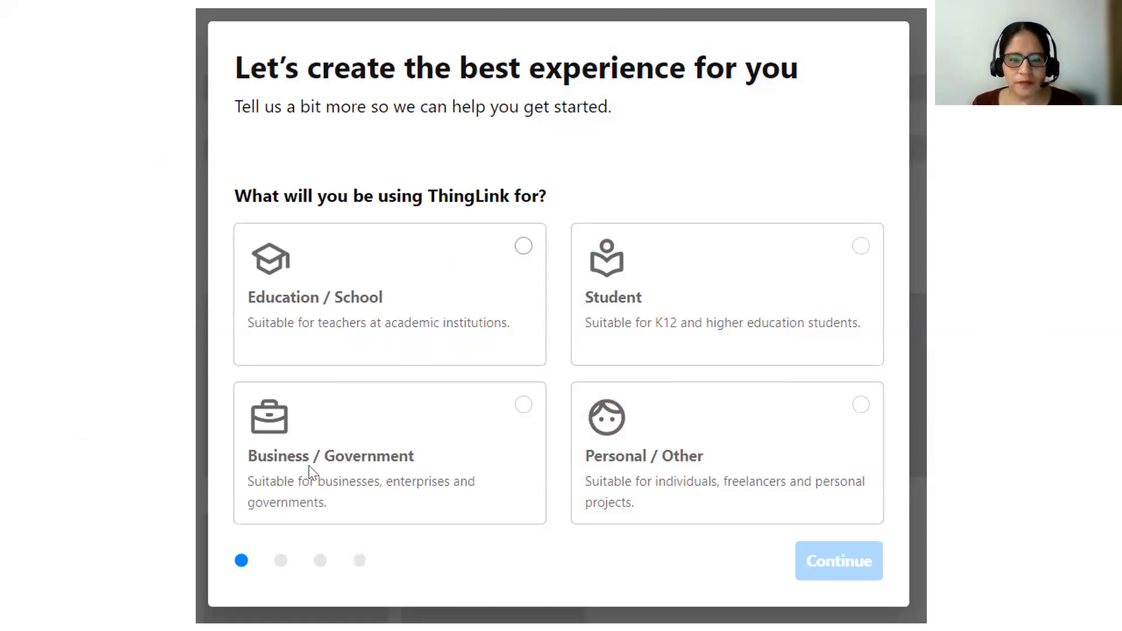
pyautogui.click(519, 337)
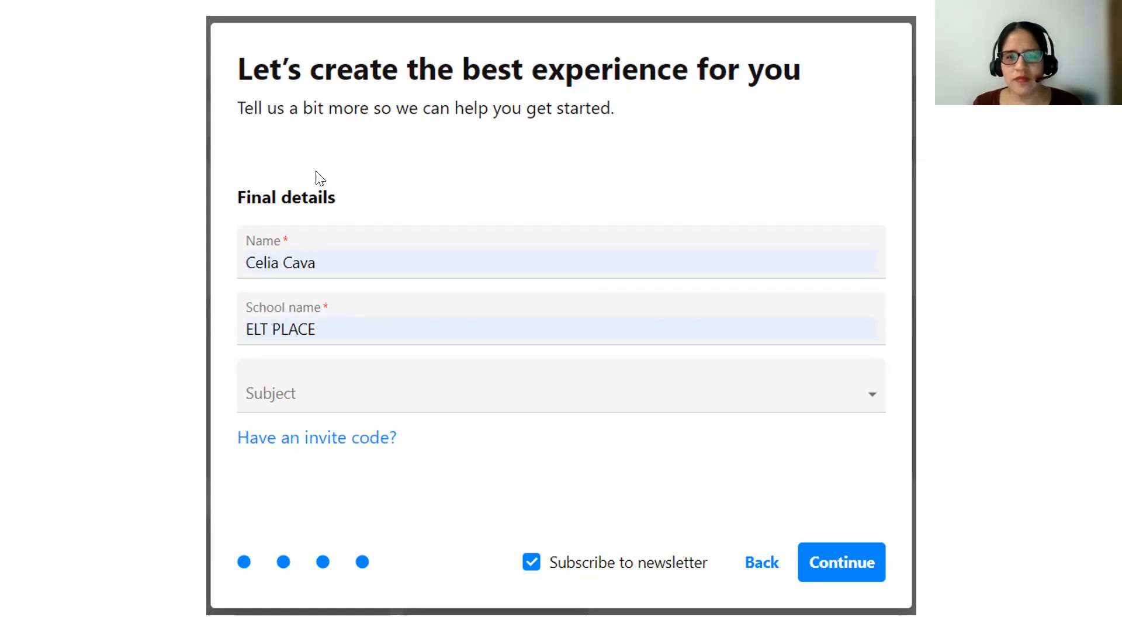
pyautogui.moveTo(339, 329); pyautogui.dragTo(367, 311)
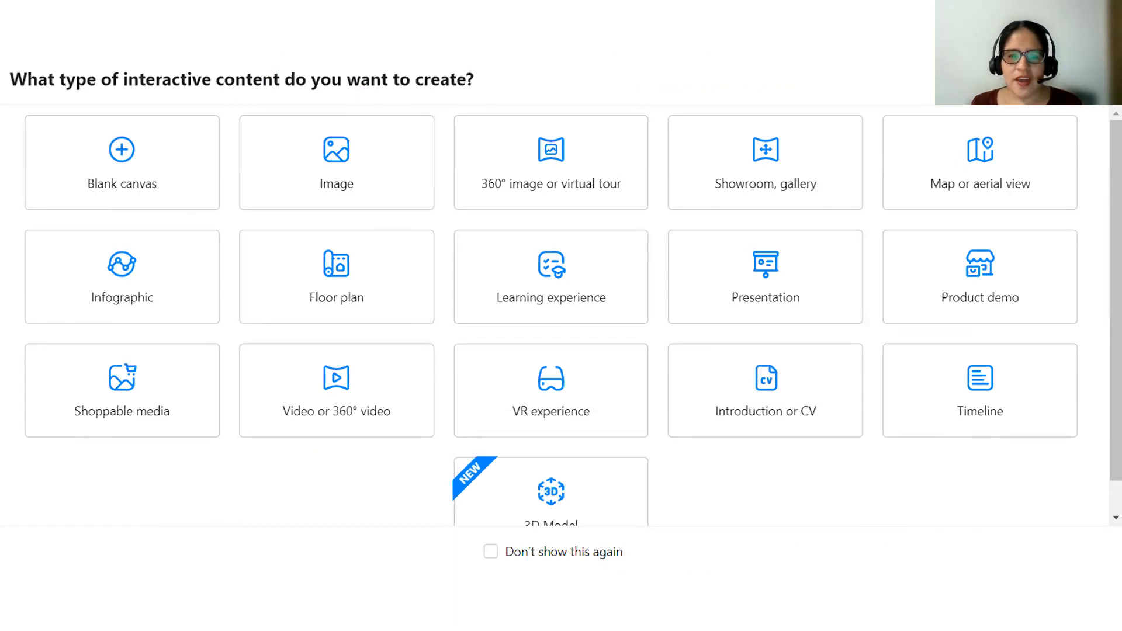
pyautogui.click(416, 318)
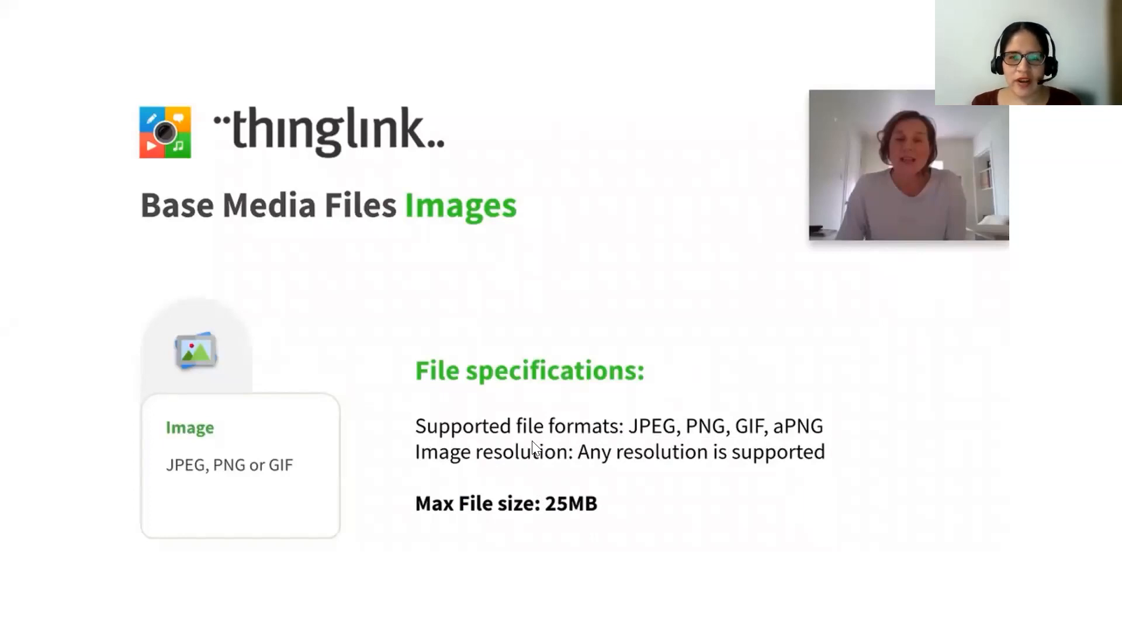
pyautogui.press('Right')
pyautogui.press('Left')
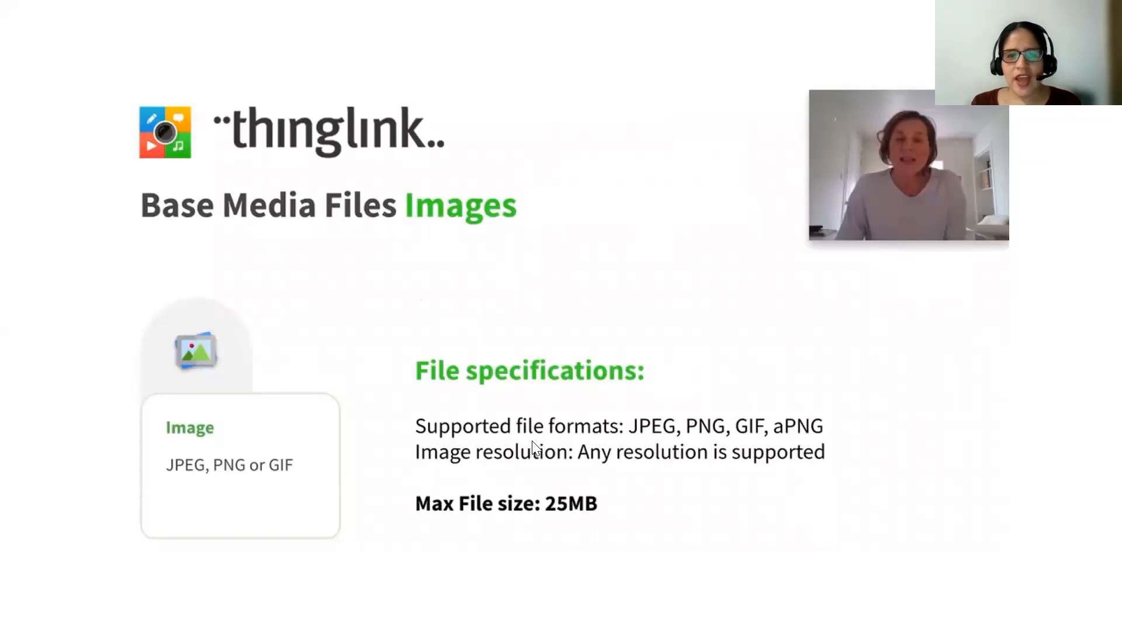
pyautogui.press('Right')
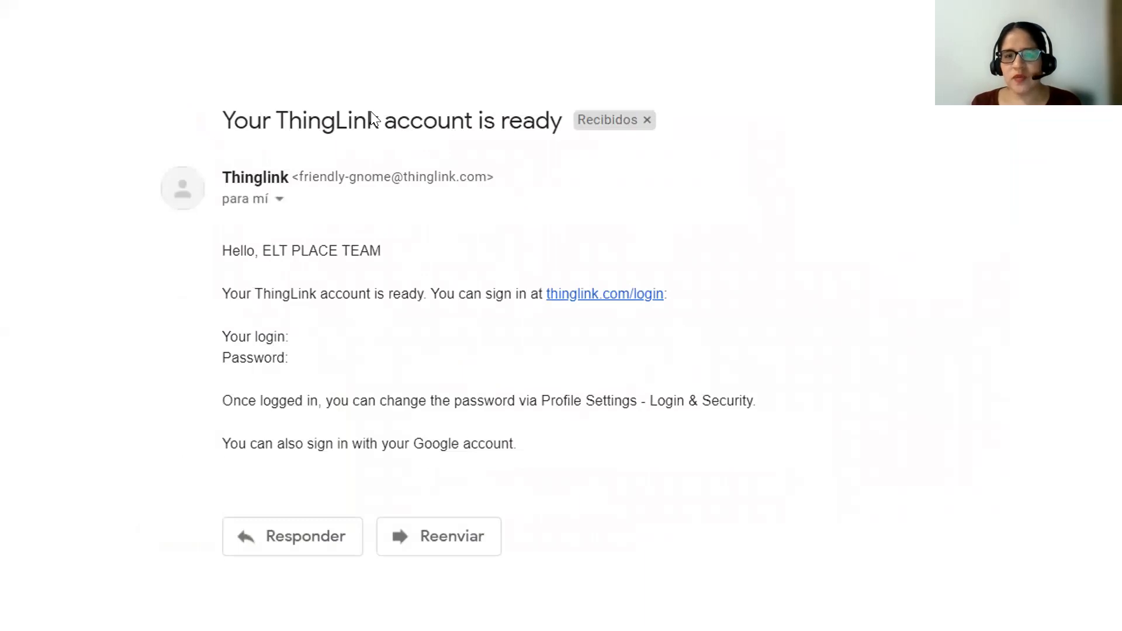
pyautogui.moveTo(182, 324)
pyautogui.mouseDown()
pyautogui.moveTo(209, 343)
pyautogui.moveTo(196, 371)
pyautogui.mouseUp()
pyautogui.moveTo(290, 345)
pyautogui.mouseDown()
pyautogui.moveTo(354, 345)
pyautogui.moveTo(353, 361)
pyautogui.mouseUp()
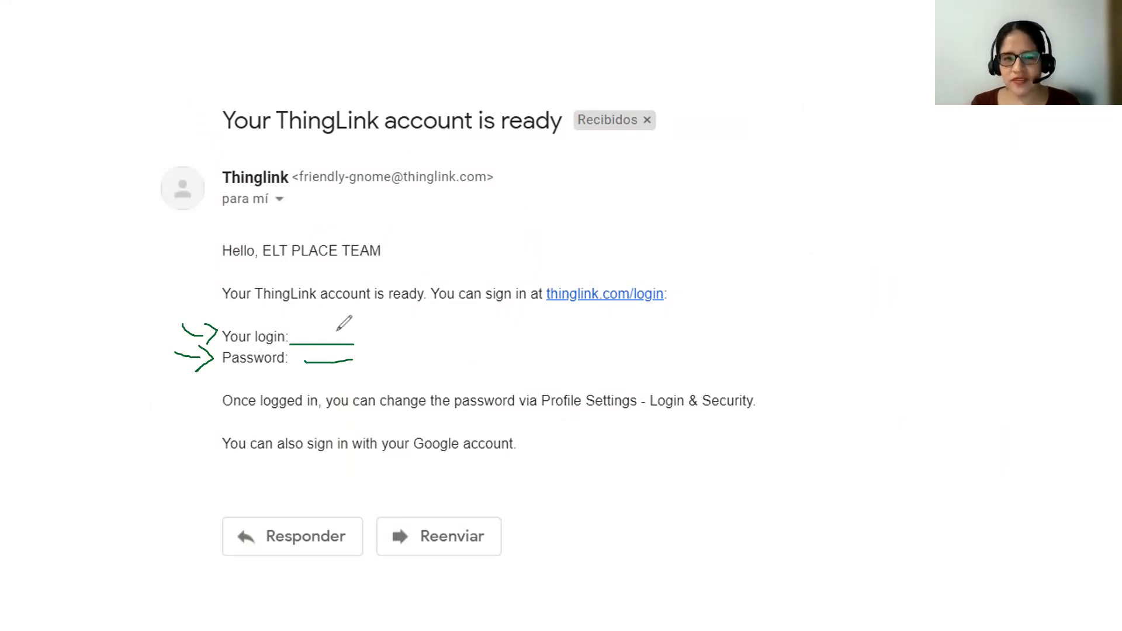
pyautogui.moveTo(415, 329)
pyautogui.mouseDown()
pyautogui.moveTo(394, 337)
pyautogui.moveTo(391, 363)
pyautogui.mouseUp()
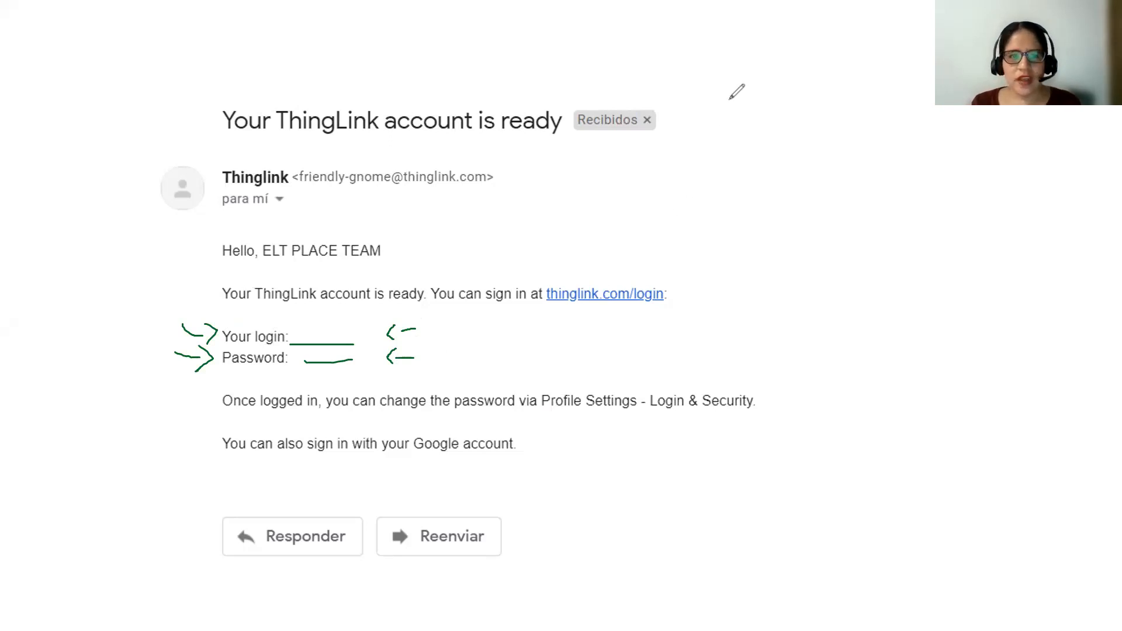
pyautogui.press('Escape')
pyautogui.press('e')
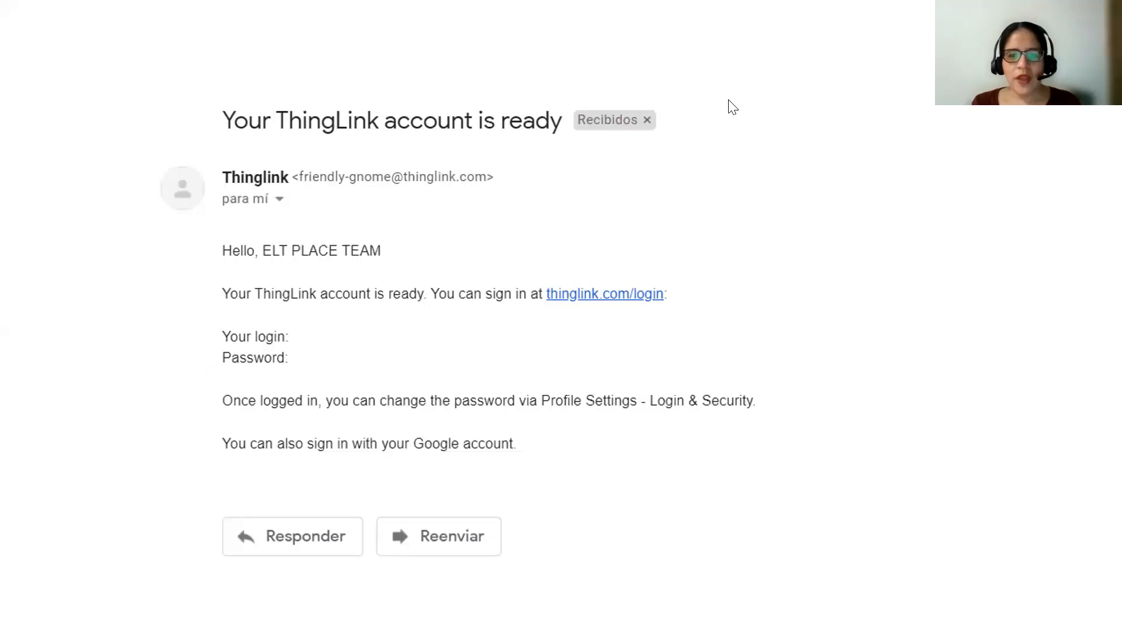
pyautogui.press('Right')
pyautogui.click(483, 332)
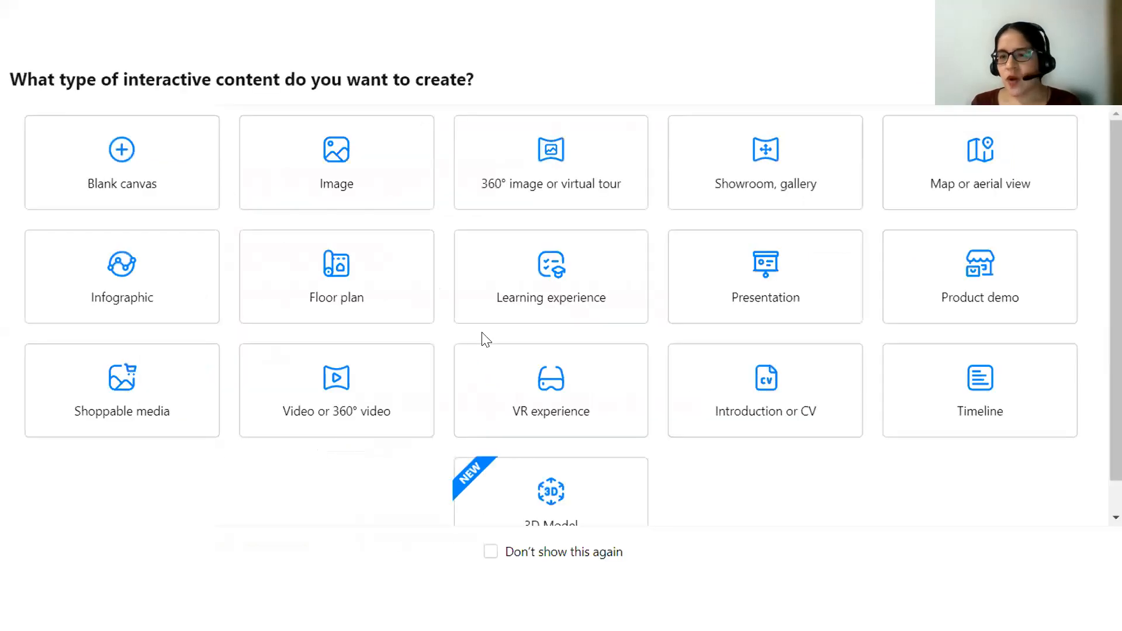
pyautogui.press('Right')
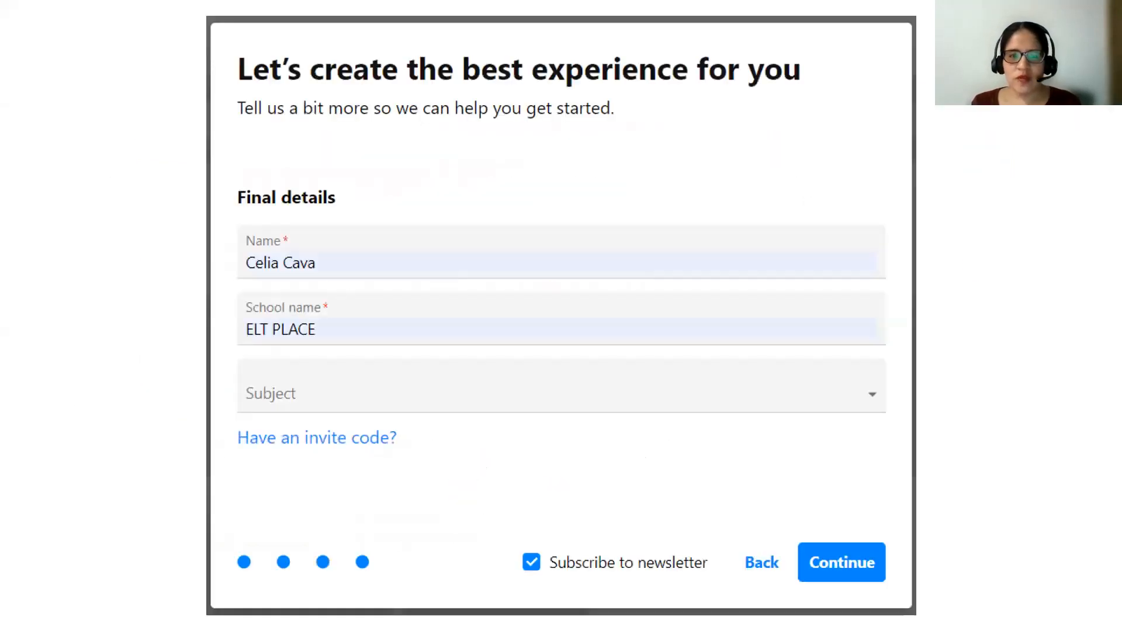
pyautogui.press('Left')
pyautogui.press('Left')
pyautogui.press('Left')
pyautogui.press('Left')
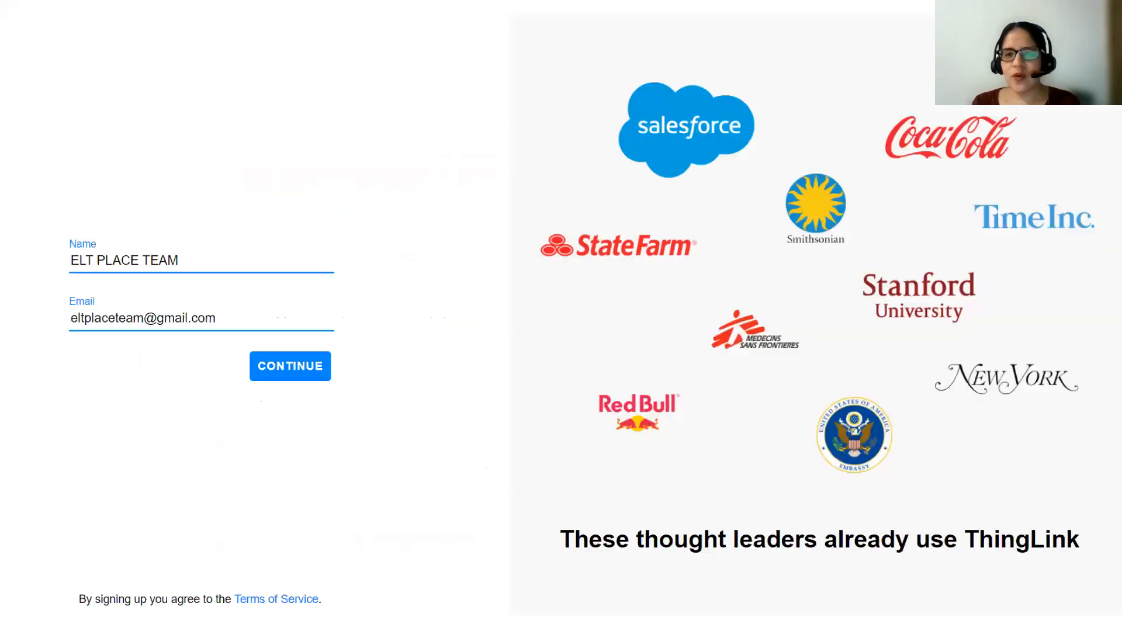
pyautogui.press('Left')
pyautogui.press('Left')
pyautogui.press('Left')
pyautogui.press('Left')
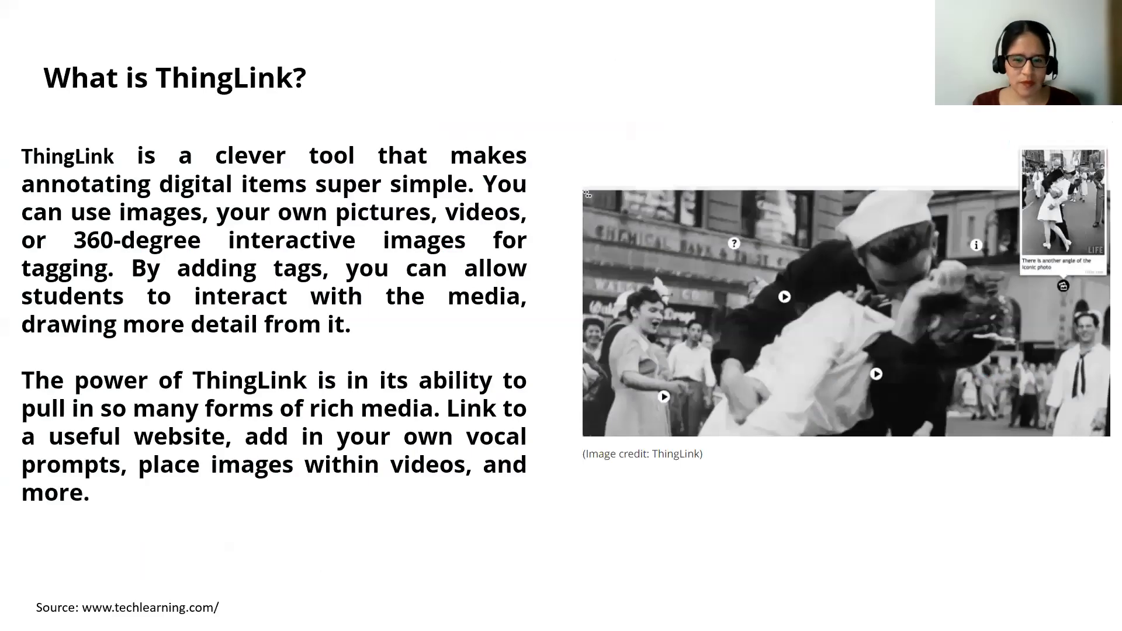
pyautogui.press('Left')
pyautogui.press('Left')
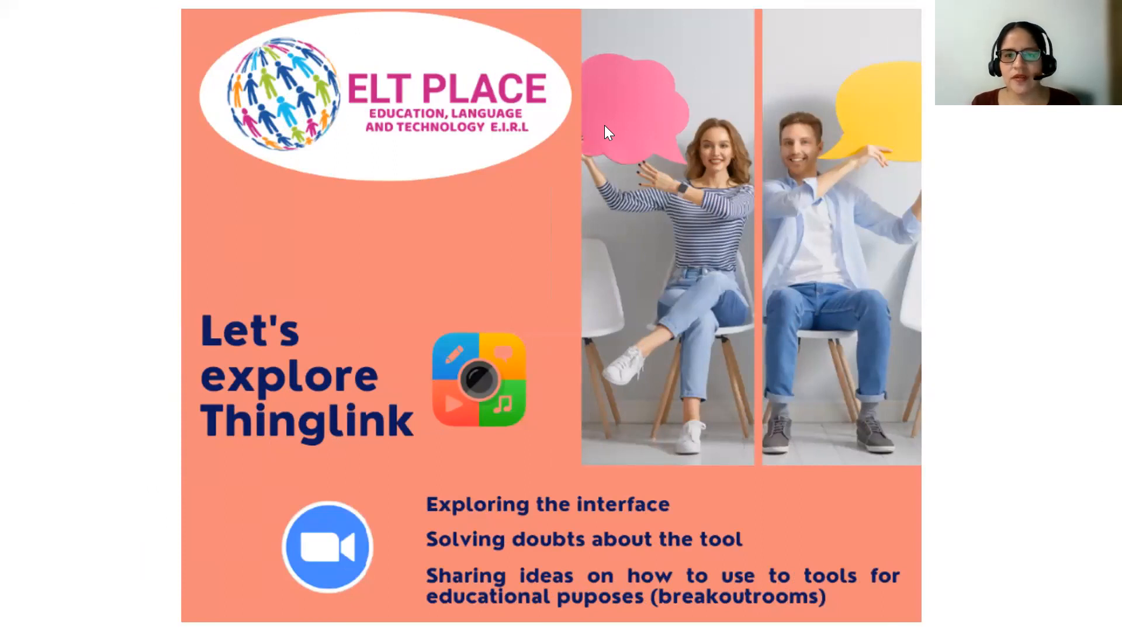
# Step: Switch to ThingLink in the browser and open the WRITERS scene from My content in full screen
pyautogui.hotkey('alt', 'Tab')
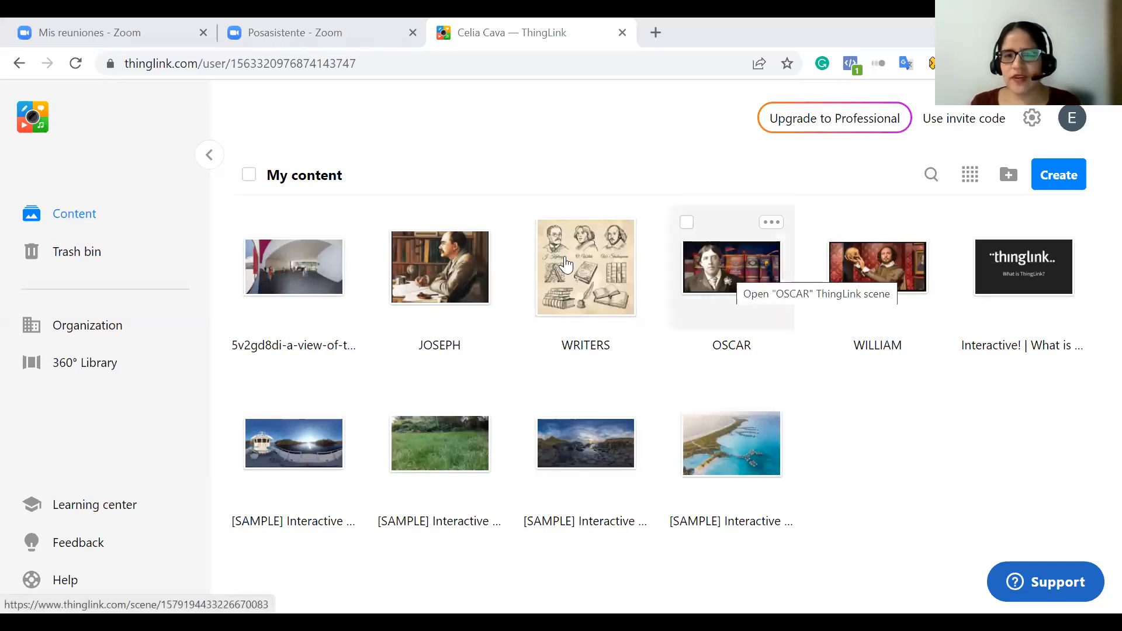
pyautogui.click(564, 256)
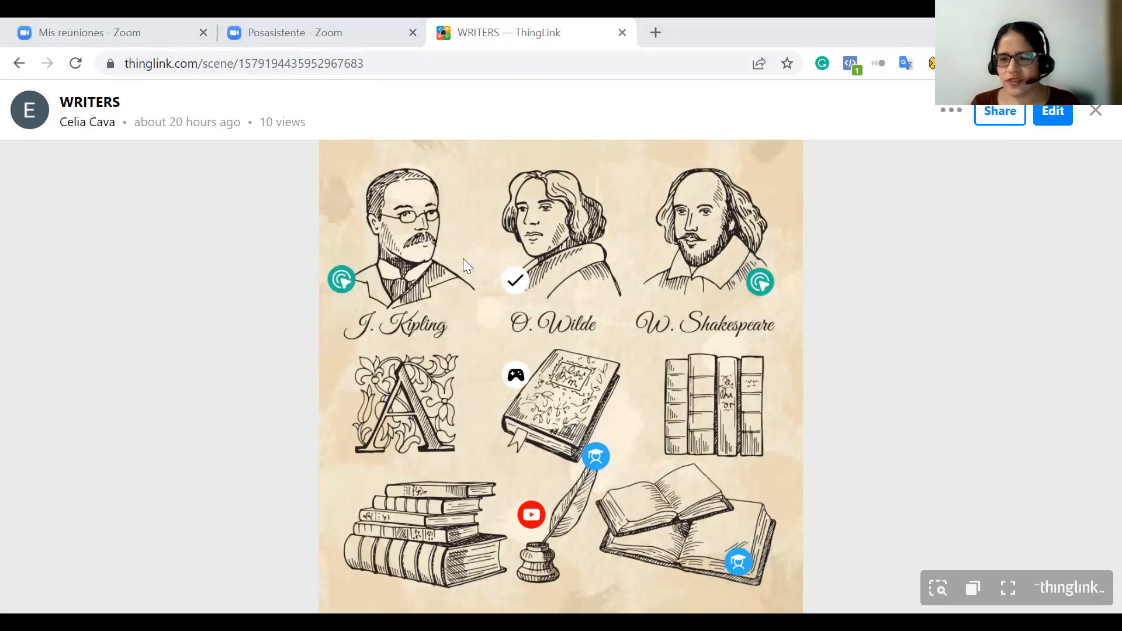
pyautogui.click(1008, 589)
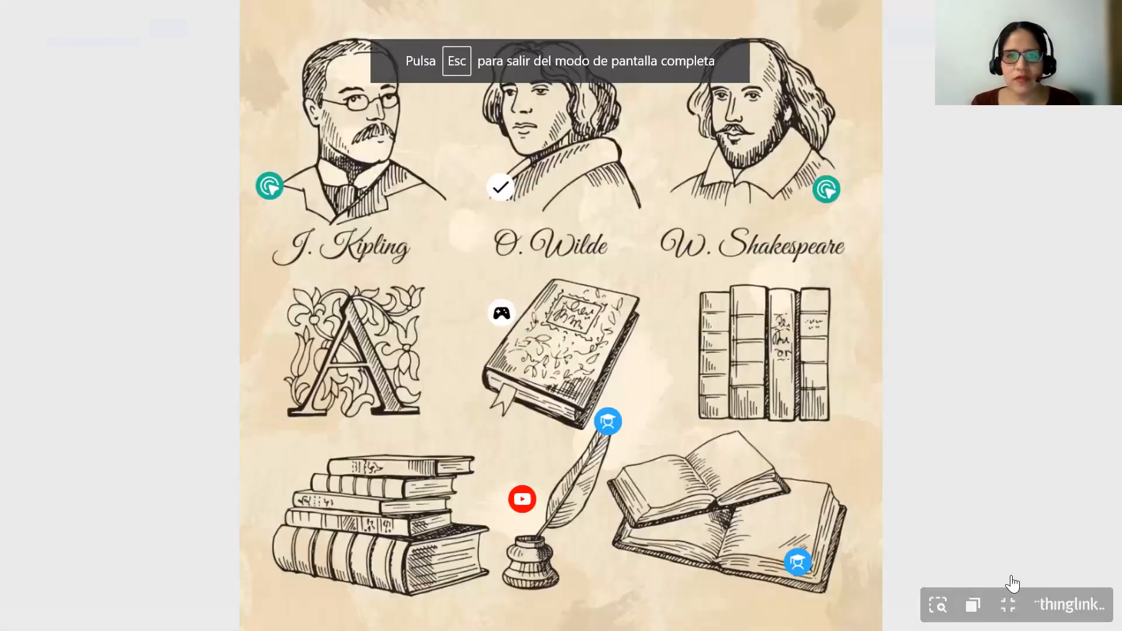
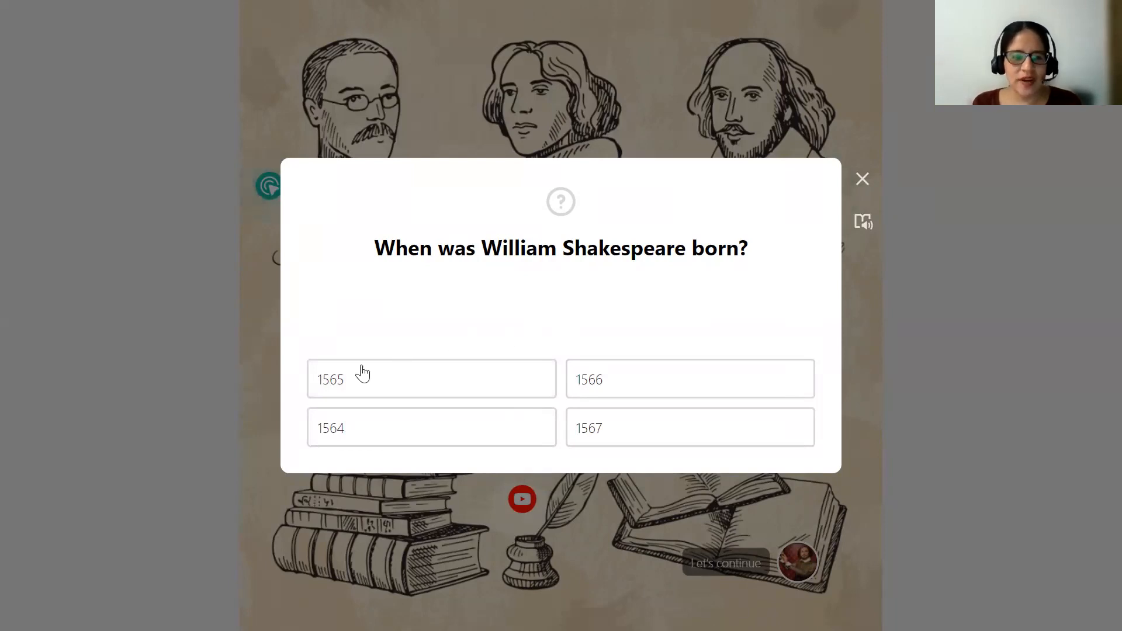
# Step: Answer the question about Shakespeare's birth year with 1564, and view the contents of tags 1, 2 and 3 in the Shakespeare scene
pyautogui.click(351, 429)
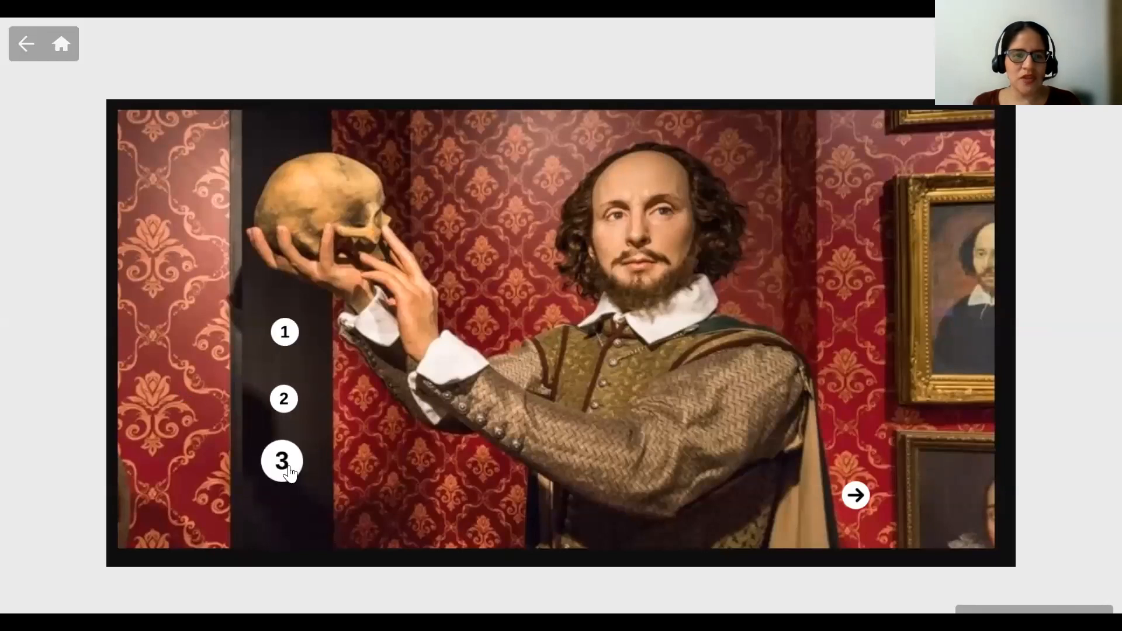
pyautogui.click(289, 336)
pyautogui.click(511, 517)
pyautogui.click(285, 399)
pyautogui.click(488, 514)
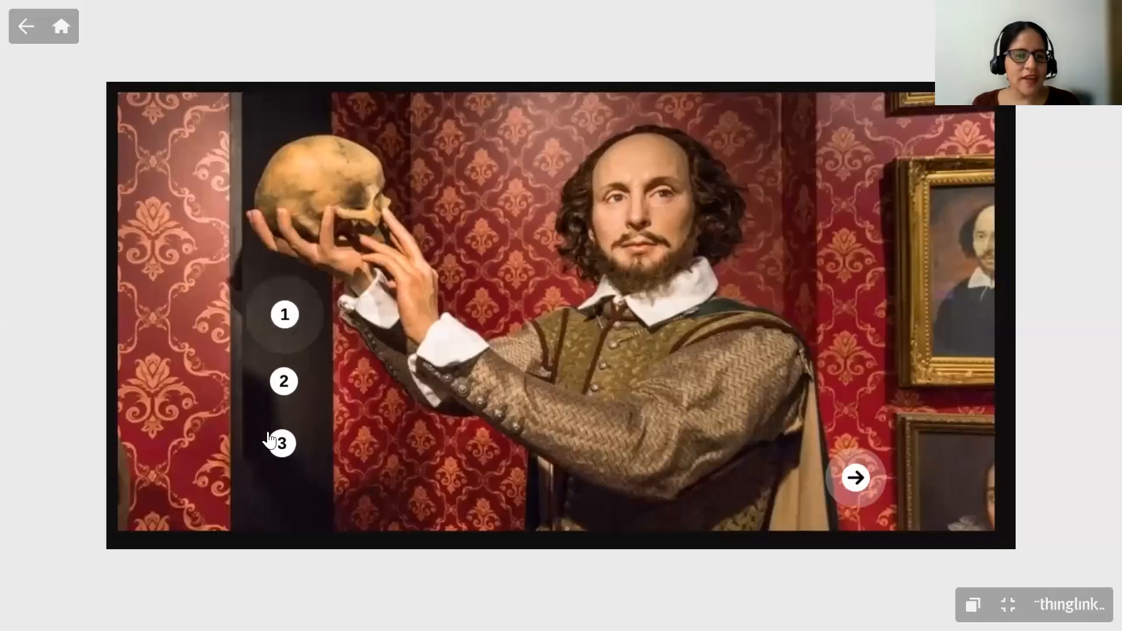
pyautogui.click(283, 443)
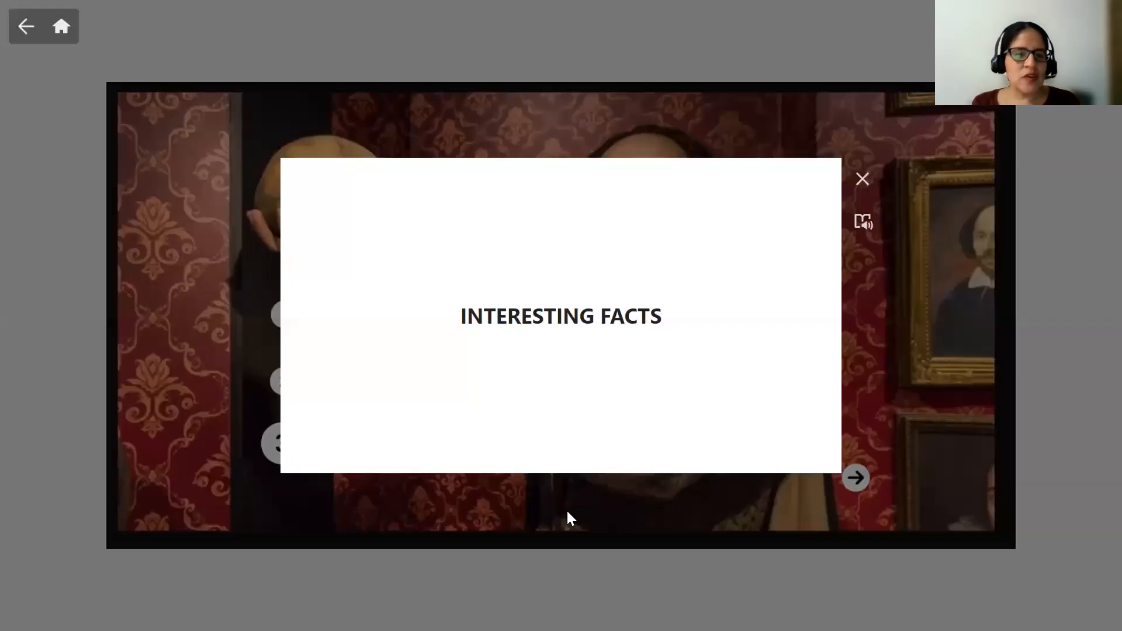
pyautogui.click(622, 476)
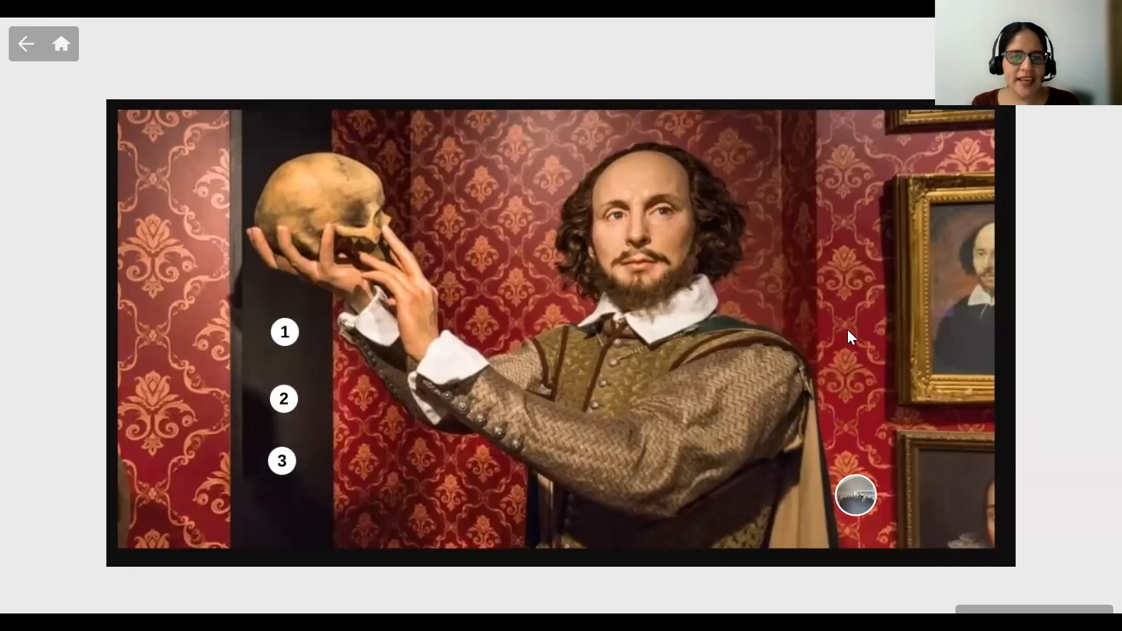
# Step: Open the 360° scene linked from the Shakespeare scene and look around its hall, corridor and outdoor plaza for interactive tags
pyautogui.click(857, 502)
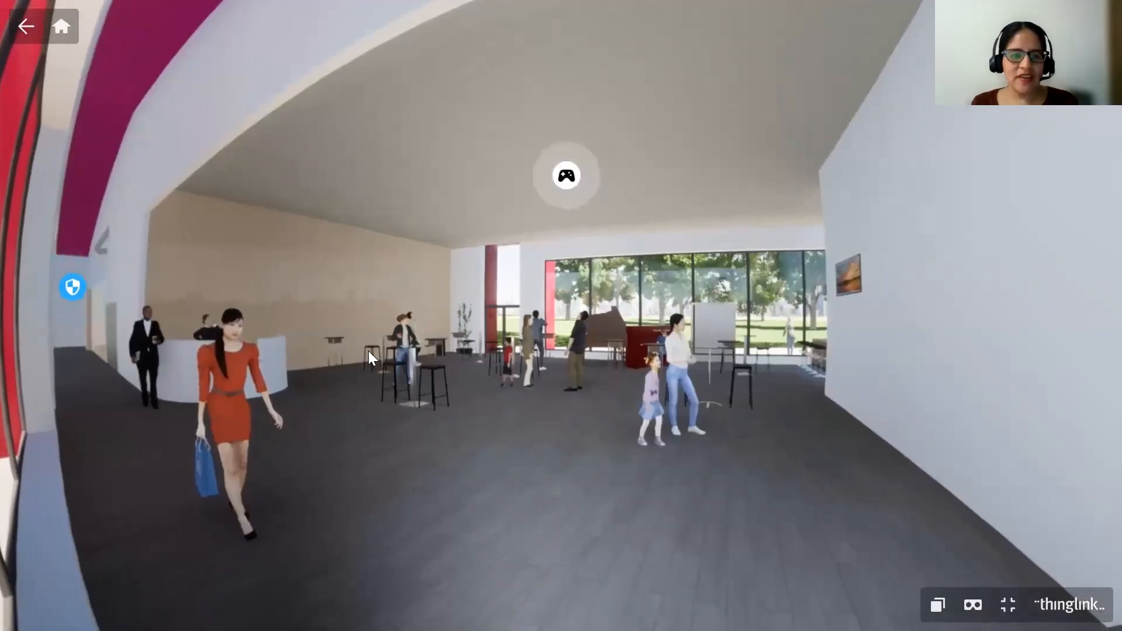
pyautogui.moveTo(292, 383); pyautogui.dragTo(912, 538)
pyautogui.moveTo(426, 331); pyautogui.dragTo(876, 350)
pyautogui.moveTo(350, 414); pyautogui.dragTo(766, 257)
pyautogui.moveTo(294, 322)
pyautogui.mouseDown()
pyautogui.moveTo(459, 321)
pyautogui.moveTo(296, 305)
pyautogui.mouseUp()
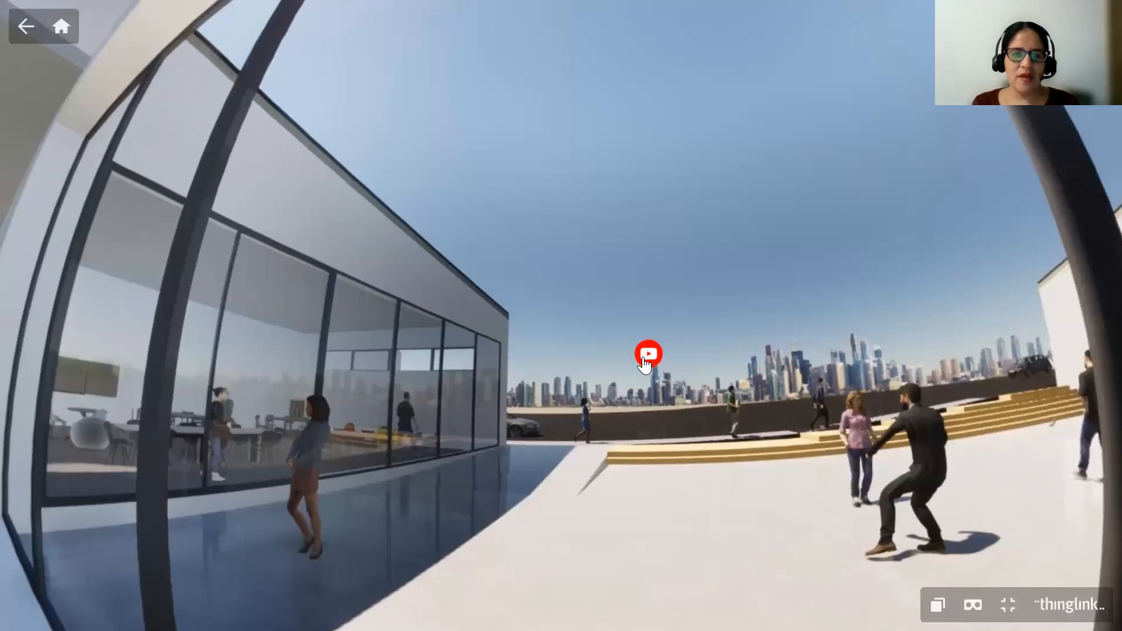
pyautogui.moveTo(374, 340); pyautogui.dragTo(796, 360)
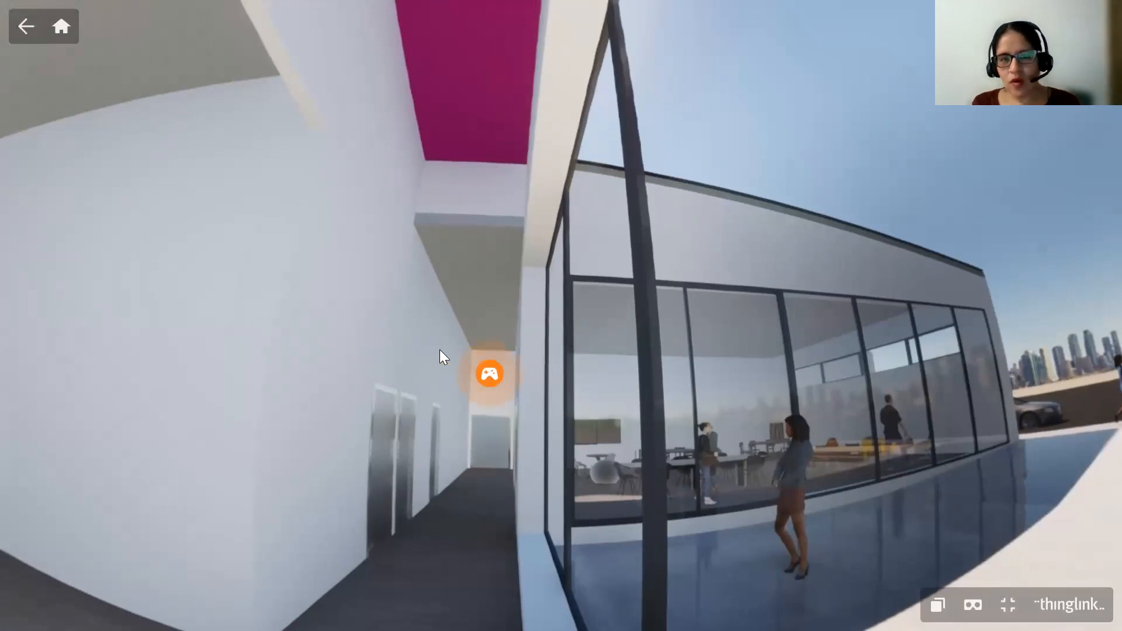
pyautogui.moveTo(366, 334); pyautogui.dragTo(805, 367)
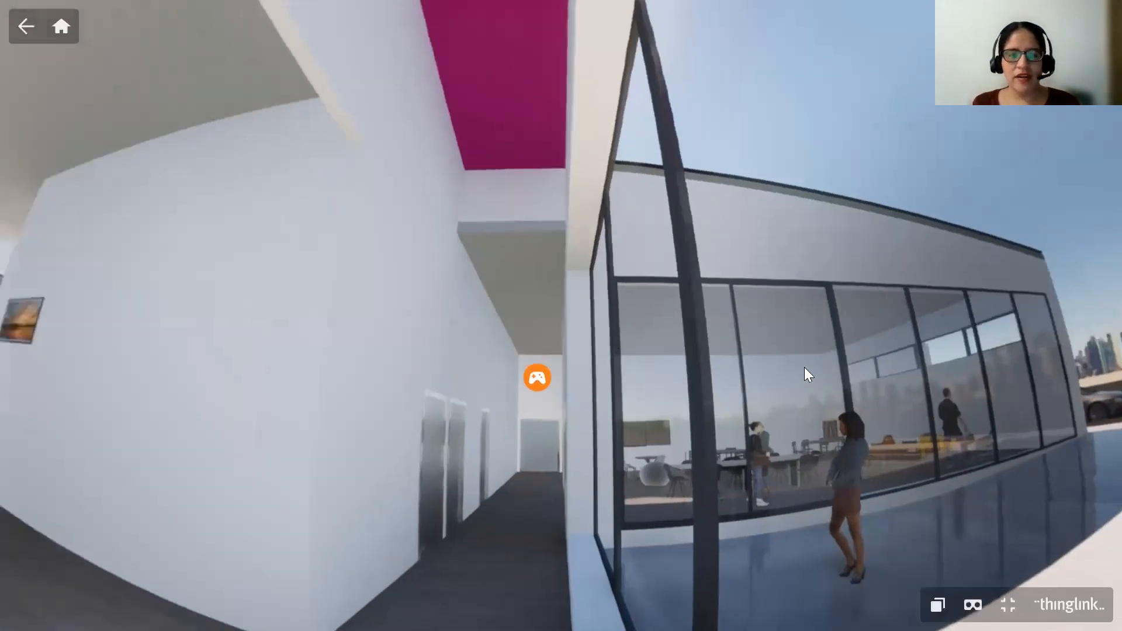
pyautogui.moveTo(393, 380); pyautogui.dragTo(676, 399)
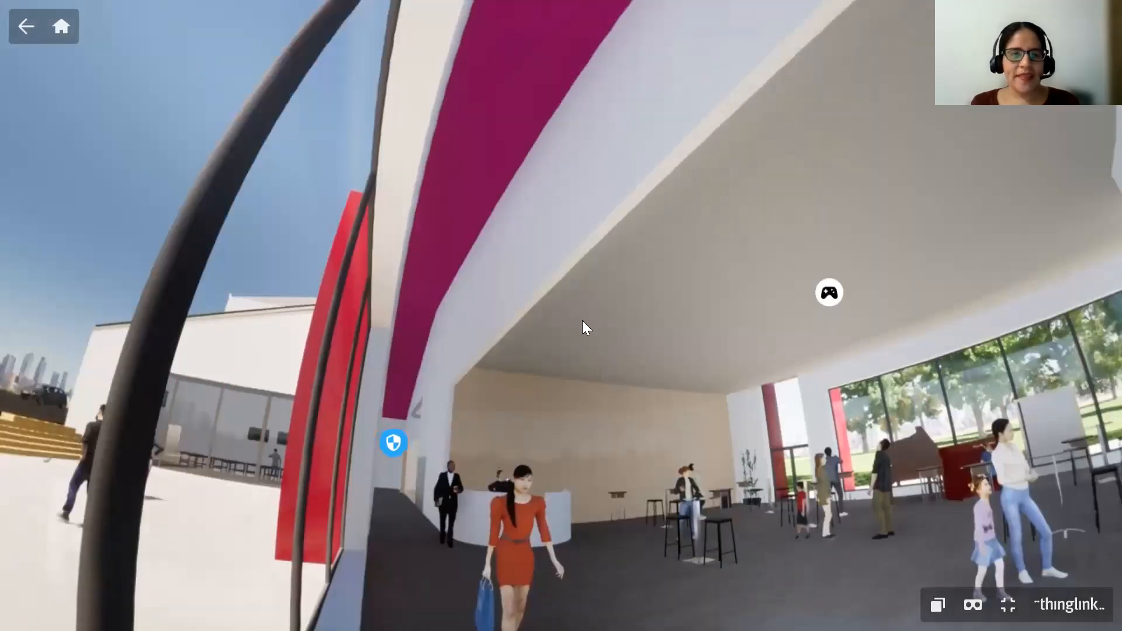
pyautogui.moveTo(582, 321); pyautogui.dragTo(602, 290)
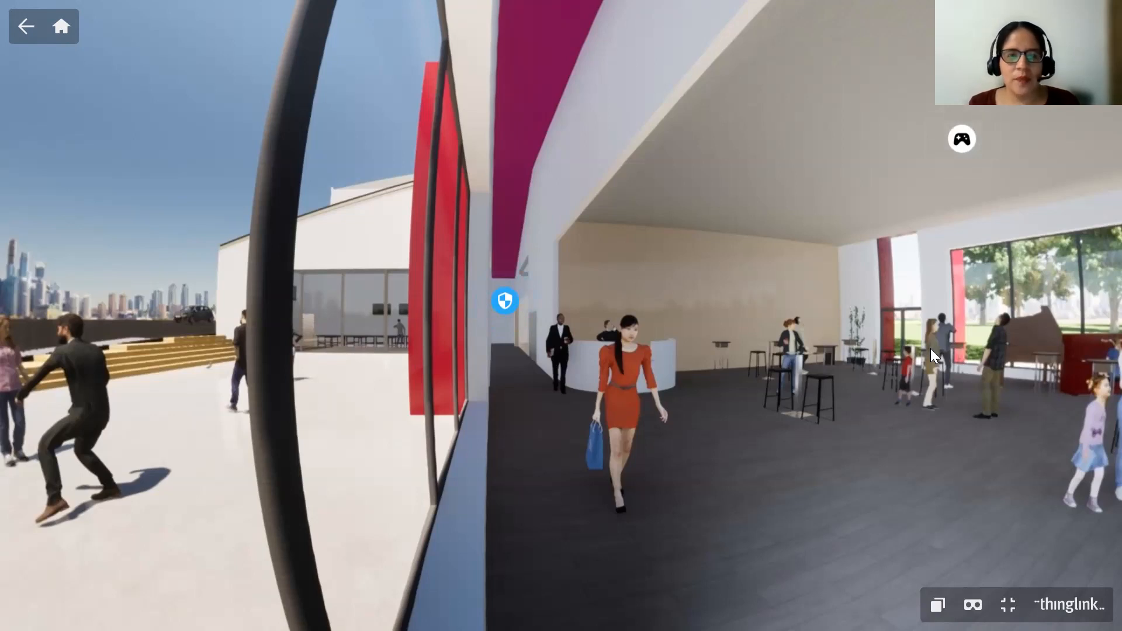
pyautogui.moveTo(354, 298); pyautogui.dragTo(712, 252)
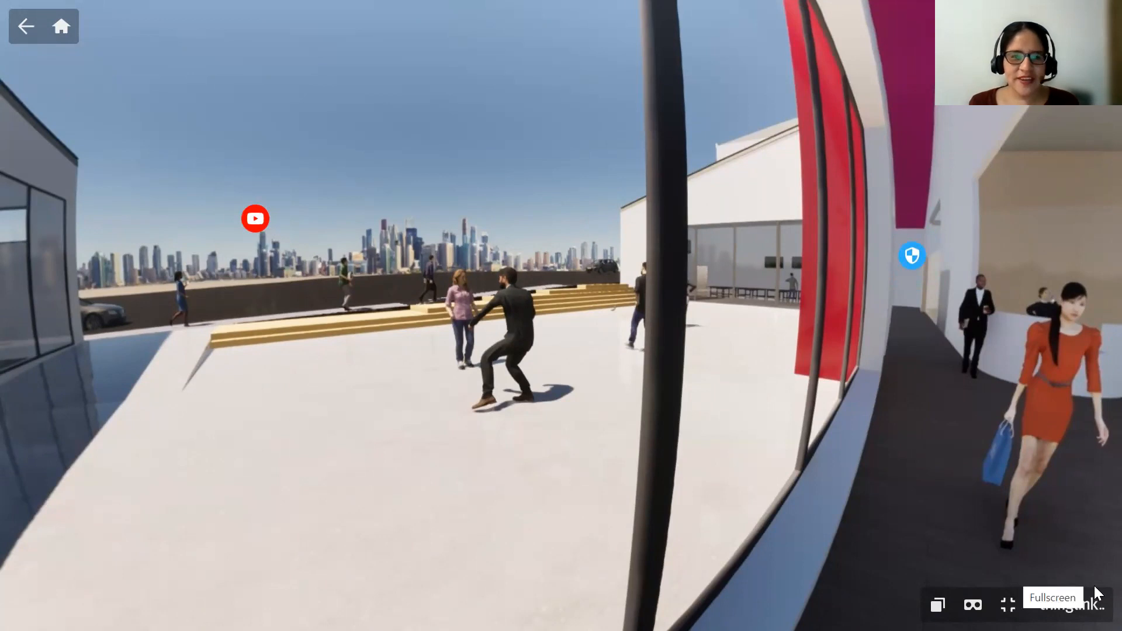
# Step: Leave the full-screen 360° scene, close the WRITERS scene and return to the My content overview
pyautogui.press('Escape')
pyautogui.click(24, 169)
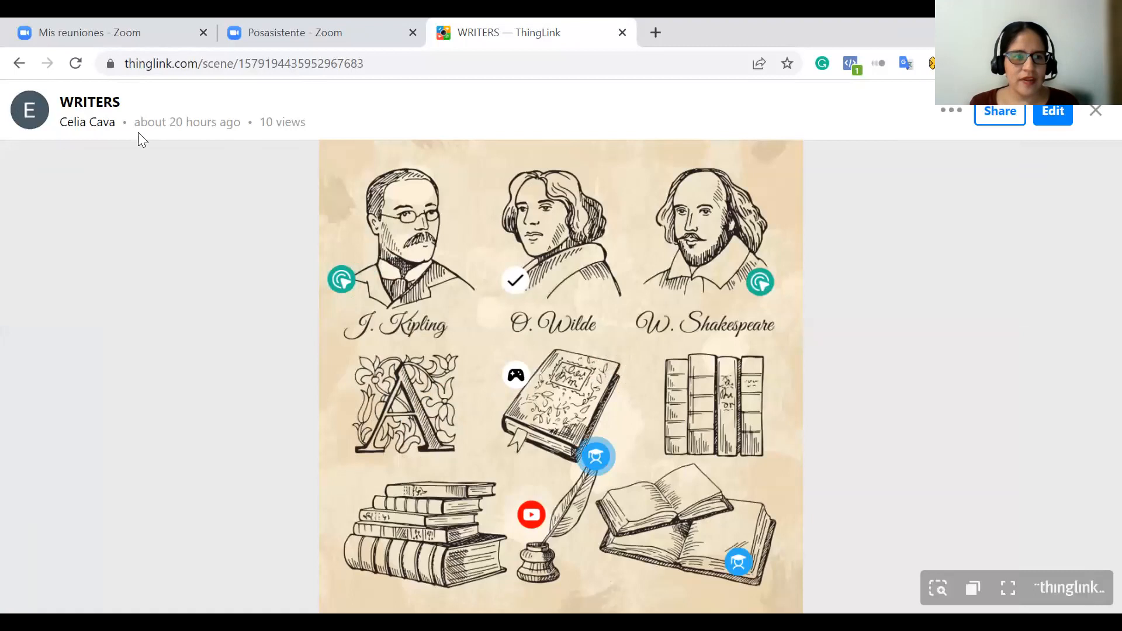
pyautogui.click(29, 110)
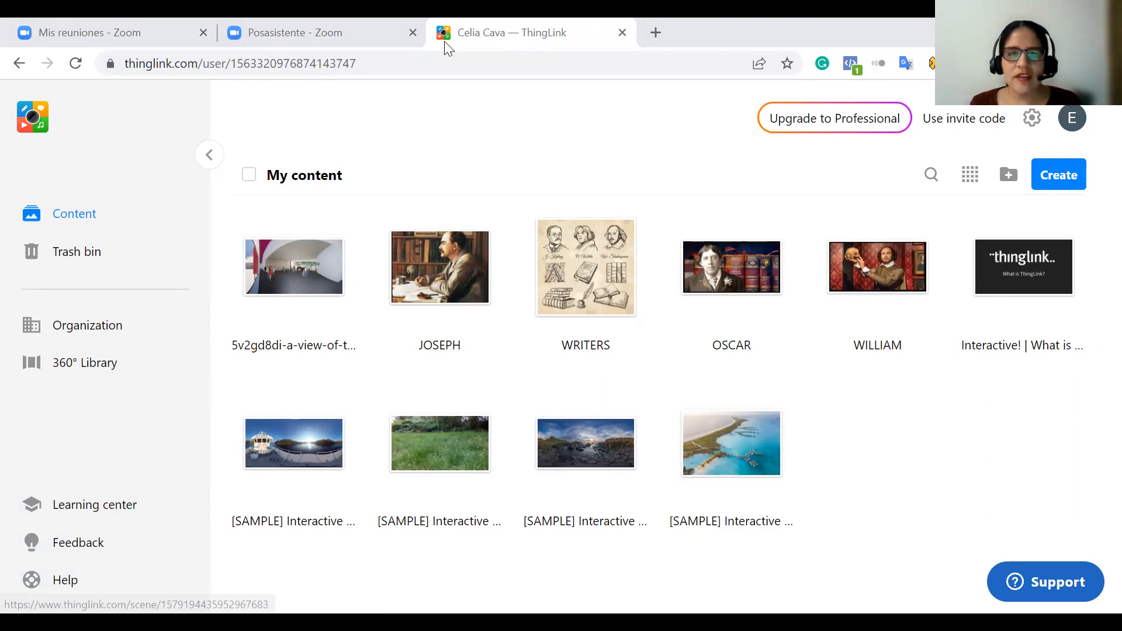
pyautogui.moveTo(236, 199)
pyautogui.mouseDown()
pyautogui.moveTo(562, 368)
pyautogui.moveTo(1024, 389)
pyautogui.moveTo(934, 377)
pyautogui.mouseUp()
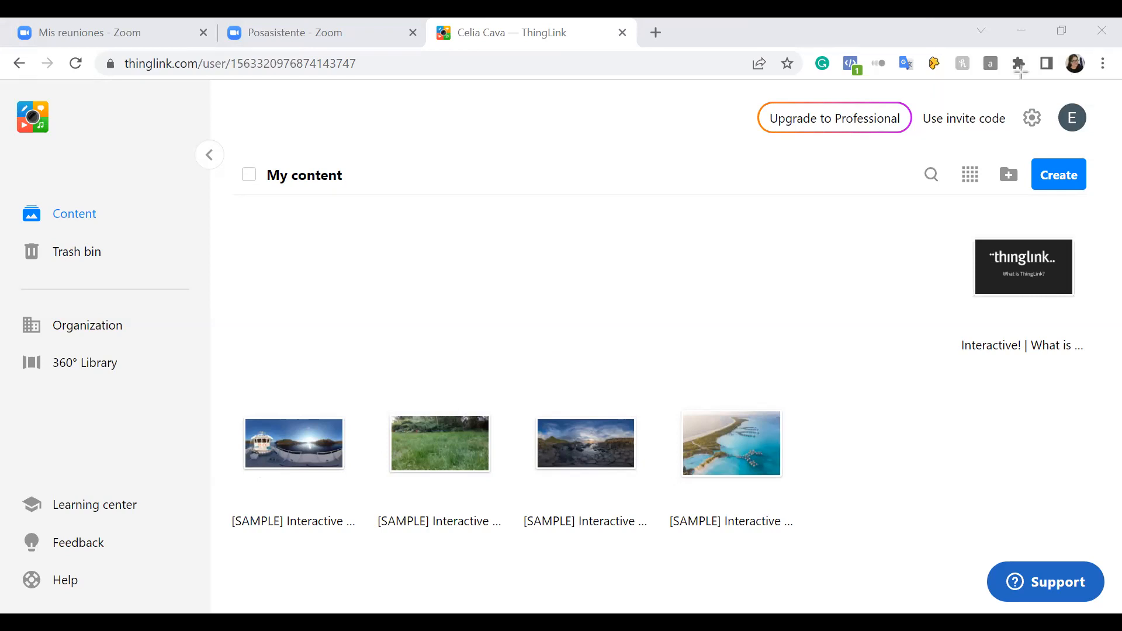
# Step: View the upload page and helpful tips for creating a 360° image or virtual tour, and return to the content type choice
pyautogui.click(1050, 185)
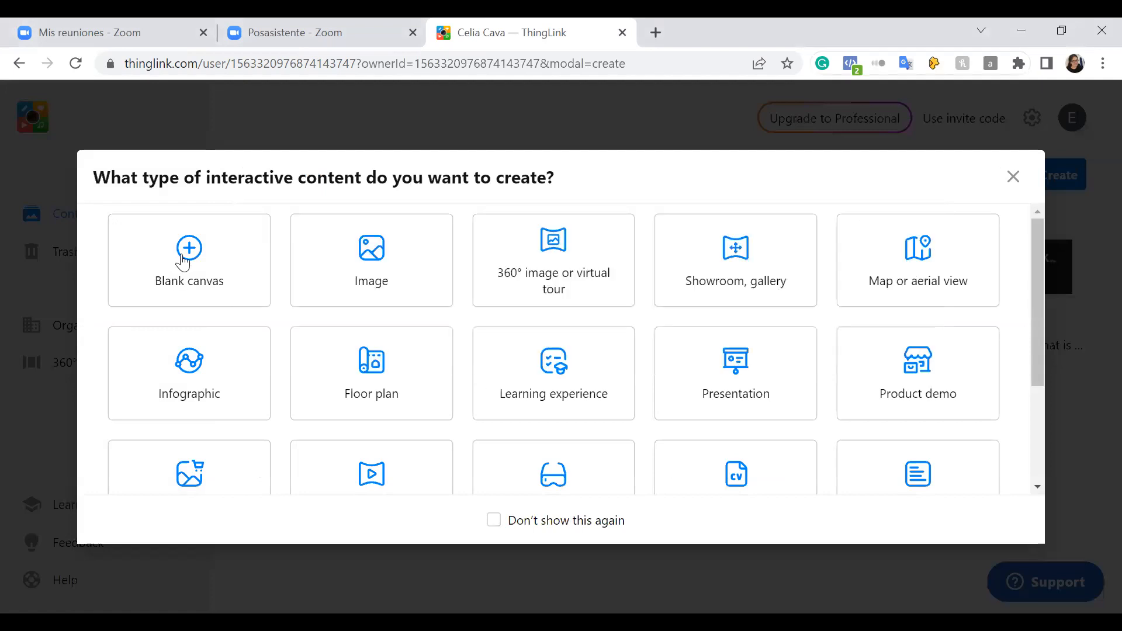
pyautogui.click(602, 279)
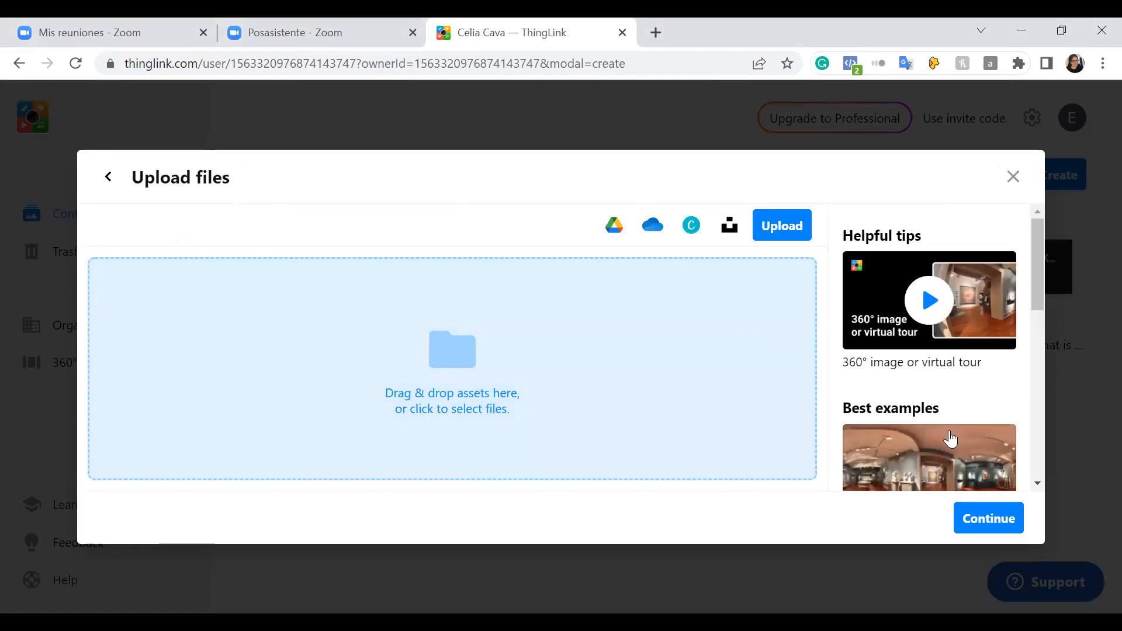
pyautogui.scroll(-5, 950, 438)
pyautogui.scroll(8, 950, 439)
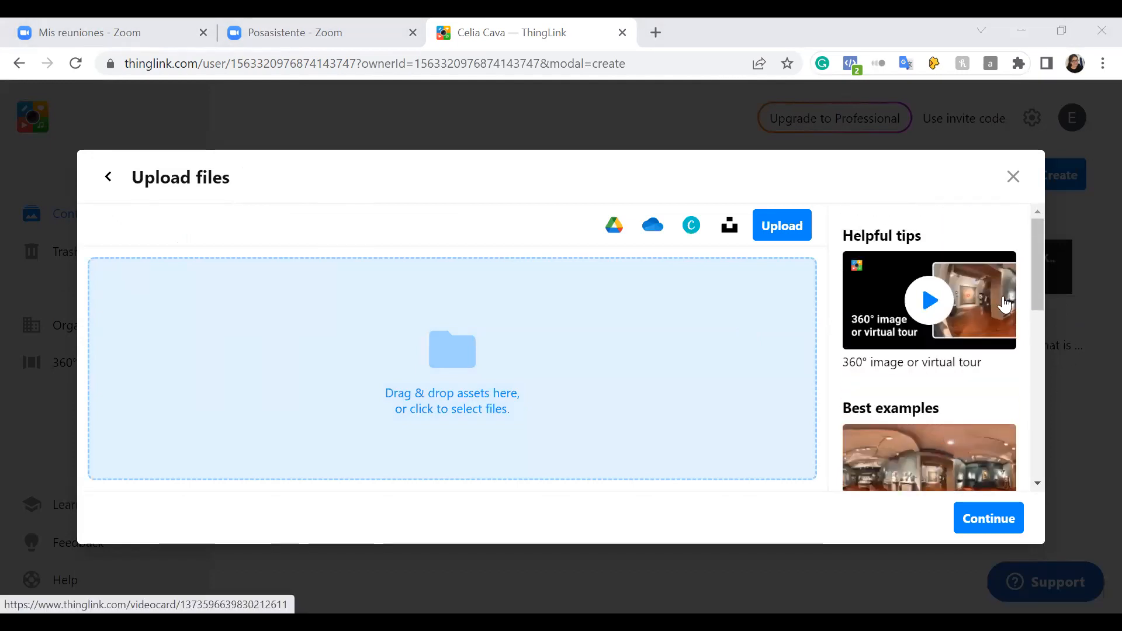
pyautogui.click(107, 186)
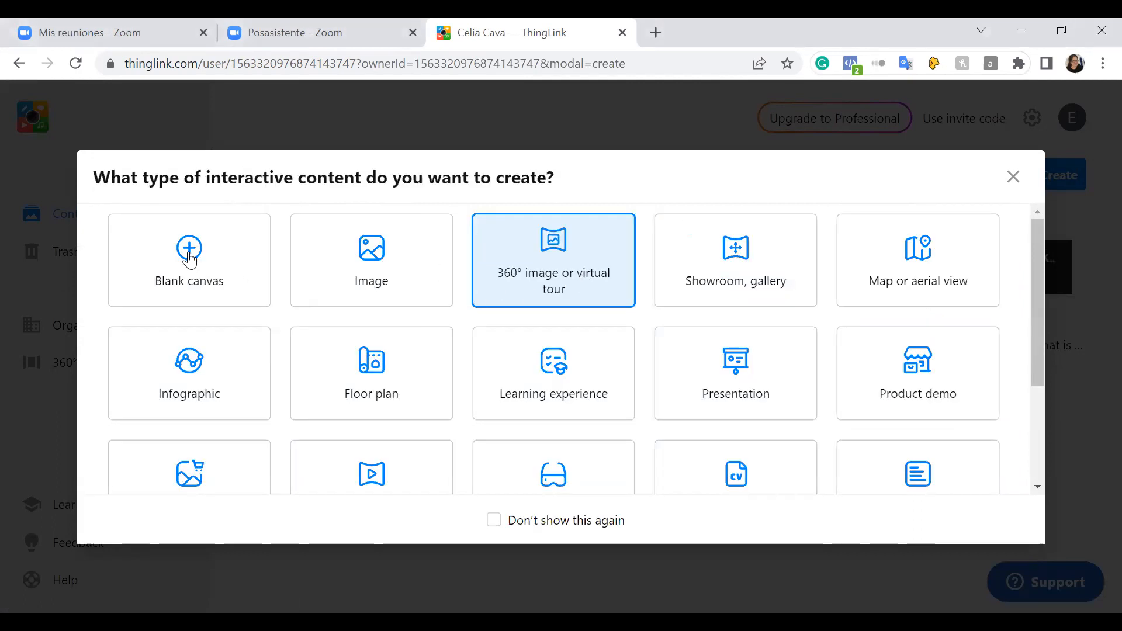
pyautogui.click(209, 270)
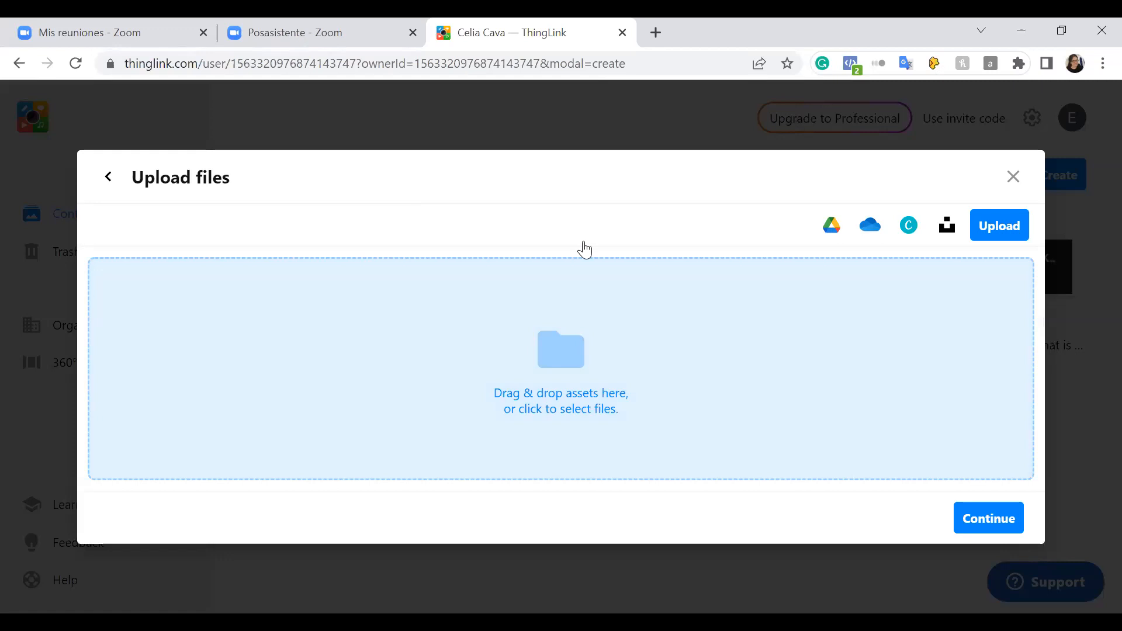
pyautogui.click(631, 292)
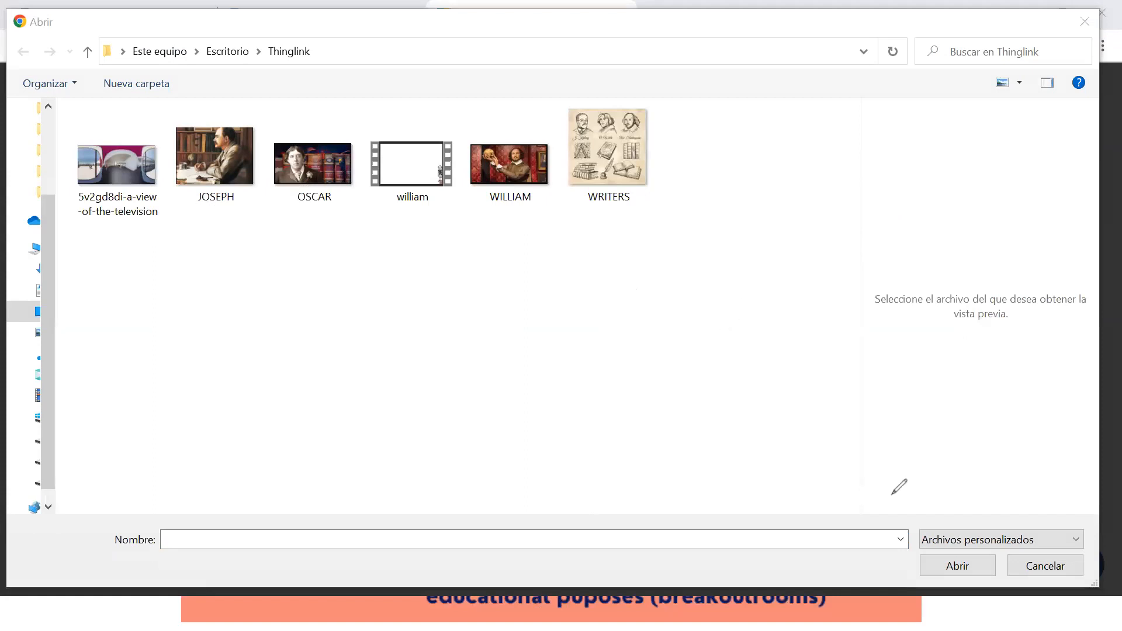
pyautogui.moveTo(968, 576); pyautogui.dragTo(999, 534)
pyautogui.moveTo(110, 223); pyautogui.dragTo(146, 198)
pyautogui.moveTo(289, 192); pyautogui.dragTo(325, 178)
pyautogui.moveTo(619, 200); pyautogui.dragTo(646, 173)
pyautogui.moveTo(344, 283)
pyautogui.mouseDown()
pyautogui.moveTo(403, 231)
pyautogui.moveTo(418, 250)
pyautogui.mouseUp()
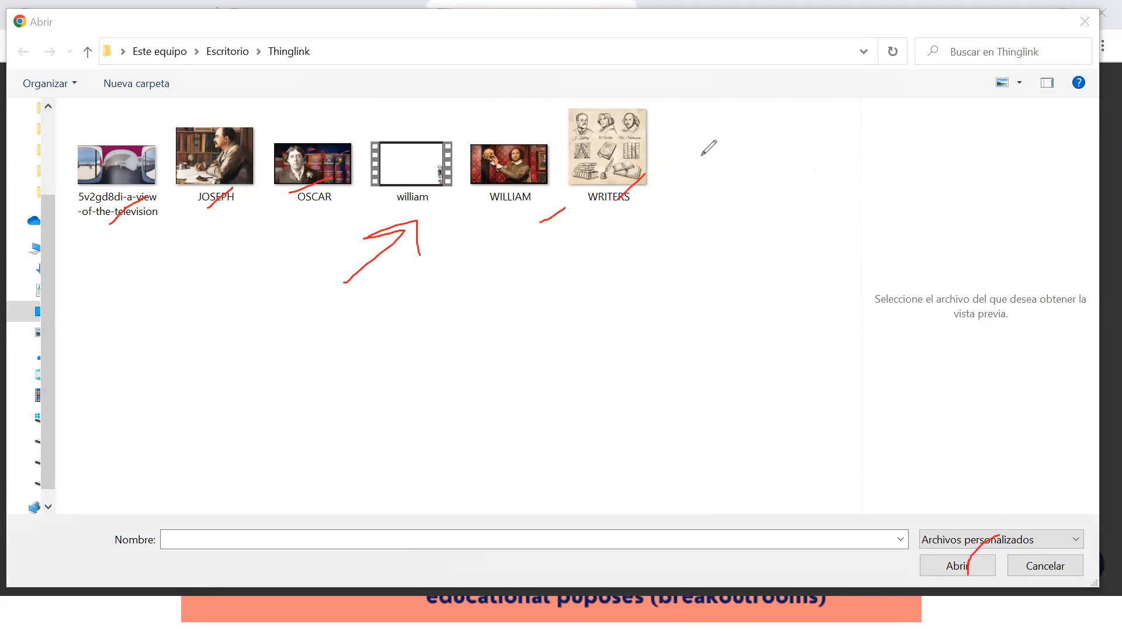
pyautogui.press('Escape')
pyautogui.click(1060, 563)
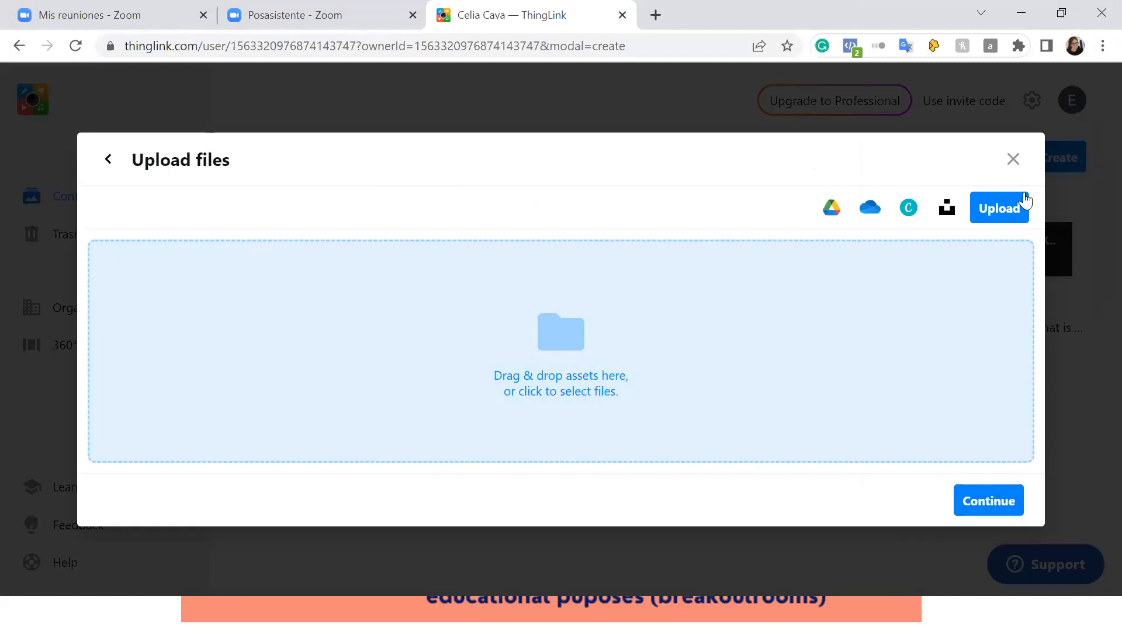
pyautogui.click(1014, 159)
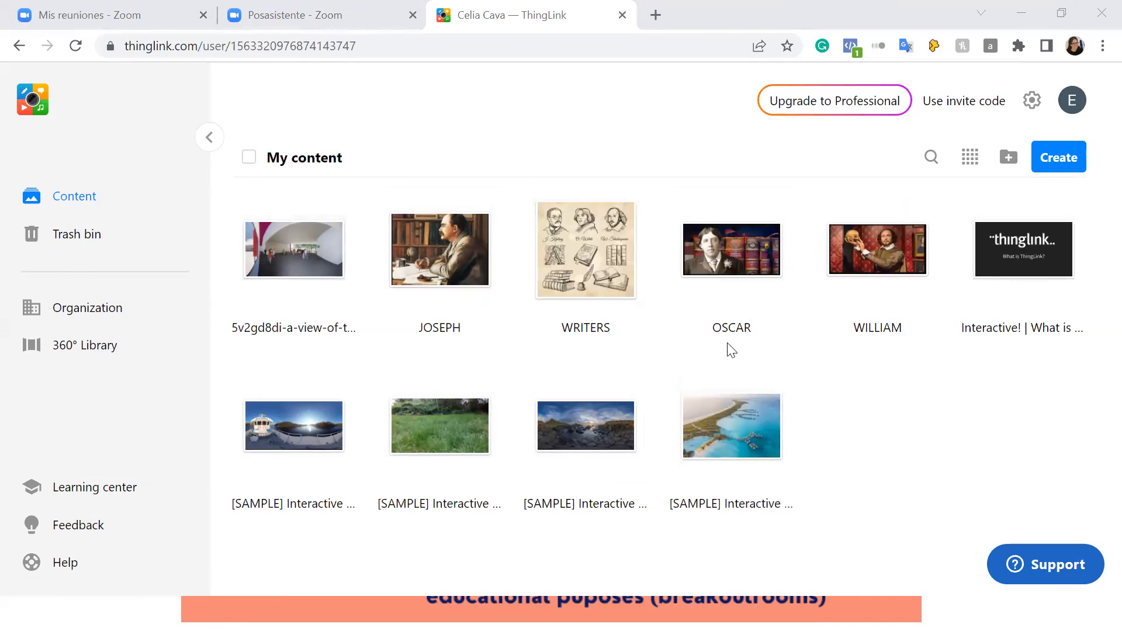
# Step: Start a new blank canvas upload and rename the WILLIAM image in the Thinglink folder to WILLIAM2
pyautogui.click(1055, 165)
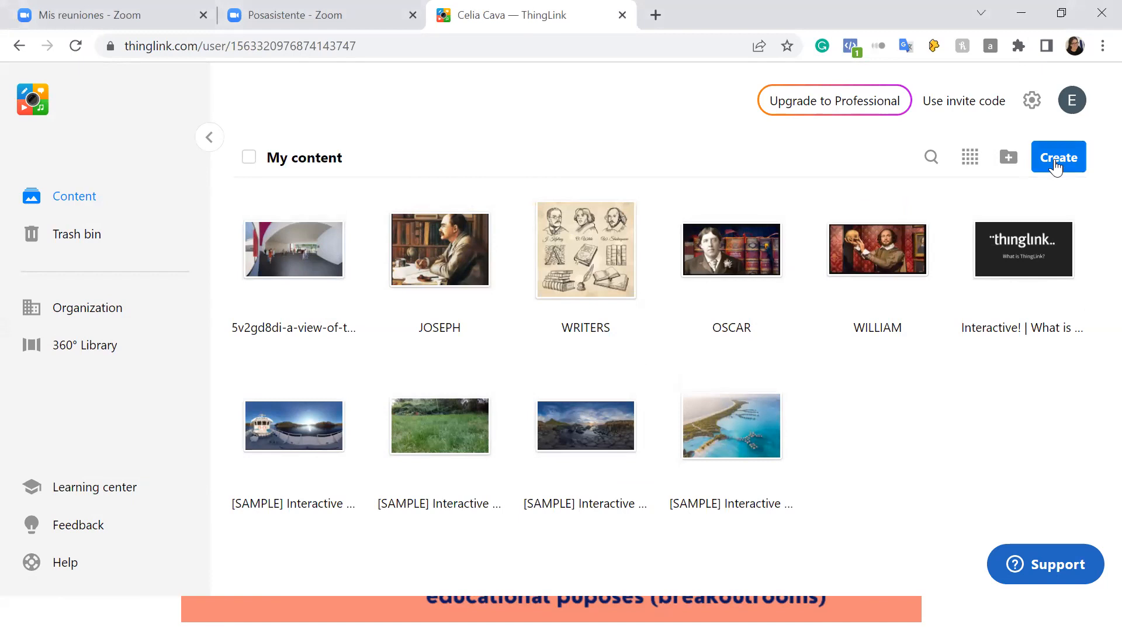
pyautogui.click(206, 257)
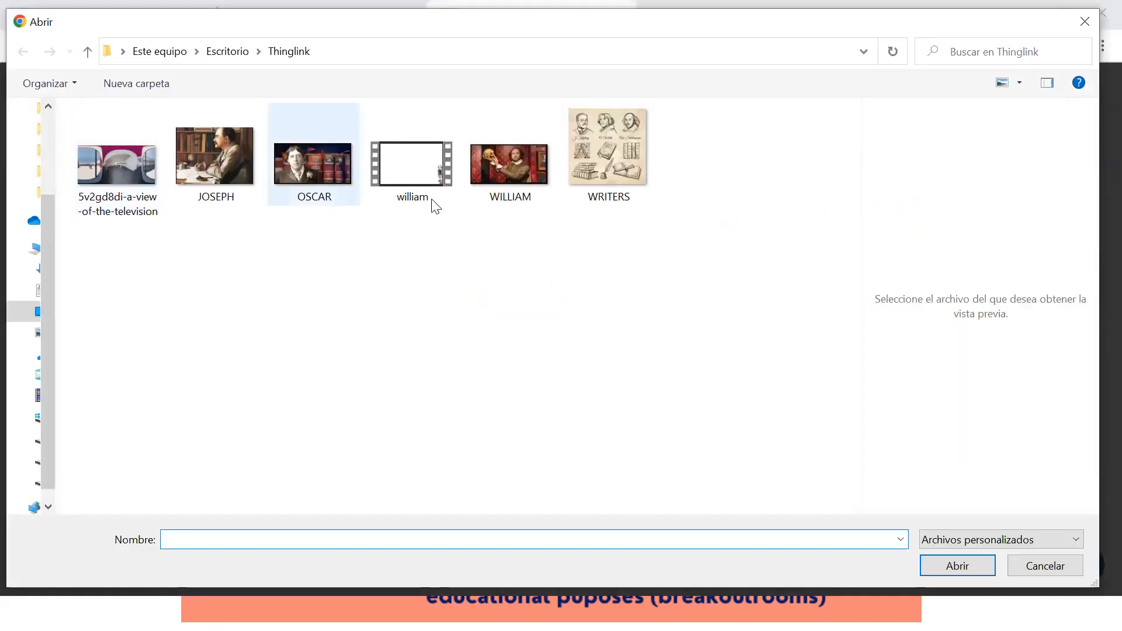
pyautogui.click(506, 201)
pyautogui.rightClick(503, 175)
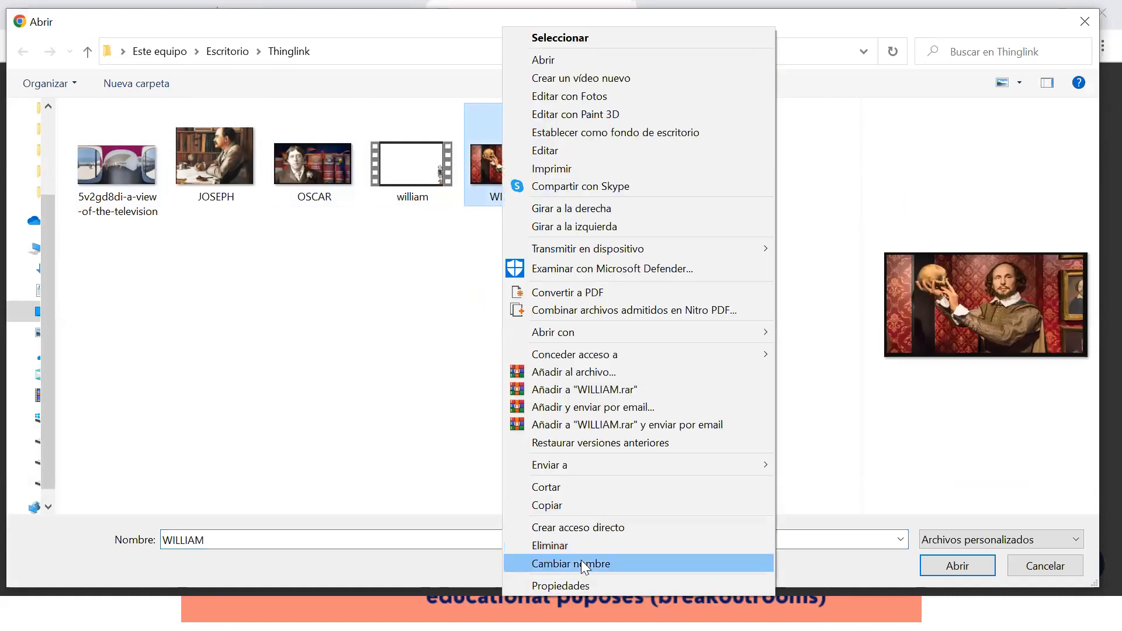
pyautogui.click(581, 560)
pyautogui.click(527, 198)
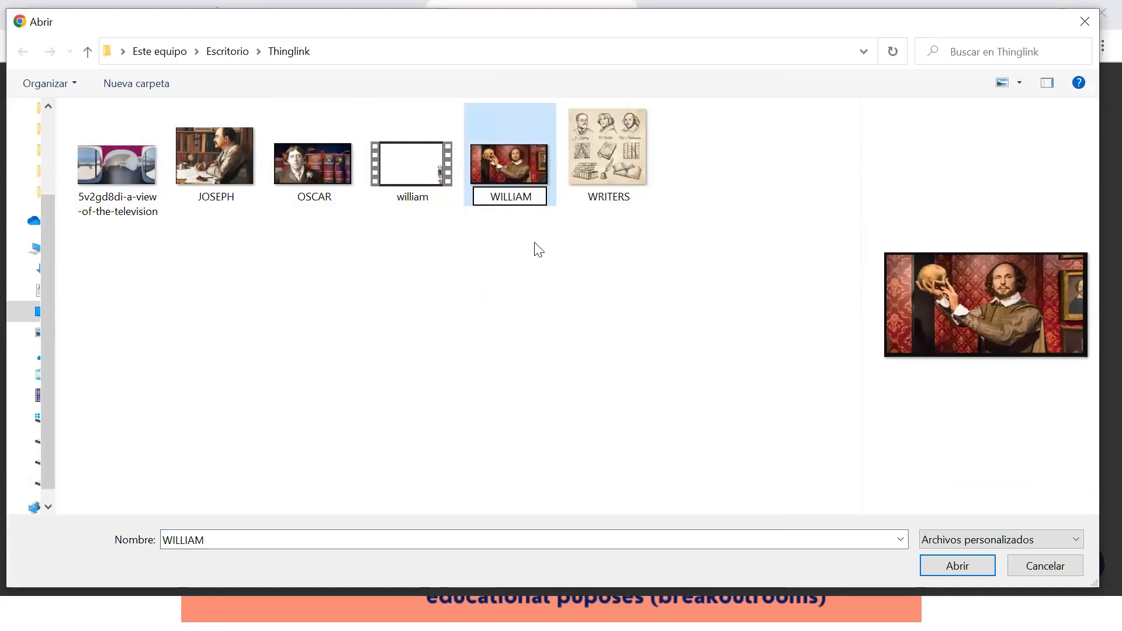
# Step: Rename the OSCAR image file to OSCAR2
pyautogui.click(290, 172)
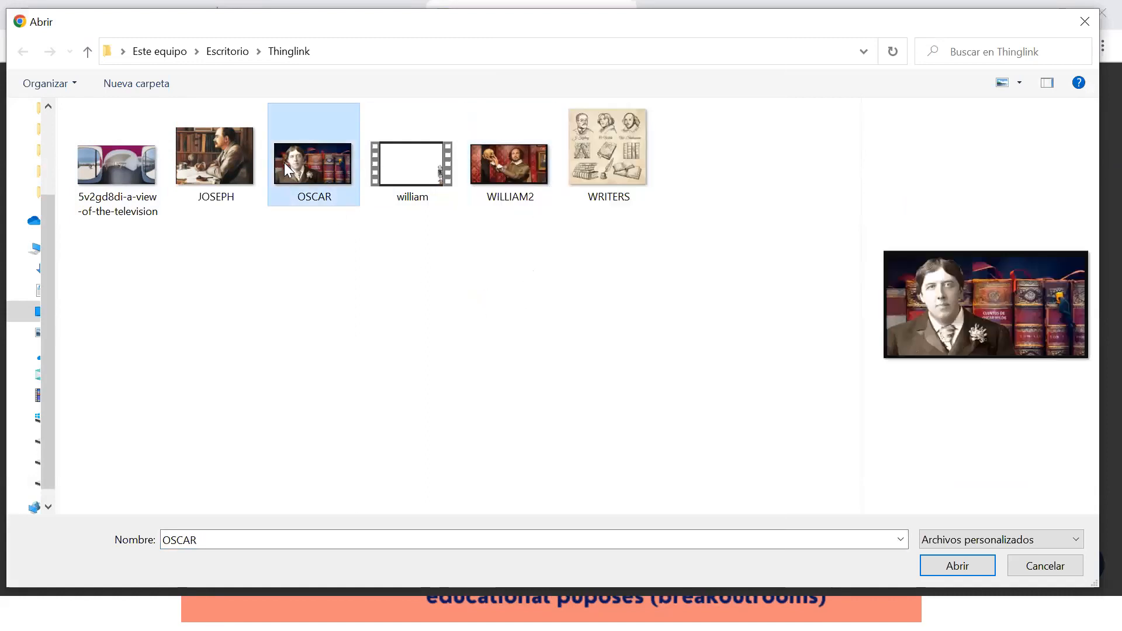
pyautogui.rightClick(284, 163)
pyautogui.click(427, 561)
pyautogui.click(339, 200)
pyautogui.click(268, 205)
# Step: Rename the JOSEPH image file to JOSEPH2
pyautogui.click(211, 160)
pyautogui.rightClick(210, 160)
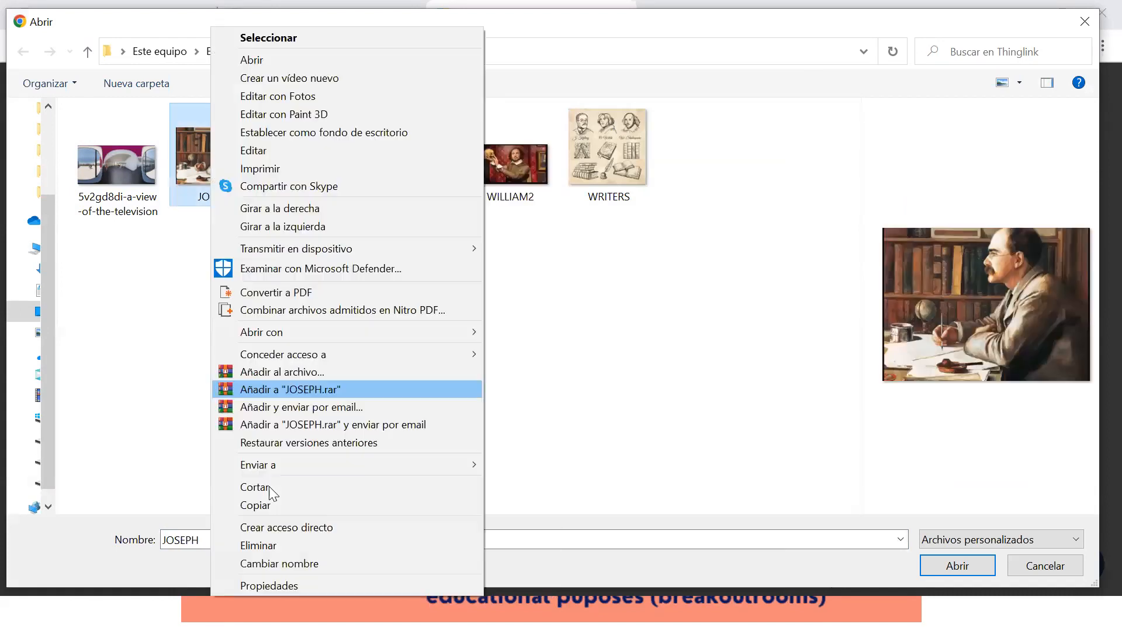
pyautogui.click(304, 568)
pyautogui.click(238, 201)
pyautogui.write('2')
pyautogui.click(240, 220)
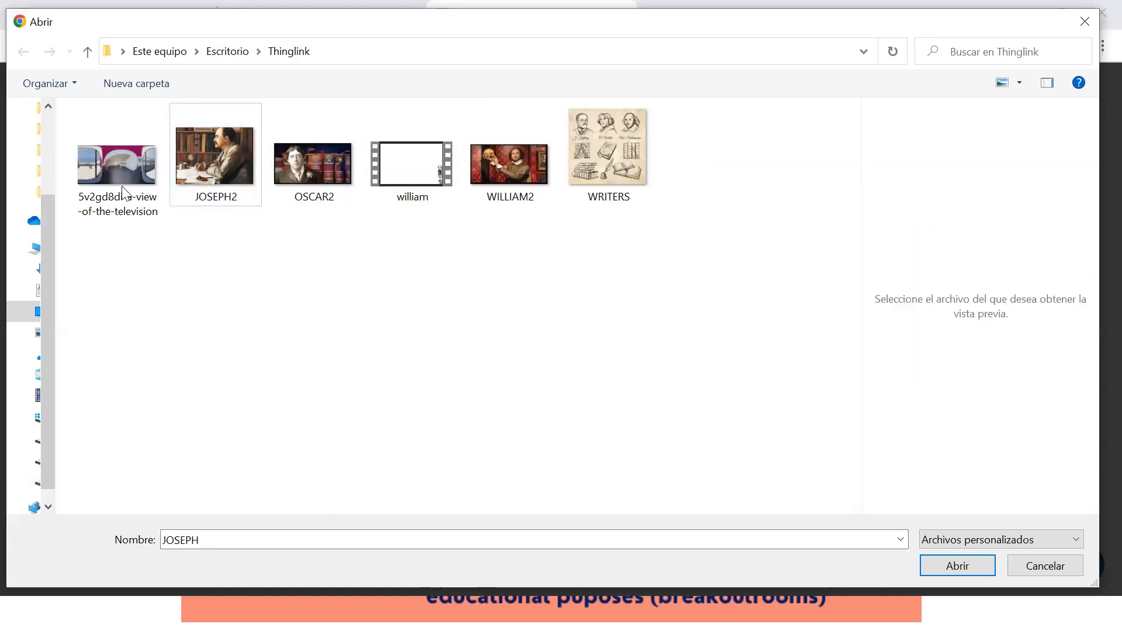
# Step: Rename the 360° television view image file to 5v2gd8di-a-view-of-the-television2
pyautogui.click(111, 172)
pyautogui.rightClick(111, 172)
pyautogui.click(207, 558)
pyautogui.click(146, 223)
pyautogui.write('2')
pyautogui.click(835, 334)
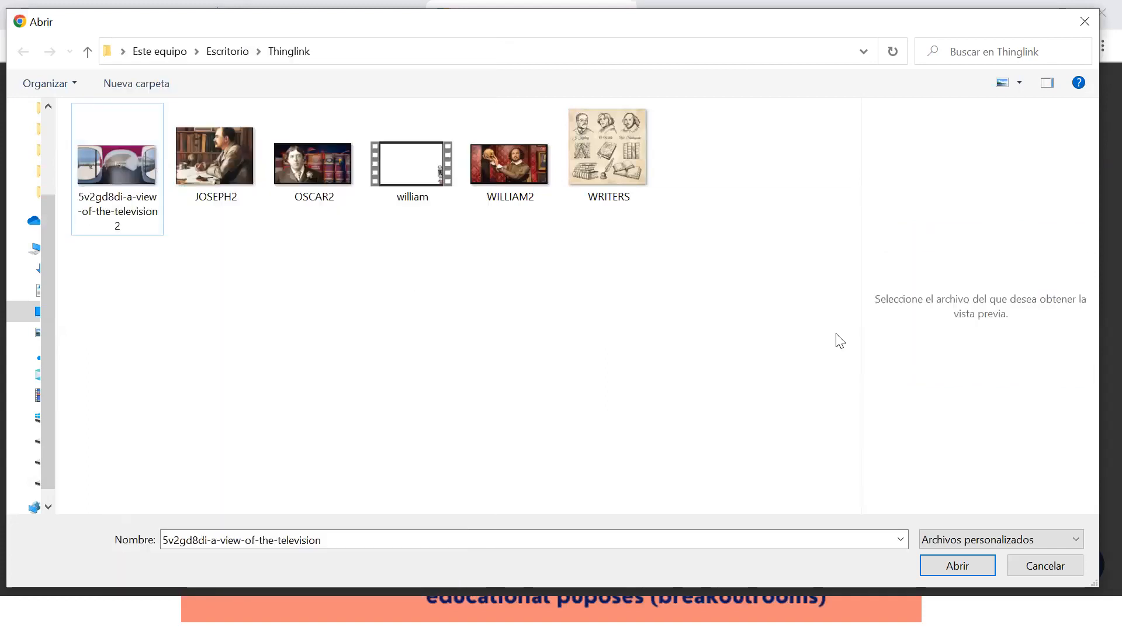
# Step: Rename the WRITERS image file to WRITERS2
pyautogui.rightClick(602, 179)
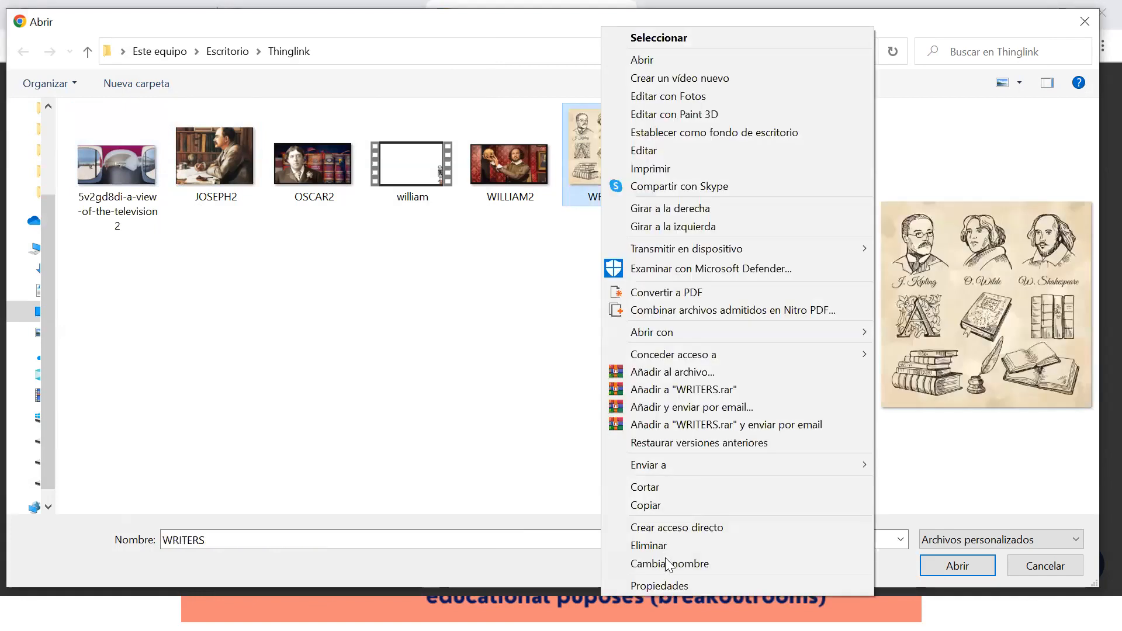
pyautogui.click(660, 565)
pyautogui.click(634, 194)
pyautogui.write('2')
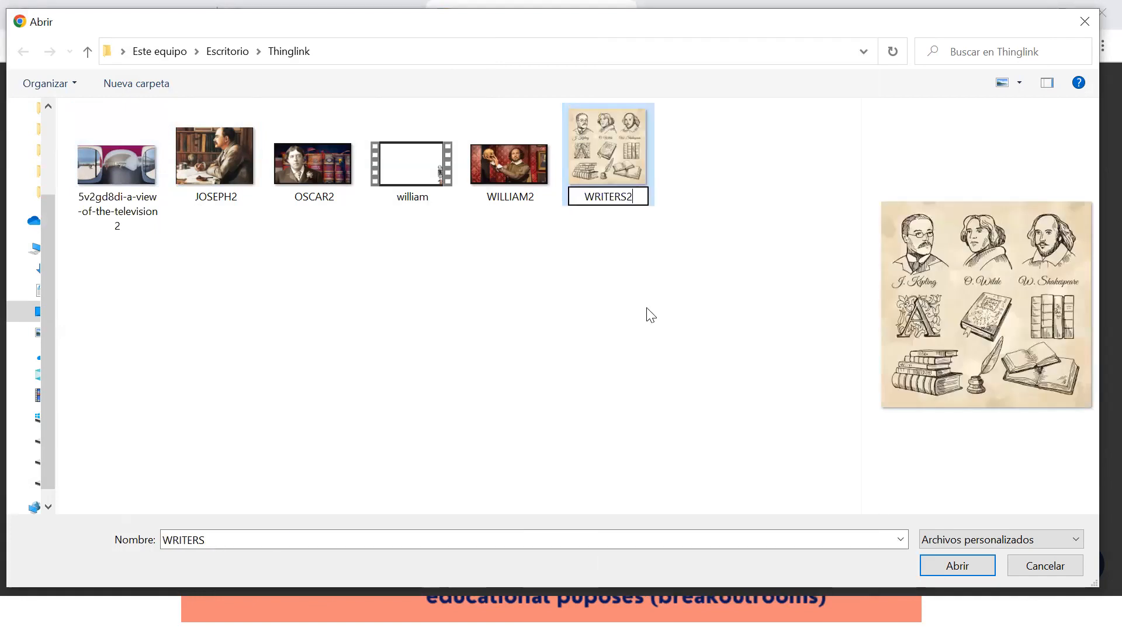
pyautogui.click(672, 324)
# Step: Upload the five renamed images together, leaving out the william video, and continue to add them to My content
pyautogui.moveTo(672, 256); pyautogui.dragTo(501, 171)
pyautogui.moveTo(337, 242); pyautogui.dragTo(58, 173)
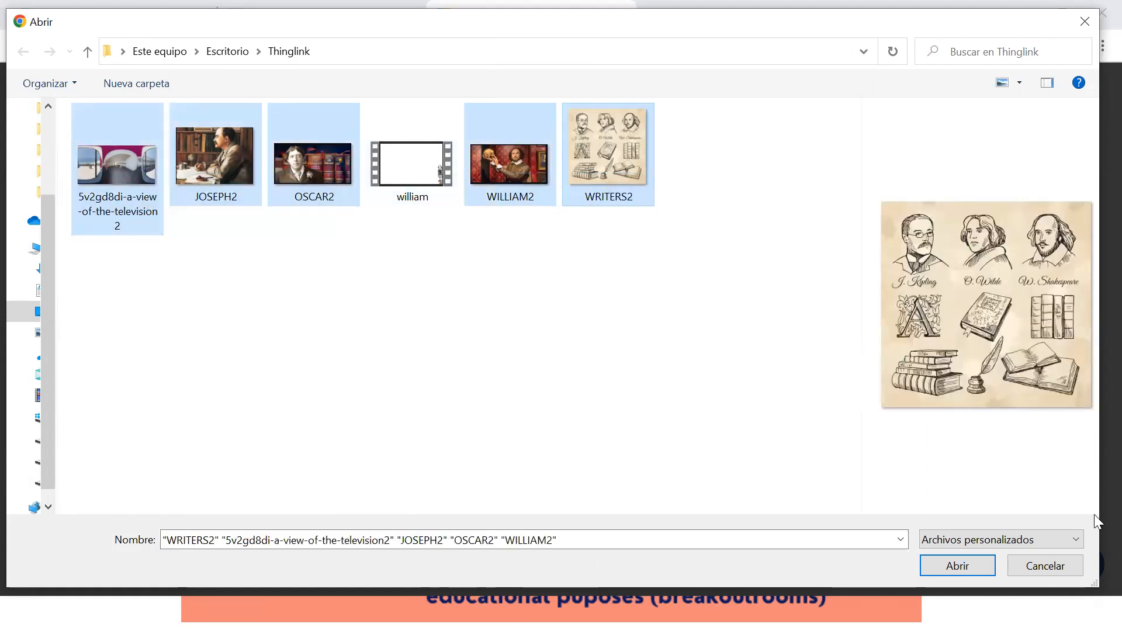
pyautogui.click(959, 569)
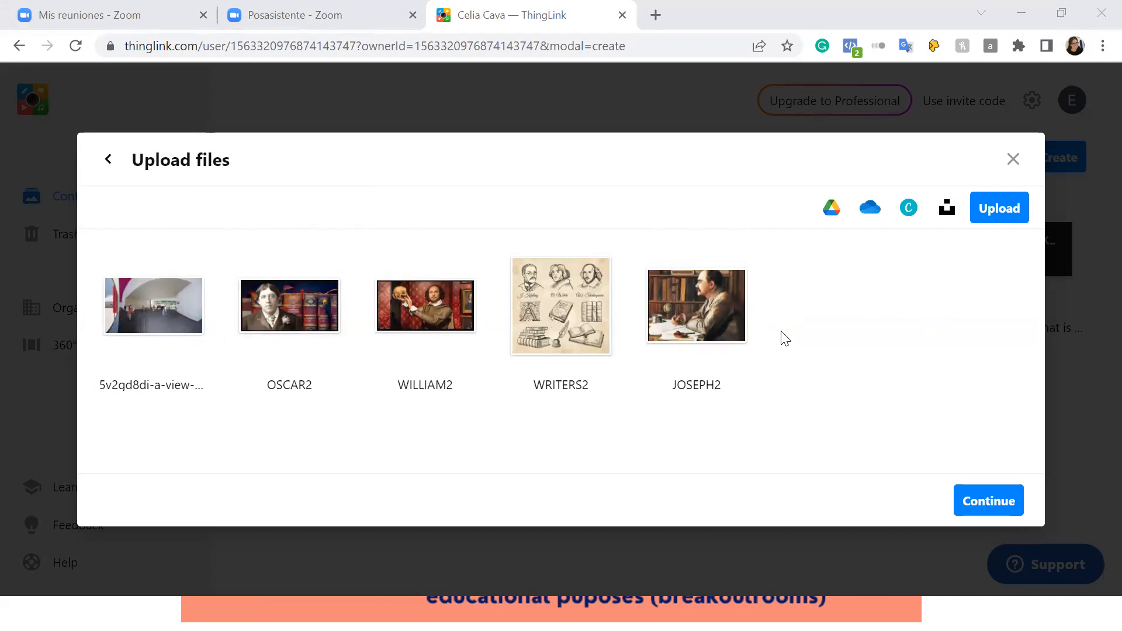
pyautogui.click(979, 508)
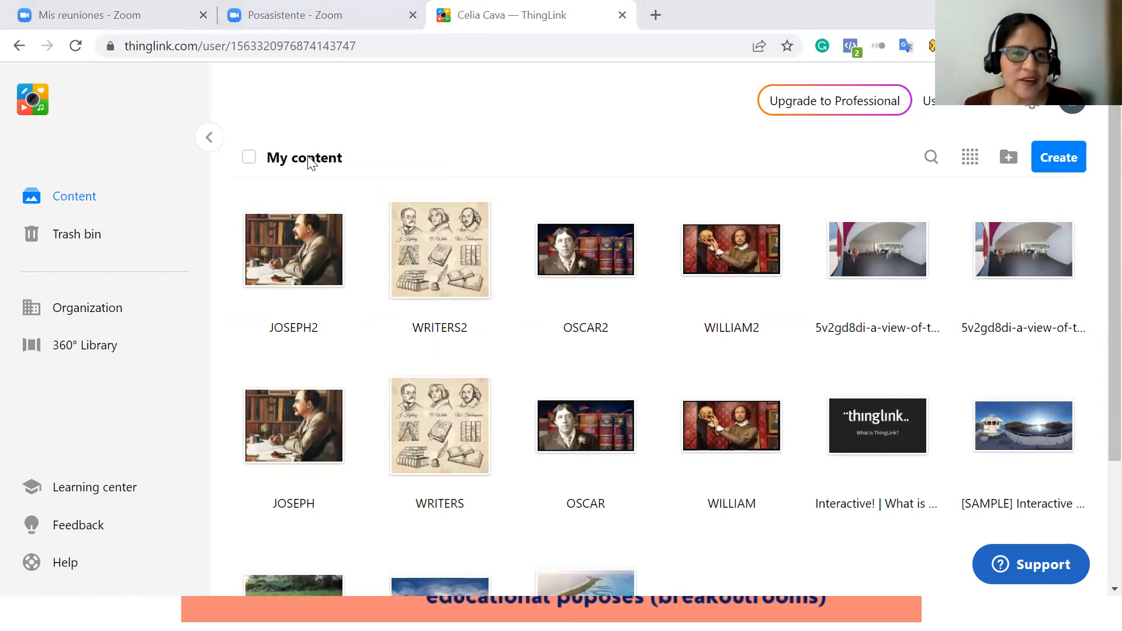
# Step: Choose Public in the privacy settings of the WRITERS2 scene and close the settings
pyautogui.click(484, 225)
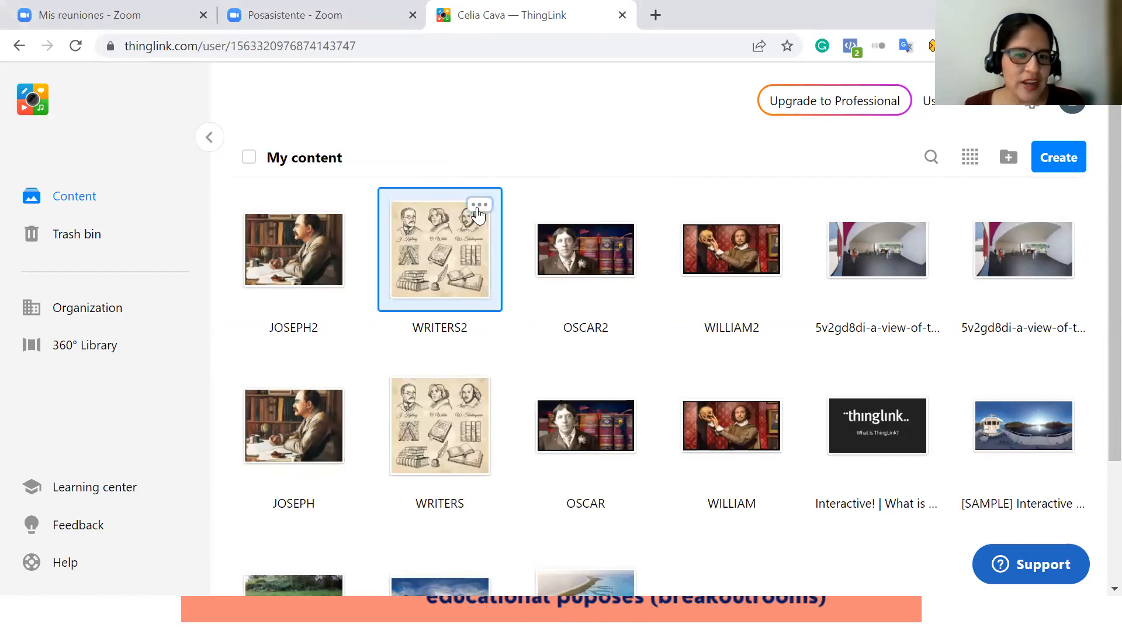
pyautogui.click(391, 207)
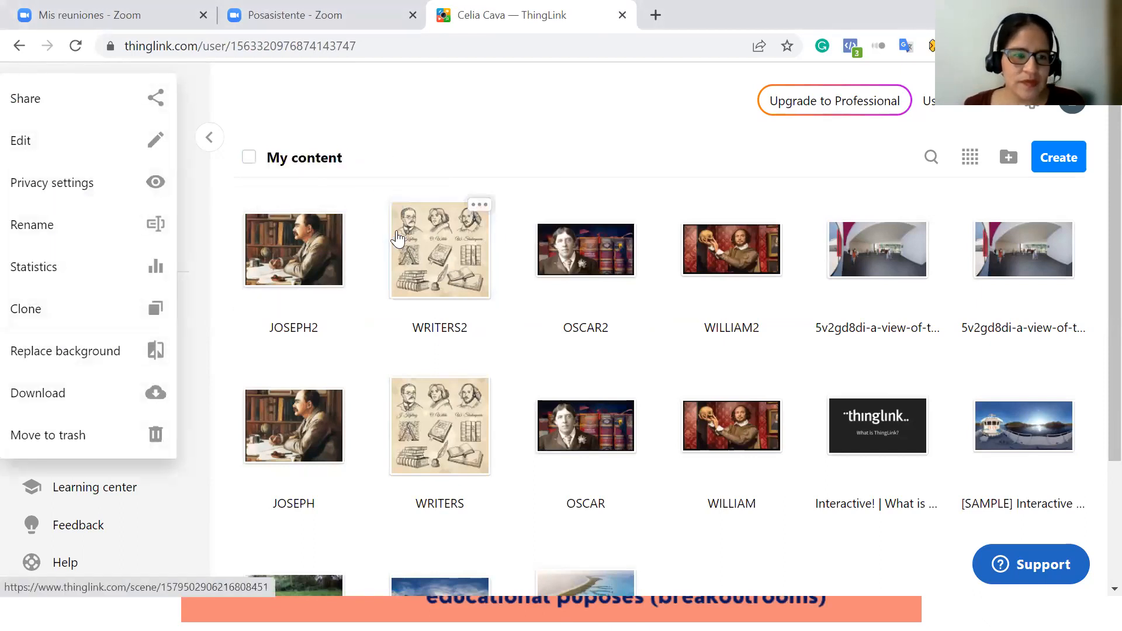
pyautogui.click(481, 205)
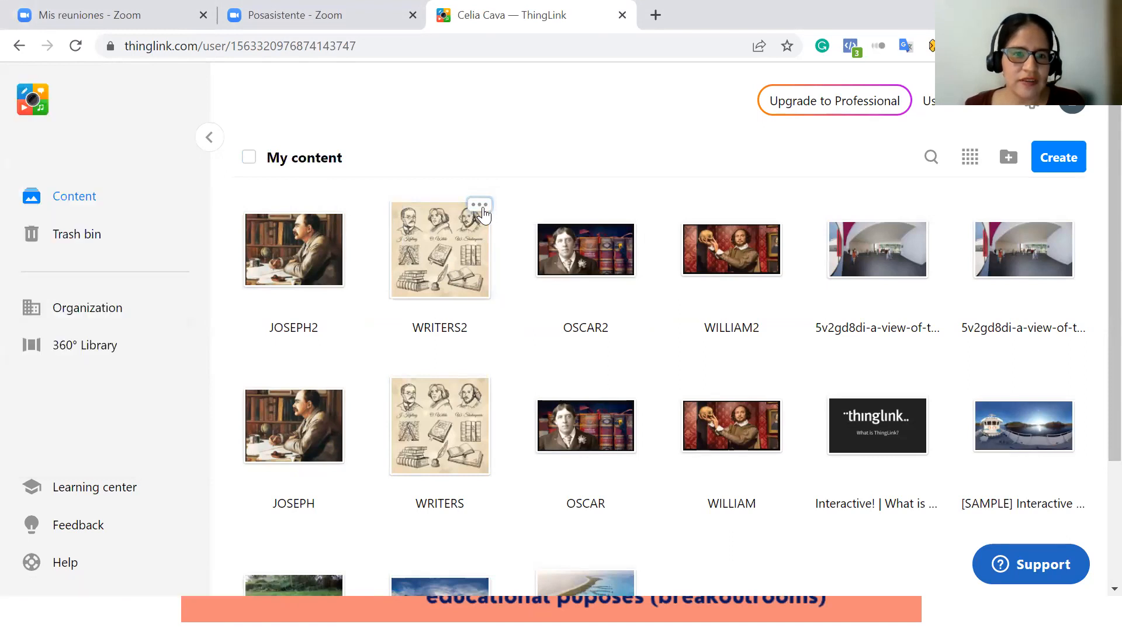
pyautogui.click(481, 206)
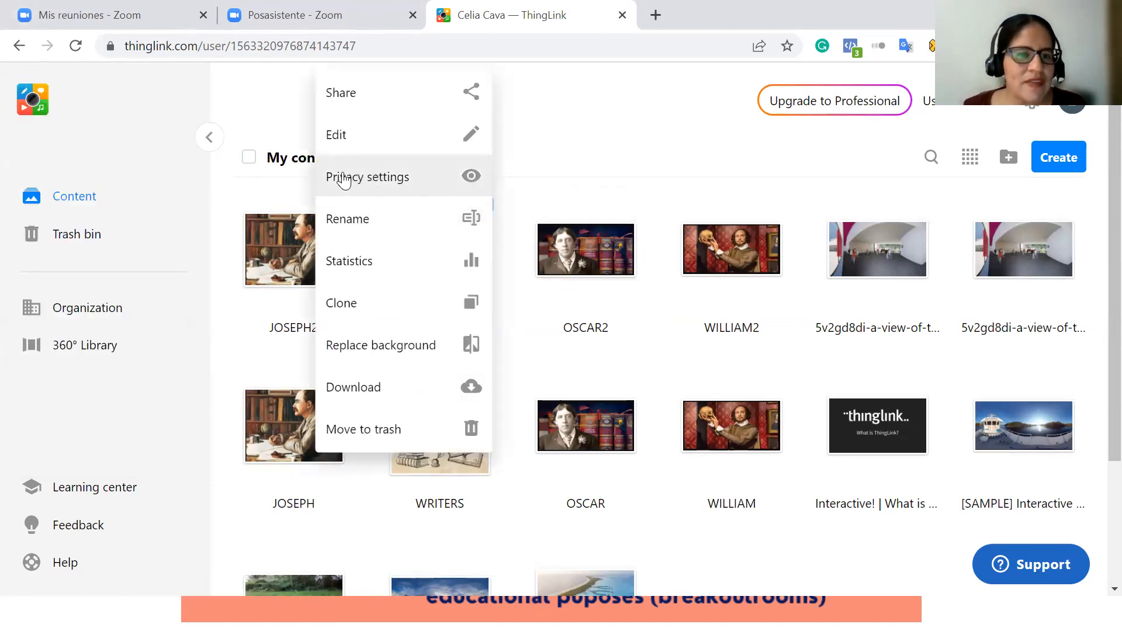
pyautogui.click(365, 178)
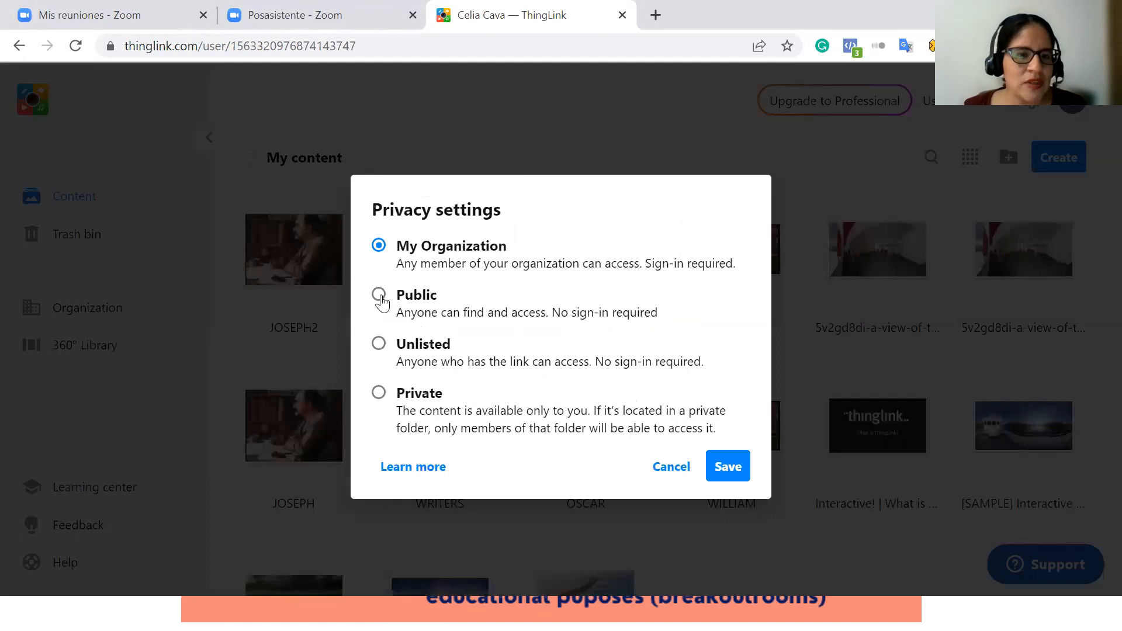
pyautogui.click(379, 295)
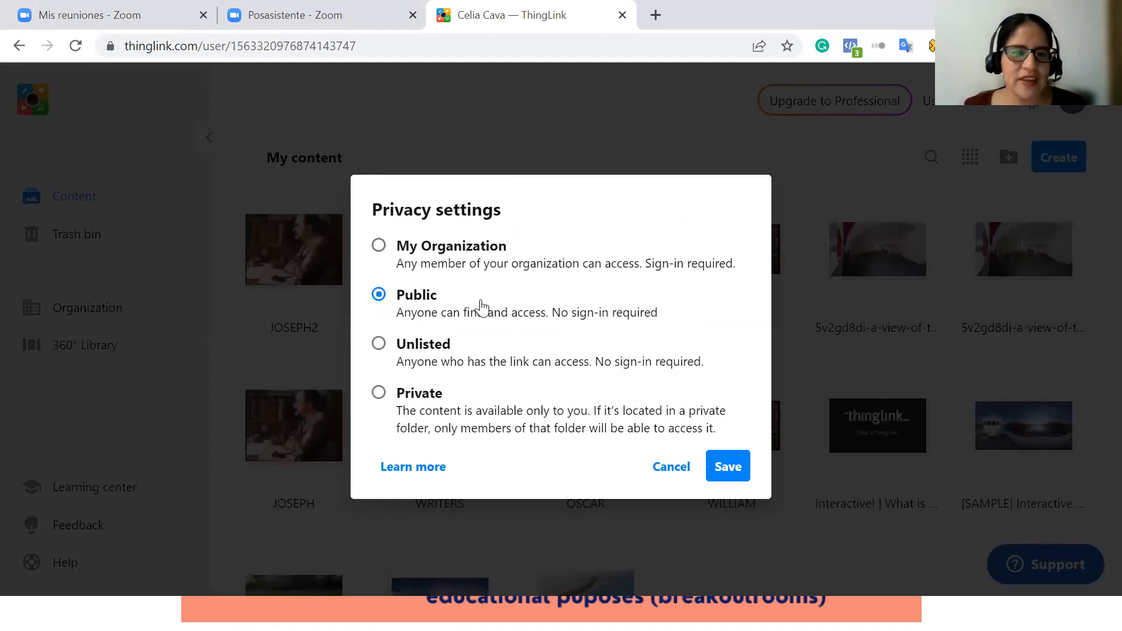
pyautogui.click(283, 333)
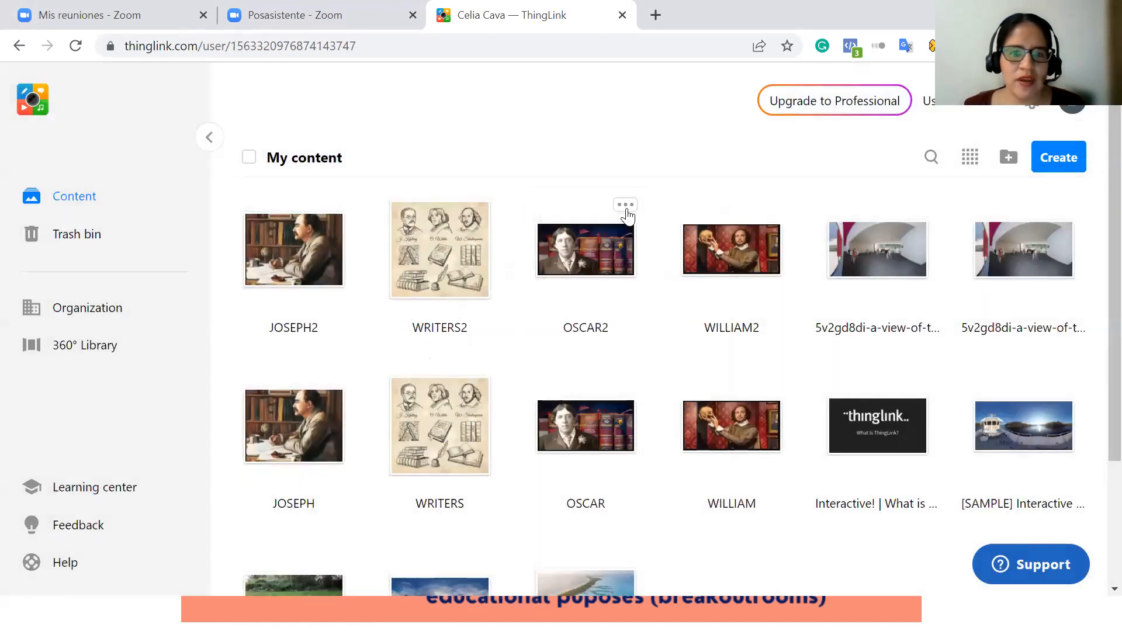
# Step: Choose Public in the privacy settings of the OSCAR2 scene and close the settings
pyautogui.click(624, 212)
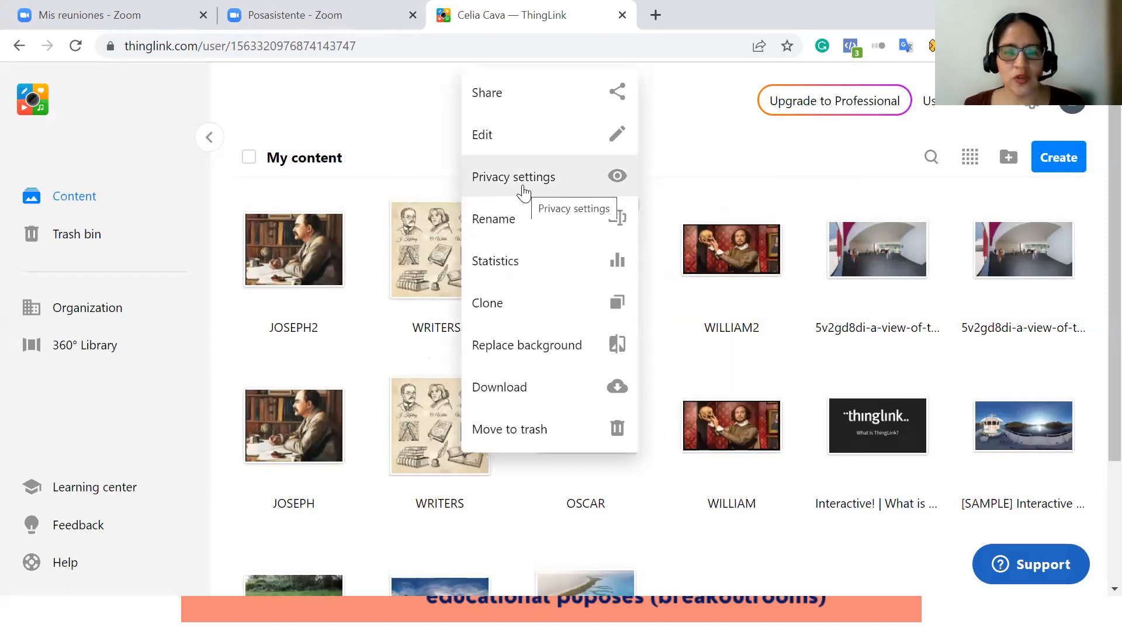
pyautogui.click(526, 181)
pyautogui.click(388, 296)
pyautogui.click(281, 329)
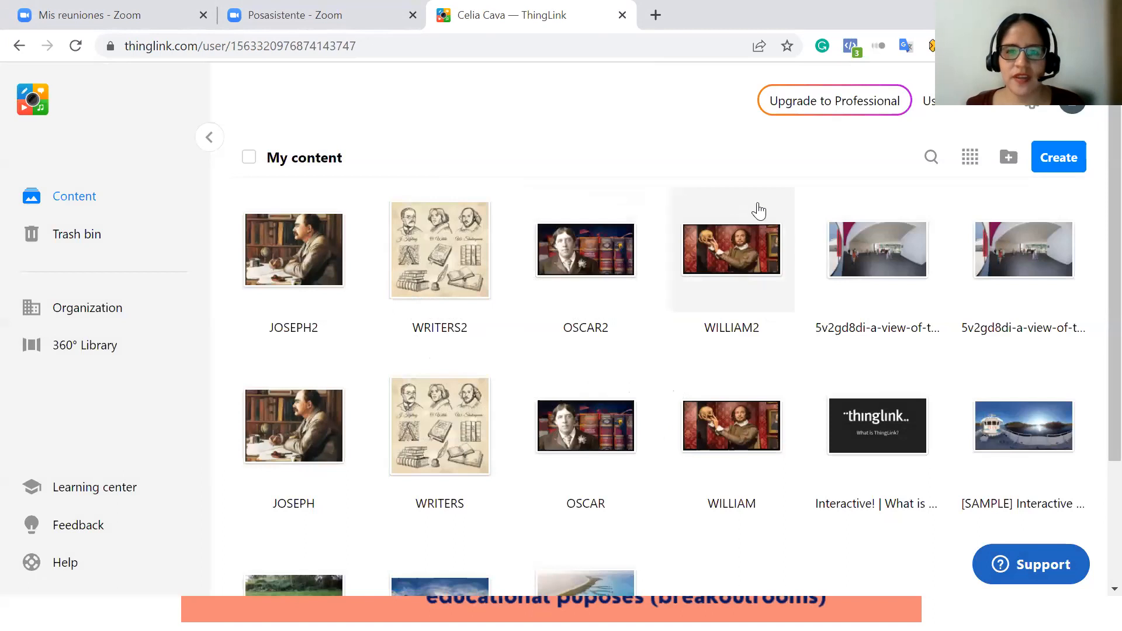
# Step: Choose Public in the privacy settings of the WILLIAM2 scene and close the settings
pyautogui.click(776, 213)
pyautogui.click(775, 215)
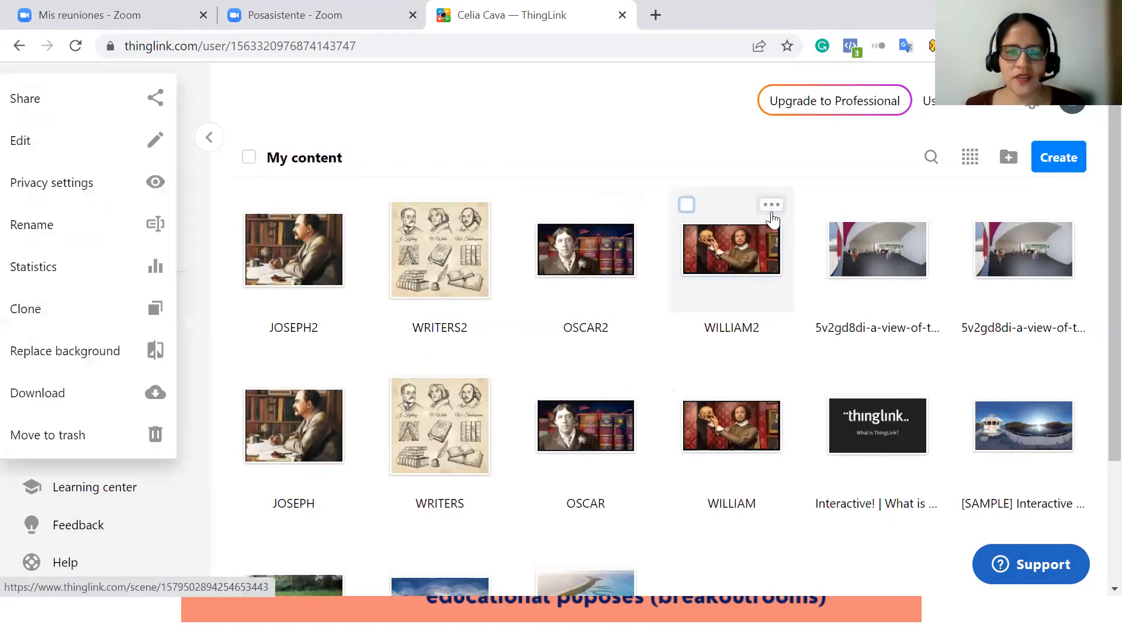
pyautogui.click(772, 213)
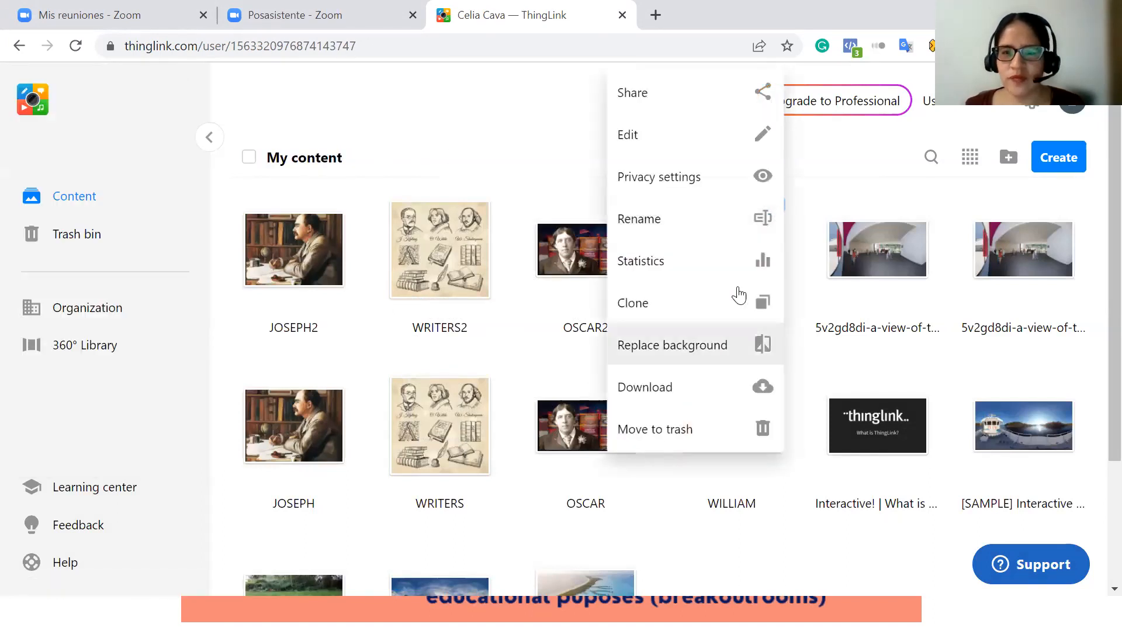
pyautogui.click(687, 193)
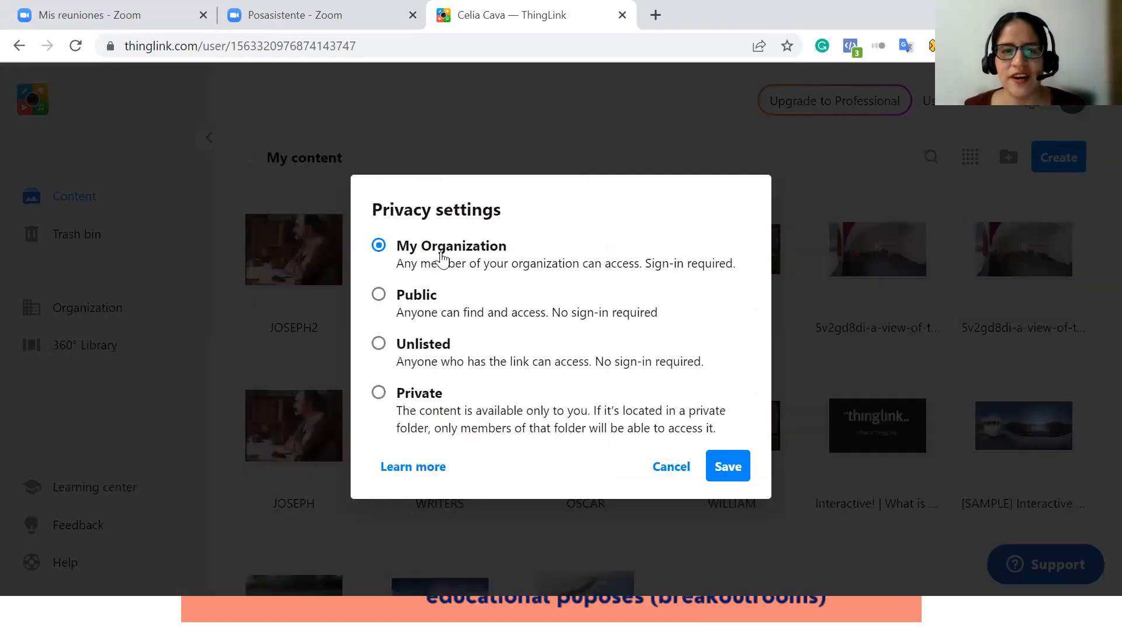
pyautogui.click(415, 295)
pyautogui.click(274, 320)
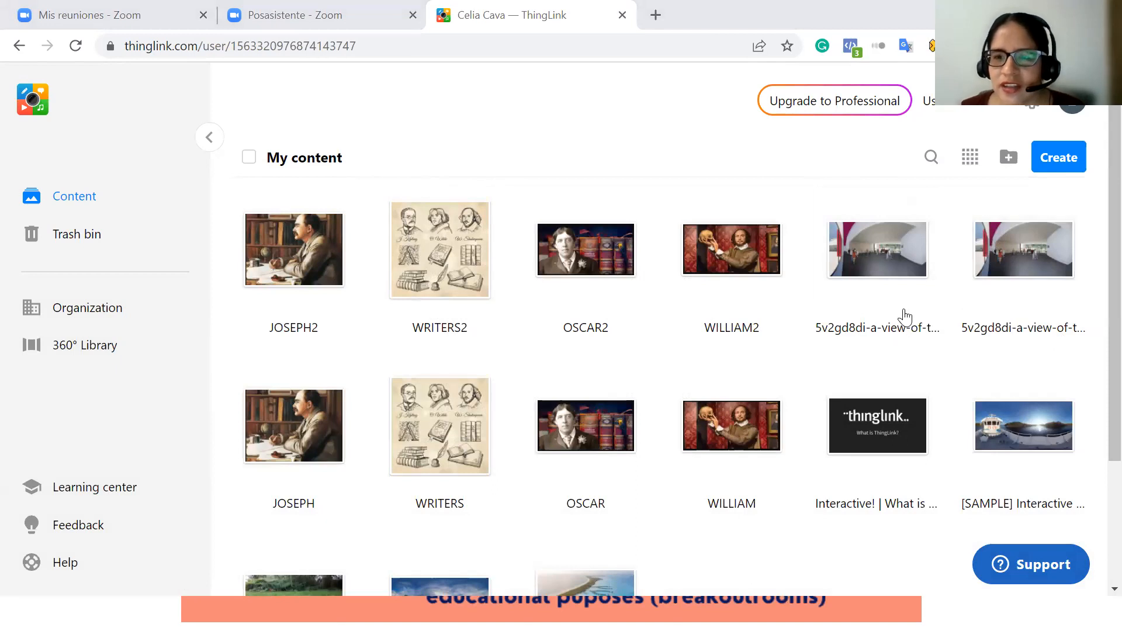
# Step: Set the privacy of the first 5v2gd8di-a-view-of-t... scene, next to WILLIAM2, to Public and save it
pyautogui.click(920, 214)
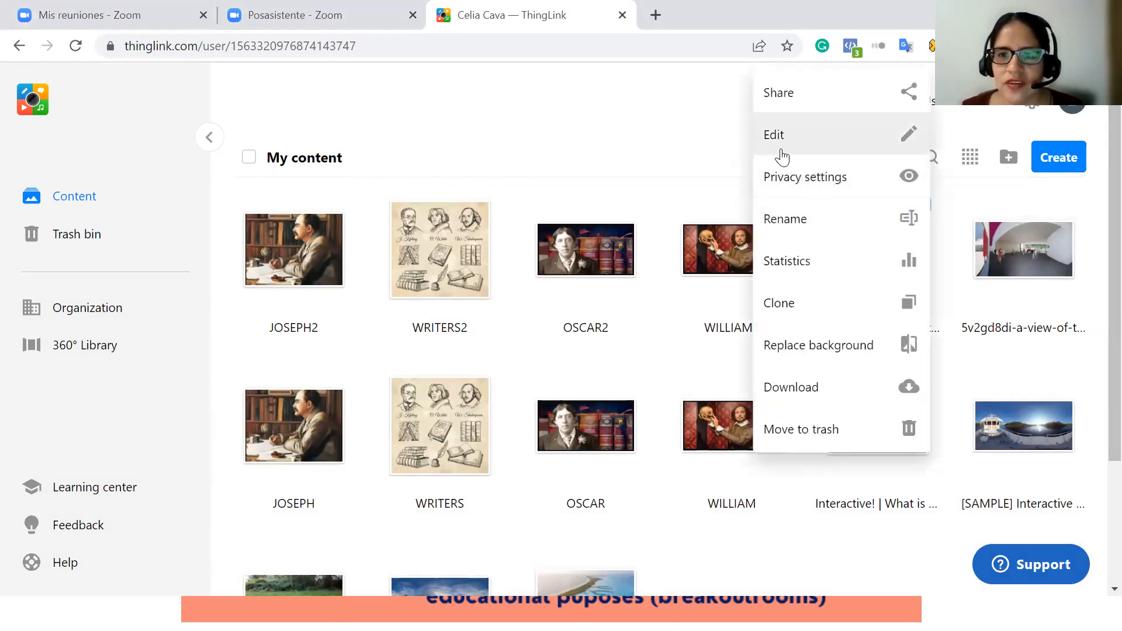
pyautogui.click(812, 185)
pyautogui.click(411, 301)
pyautogui.click(727, 465)
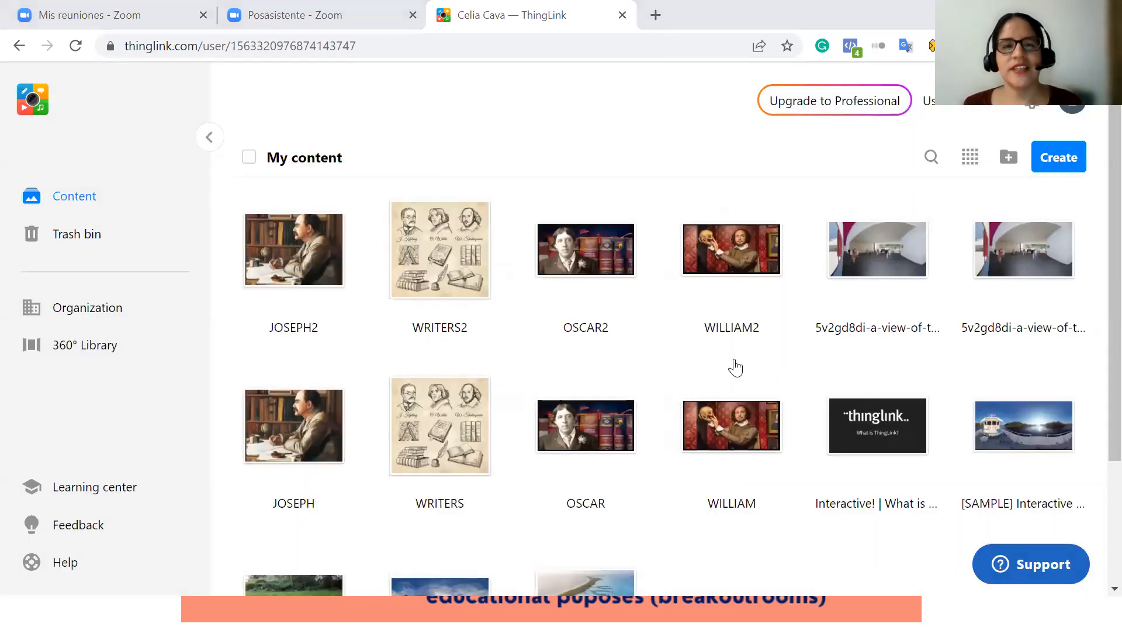
# Step: Open the WRITERS2 scene to view it and return to My content
pyautogui.moveTo(475, 213)
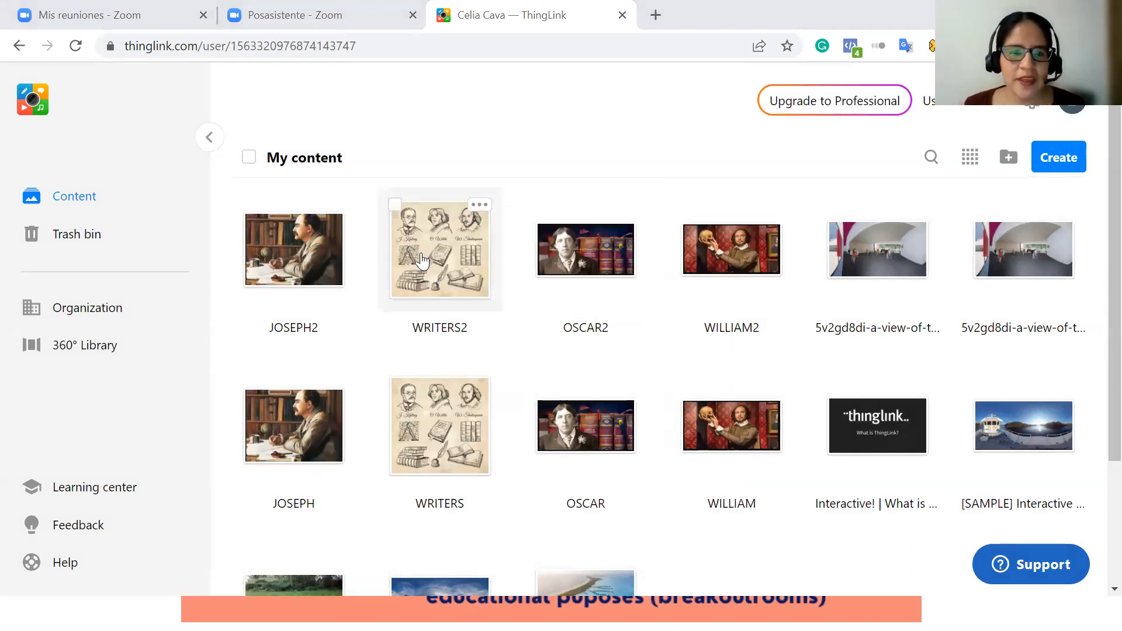
pyautogui.click(425, 260)
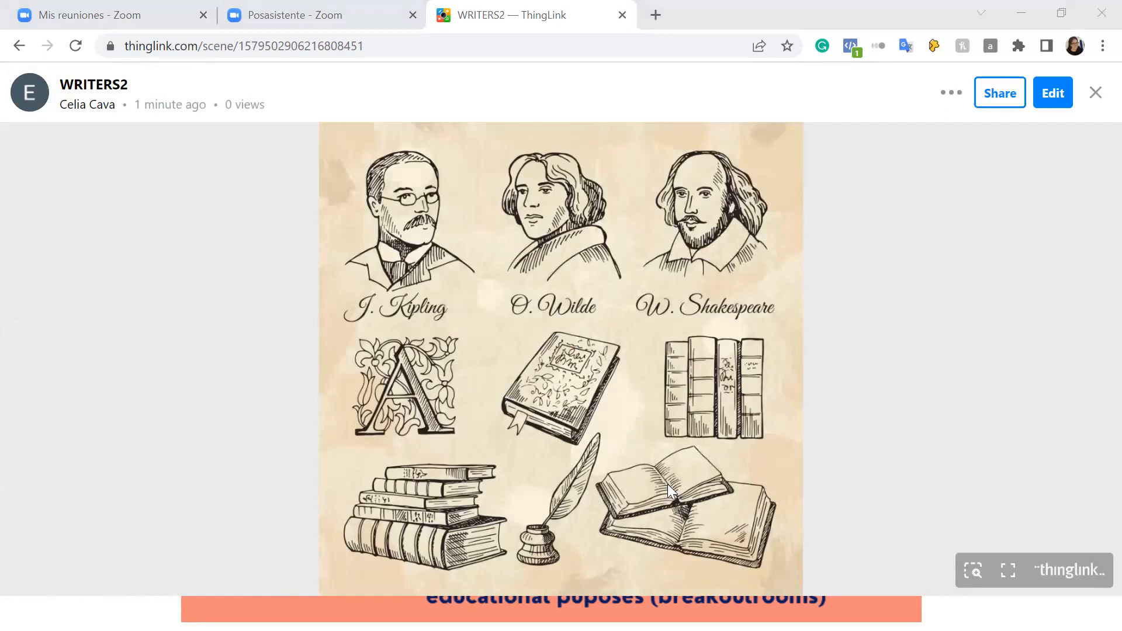
pyautogui.click(1063, 15)
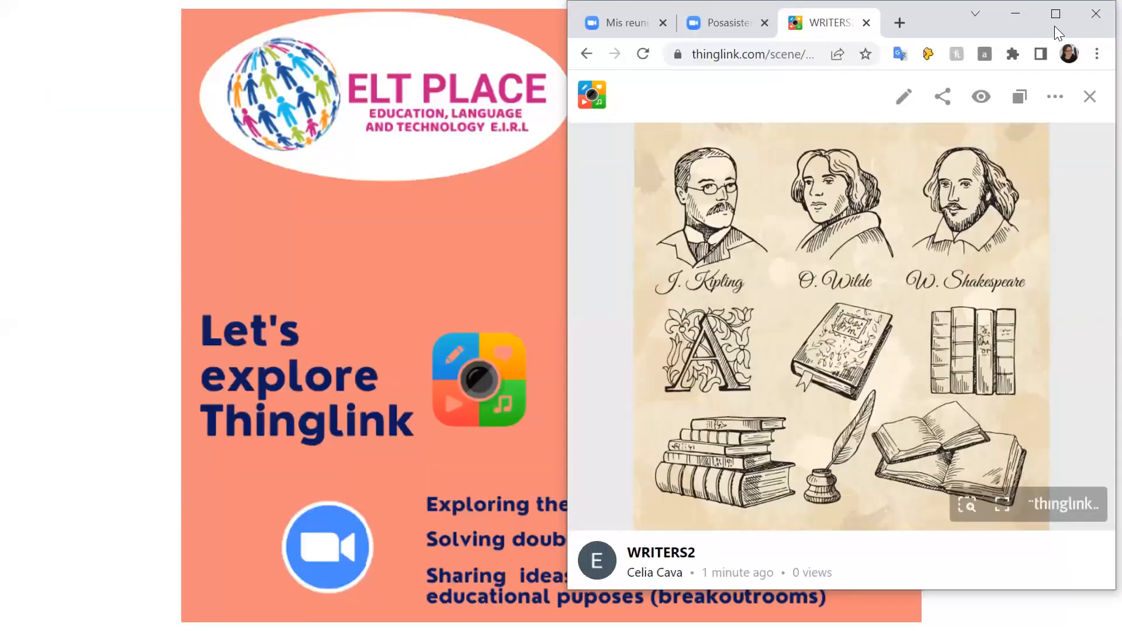
pyautogui.click(1054, 23)
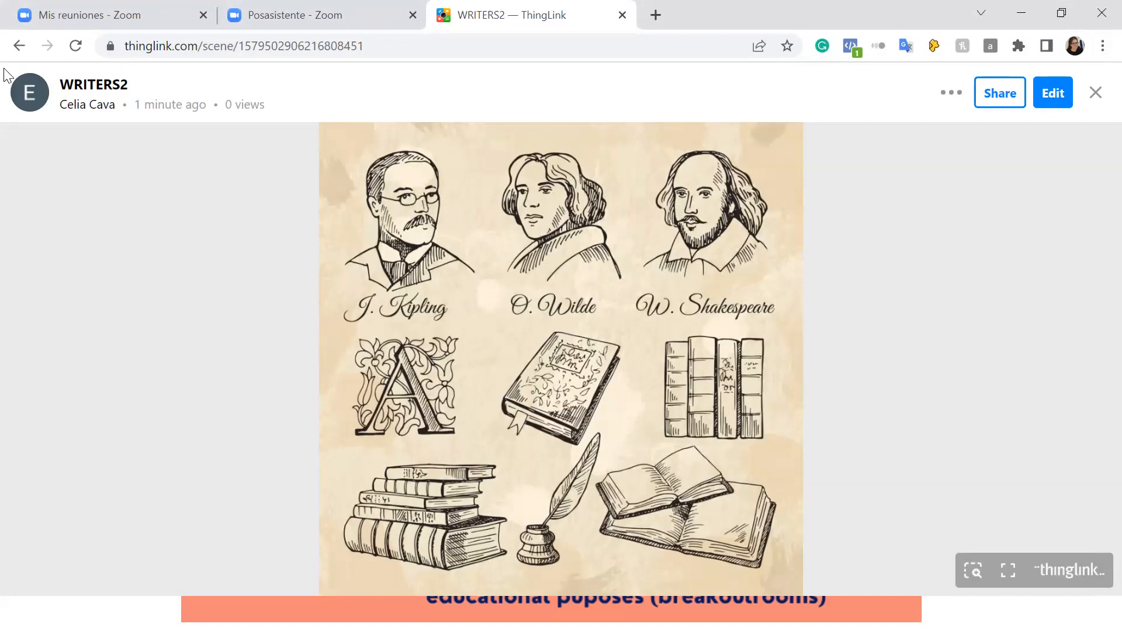
pyautogui.click(19, 47)
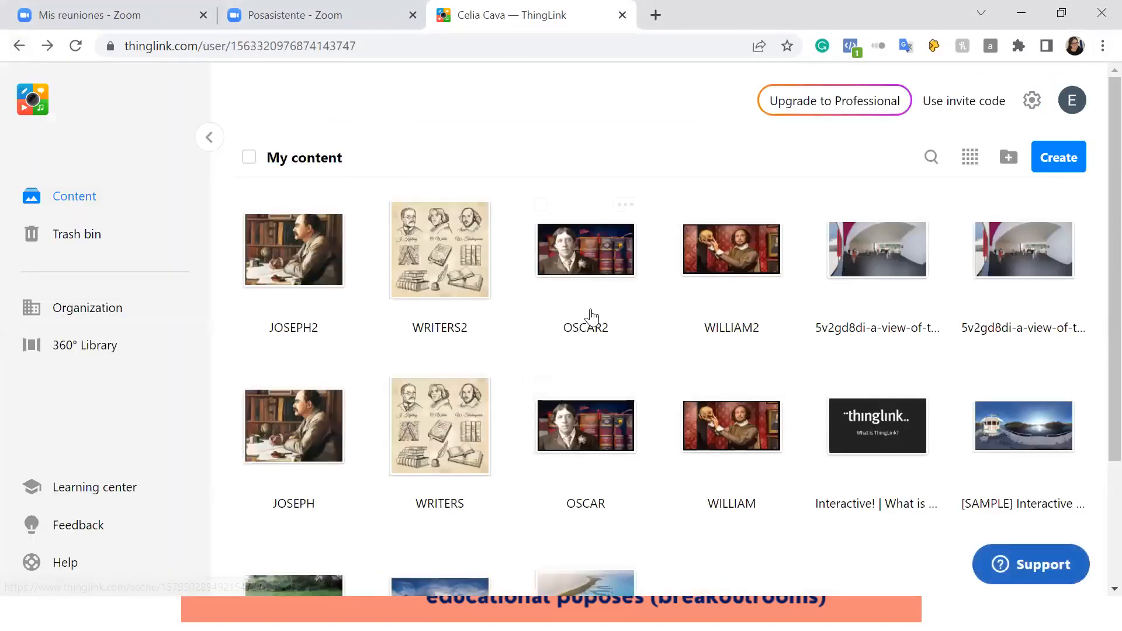
# Step: Open the WRITERS2 scene for editing
pyautogui.moveTo(479, 212)
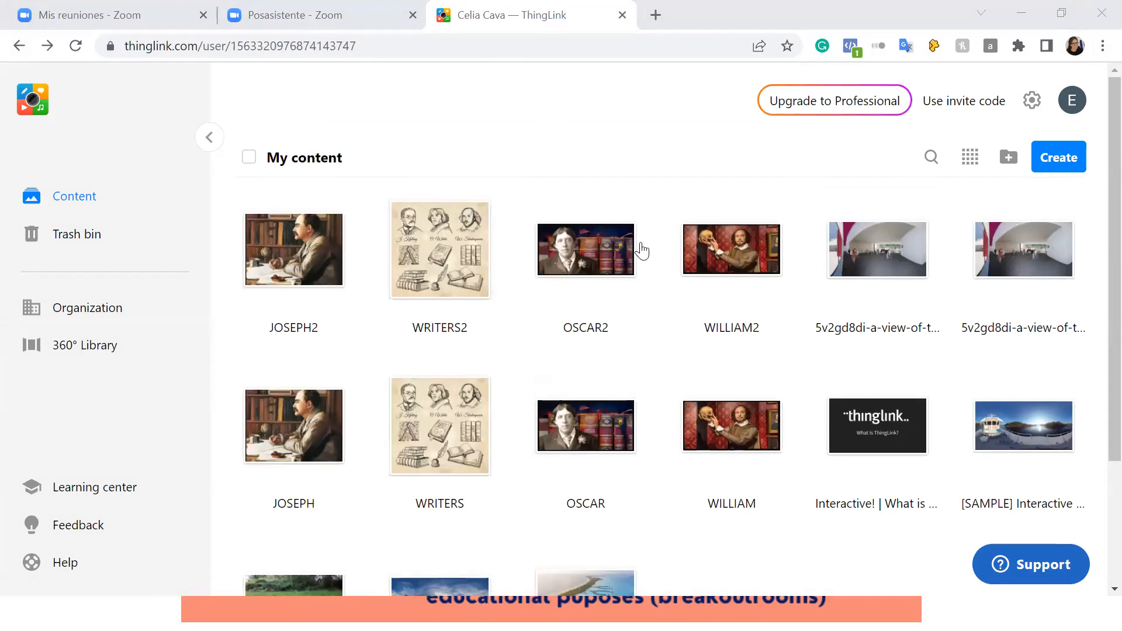
pyautogui.click(479, 209)
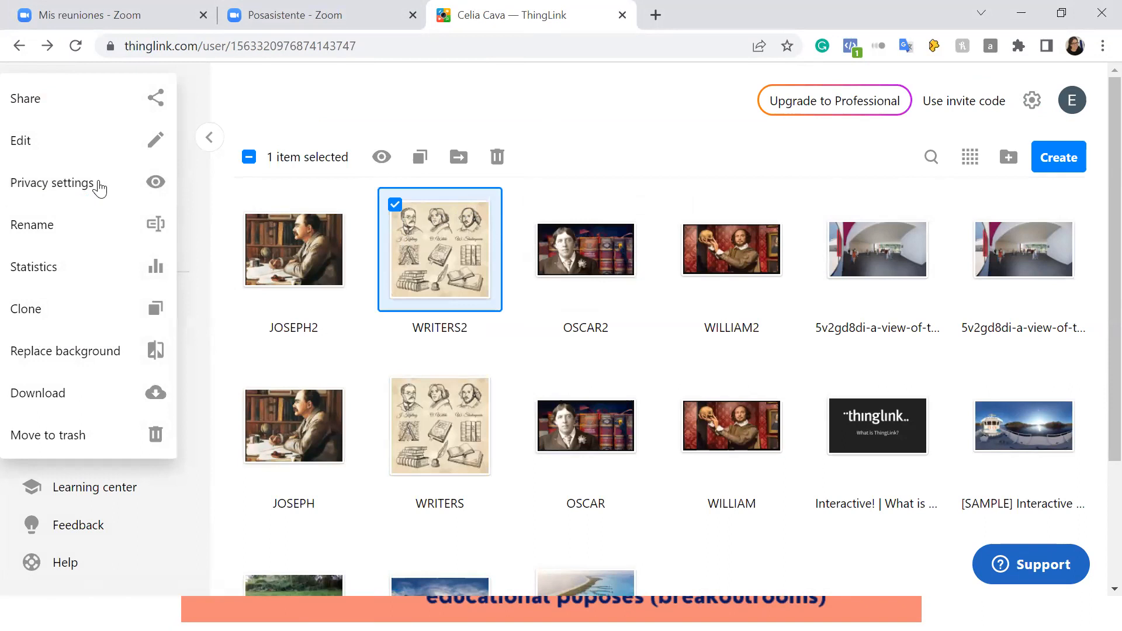
pyautogui.click(125, 153)
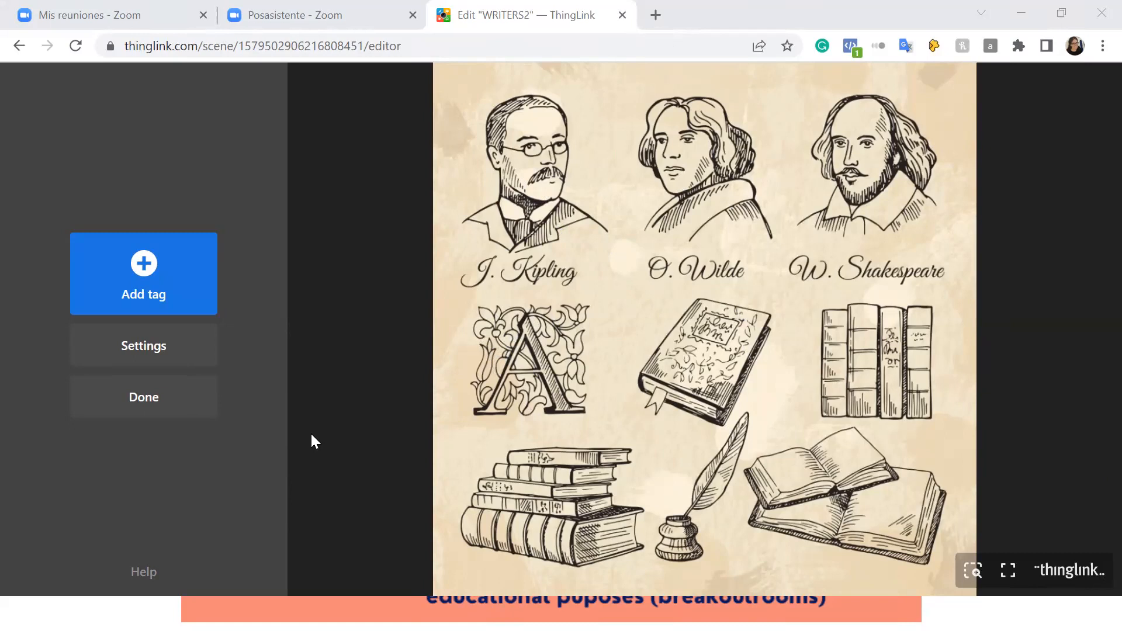
# Step: Add a text and media tag titled Biography to the WRITERS2 scene and close its preview
pyautogui.click(166, 294)
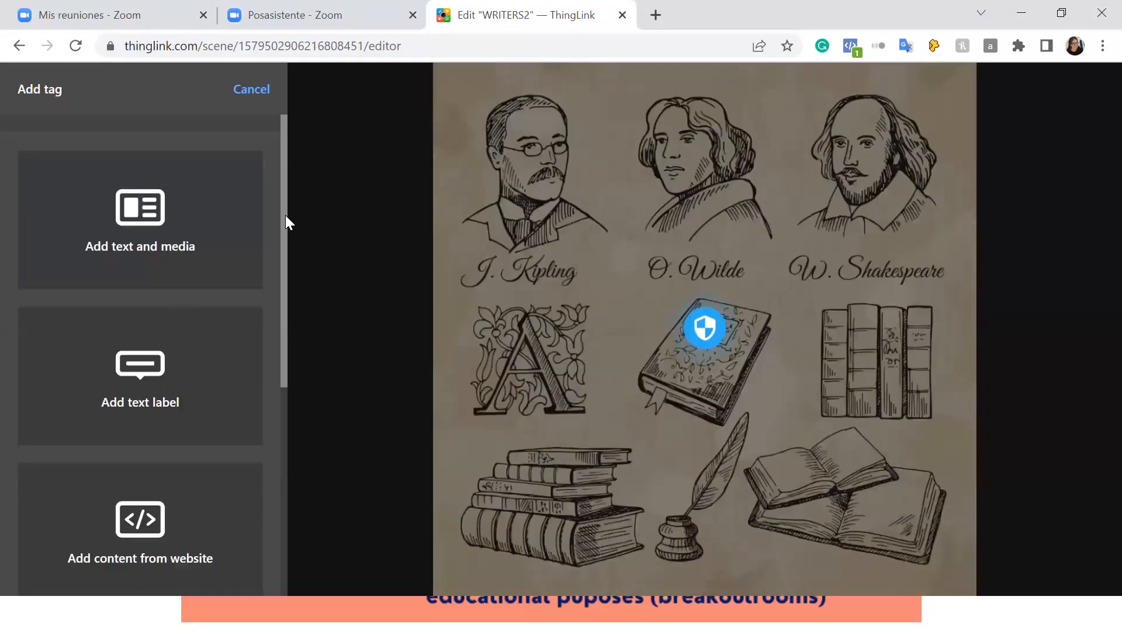
pyautogui.click(182, 244)
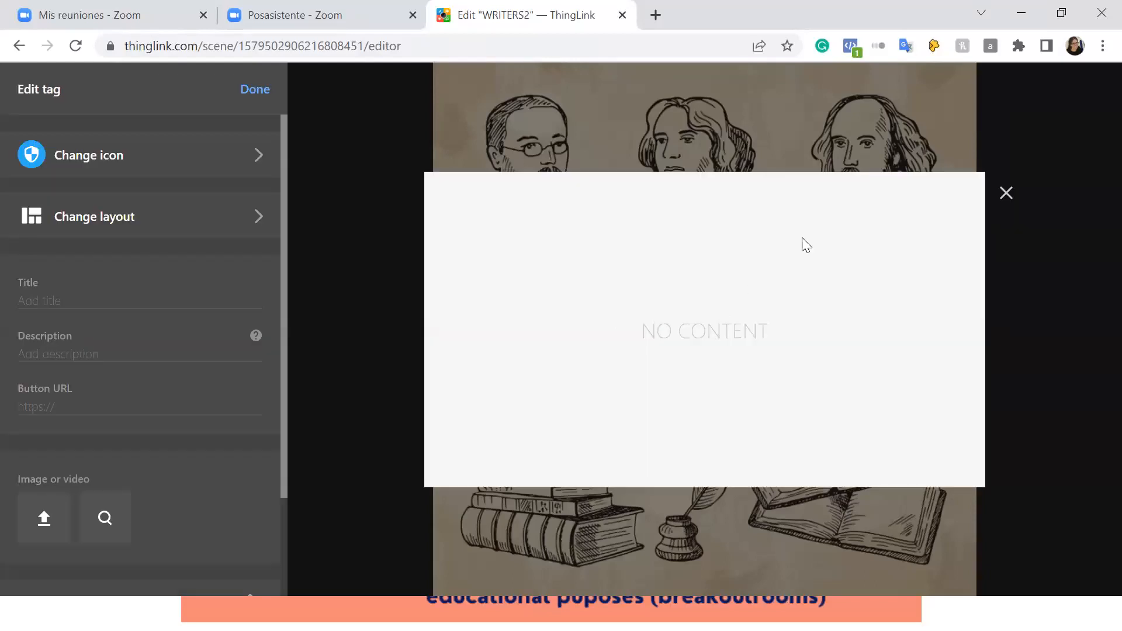
pyautogui.click(54, 292)
pyautogui.write('Biography')
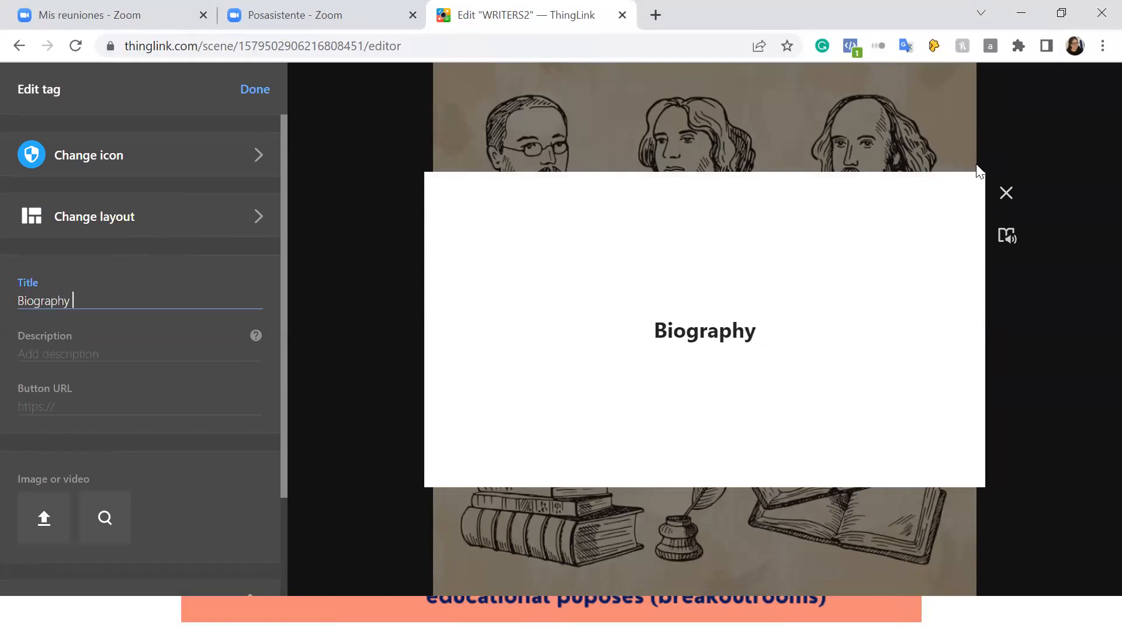
pyautogui.click(1005, 190)
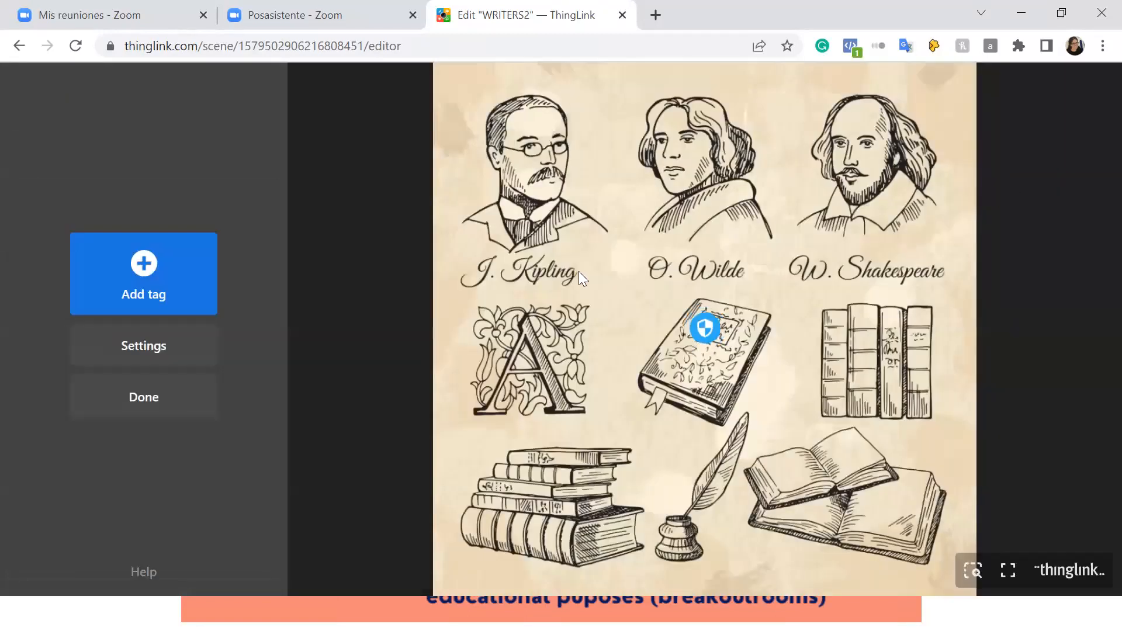
# Step: Add another text and media tag to the scene and title it Biography
pyautogui.click(141, 266)
pyautogui.click(135, 227)
pyautogui.click(116, 301)
pyautogui.write('Bioigraphy')
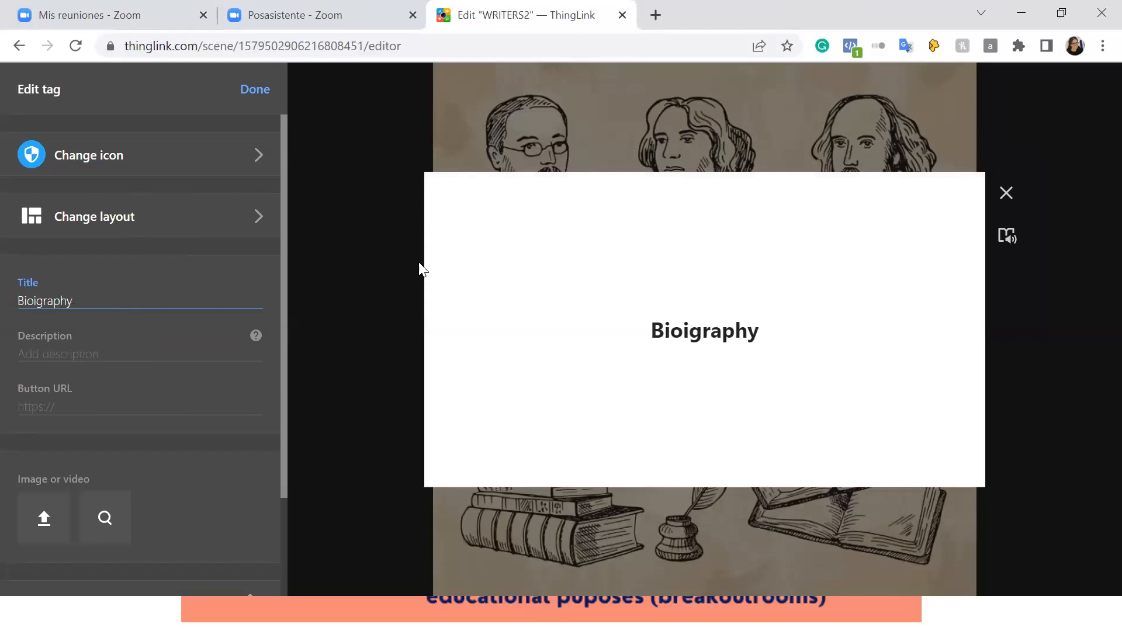
pyautogui.hotkey('shift', 'Left')
pyautogui.hotkey('shift', 'Left')
pyautogui.keyDown('shift'); pyautogui.click(23, 306); pyautogui.keyUp('shift')
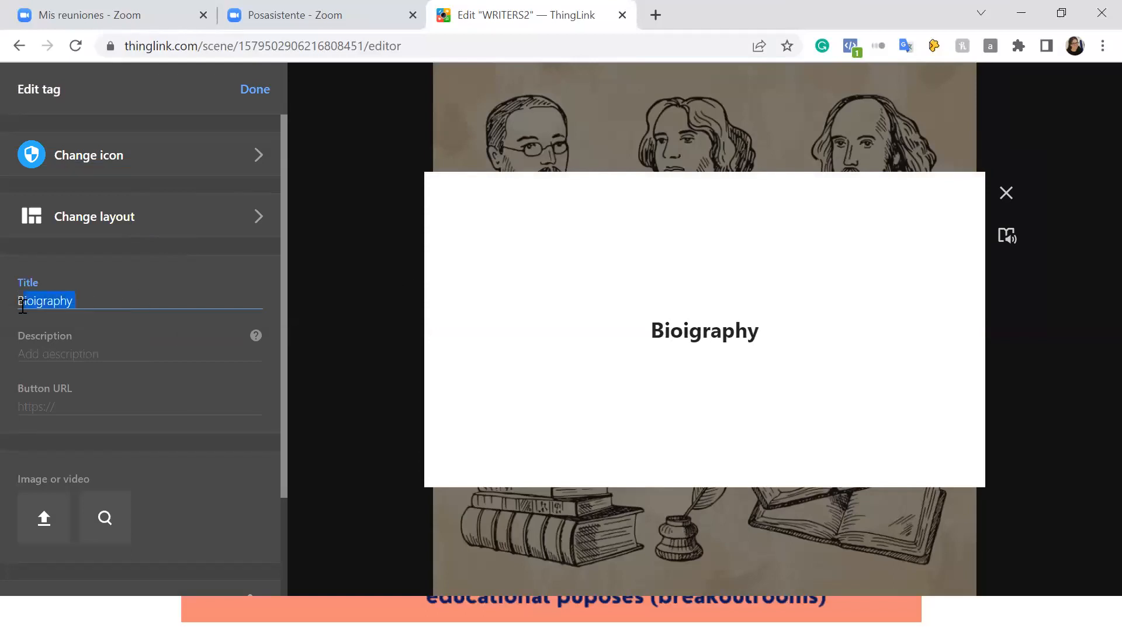
pyautogui.write('iography')
# Step: Fill the tag's description with the copied Rudyard Kipling biography, from "Who Was Rudyard Kipling?" through the Early Years section
pyautogui.click(74, 353)
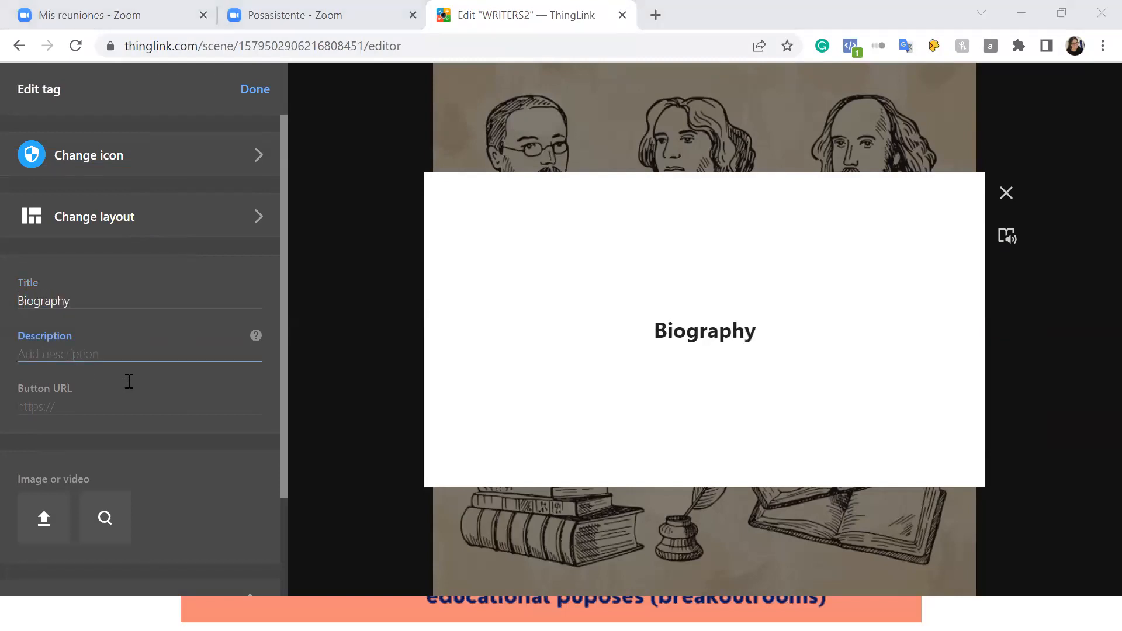
pyautogui.press('super')
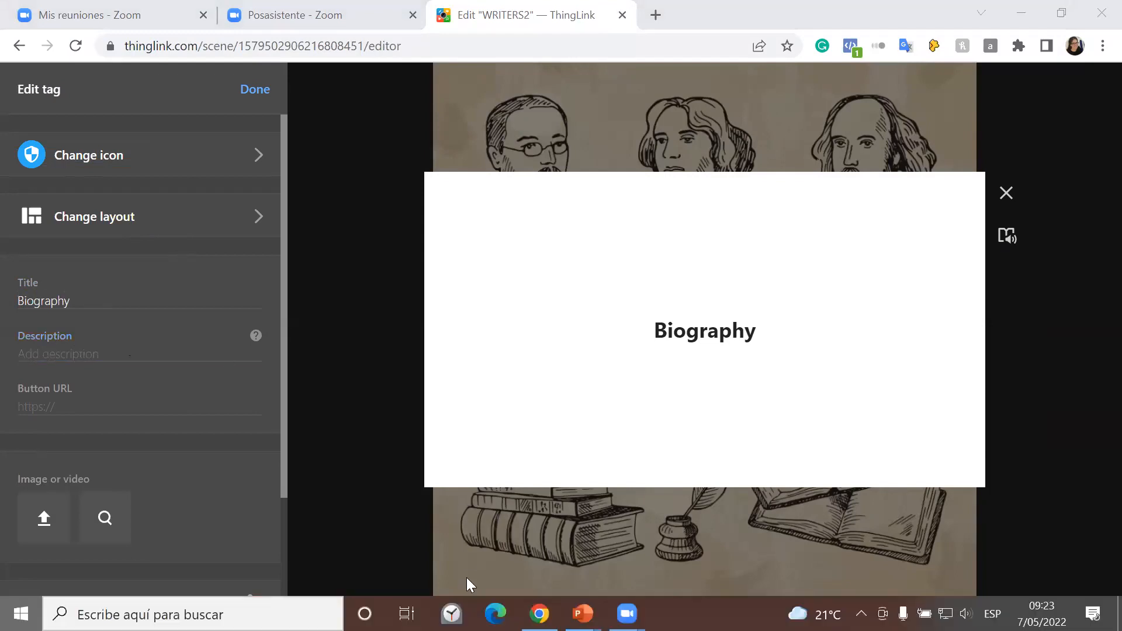
pyautogui.press('super')
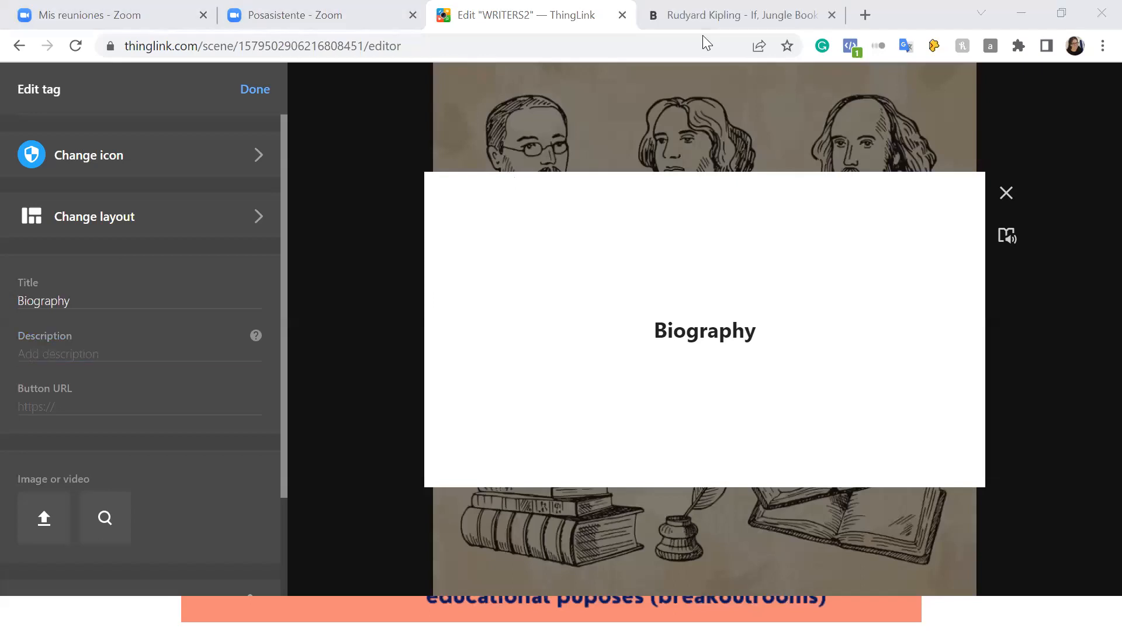
pyautogui.click(144, 328)
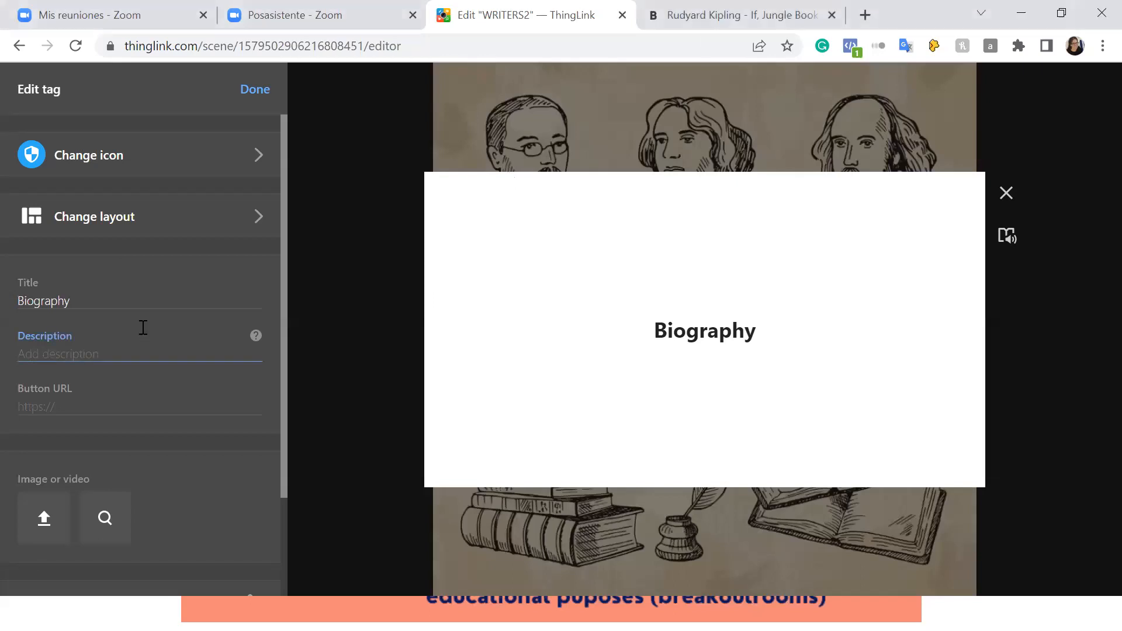
pyautogui.write('Who Was Rudyard Kipling? Rudyard Kipling was born in India in 1865 and educated in England but returned to India in 1882. A decade later, Kipling married Caroline Balestier and settled in Brattleboro, Vermont, where he wrote The Jungle Book (1894), among a host of other works that made him hugely successful. Kipling was the recipient of the 1907 Nobel Prize in Literature. He died in 1936.  Early Years Joseph Rudyard Kipling was born on December 30, 1865, in Bombay (now called Mumbai), India. At the time of his birth, his parents, John and Alice, were recent arrivals in India as part of the British Empire. The family lived well, and Kipling was especially close to his mother. His father, an artist, was the head of the Department of Architectural Sculpture at the Jeejeebhoy School of Art in Bombay.  For Kipling, India was a wondrous place. Along with his younger sister, Alice, he reveled in exploring the local markets with his nanny. He learned the language and, in this bustling city of Anglos, Muslims, Hindus, Buddhists and Jews, connected with the country and its culture.')
pyautogui.scroll(-3, 601, 407)
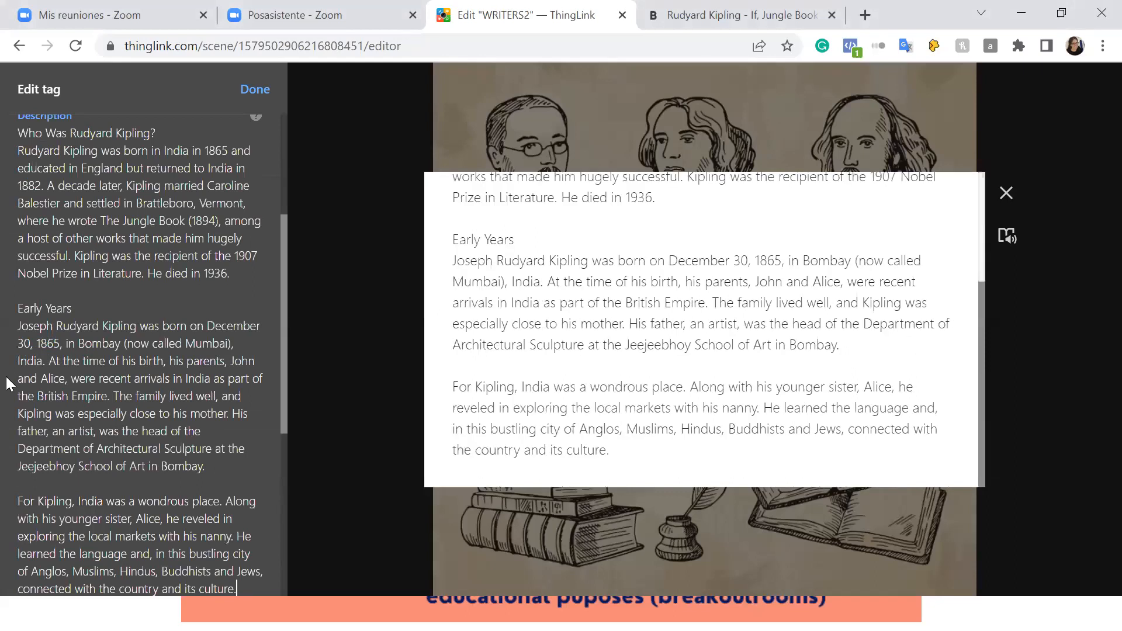
pyautogui.scroll(4, 7, 384)
pyautogui.scroll(-10, 192, 362)
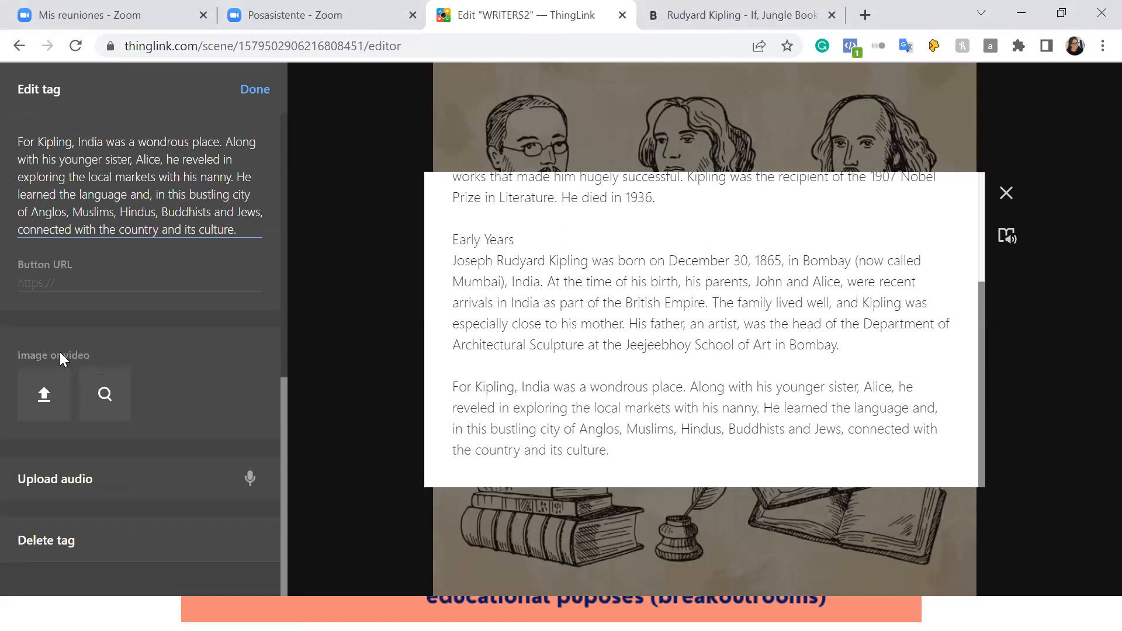
# Step: Upload the JOSEPH2 image to the Biography tag and look through the tag's preview
pyautogui.click(34, 384)
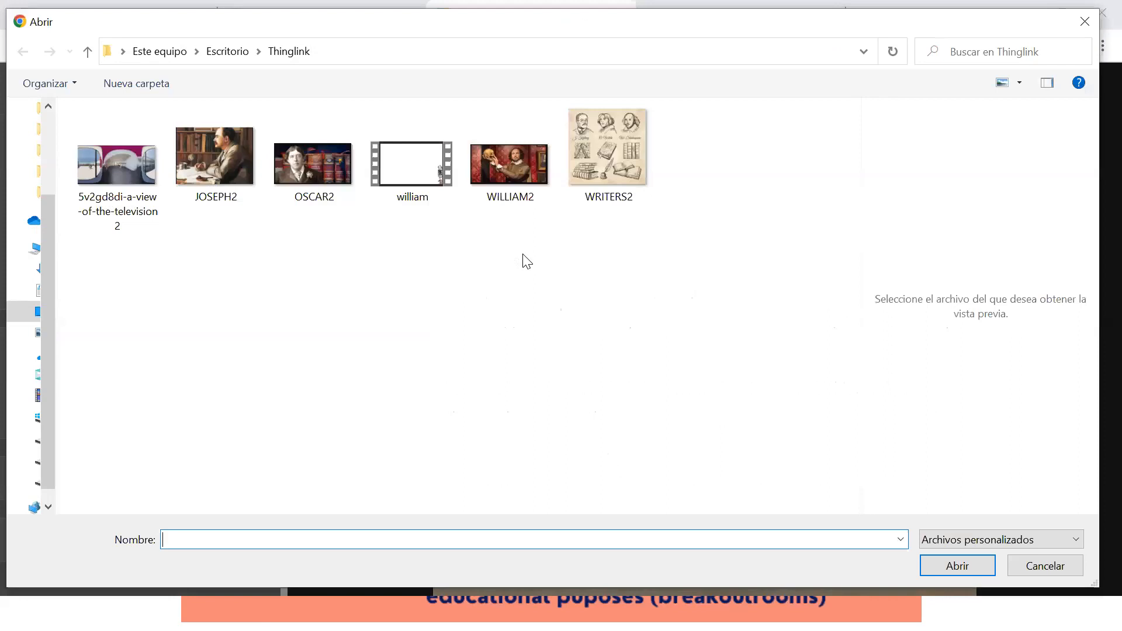
pyautogui.click(199, 168)
pyautogui.press('Return')
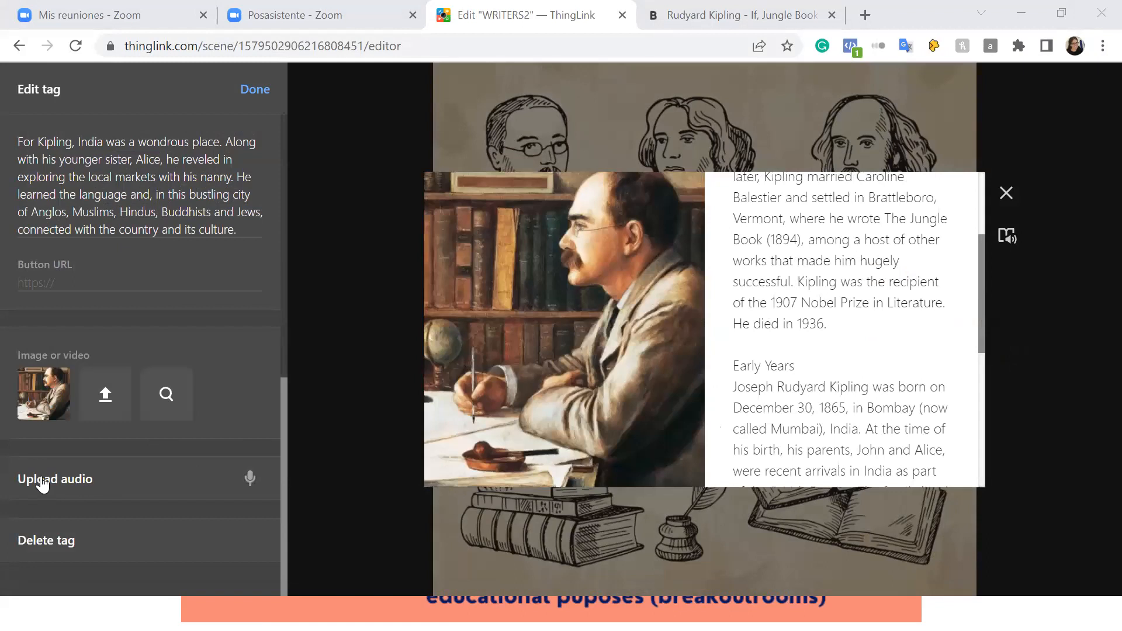
pyautogui.scroll(3, 798, 411)
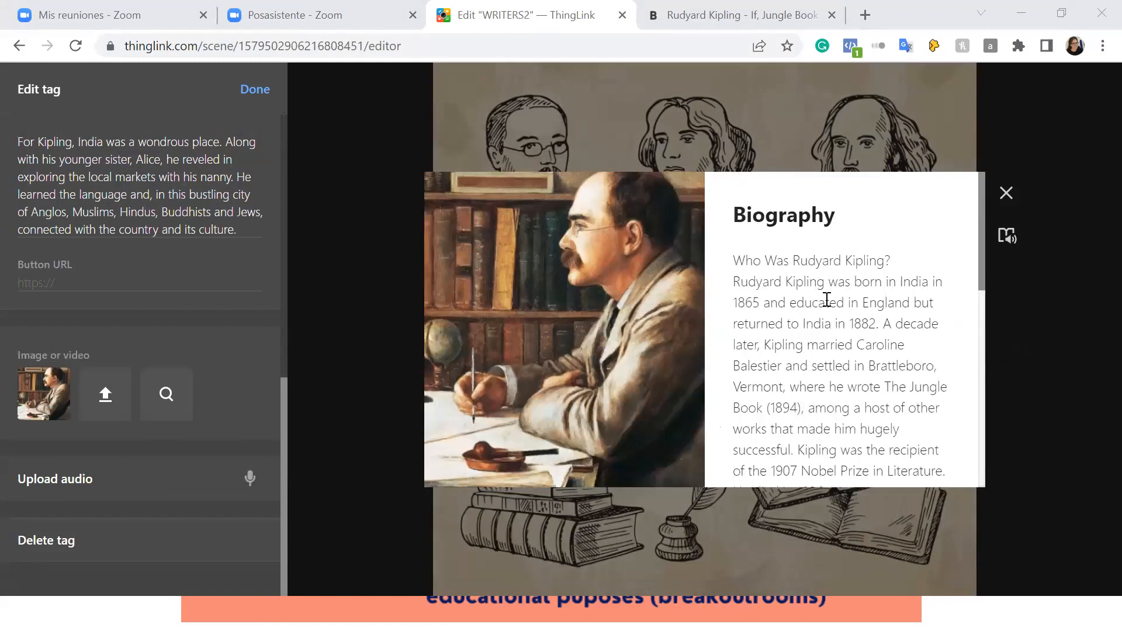
pyautogui.scroll(-5, 786, 397)
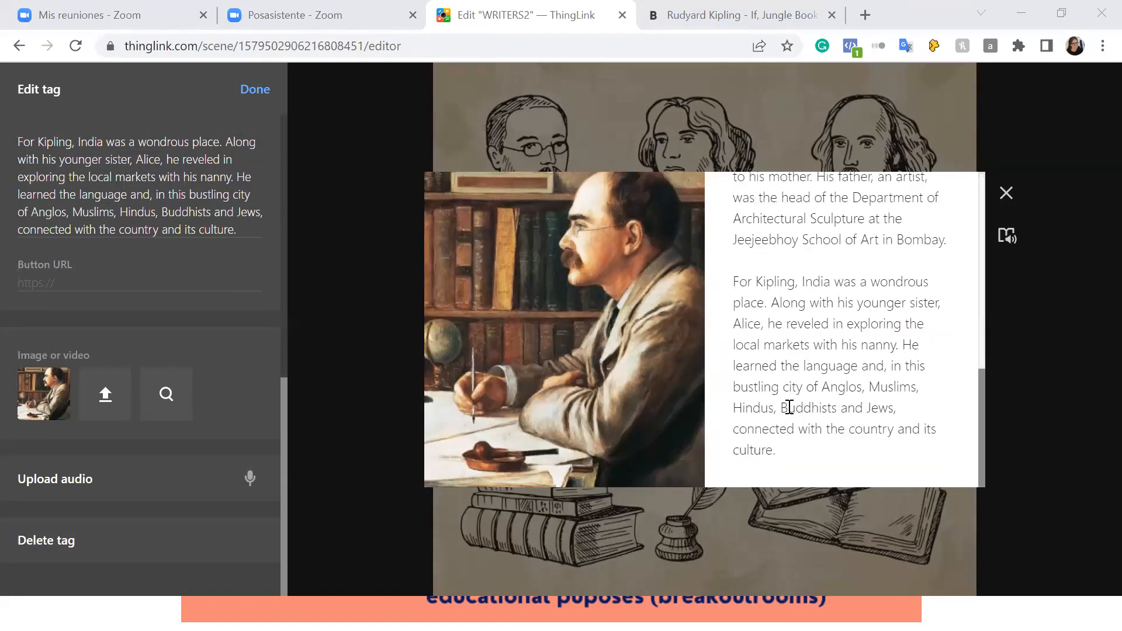
pyautogui.scroll(5, 802, 435)
pyautogui.scroll(1, 805, 439)
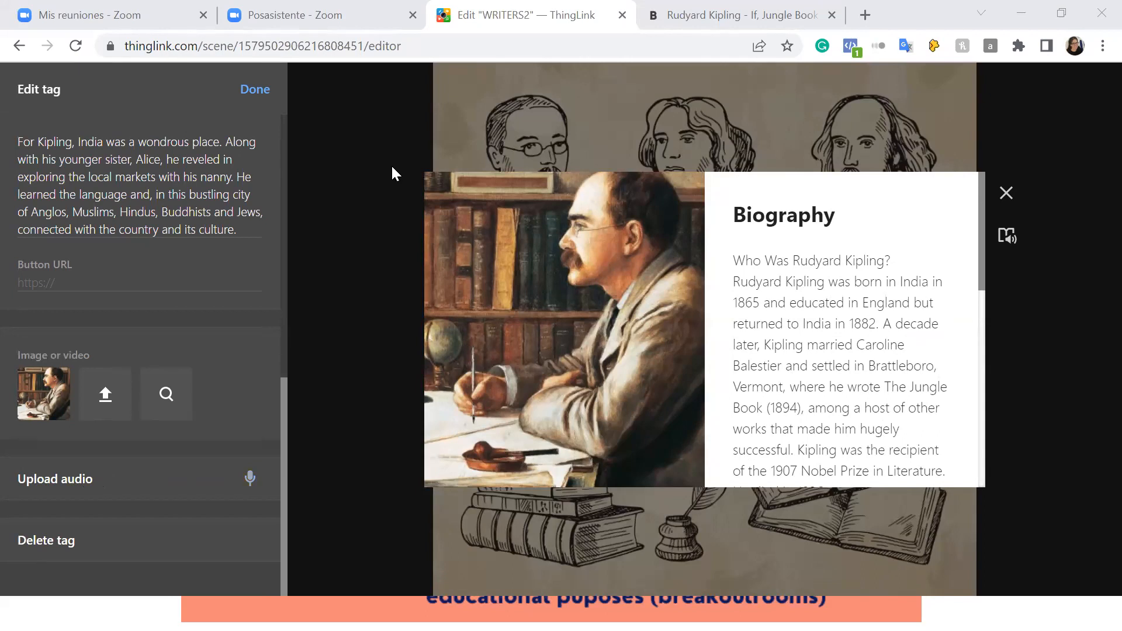
# Step: Upload the bensound-ukulele audio file to the Biography tag
pyautogui.moveTo(237, 460); pyautogui.dragTo(274, 501)
pyautogui.click(82, 488)
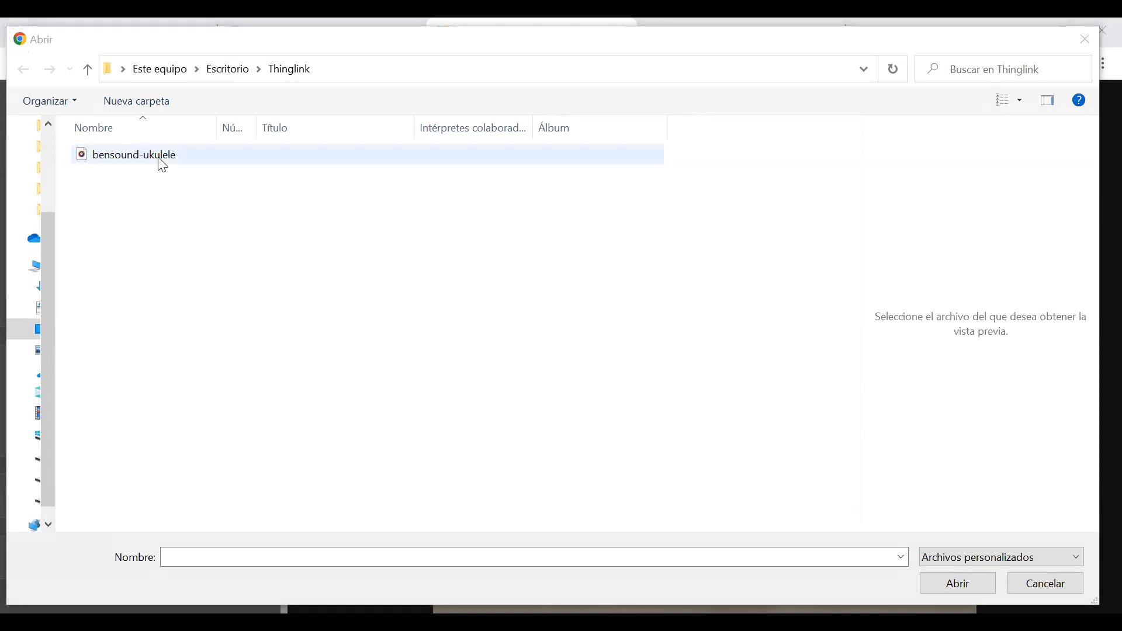
pyautogui.click(938, 589)
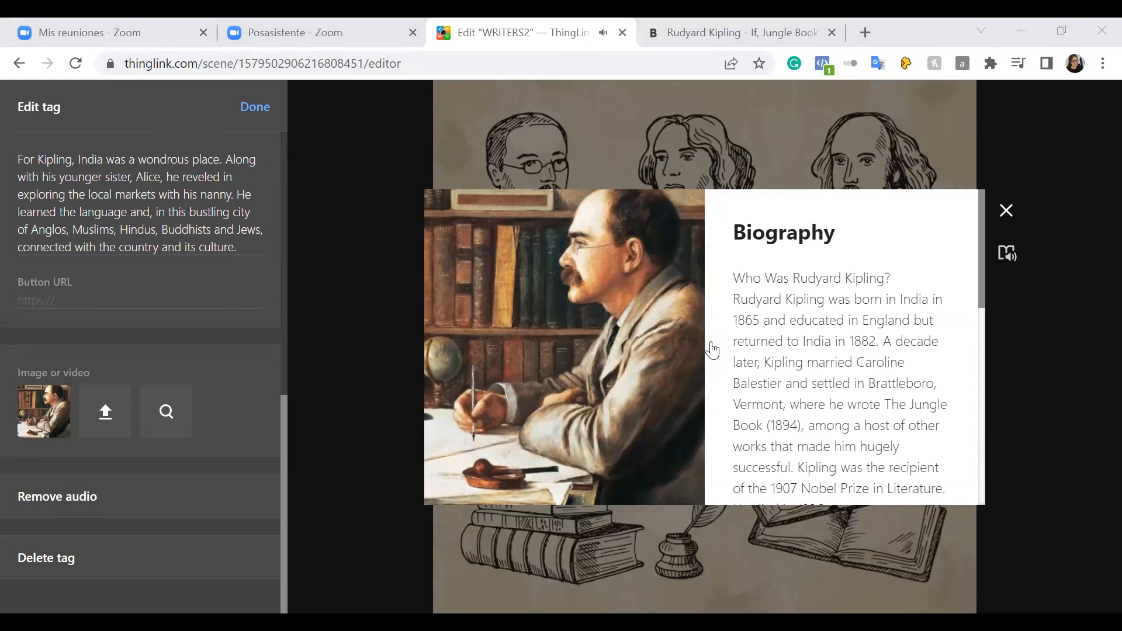
pyautogui.click(978, 254)
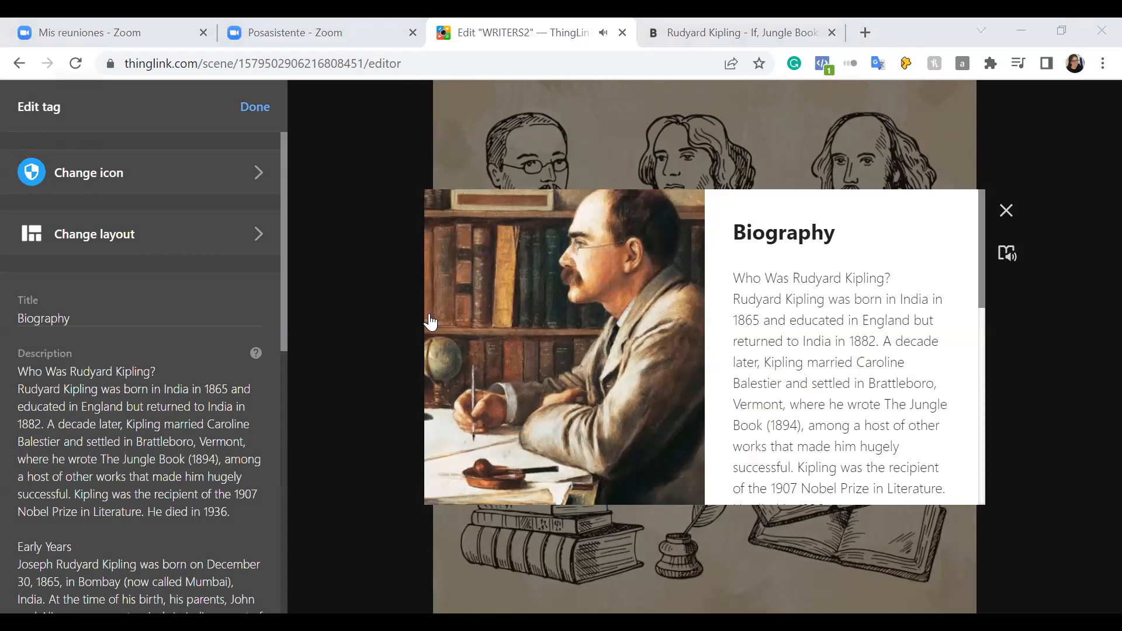
# Step: Give the Biography tag the blue open-book icon and place it beside the J. Kipling portrait, just above the name
pyautogui.click(21, 174)
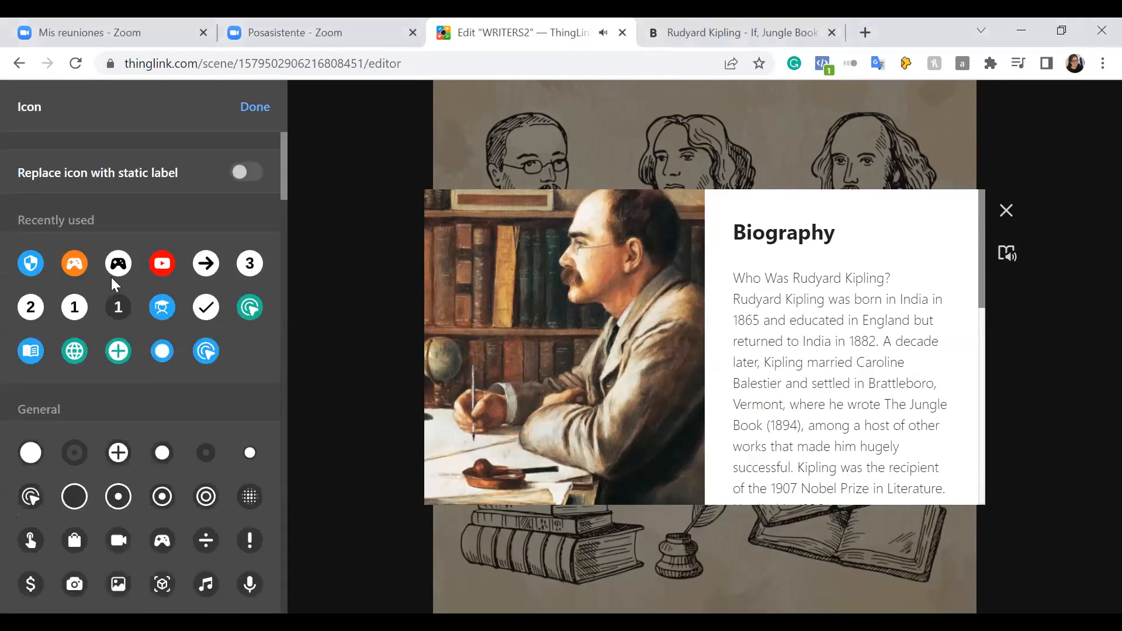
pyautogui.click(28, 352)
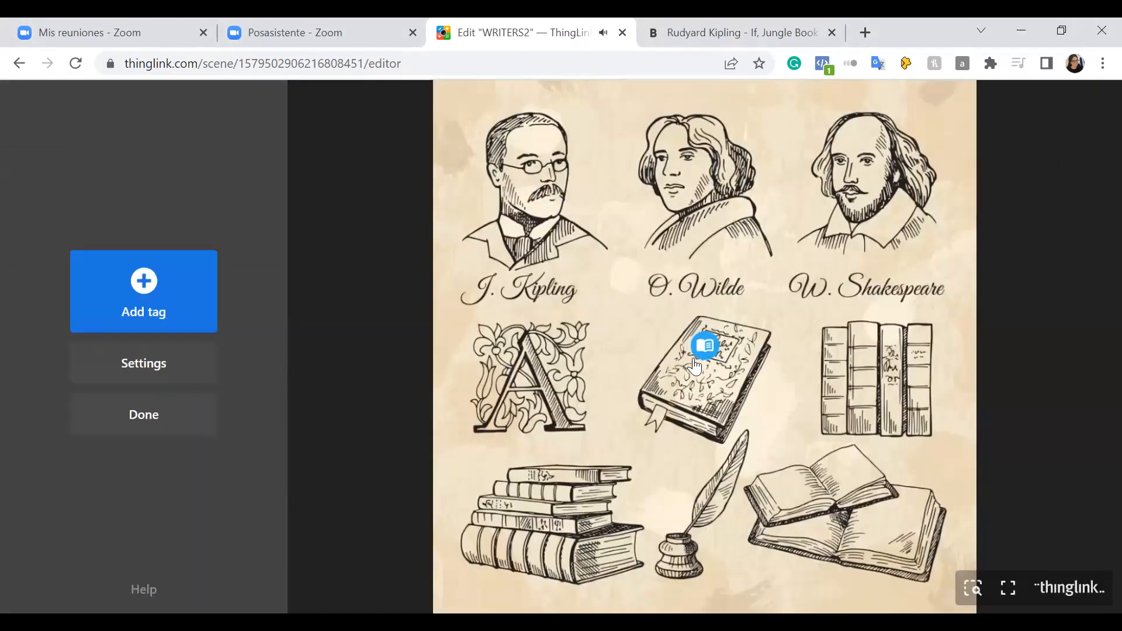
pyautogui.moveTo(705, 345); pyautogui.dragTo(460, 259)
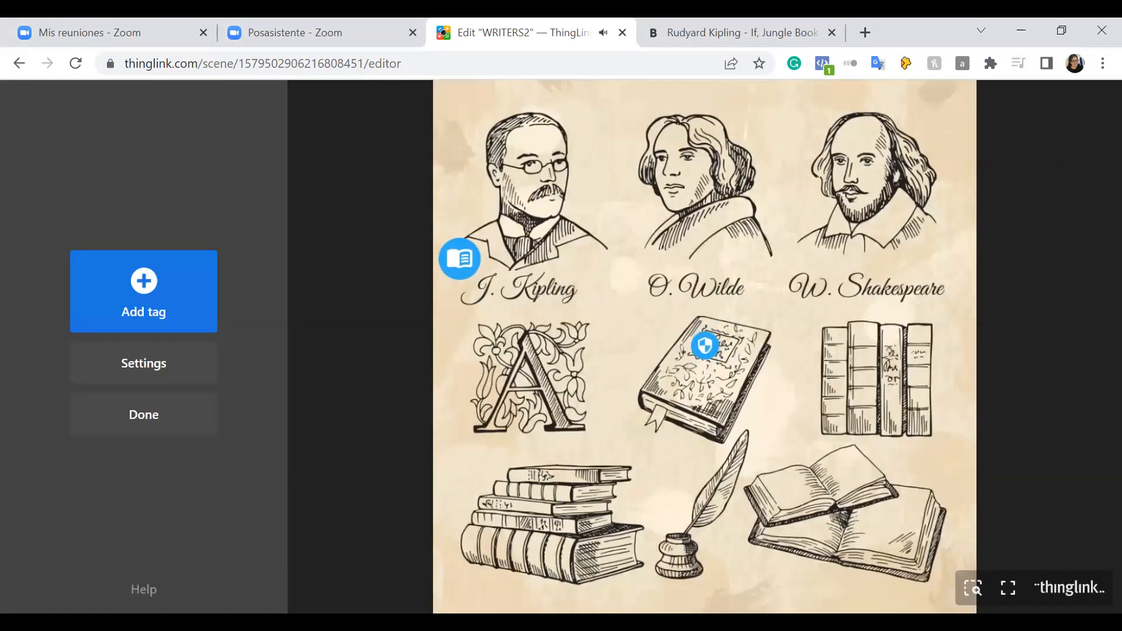
# Step: Copy the address of the biography.com Rudyard Kipling page and use it as the Biography tag's button URL
pyautogui.click(458, 268)
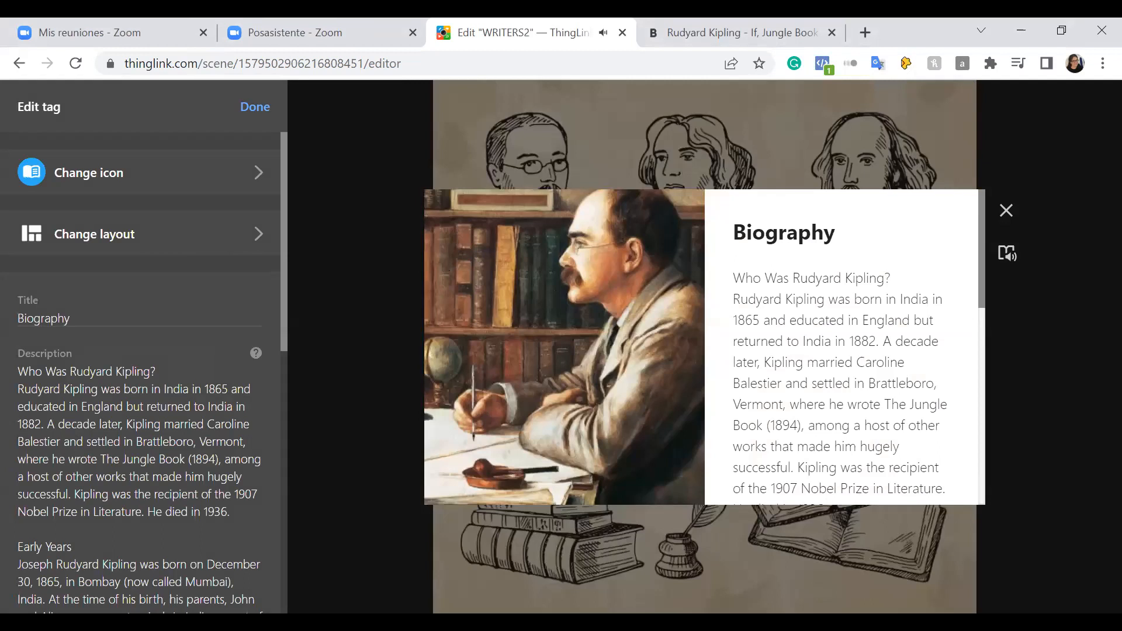
pyautogui.scroll(-10, 101, 495)
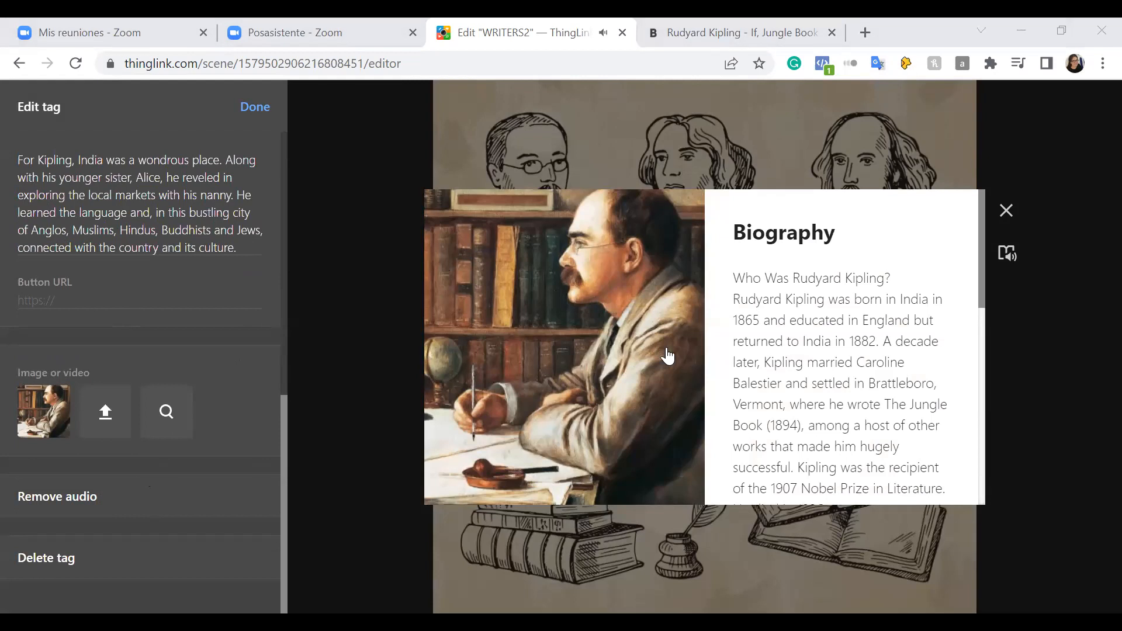
pyautogui.hotkey('ctrl', 'Tab')
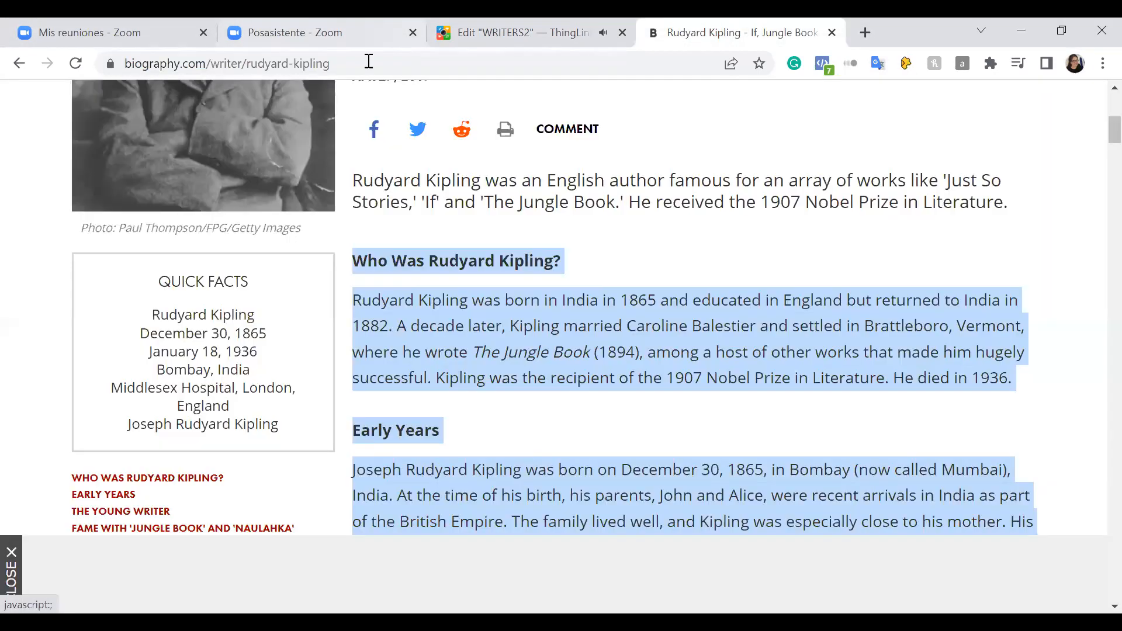
pyautogui.click(369, 61)
pyautogui.hotkey('ctrl', 'c')
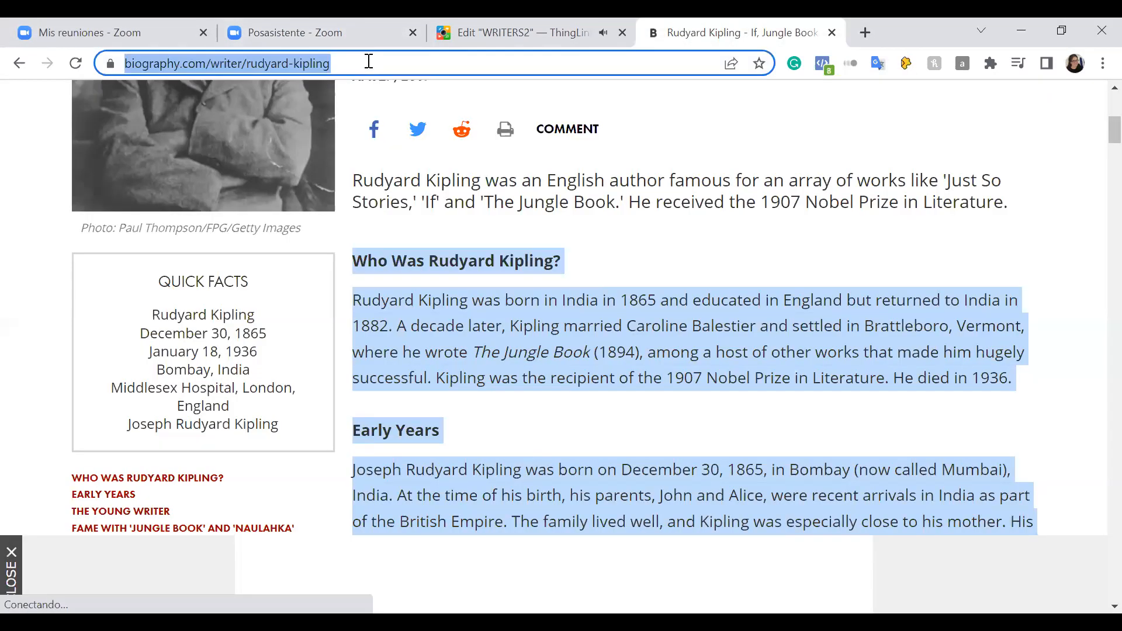
pyautogui.click(528, 23)
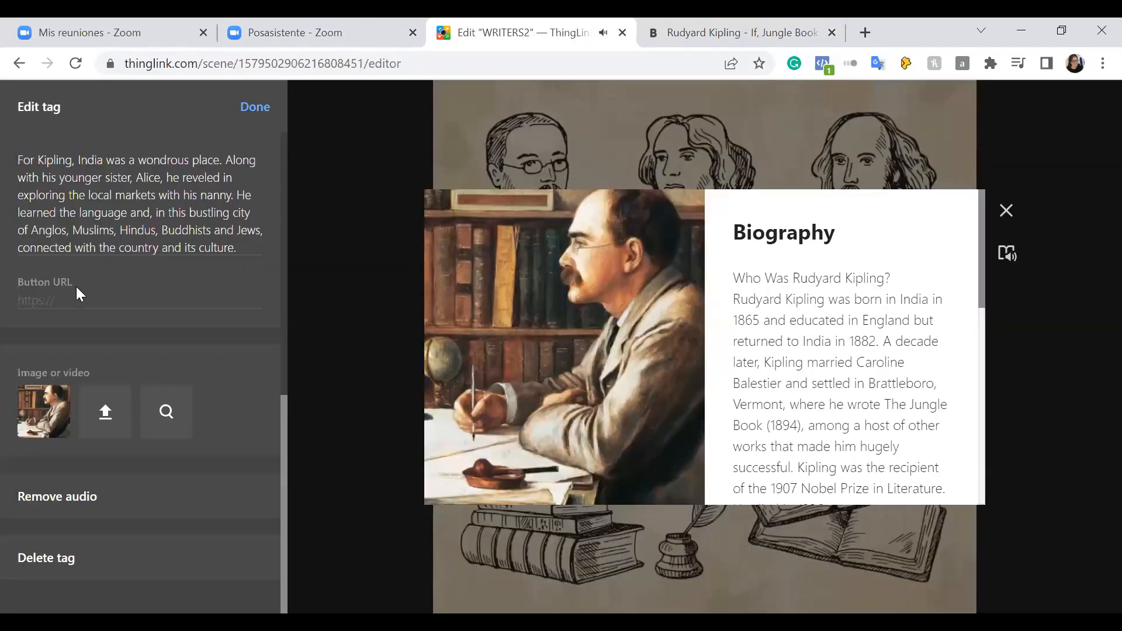
pyautogui.click(72, 300)
pyautogui.hotkey('ctrl', 'v')
# Step: Label the Biography tag's button MORE INFO and check the button at the end of the tag's preview
pyautogui.click(56, 350)
pyautogui.write('M')
pyautogui.press('BackSpace')
pyautogui.write('MORE INFO')
pyautogui.scroll(-1, 80, 380)
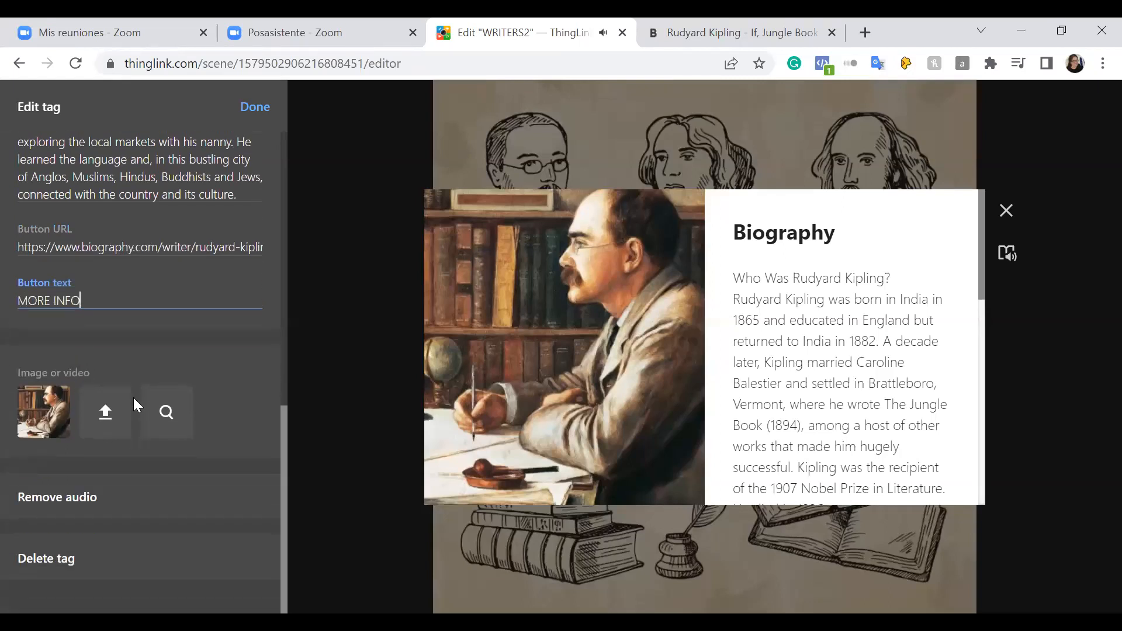
pyautogui.scroll(-10, 862, 397)
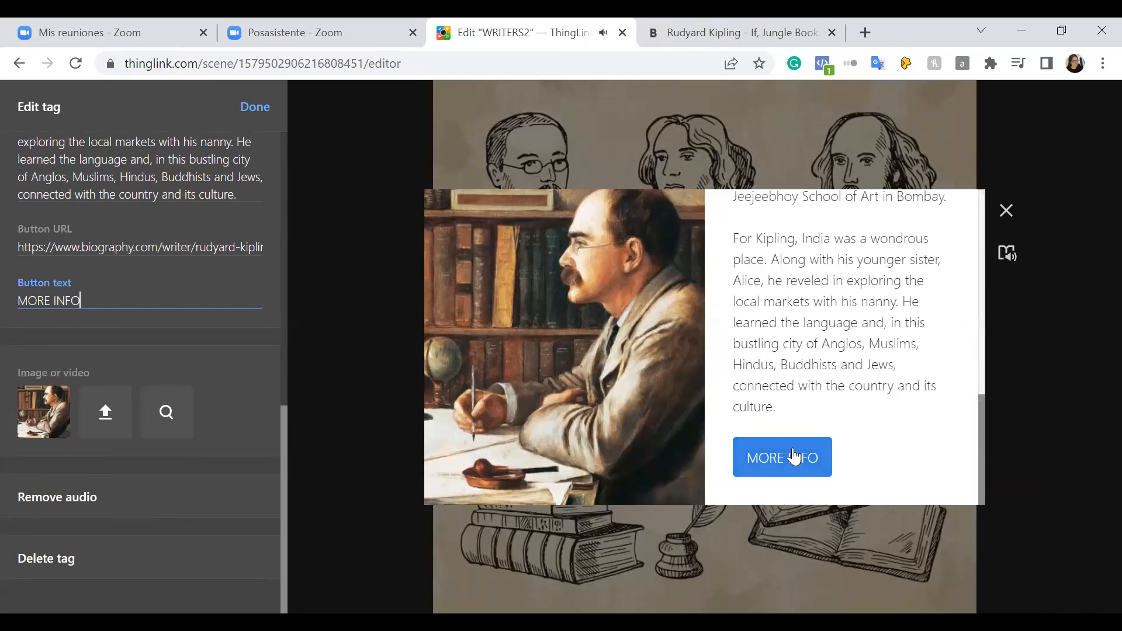
pyautogui.scroll(10, 133, 389)
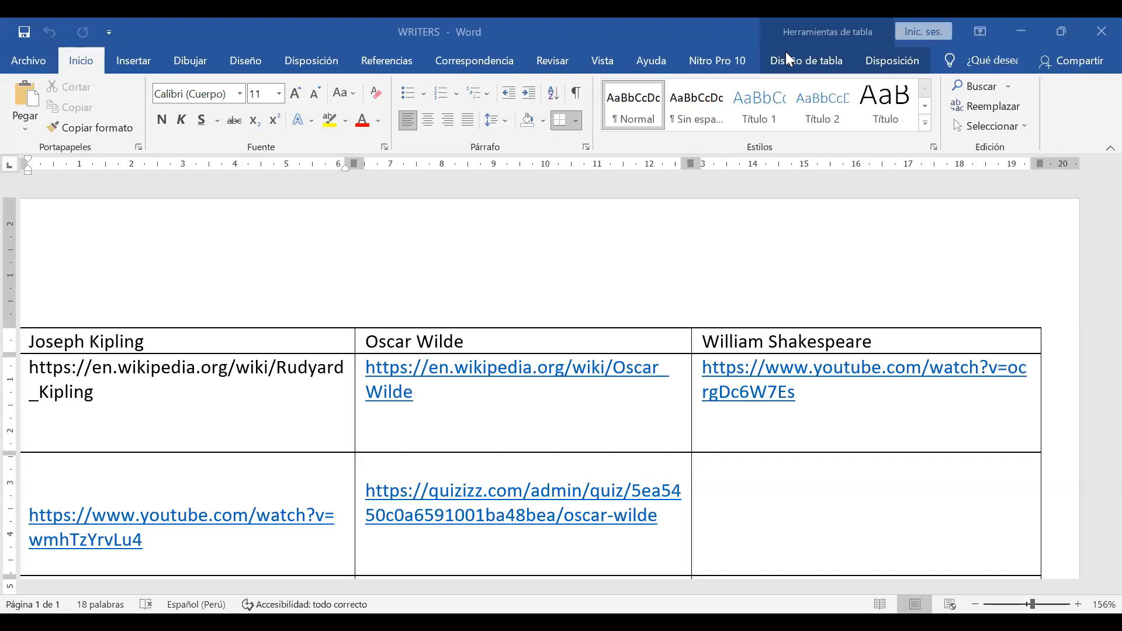
# Step: Copy the YouTube link from the Joseph Kipling column of the WRITERS Word document and return to the ThingLink editor
pyautogui.scroll(-10, 1001, 558)
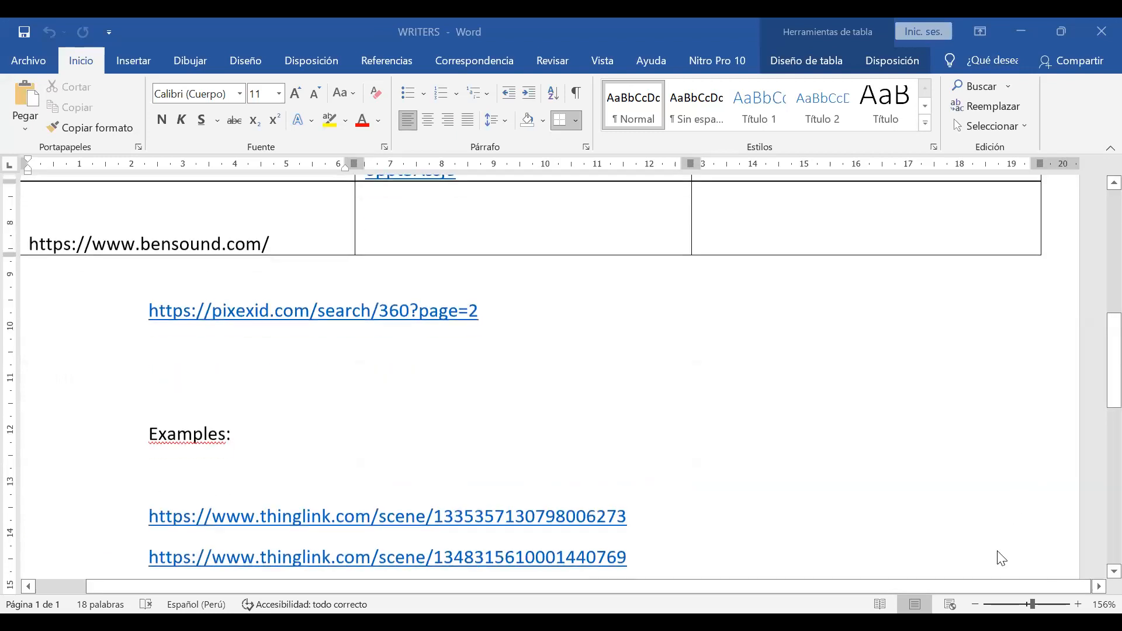
pyautogui.scroll(-4, 856, 504)
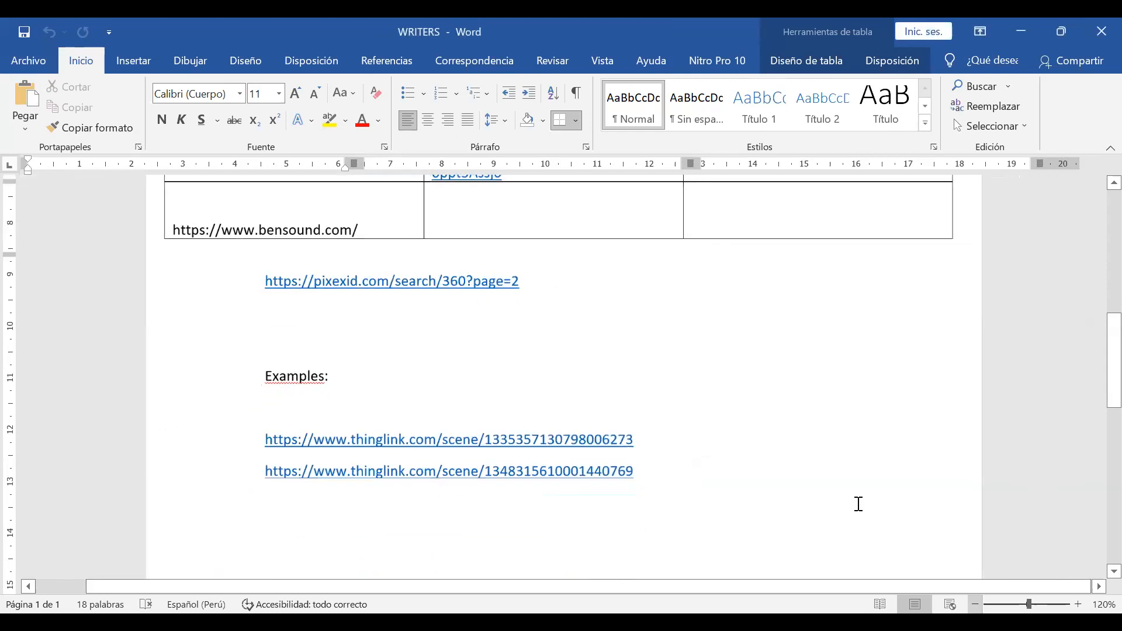
pyautogui.scroll(8, 801, 493)
pyautogui.scroll(-1, 855, 475)
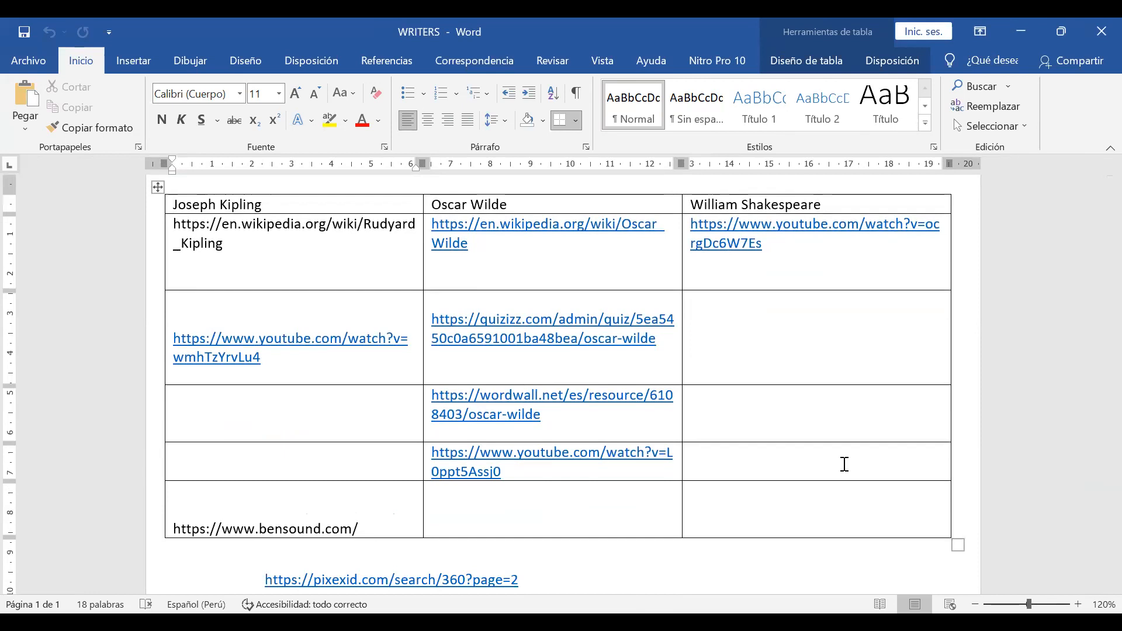
pyautogui.moveTo(275, 358); pyautogui.dragTo(174, 340)
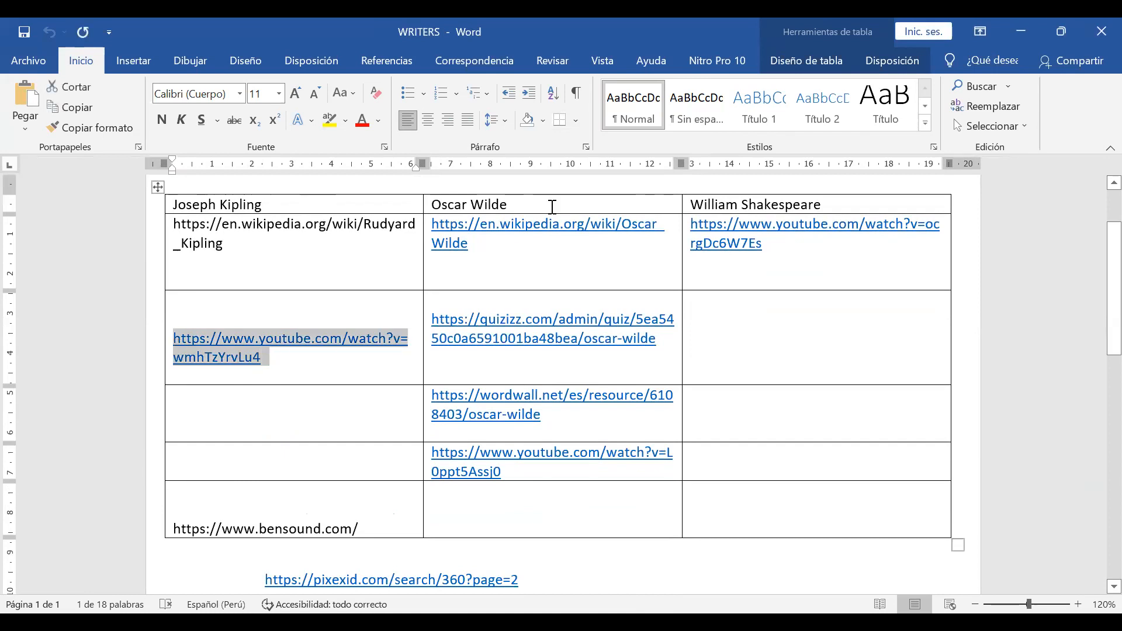
pyautogui.hotkey('alt', 'Tab')
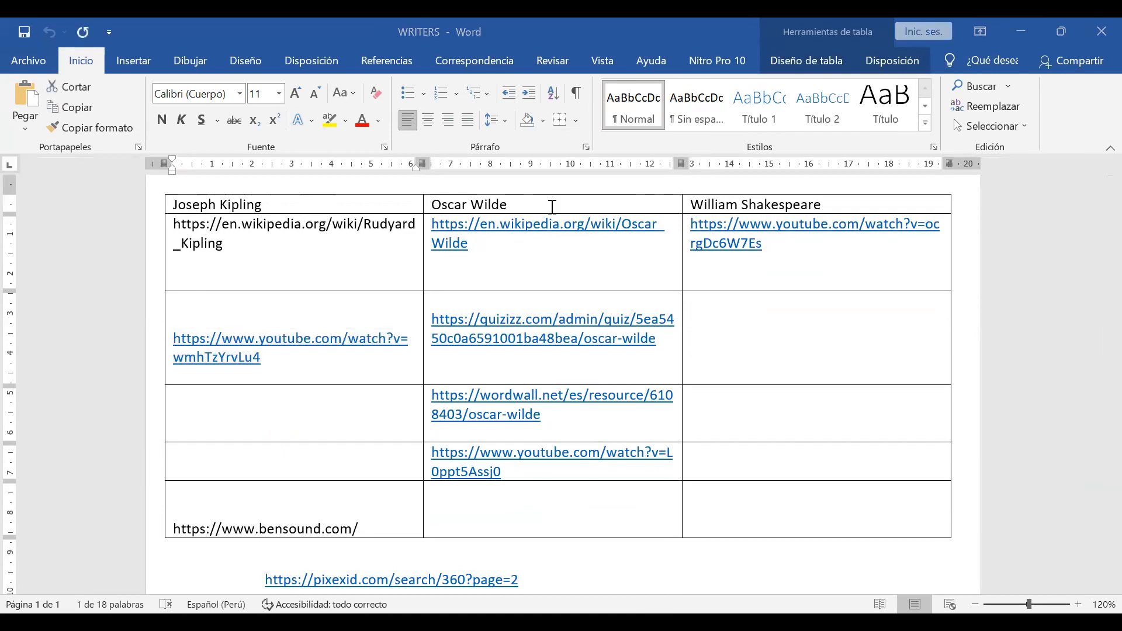
pyautogui.hotkey('alt', 'Tab')
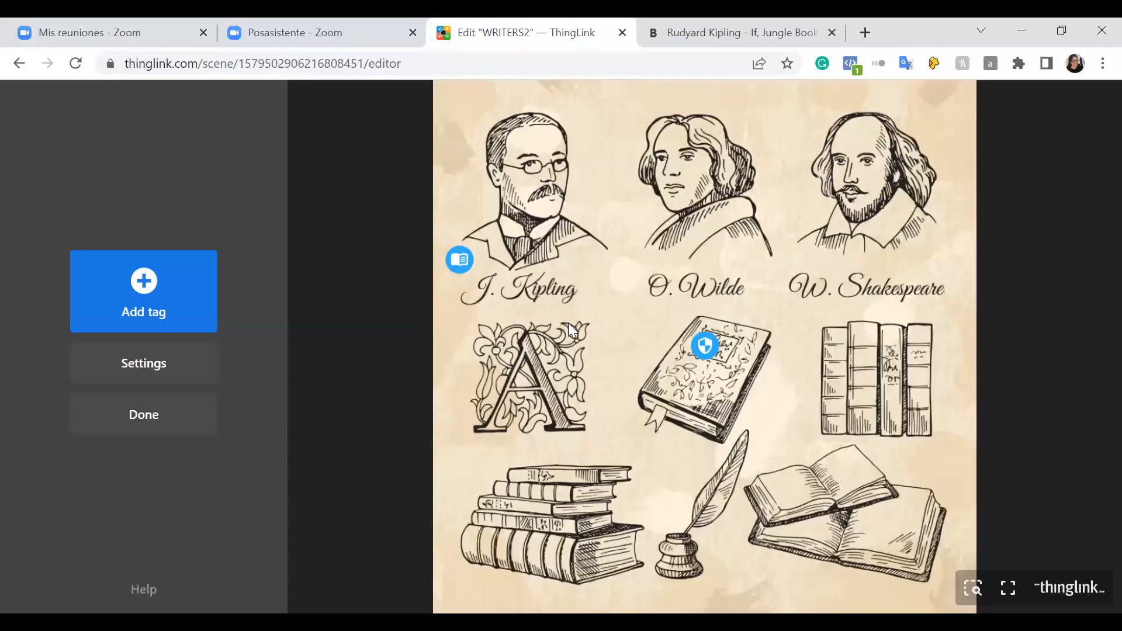
# Step: Add a text and media tag whose button opens the copied YouTube link and reads WATCH THE VIDEO
pyautogui.click(155, 292)
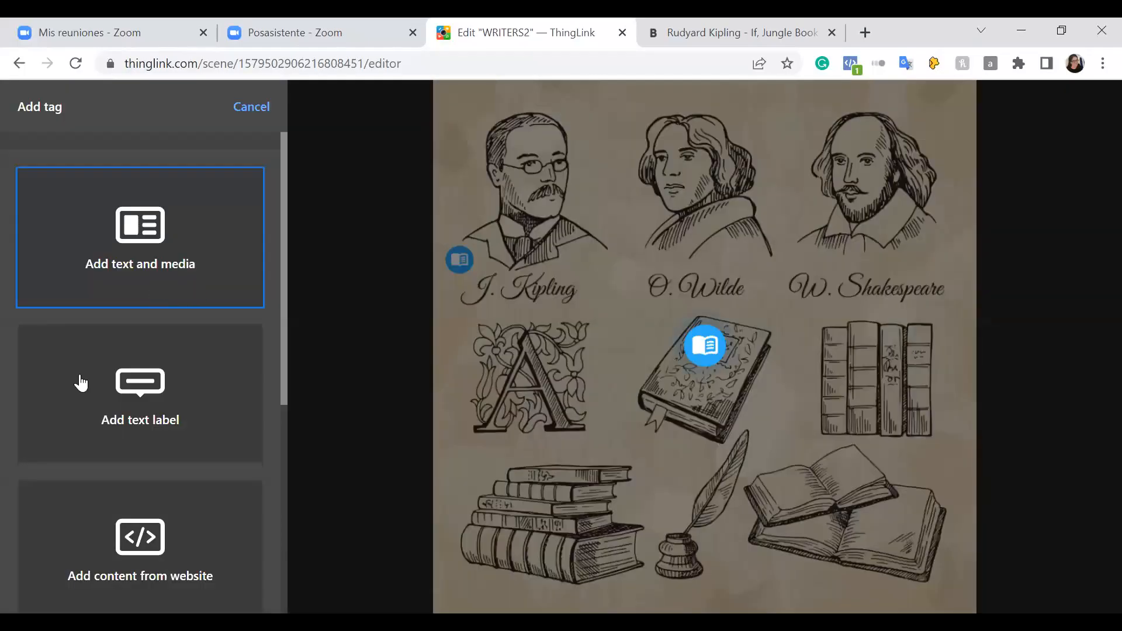
pyautogui.click(144, 273)
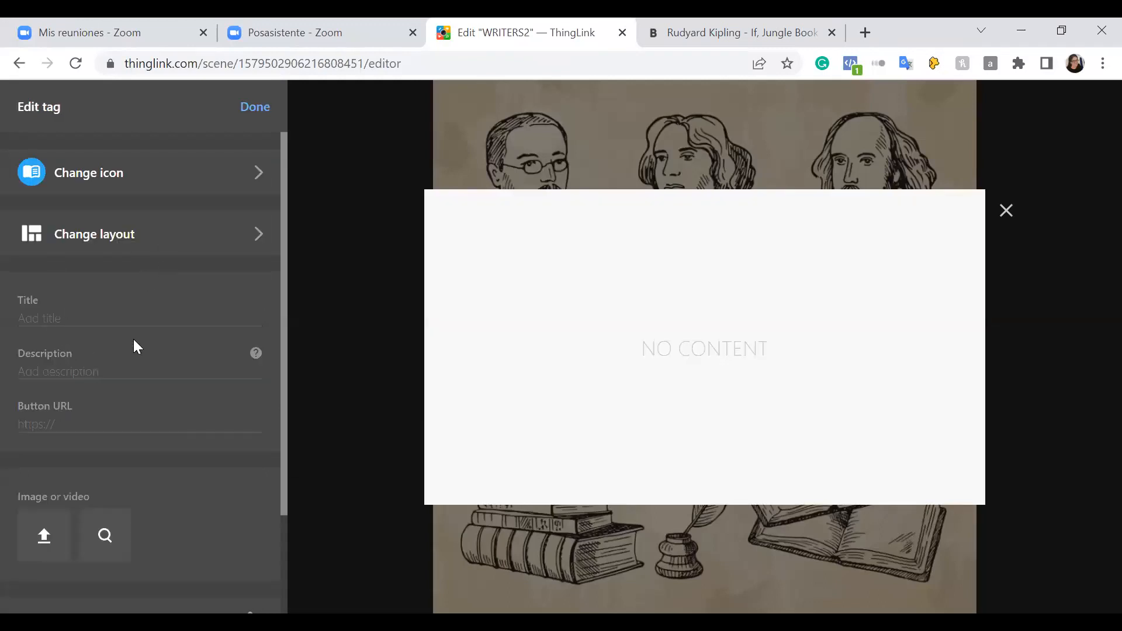
pyautogui.click(53, 418)
pyautogui.hotkey('ctrl', 'v')
pyautogui.click(56, 483)
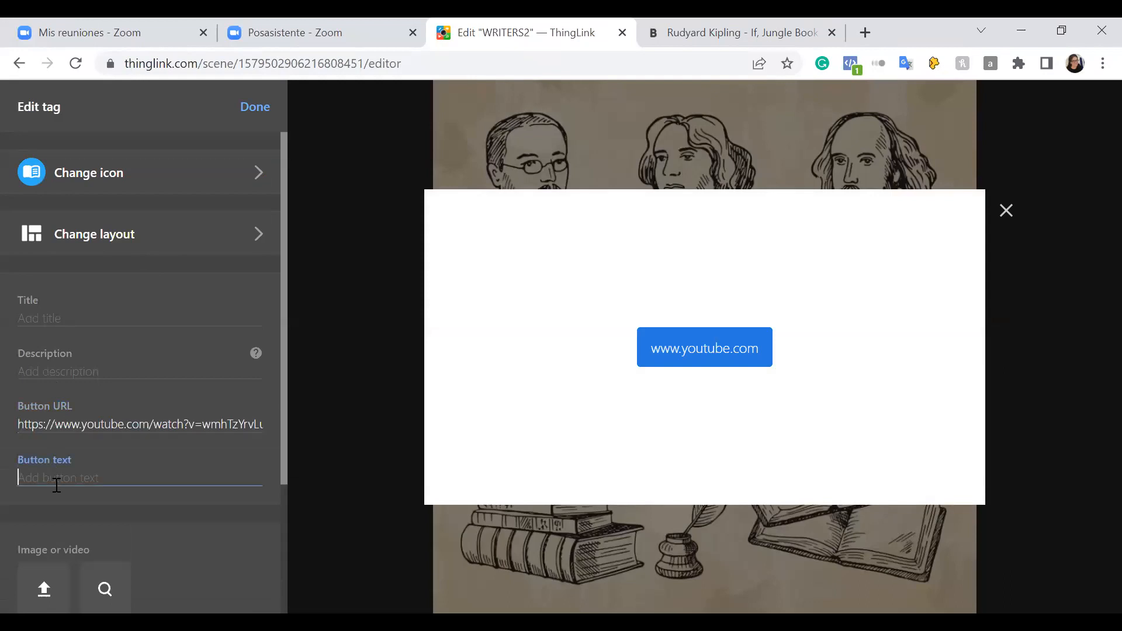
pyautogui.write('WATCH THE')
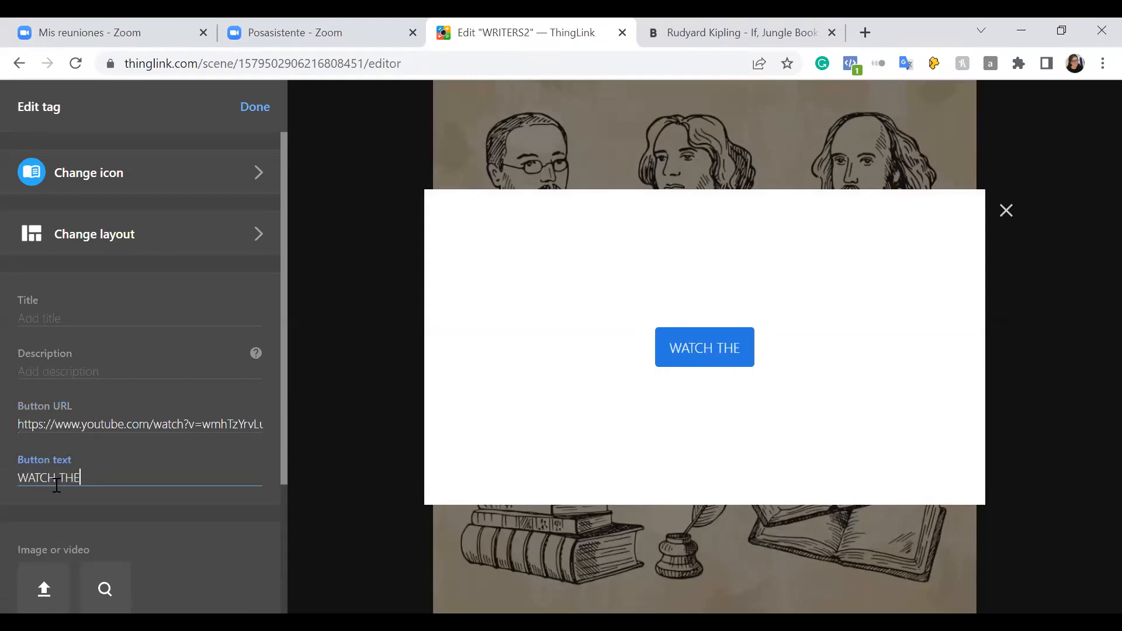
pyautogui.write(' VIDEO')
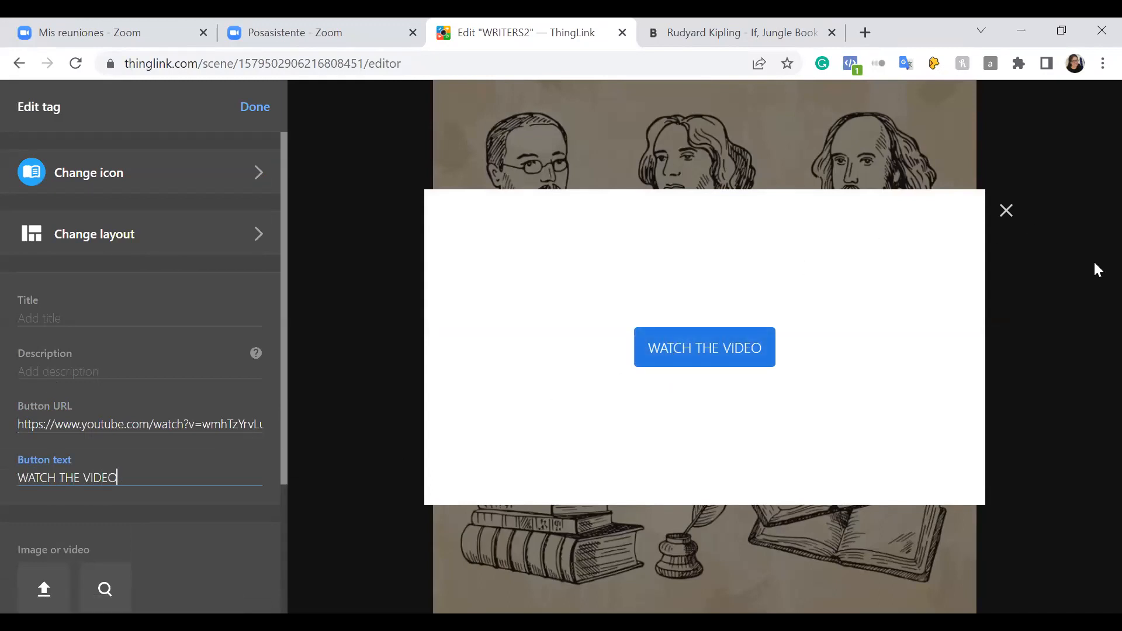
pyautogui.click(1011, 217)
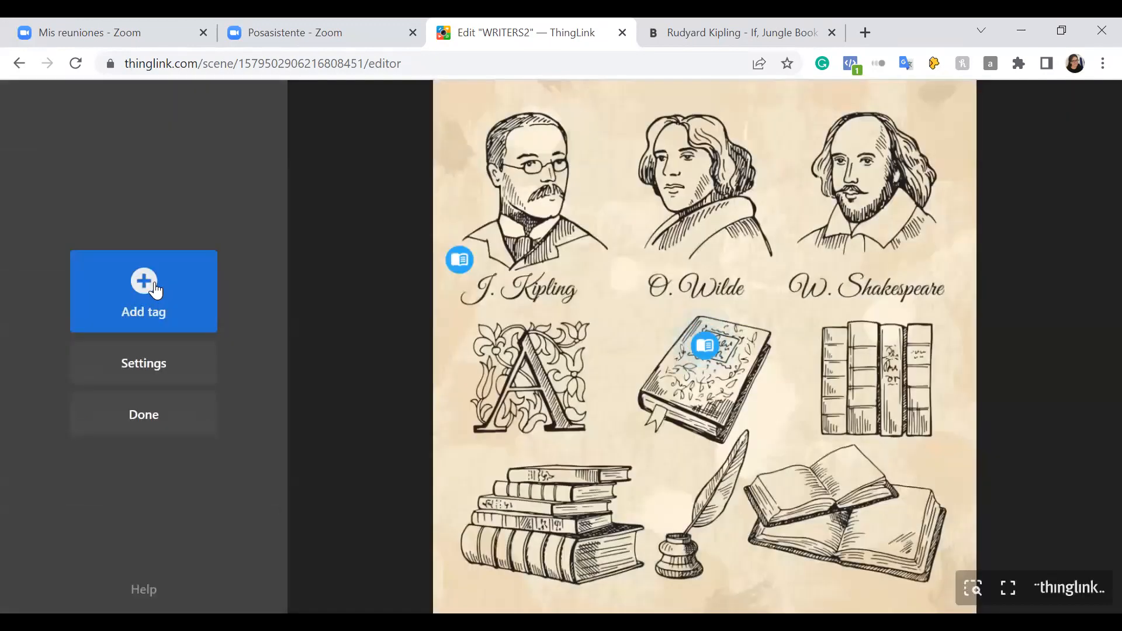
pyautogui.click(154, 292)
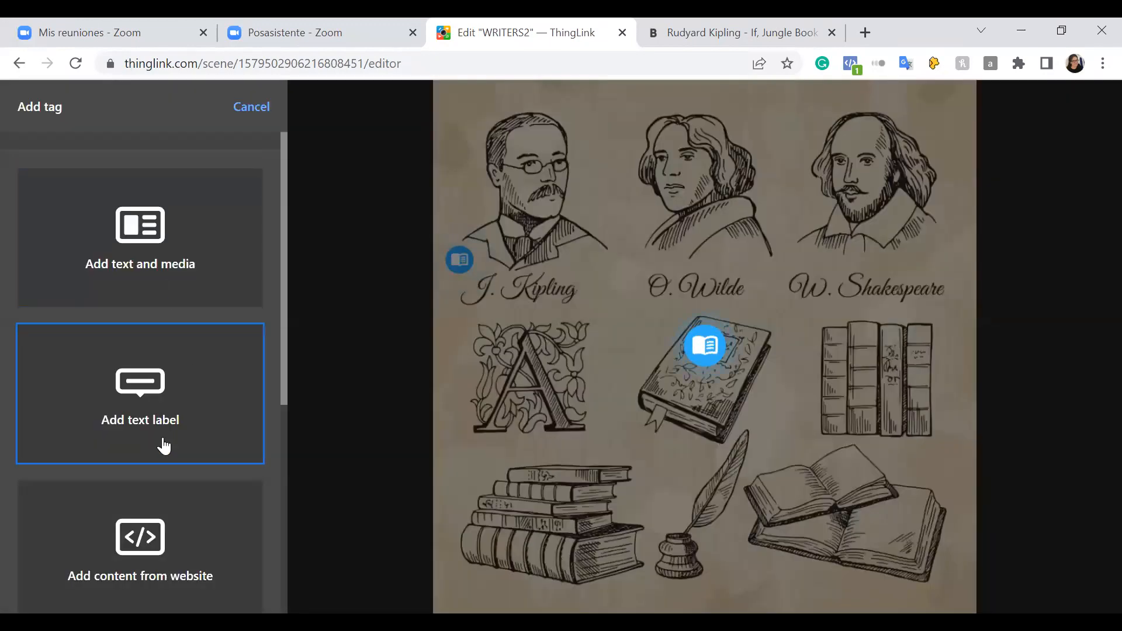
pyautogui.scroll(-5, 163, 444)
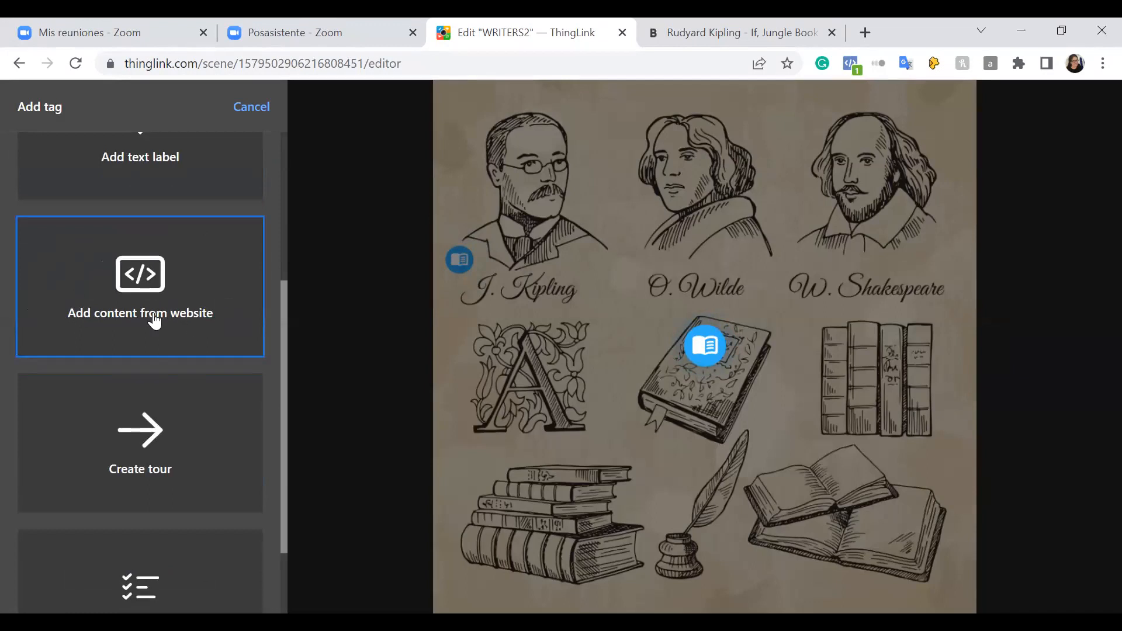
pyautogui.click(117, 310)
pyautogui.click(83, 262)
pyautogui.write('https://www.youtube.com/watch?v=wmhTzYrvLu4')
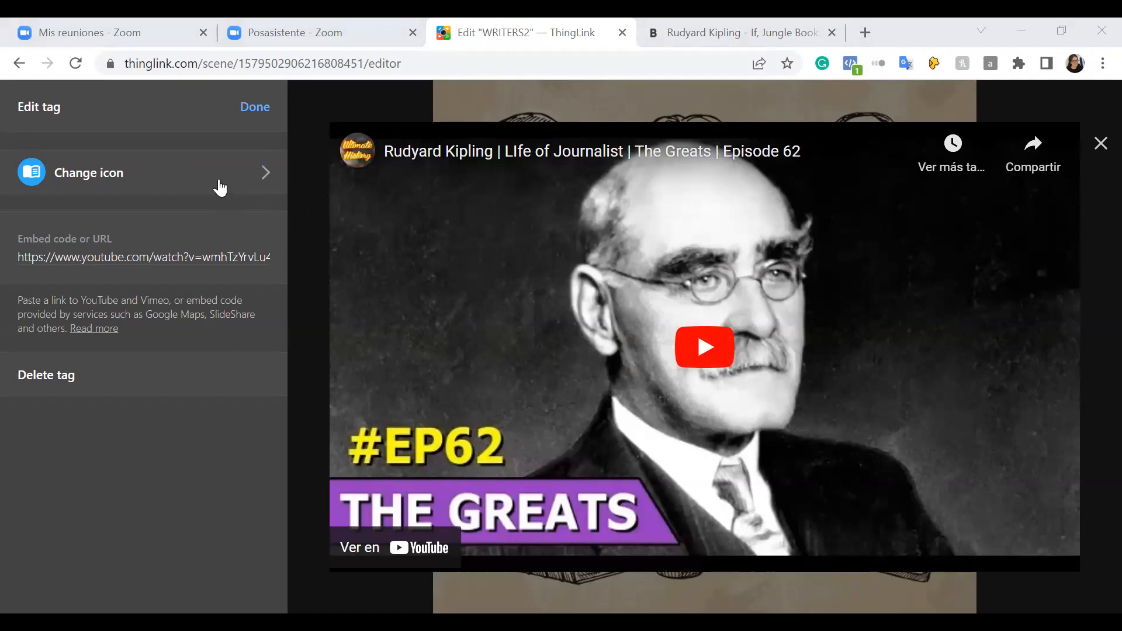
# Step: Give the embedded video tag the red YouTube icon and place it beside the top of the book stack beneath the letter A
pyautogui.click(106, 175)
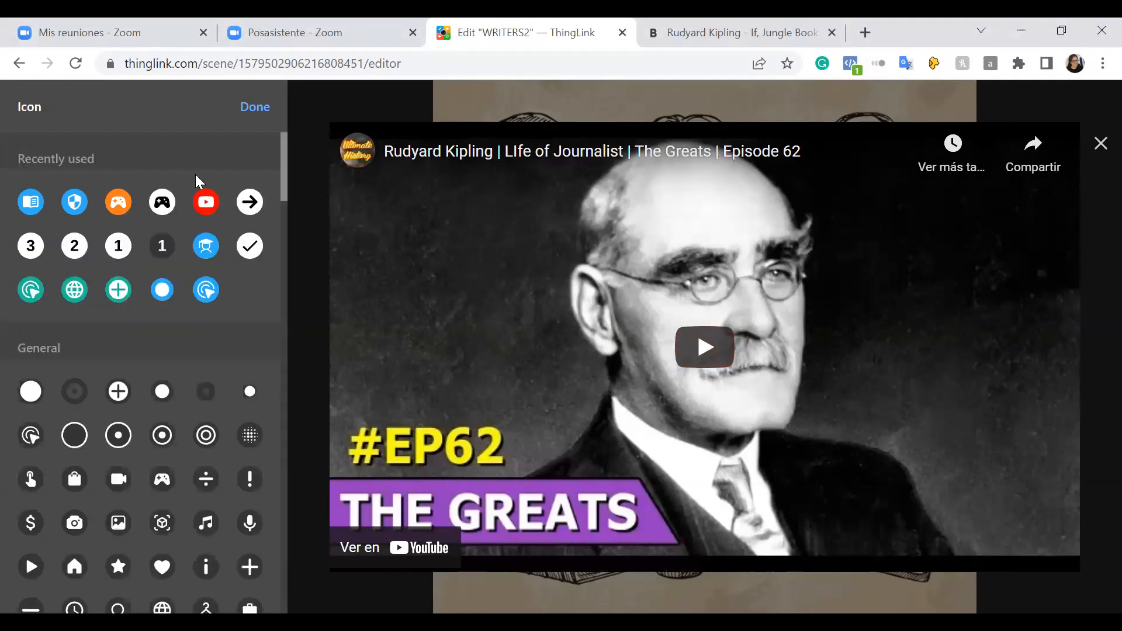
pyautogui.click(206, 204)
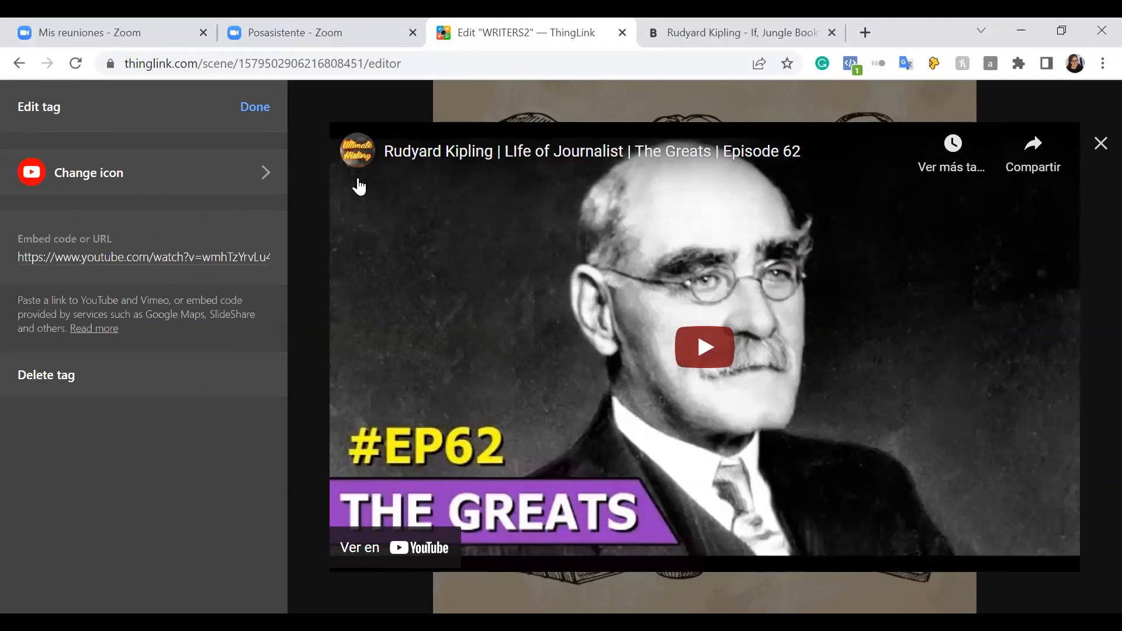
pyautogui.click(252, 110)
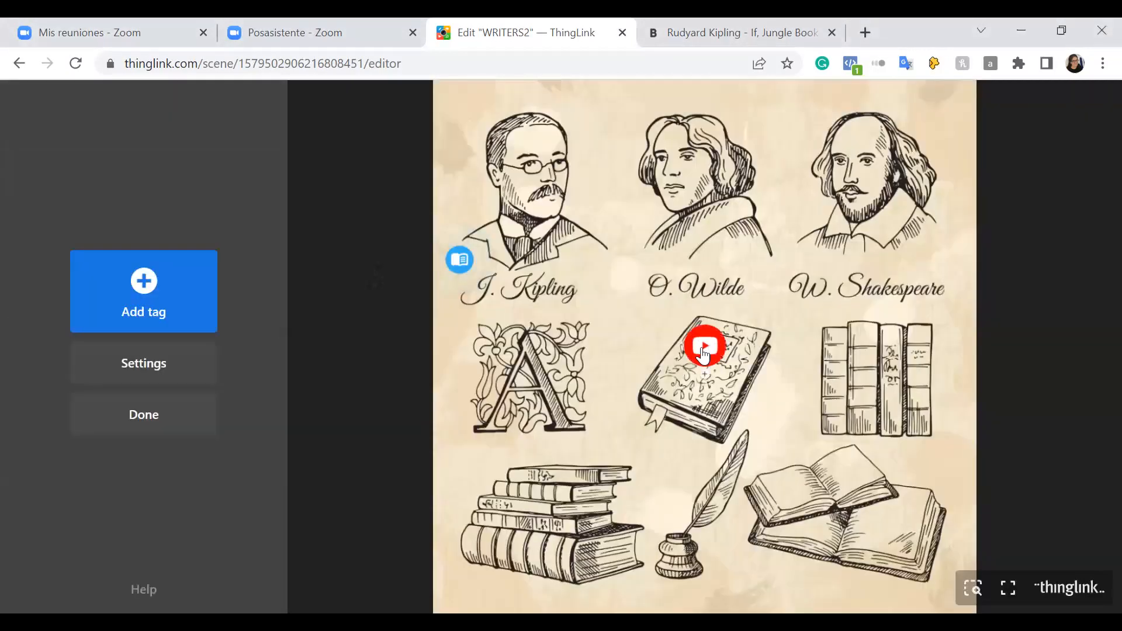
pyautogui.moveTo(705, 352); pyautogui.dragTo(485, 351)
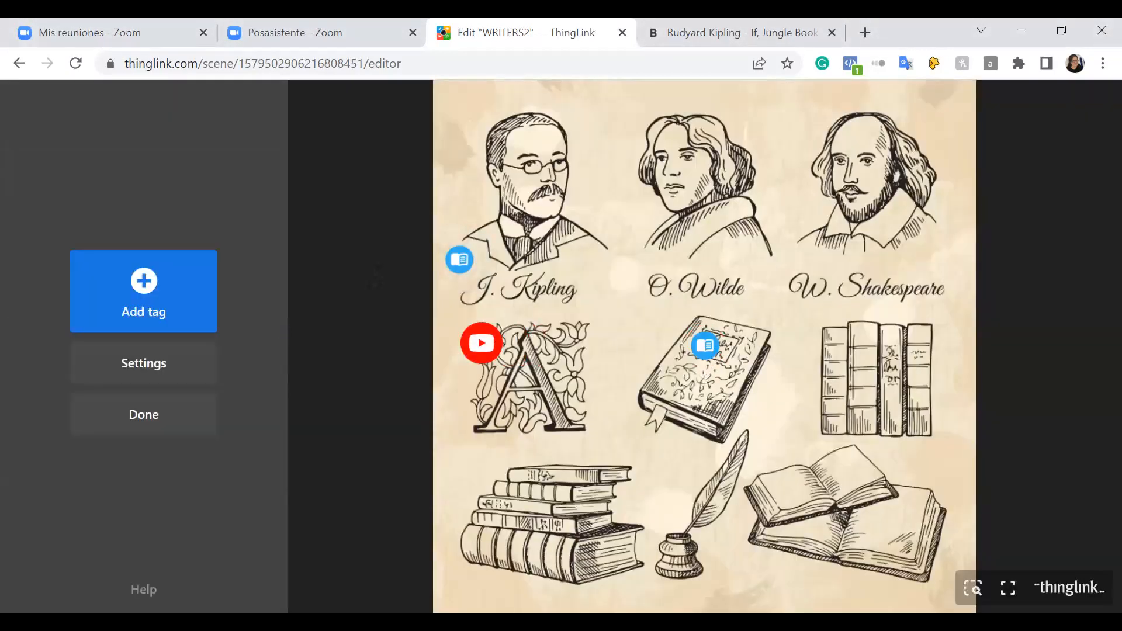
pyautogui.moveTo(278, 206); pyautogui.dragTo(424, 259)
pyautogui.moveTo(483, 357); pyautogui.dragTo(461, 472)
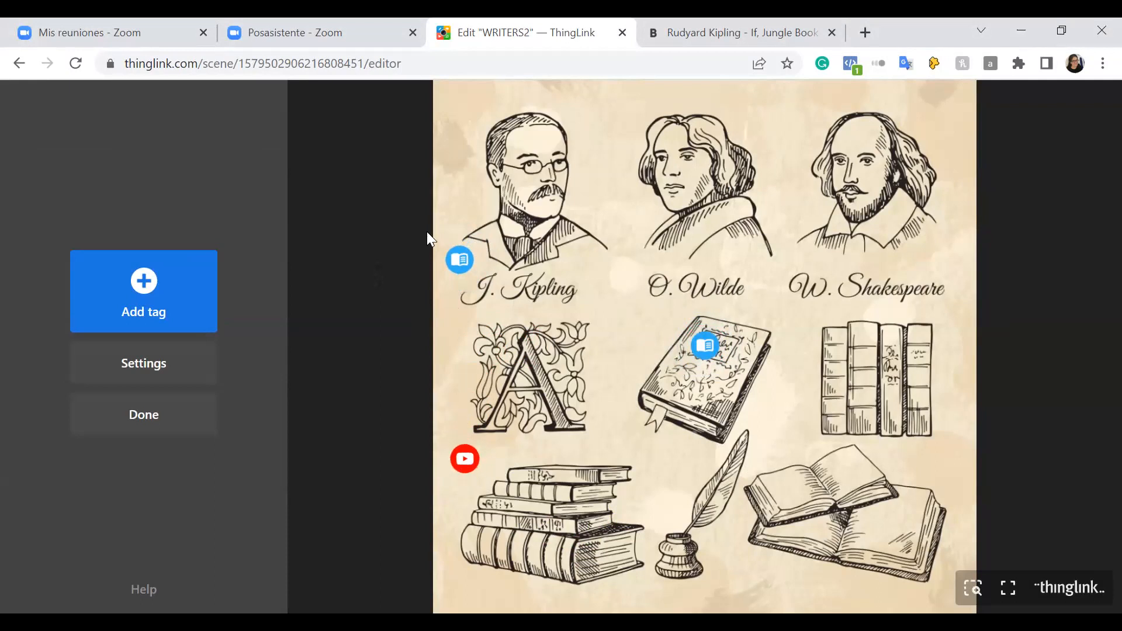
# Step: Preview the Biography tag and the embedded YouTube video tag, closing each one
pyautogui.click(460, 259)
pyautogui.click(1007, 212)
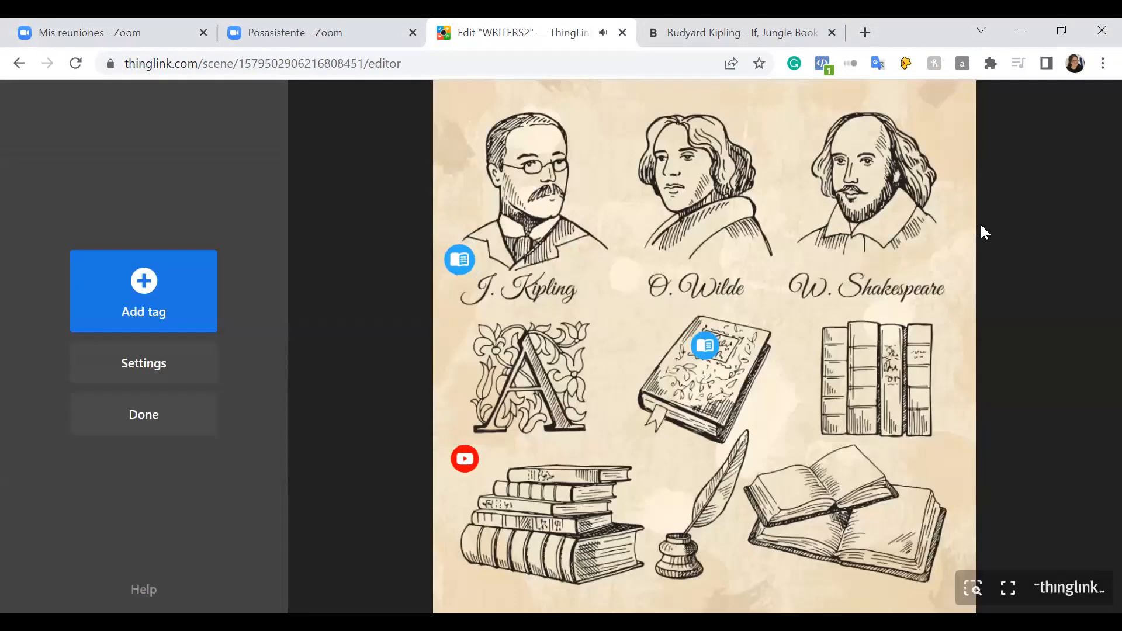
pyautogui.click(457, 465)
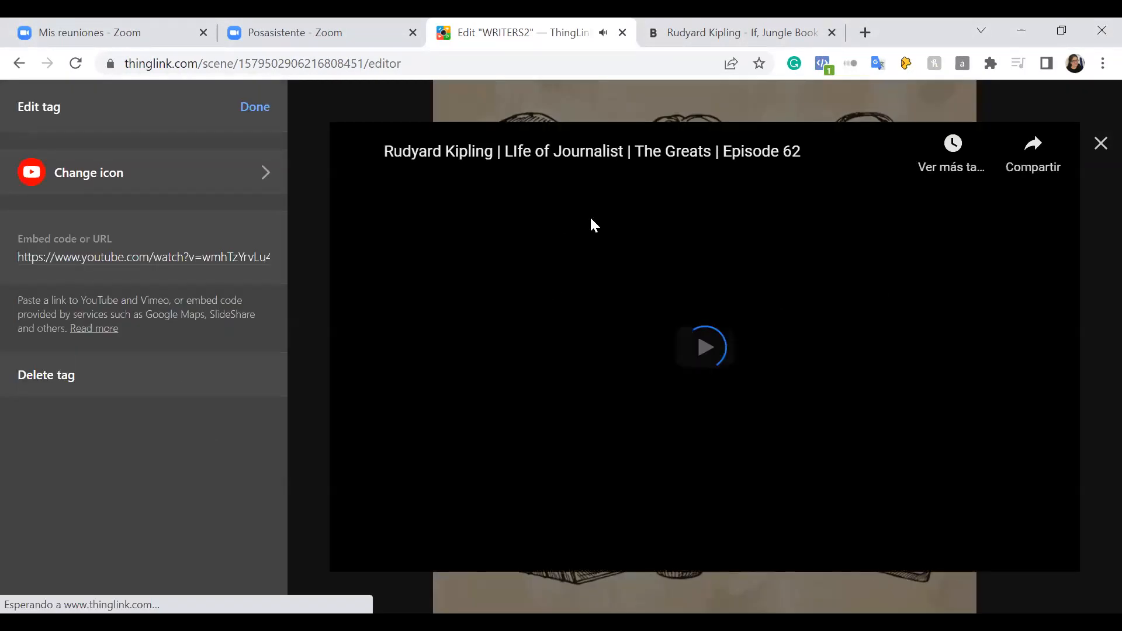
pyautogui.press('Escape')
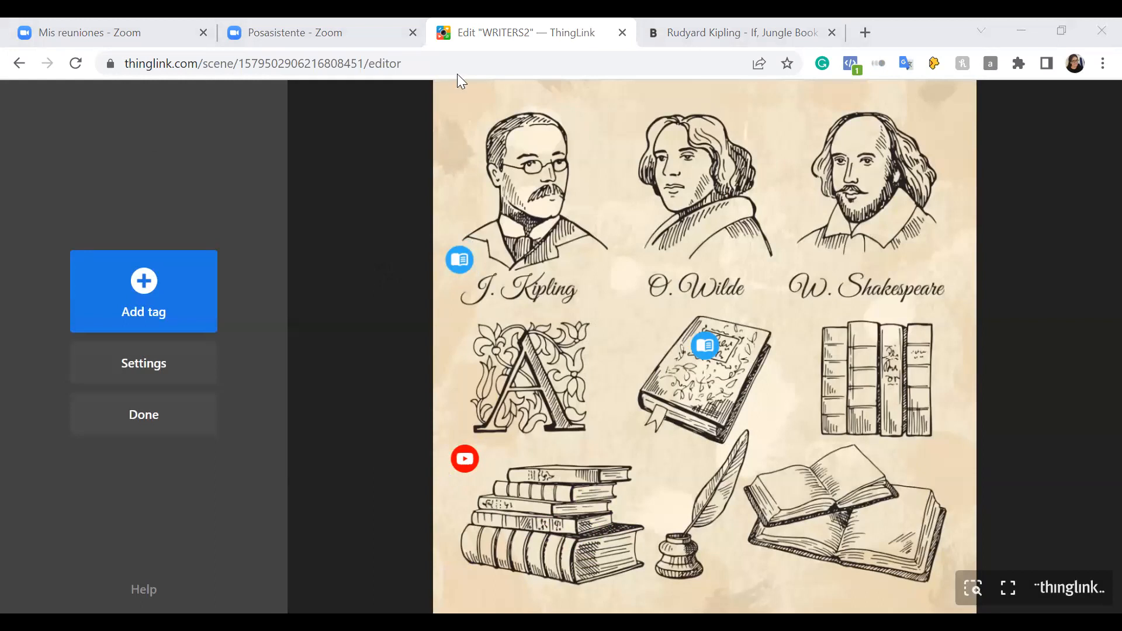
# Step: Switch to Wordwall and look over the Oscar Wilde quiz page
pyautogui.hotkey('ctrl', 'Tab')
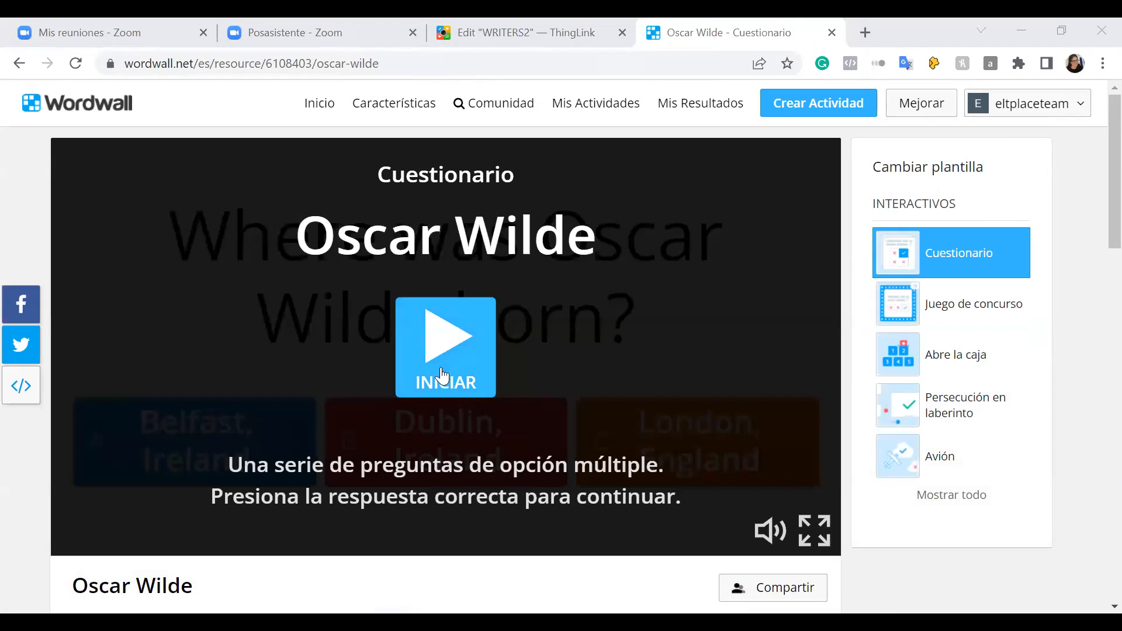
pyautogui.scroll(-3, 402, 545)
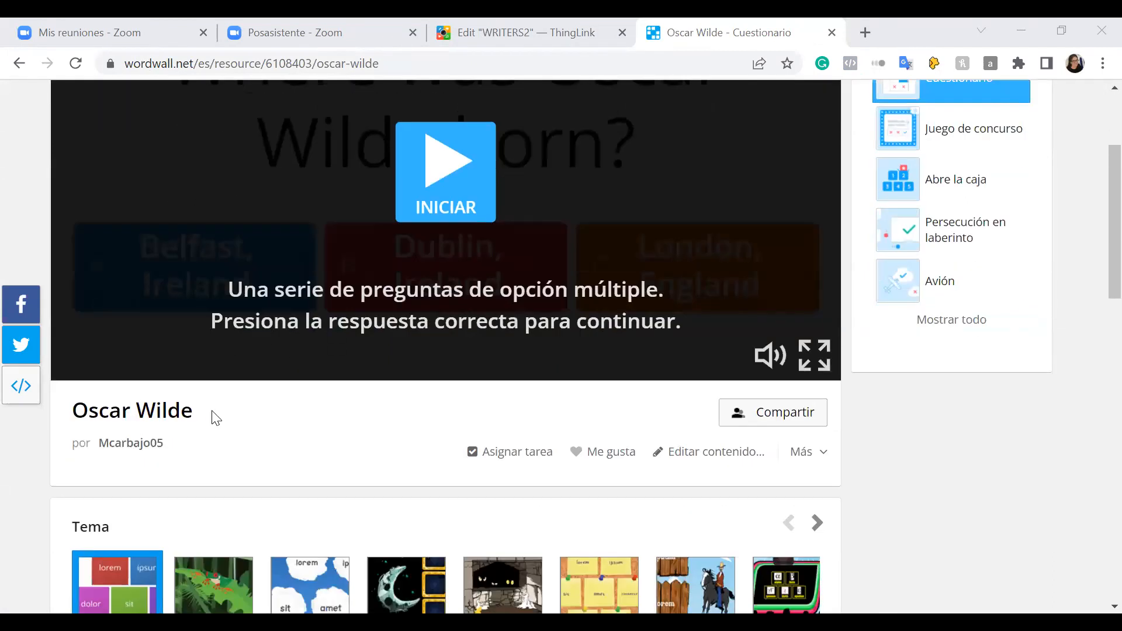
pyautogui.scroll(2, 220, 421)
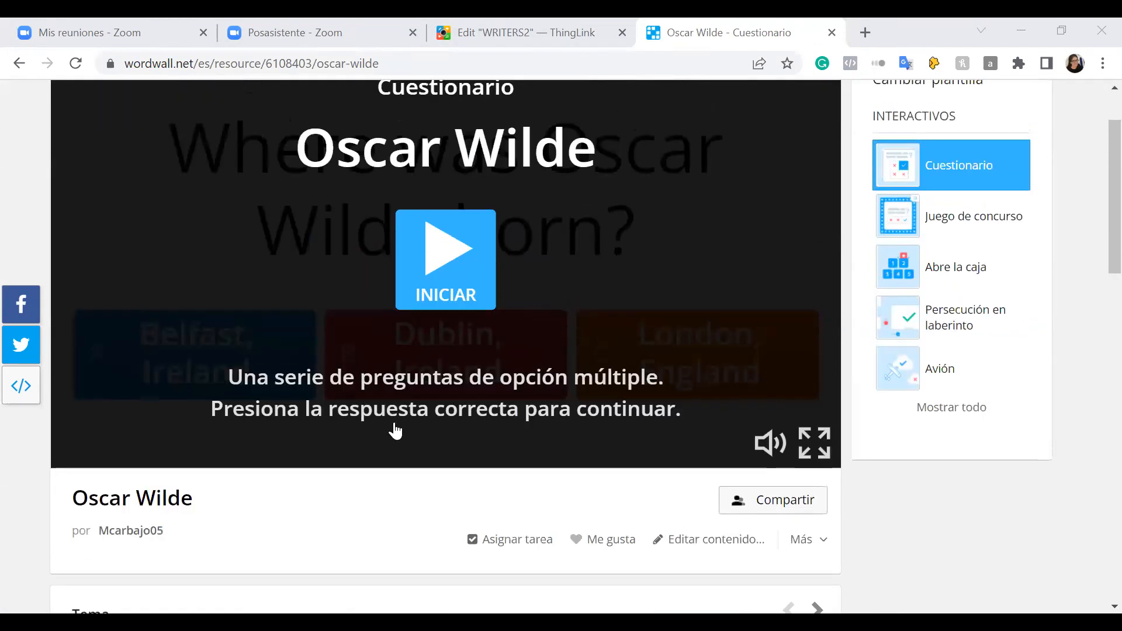
pyautogui.scroll(2, 409, 428)
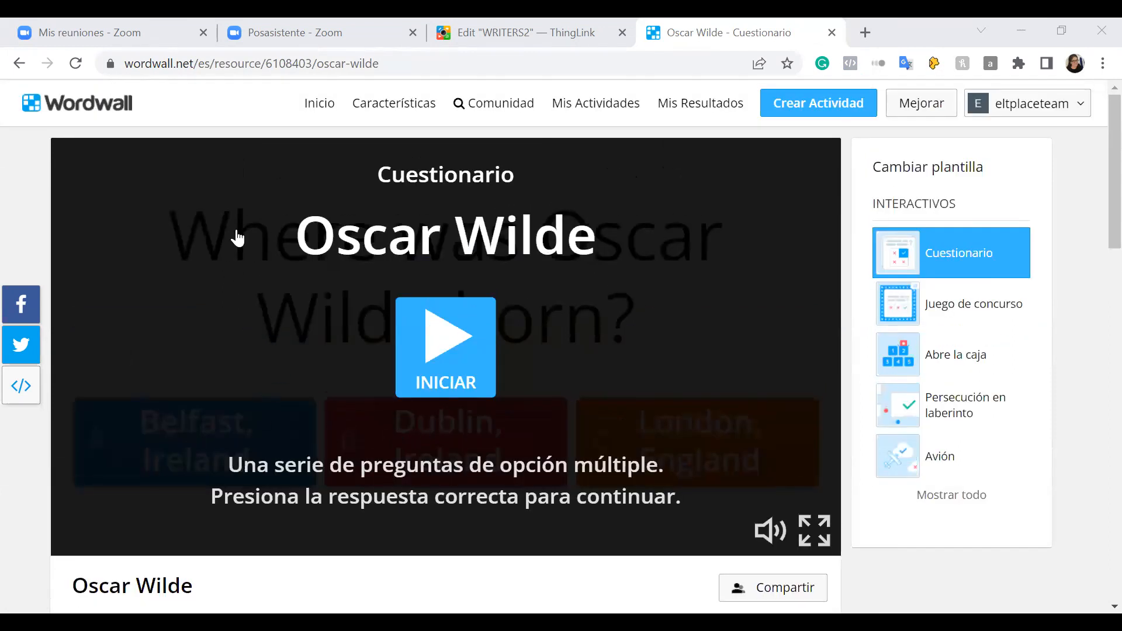
# Step: Return to the ThingLink scene and delete the WATCH THE VIDEO tag on the closed book
pyautogui.click(500, 18)
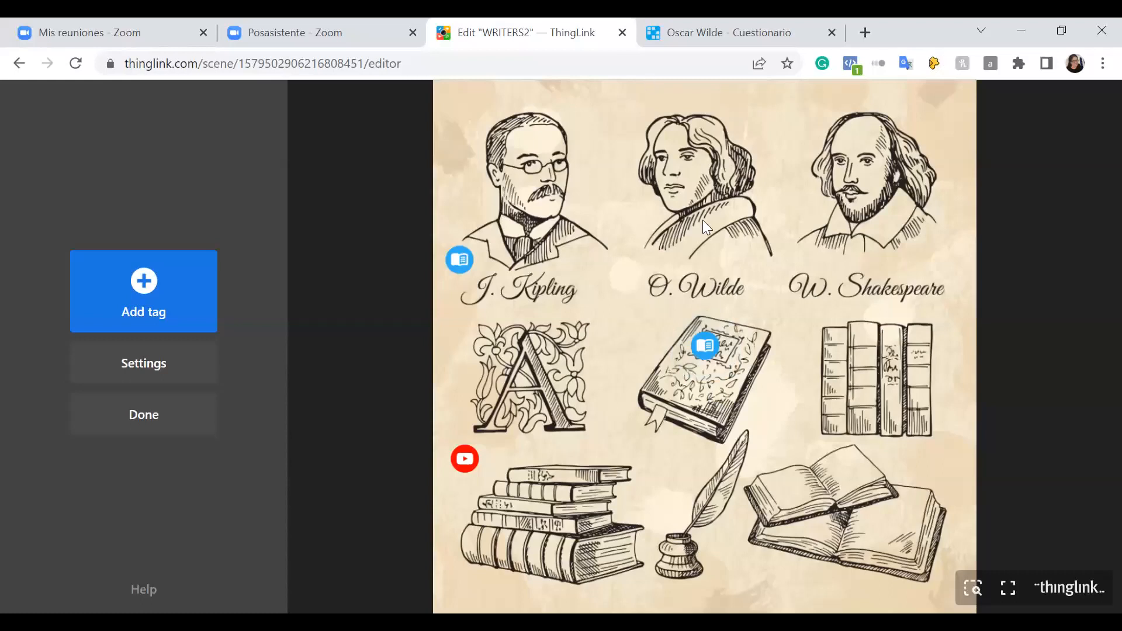
pyautogui.click(706, 348)
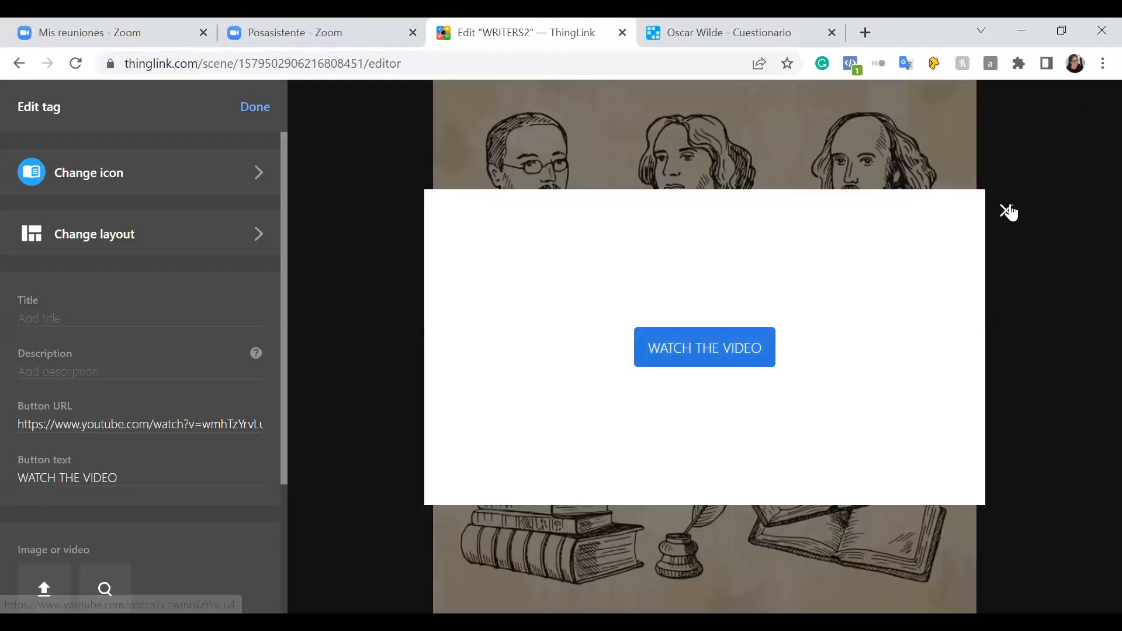
pyautogui.scroll(-3, 137, 450)
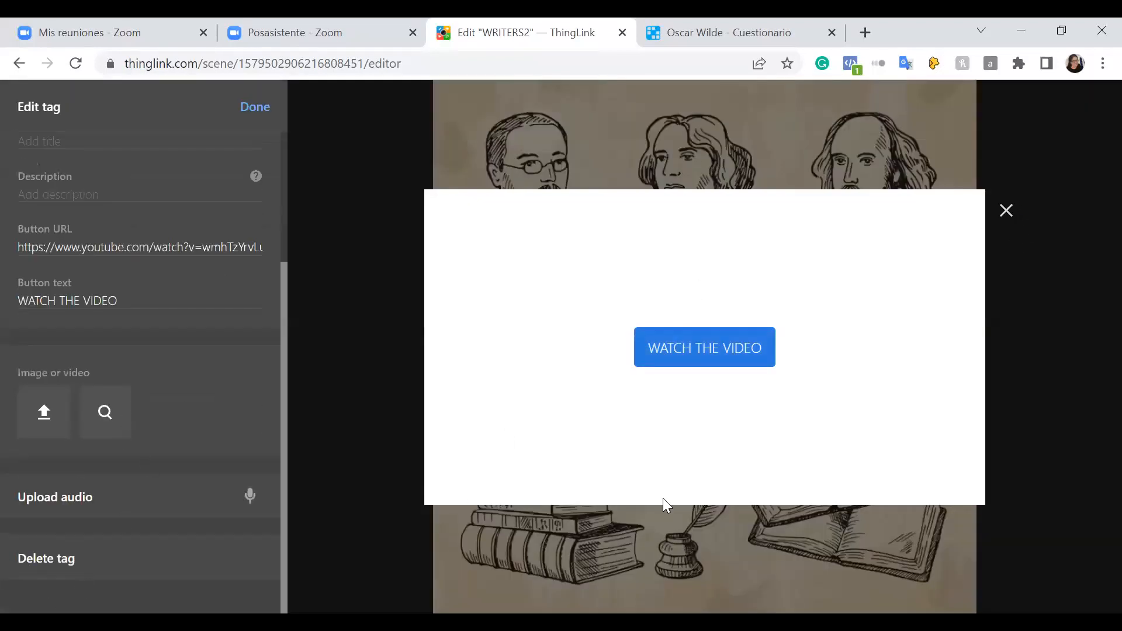
pyautogui.click(66, 560)
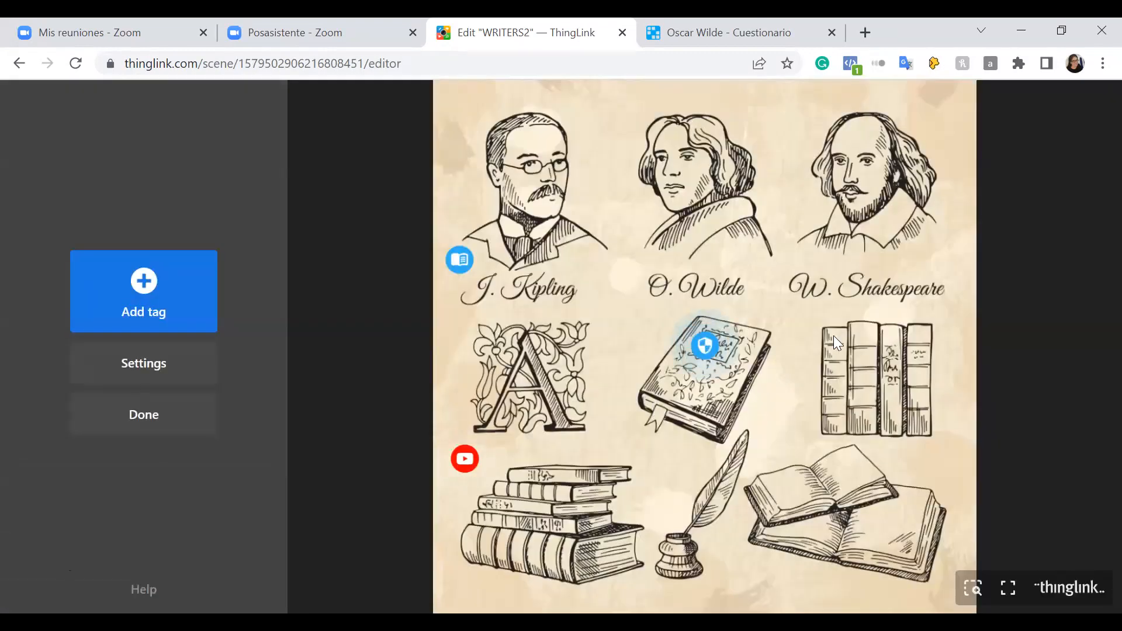
# Step: Add a website content tag and give it the white game controller icon
pyautogui.click(144, 306)
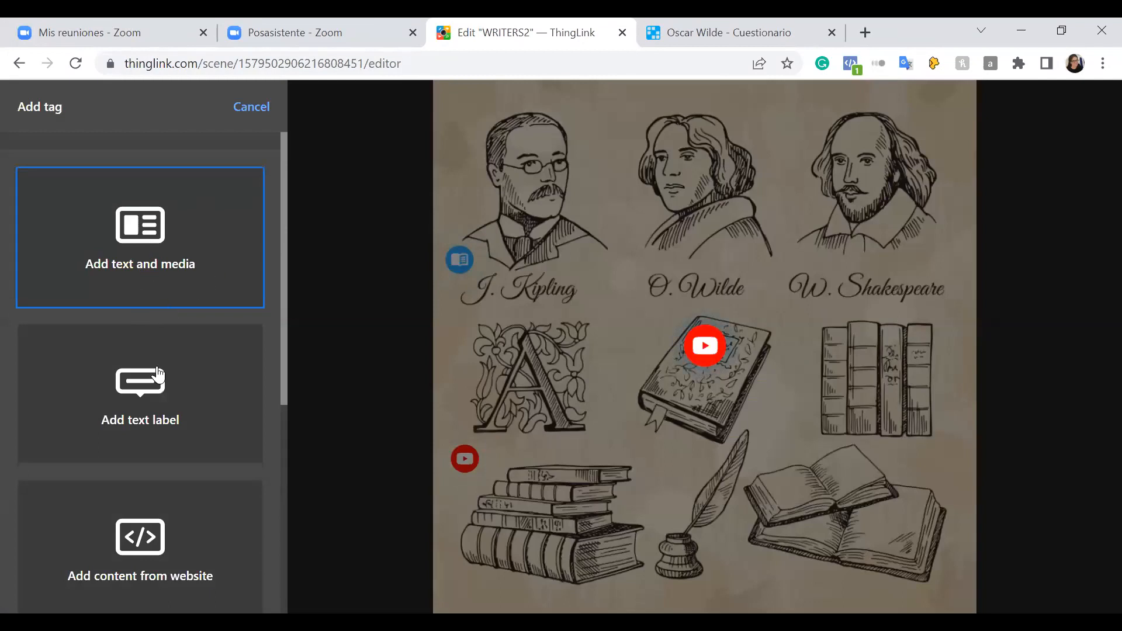
pyautogui.scroll(-3, 117, 409)
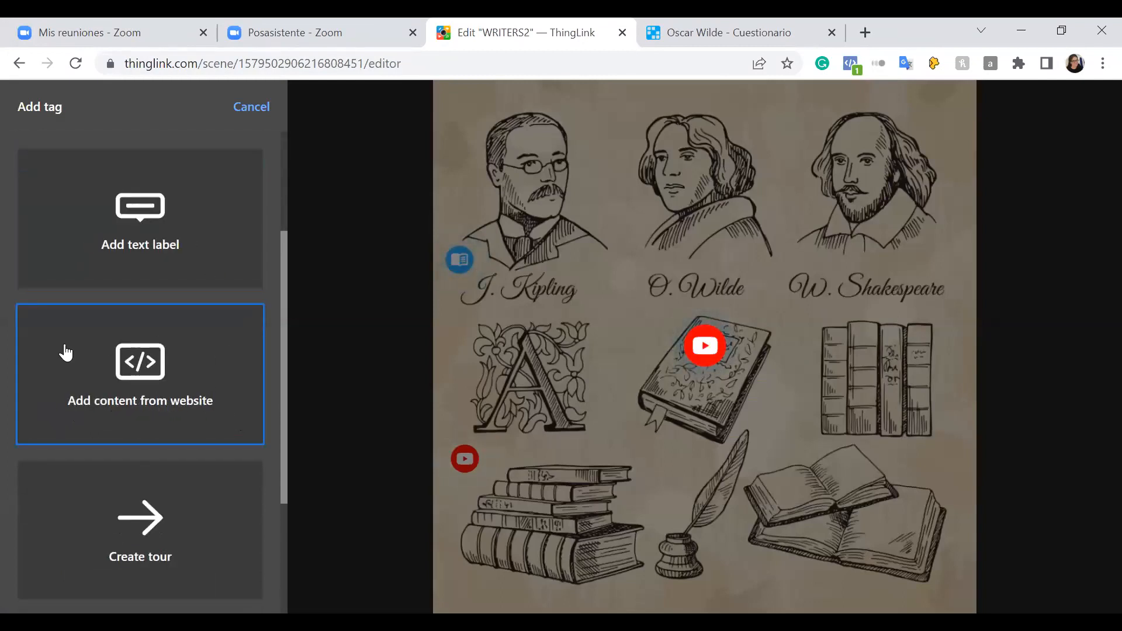
pyautogui.click(149, 367)
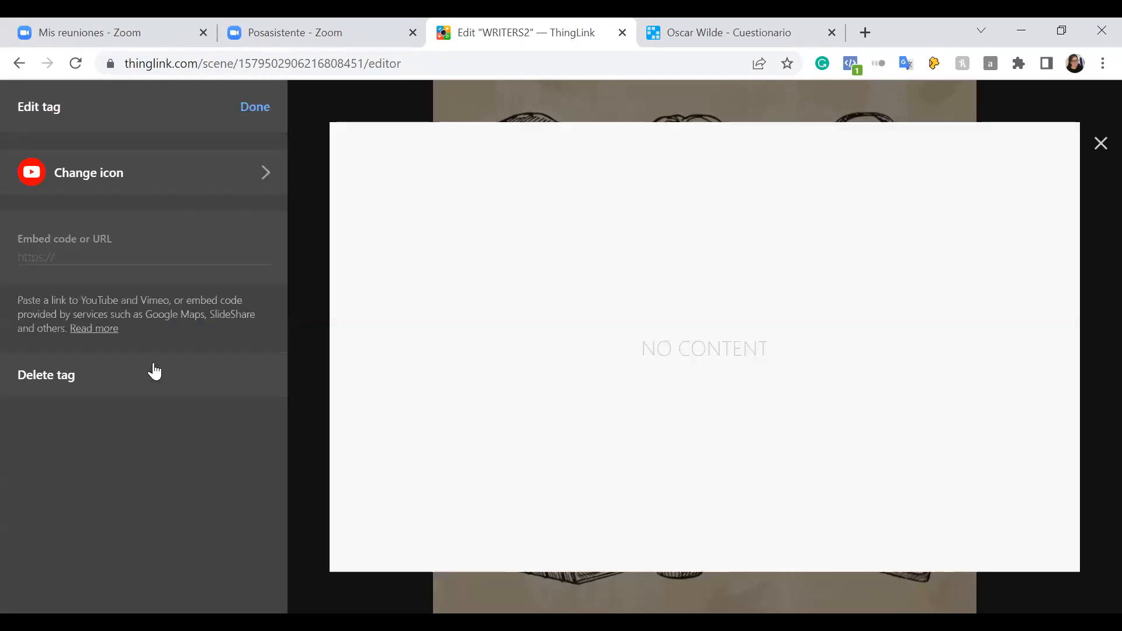
pyautogui.click(111, 180)
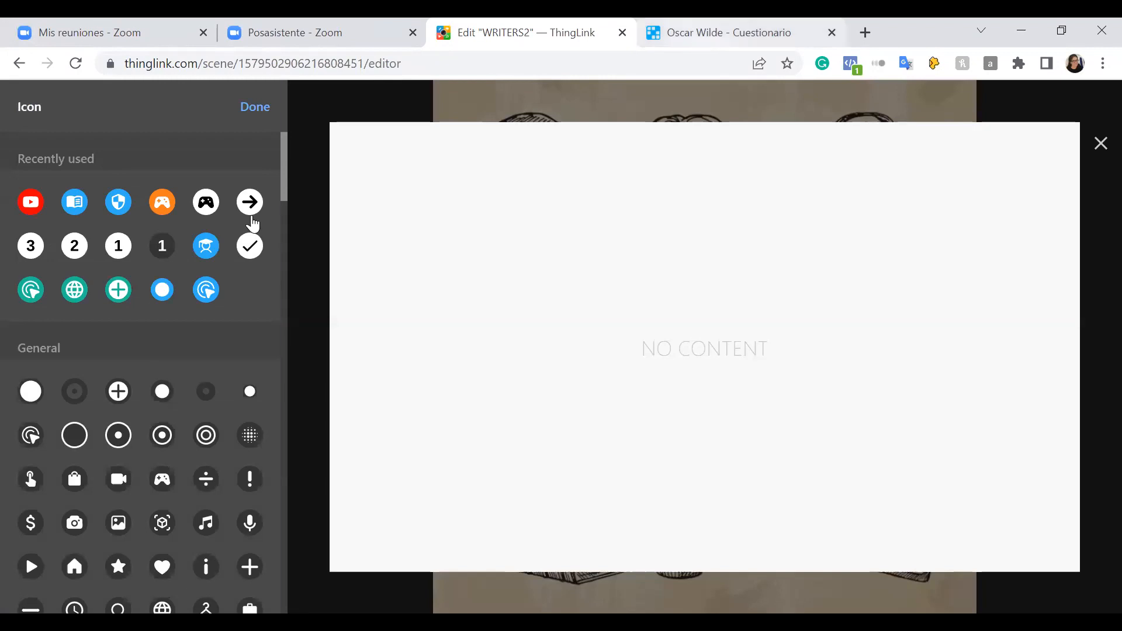
pyautogui.click(204, 204)
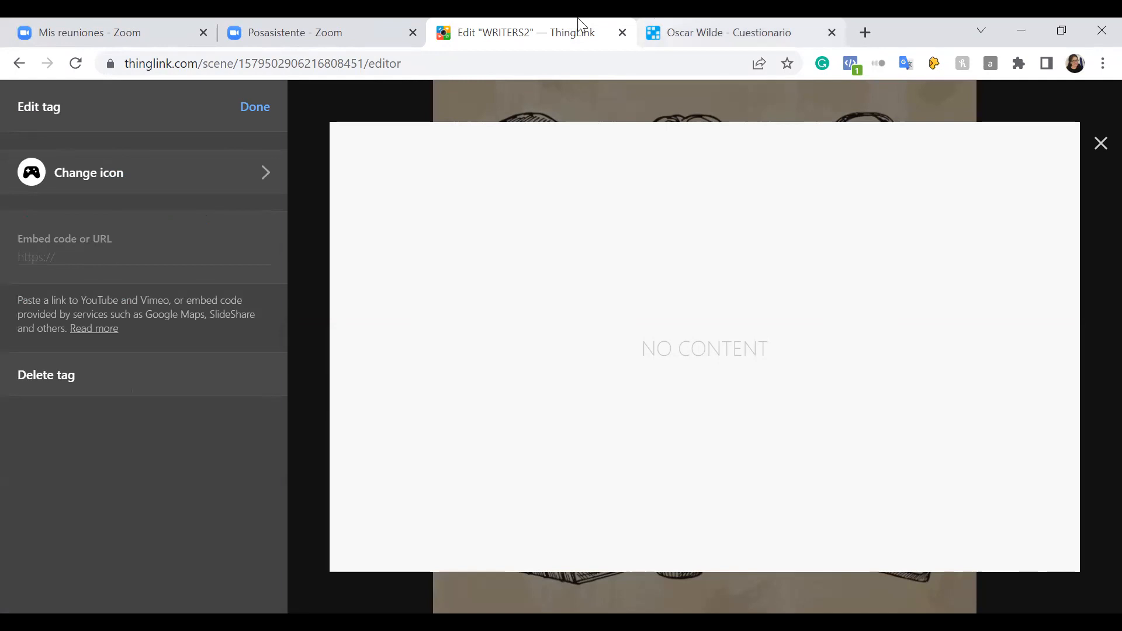
# Step: Switch to Wordwall and copy the HTML iframe embed code of the Oscar Wilde quiz
pyautogui.click(746, 18)
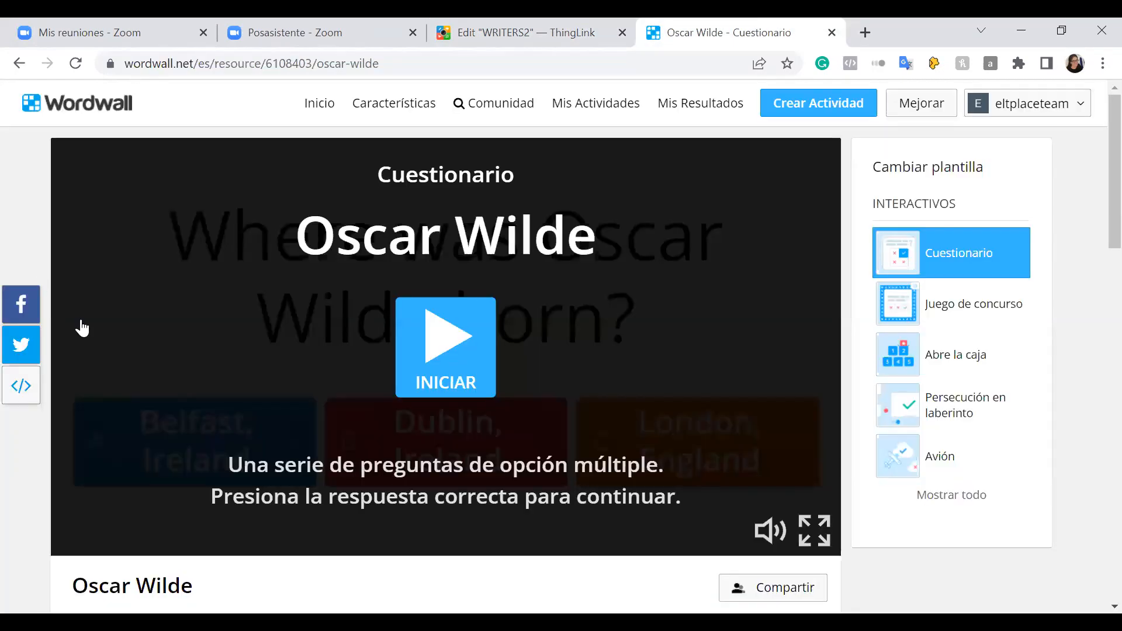
pyautogui.scroll(-3, 291, 273)
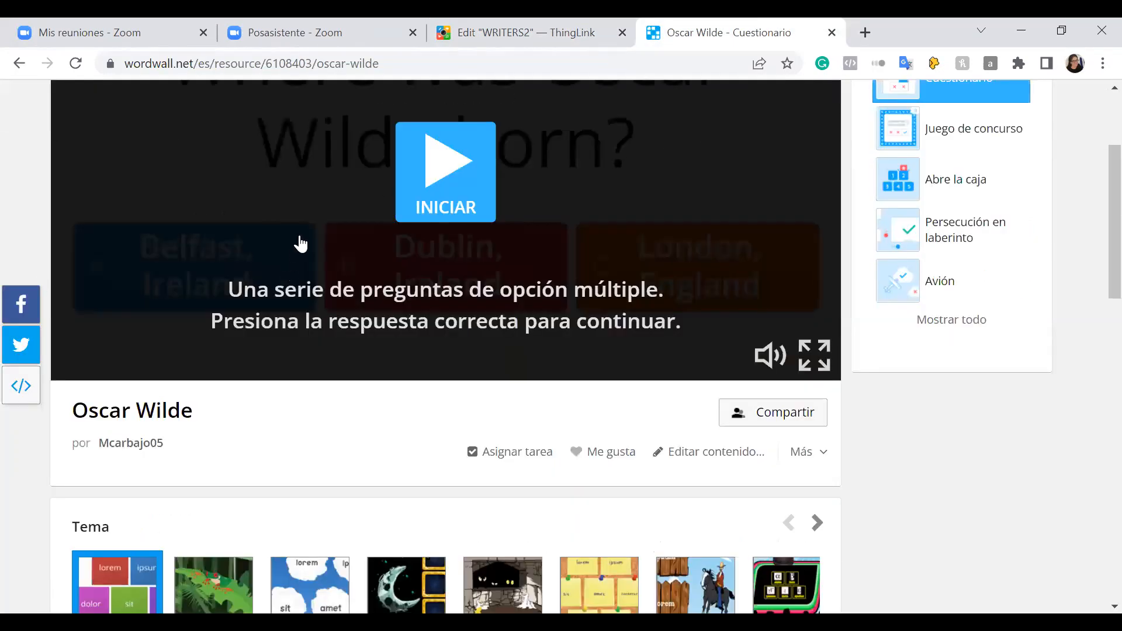
pyautogui.click(817, 451)
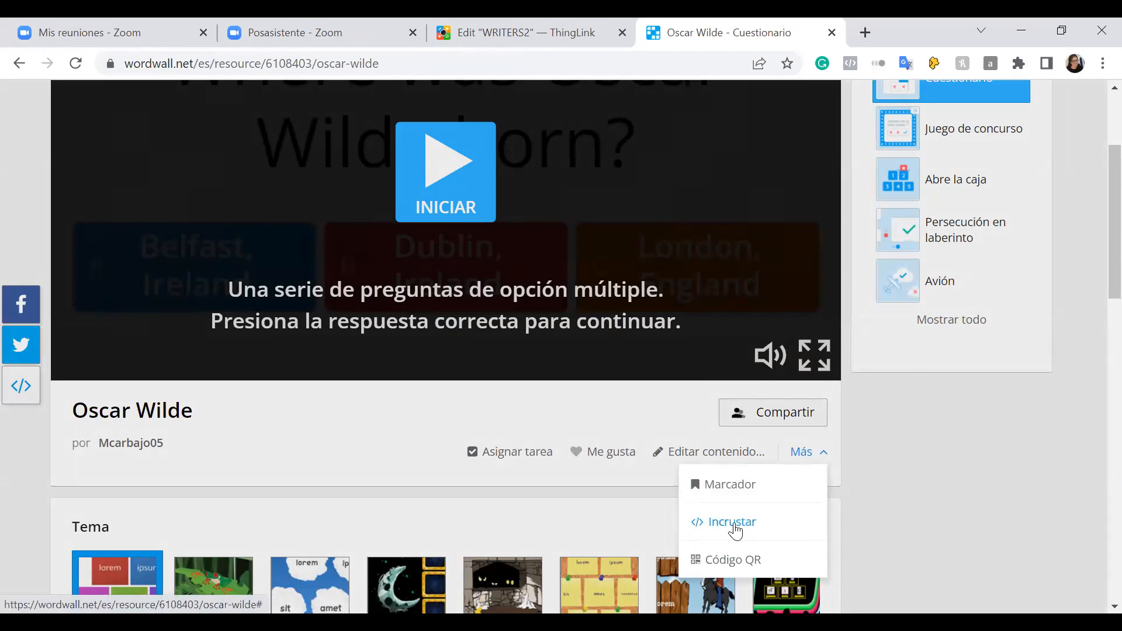
pyautogui.click(850, 412)
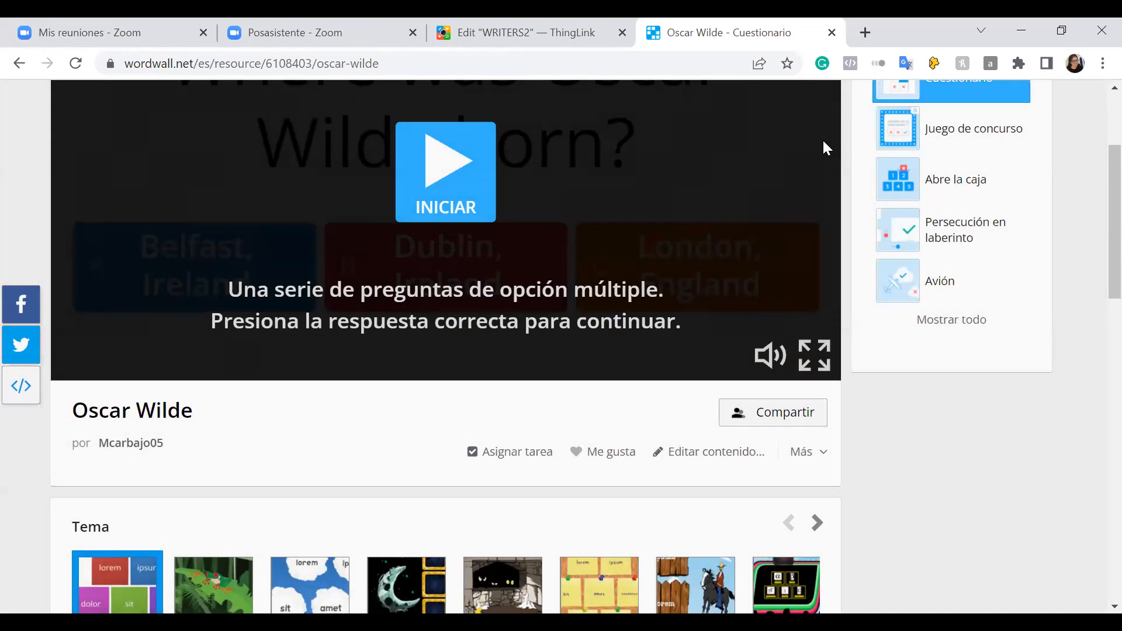
pyautogui.moveTo(810, 431)
pyautogui.mouseDown()
pyautogui.moveTo(785, 435)
pyautogui.moveTo(824, 480)
pyautogui.mouseUp()
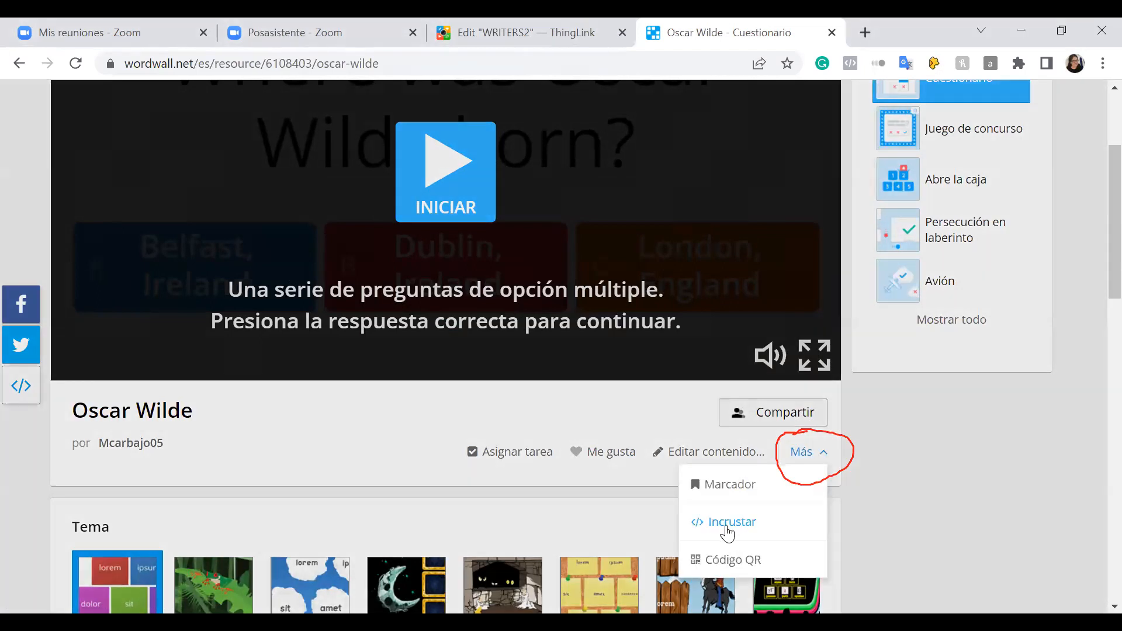
pyautogui.click(725, 526)
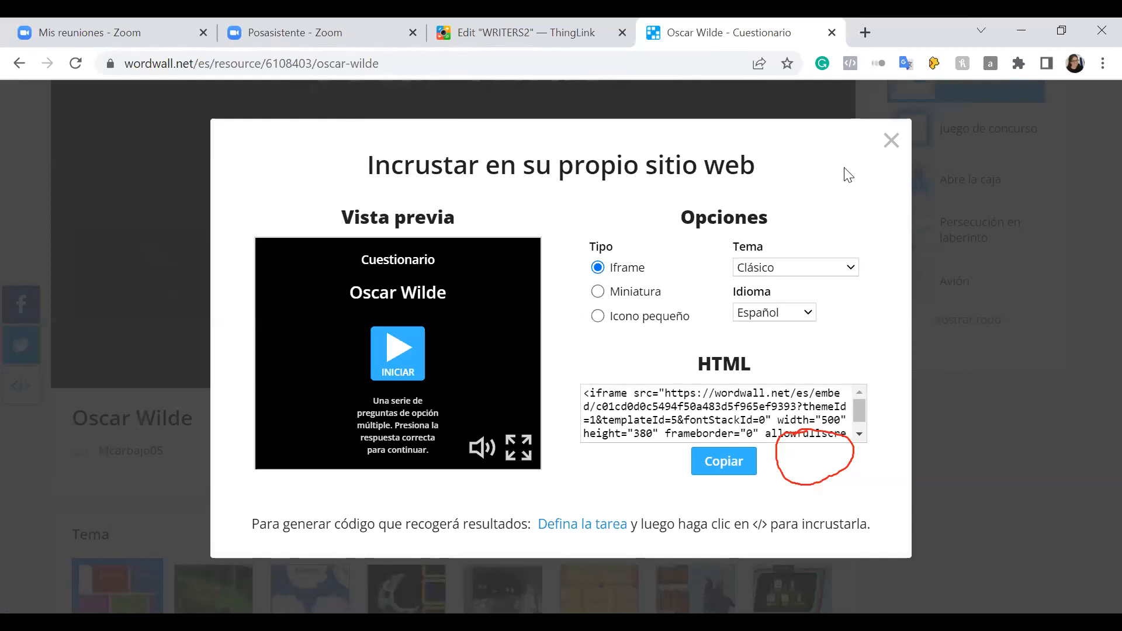
pyautogui.scroll(-1, 714, 385)
pyautogui.scroll(1, 676, 408)
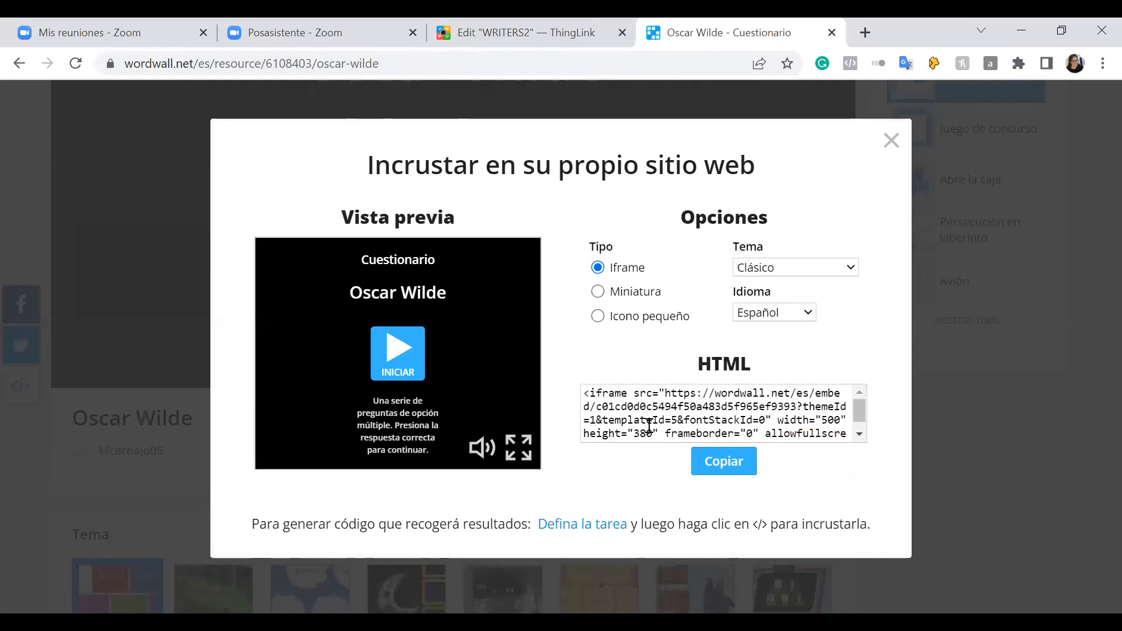
pyautogui.scroll(-1, 656, 425)
pyautogui.click(723, 461)
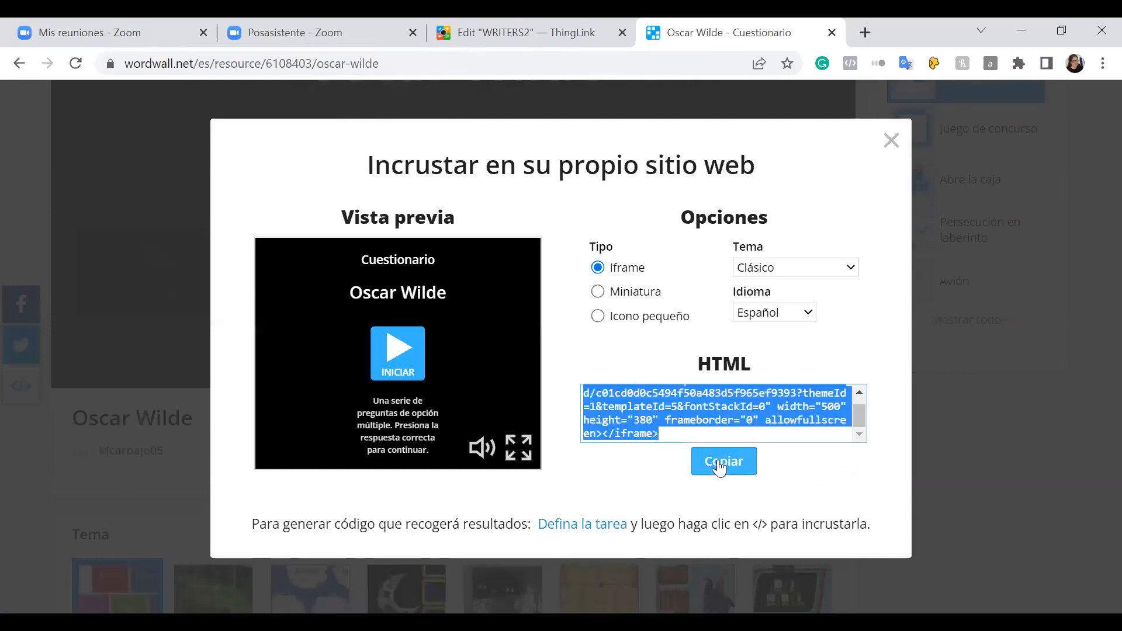
pyautogui.click(929, 179)
# Step: Embed the copied quiz code in the new ThingLink tag and place the tag on Oscar Wilde's portrait, just above his name
pyautogui.click(517, 17)
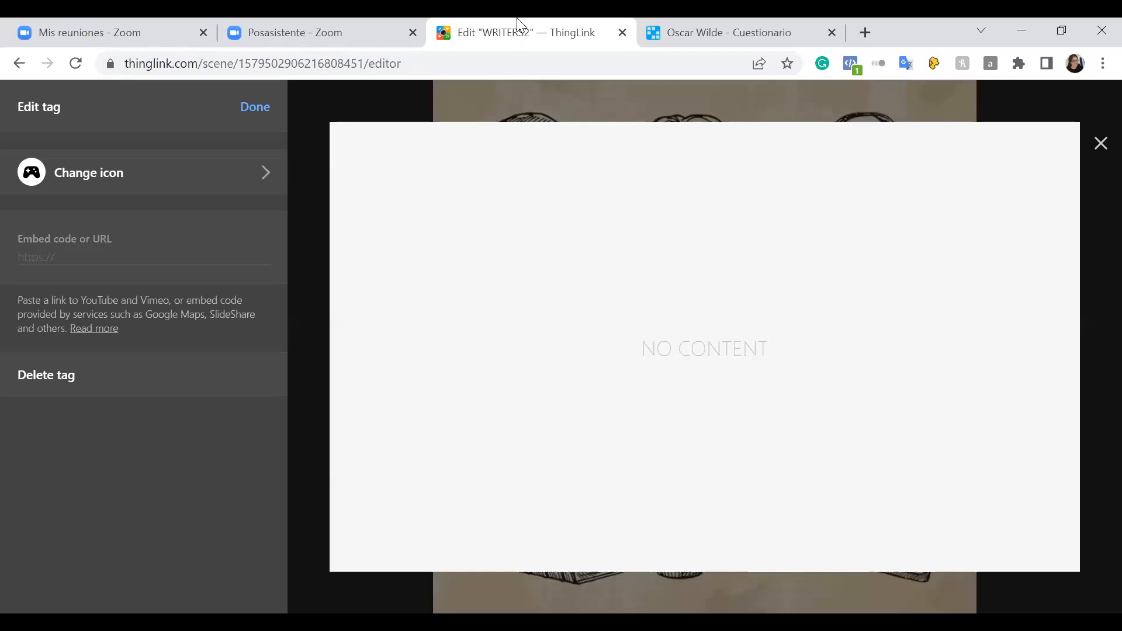
pyautogui.click(39, 254)
pyautogui.hotkey('ctrl', 'v')
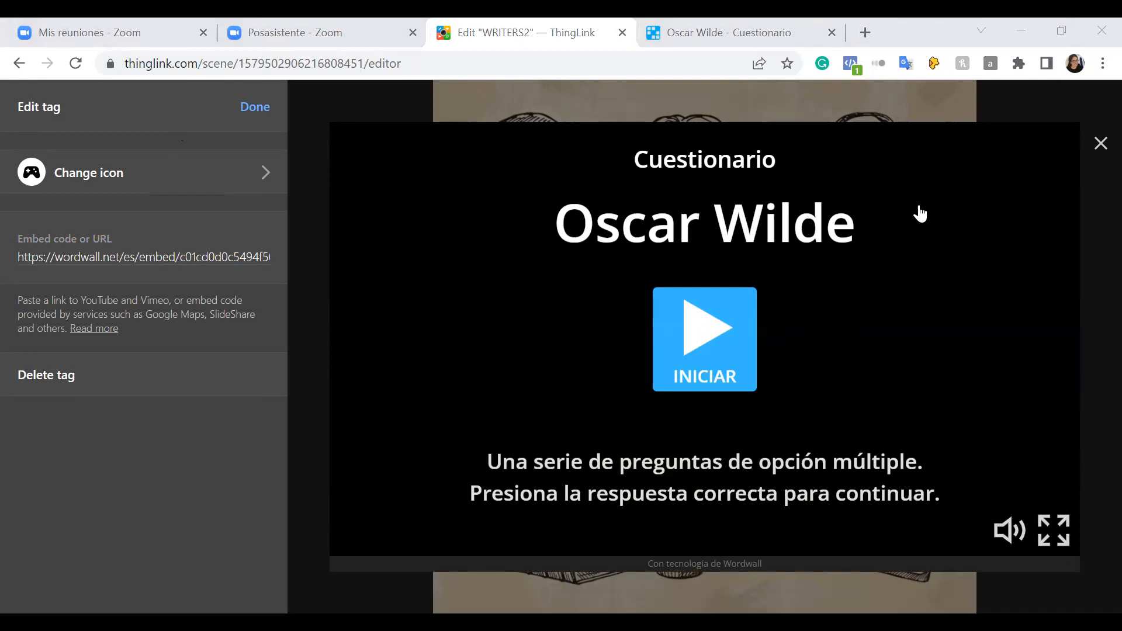
pyautogui.click(1102, 143)
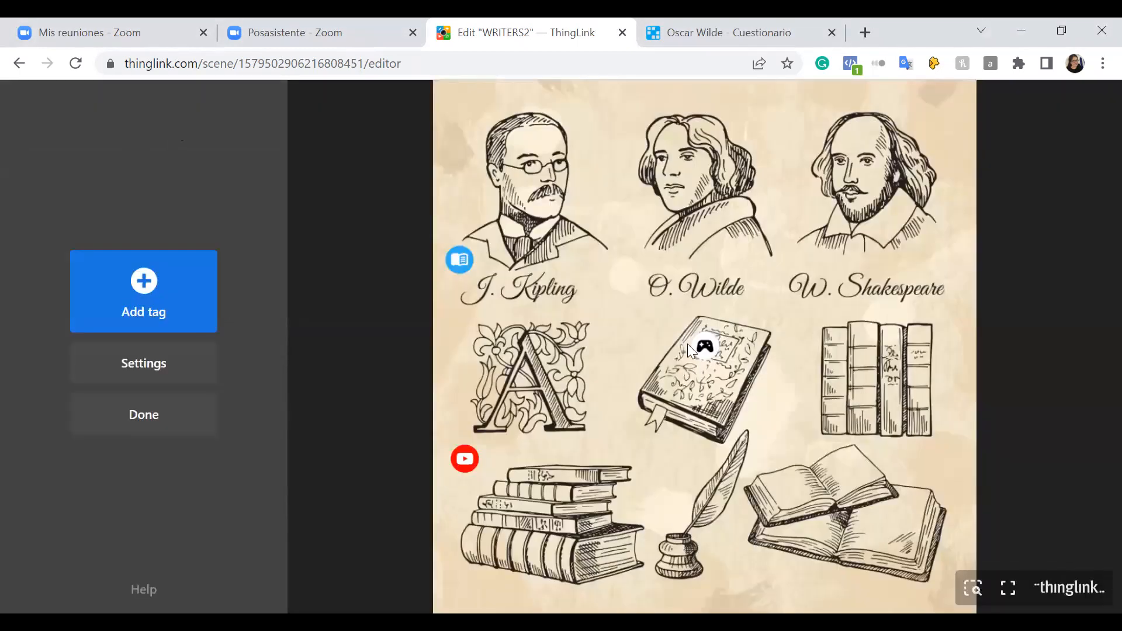
pyautogui.moveTo(704, 346); pyautogui.dragTo(717, 251)
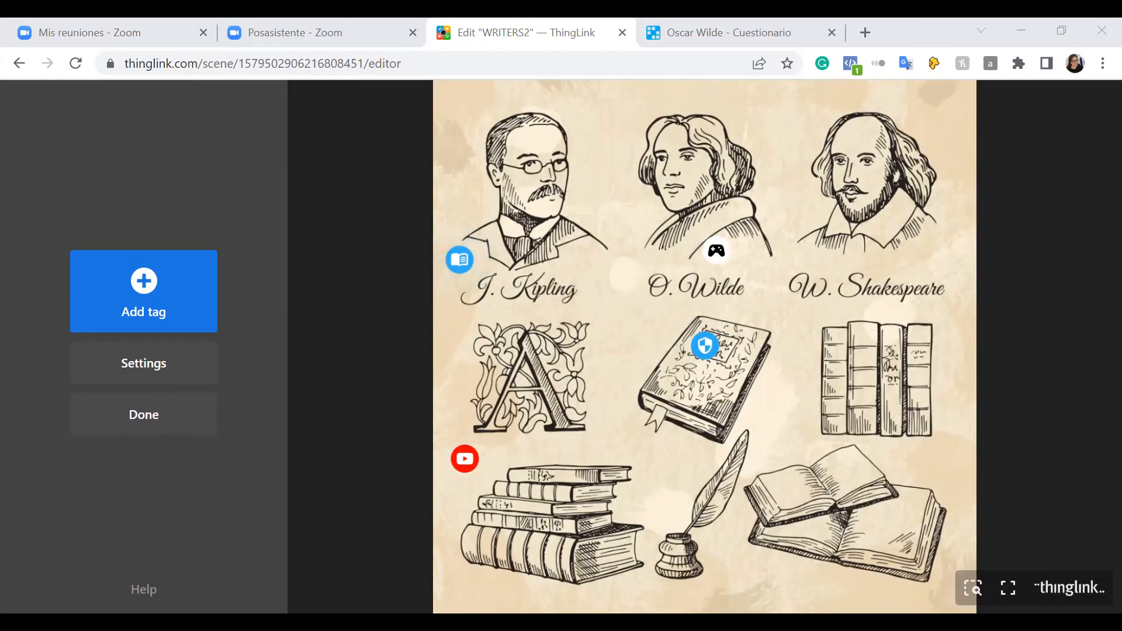
pyautogui.click(717, 28)
pyautogui.click(227, 64)
pyautogui.write('https://en.wikipedia.org/wiki/Oscar_Wilde')
pyautogui.press('Return')
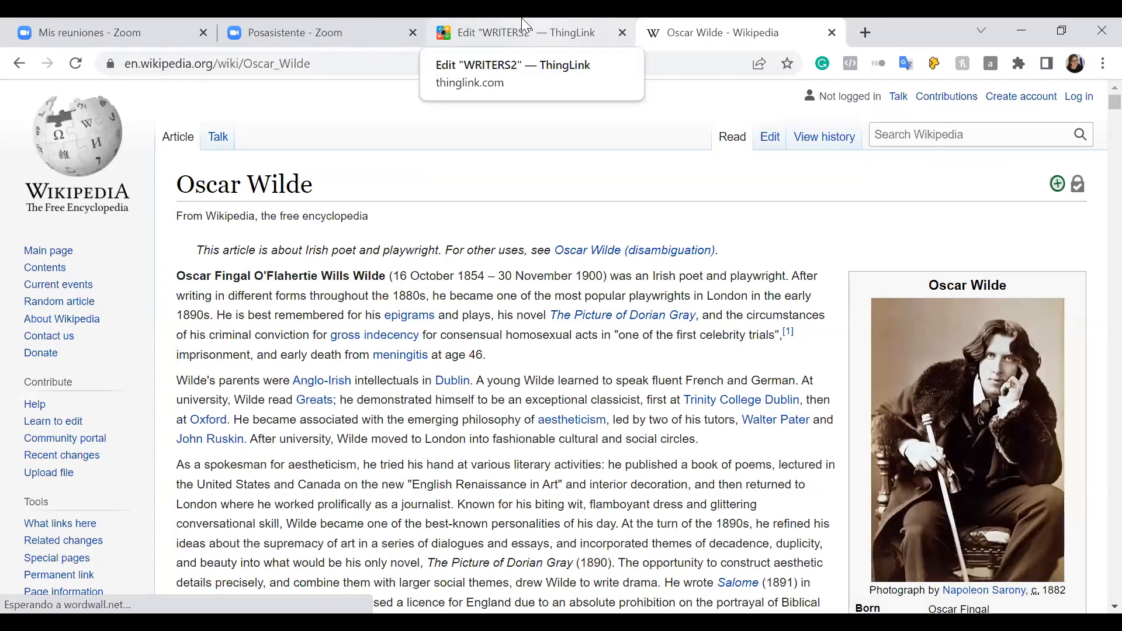
# Step: Return to the ThingLink scene and add a text label tag
pyautogui.click(521, 29)
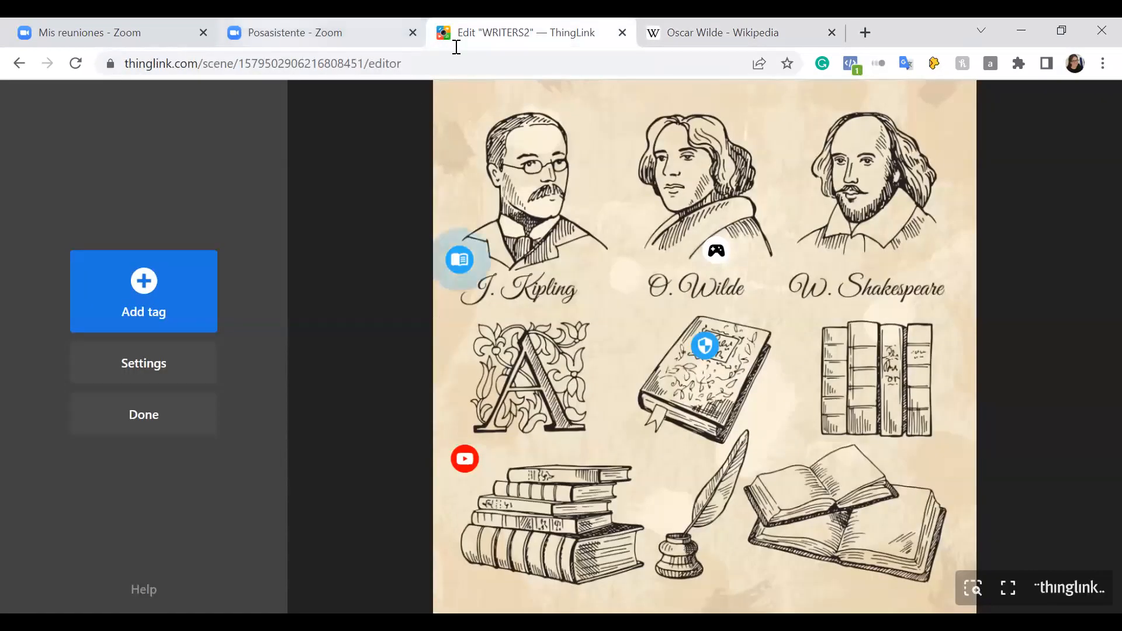
pyautogui.click(192, 312)
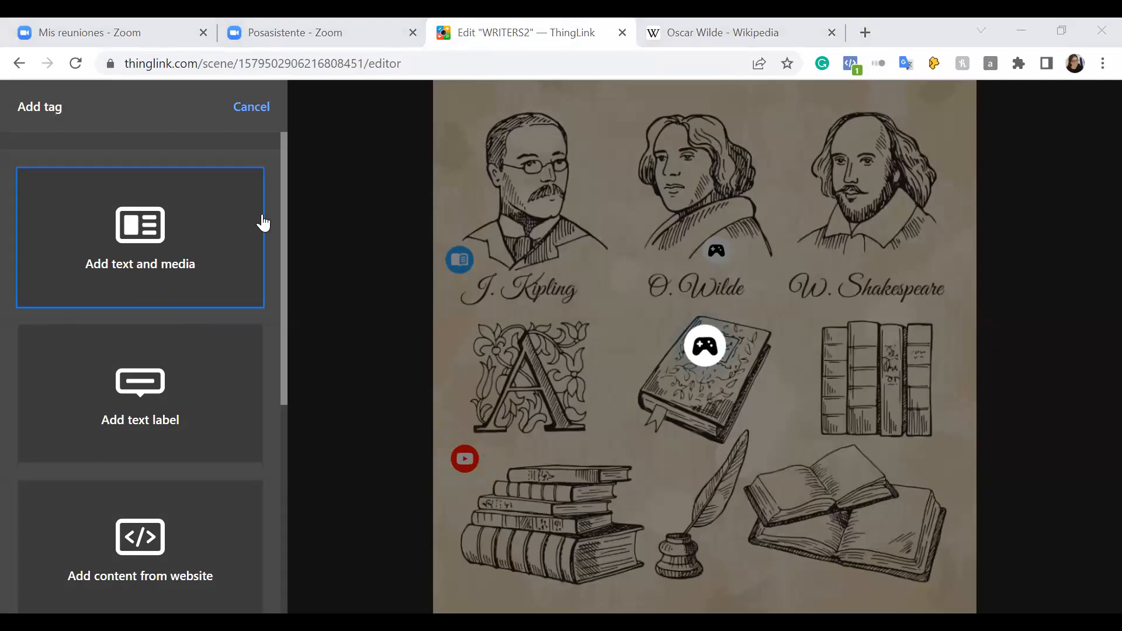
pyautogui.scroll(-3, 179, 320)
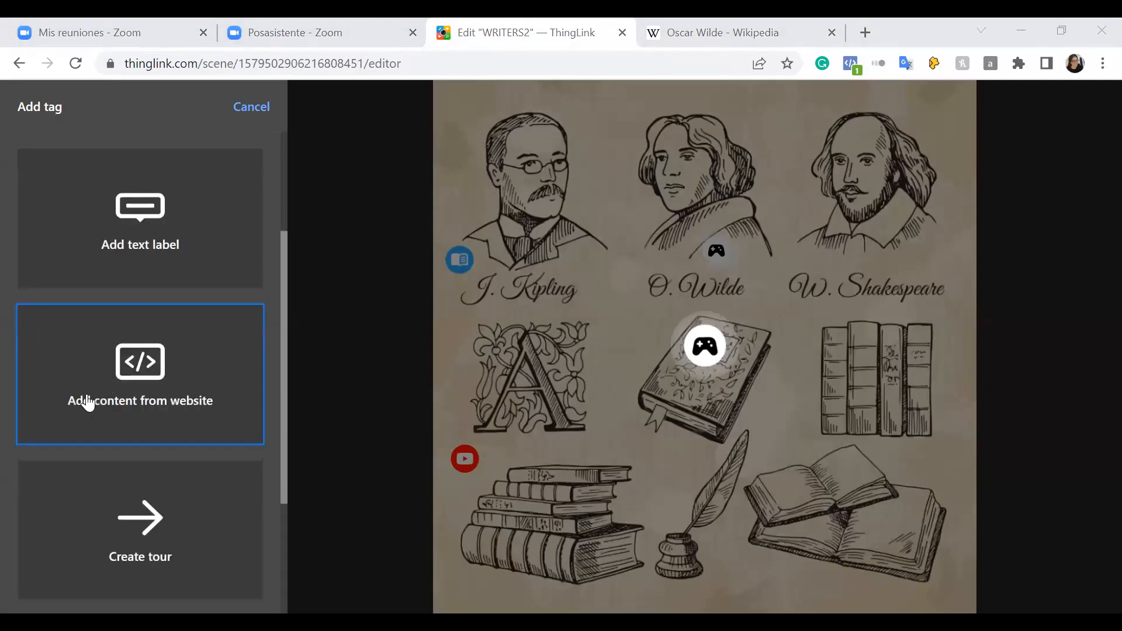
pyautogui.scroll(-3, 162, 375)
pyautogui.scroll(2, 164, 381)
pyautogui.scroll(2, 173, 351)
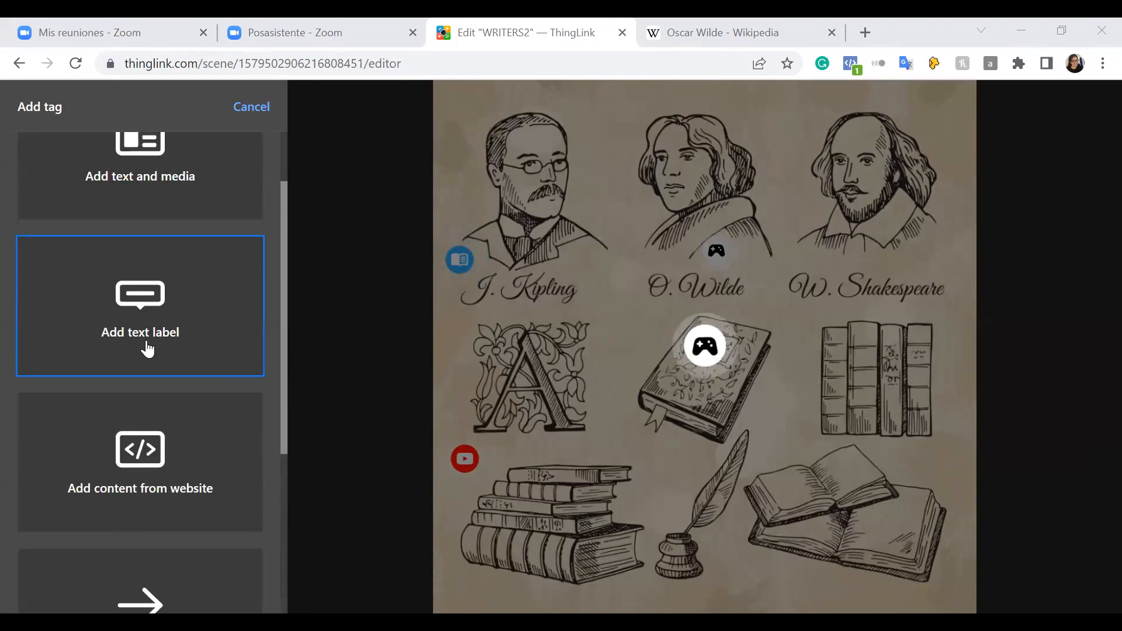
pyautogui.click(253, 321)
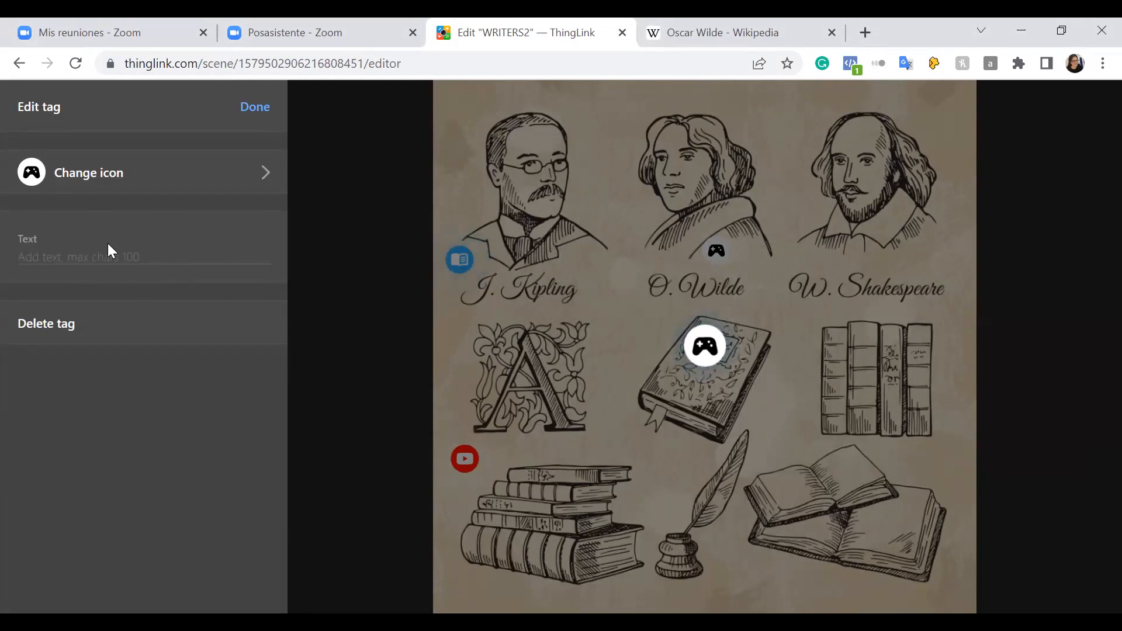
# Step: Fill the label's text with Oscar Wilde's full name and life dates, copied from the Wikipedia article's opening sentence without the words that follow
pyautogui.click(707, 33)
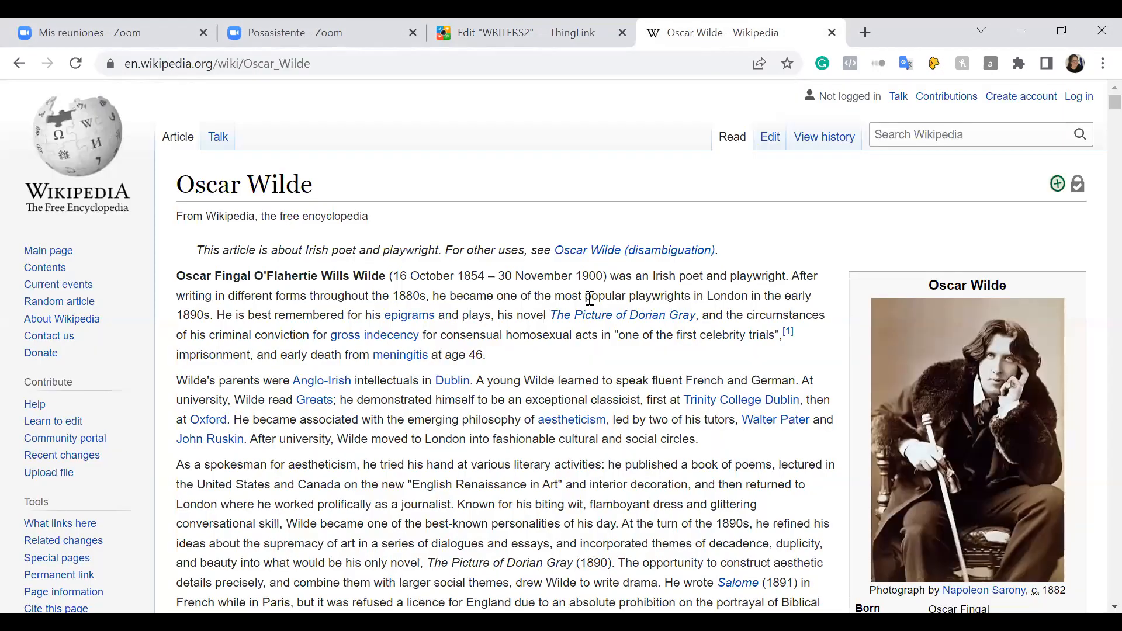
pyautogui.moveTo(790, 275); pyautogui.dragTo(176, 277)
pyautogui.hotkey('ctrl', 'c')
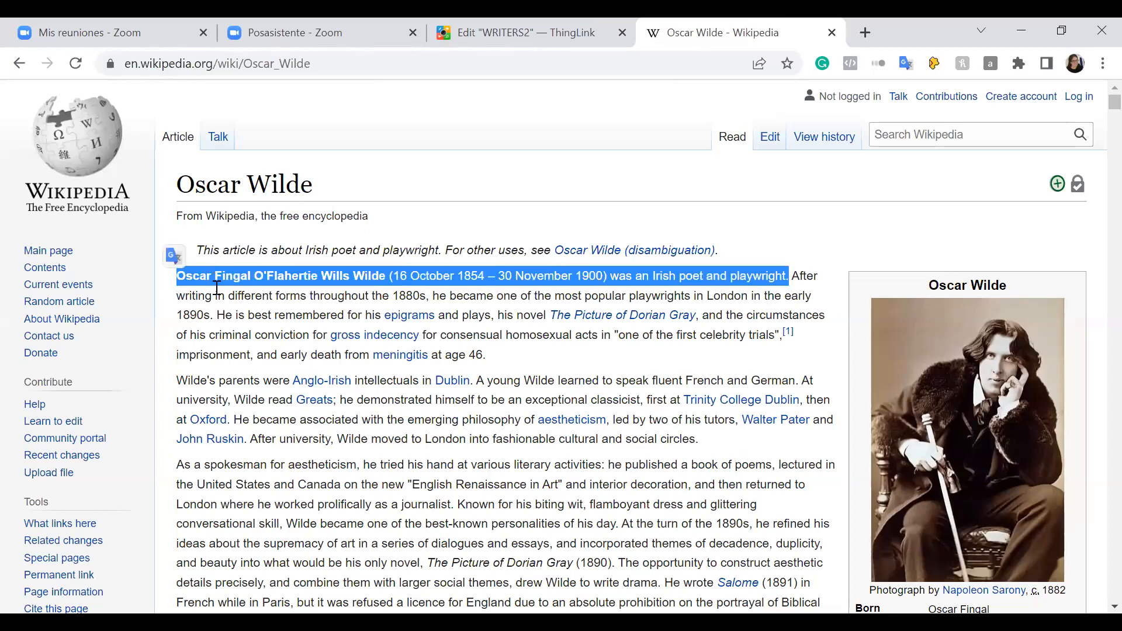
pyautogui.click(478, 25)
pyautogui.click(118, 257)
pyautogui.hotkey('ctrl', 'v')
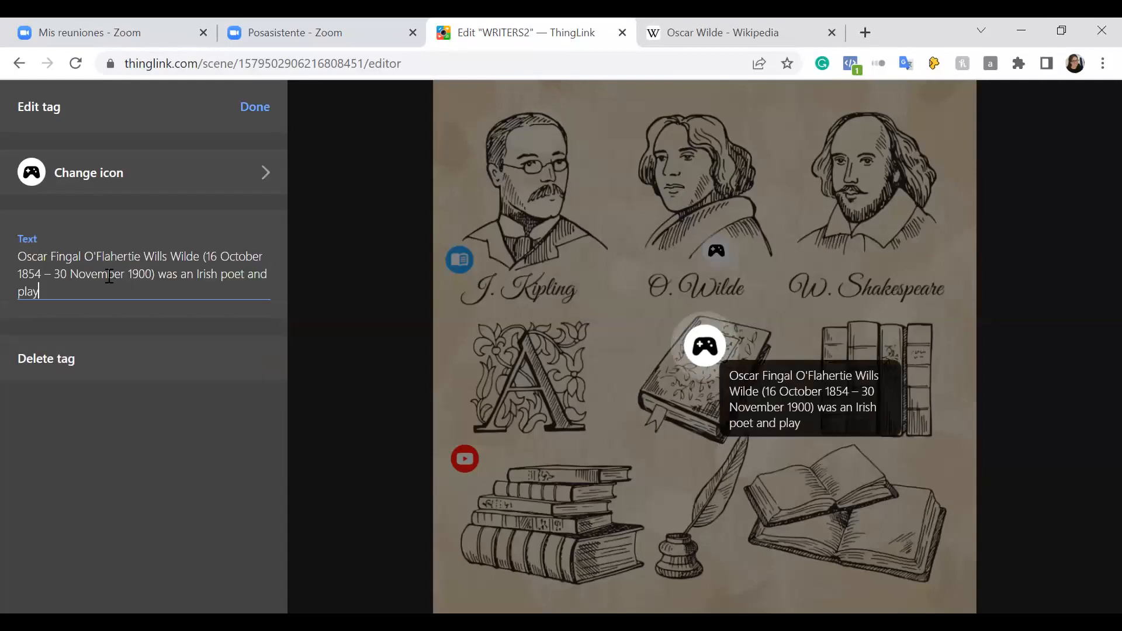
pyautogui.keyDown('shift'); pyautogui.click(162, 278); pyautogui.keyUp('shift')
pyautogui.write('.')
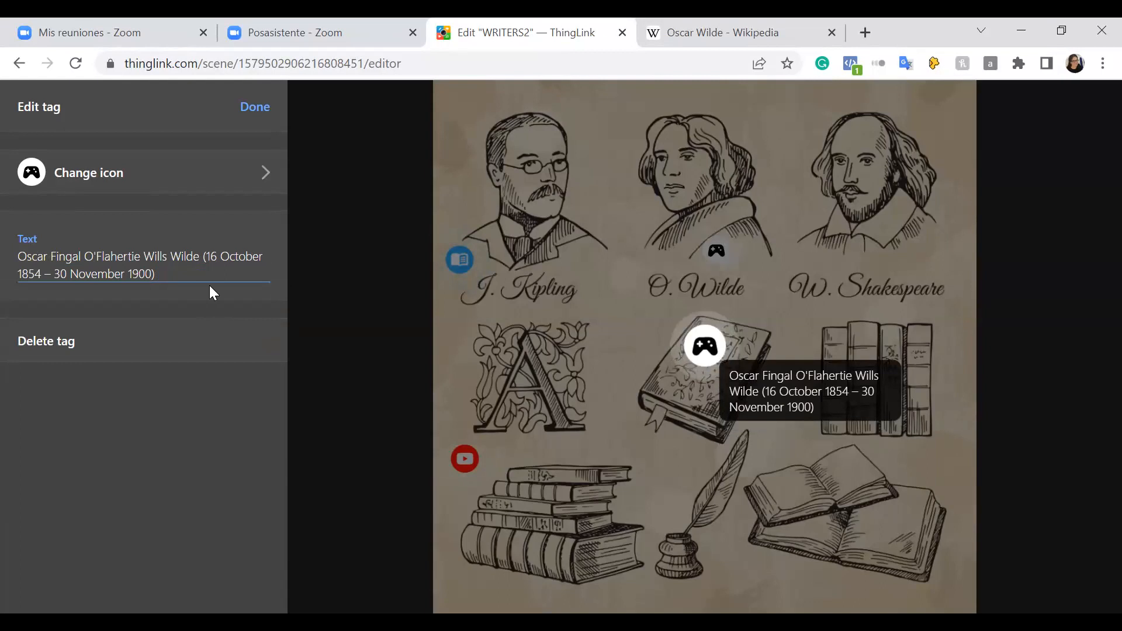
# Step: Change the icon of the Oscar Wilde text label to the white broadcast icon from the Media group
pyautogui.click(92, 182)
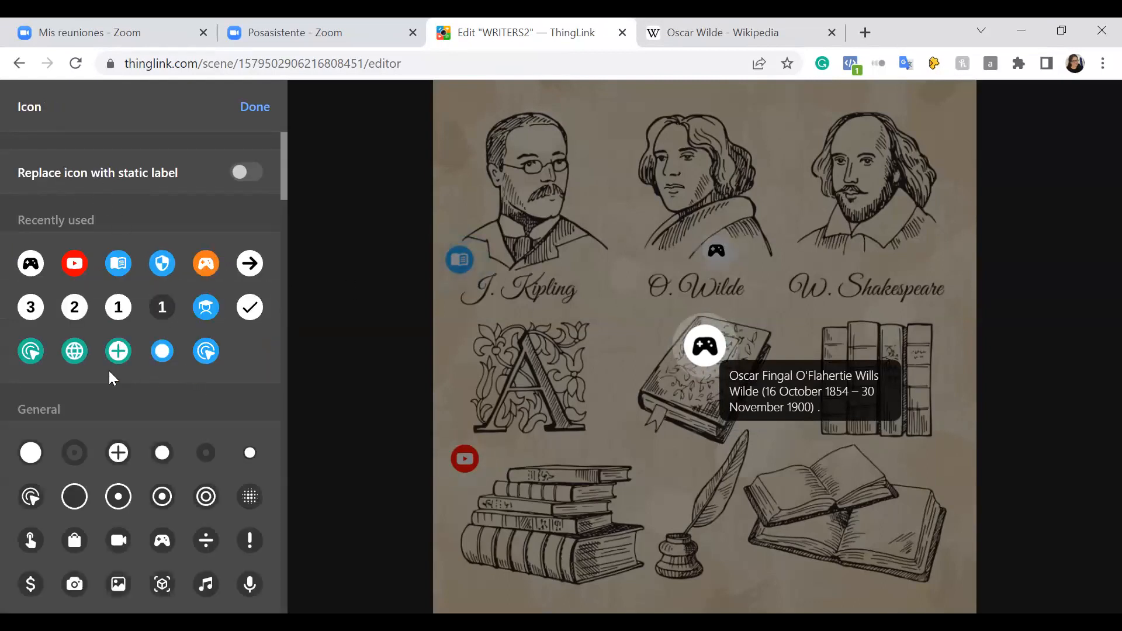
pyautogui.scroll(-6, 80, 381)
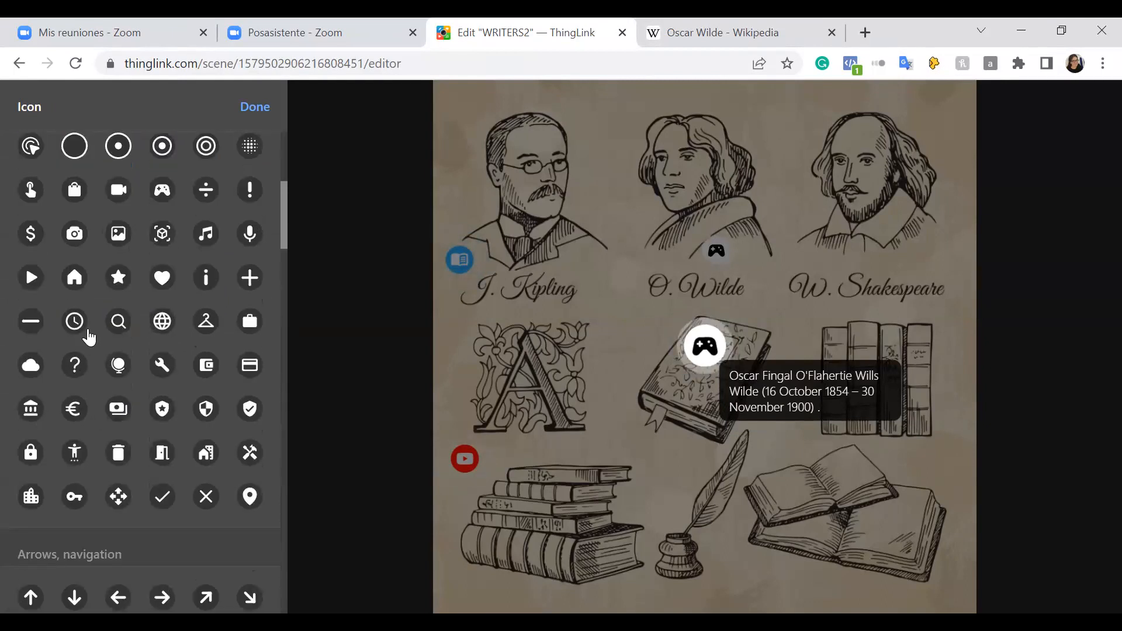
pyautogui.scroll(-3, 202, 320)
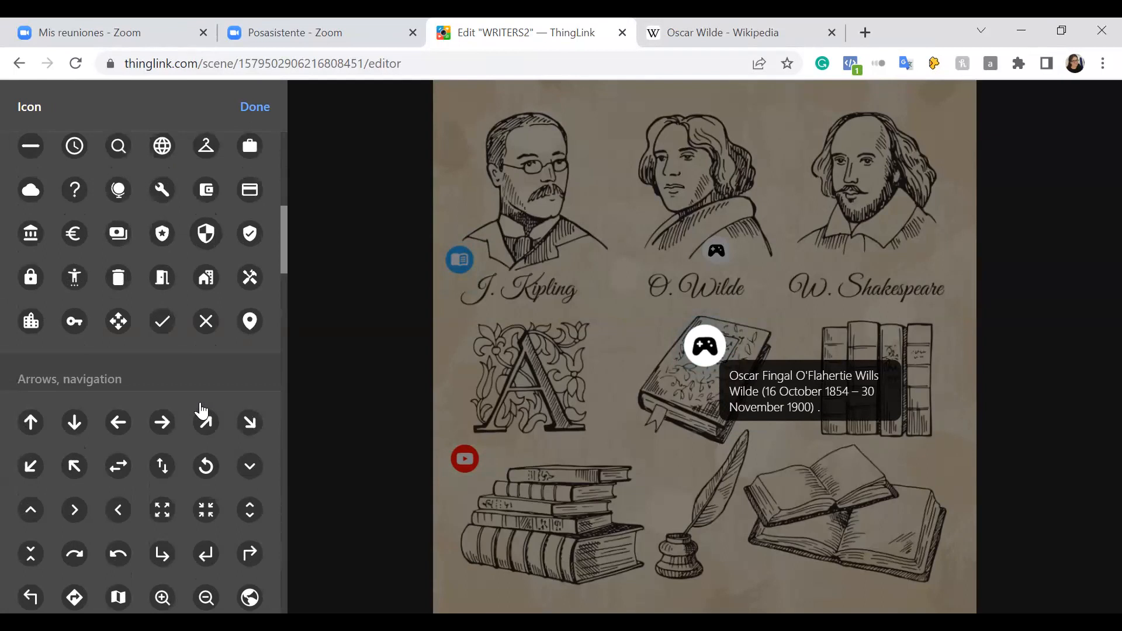
pyautogui.scroll(-10, 164, 336)
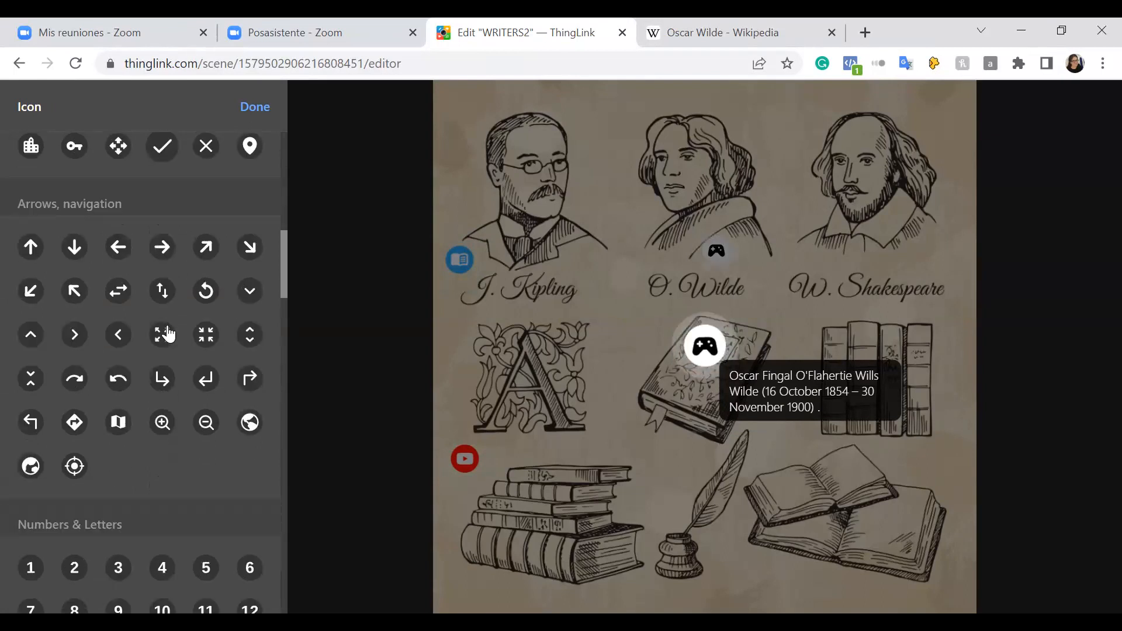
pyautogui.scroll(-3, 160, 344)
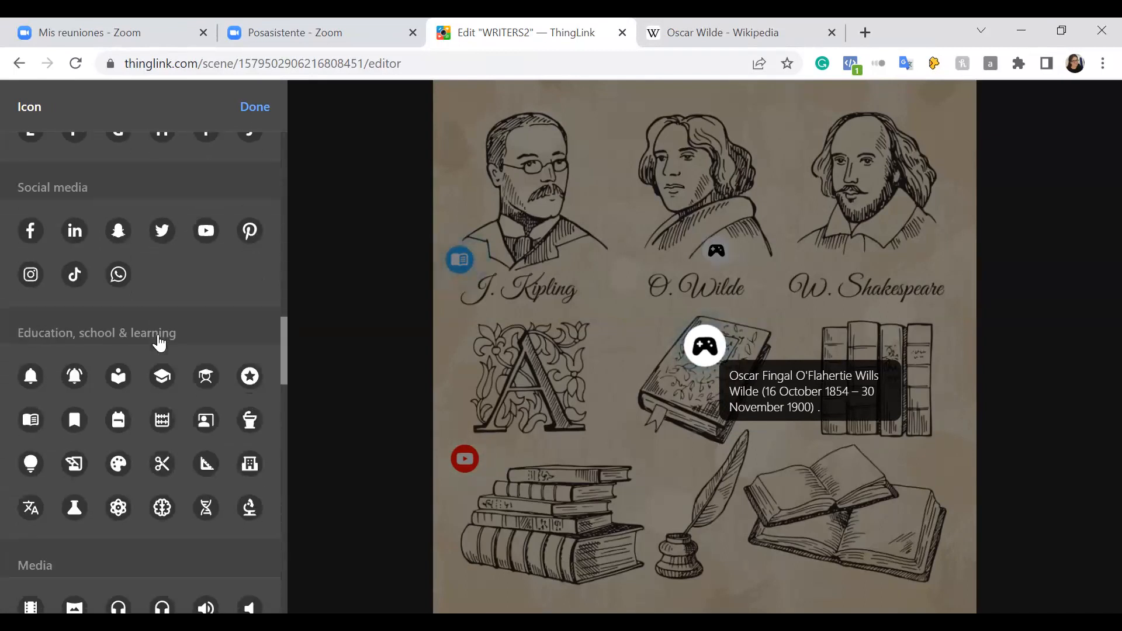
pyautogui.scroll(-8, 179, 392)
pyautogui.scroll(2, 179, 392)
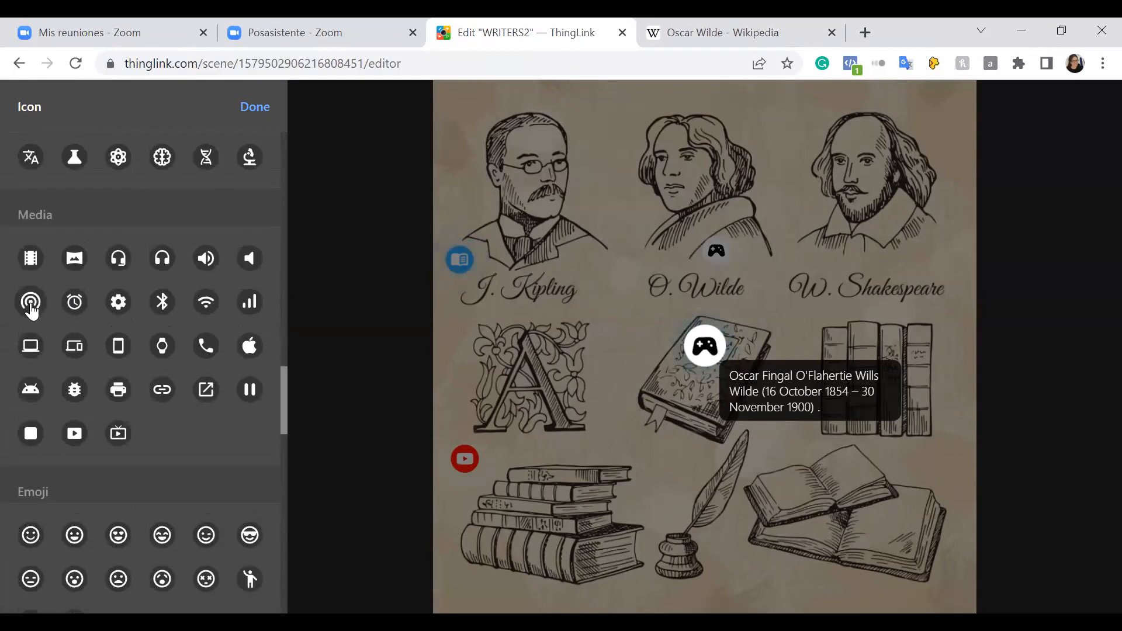
pyautogui.click(31, 304)
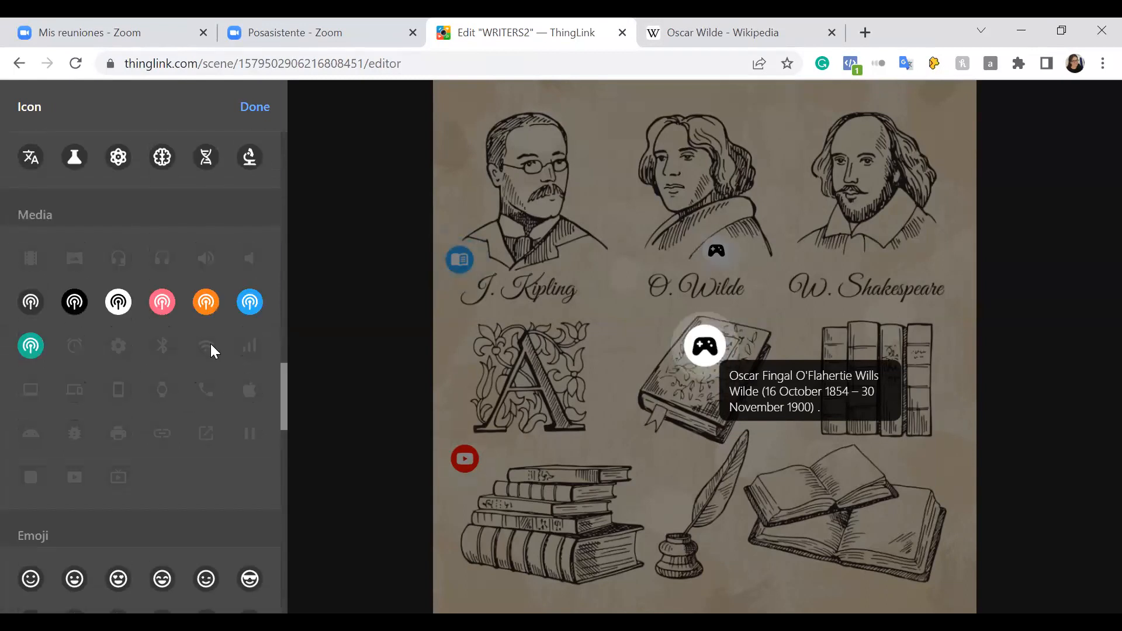
pyautogui.click(118, 302)
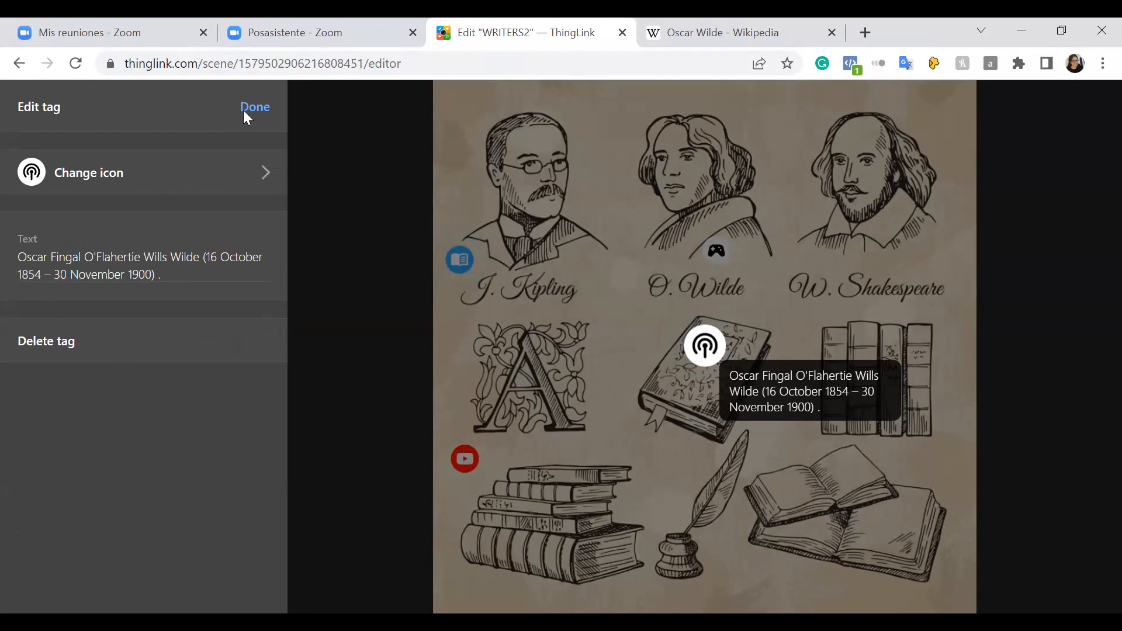
# Step: Place the text label tag just above the O of O. Wilde and move the quiz tag down onto the closed book's lower corner
pyautogui.click(656, 258)
pyautogui.moveTo(719, 268); pyautogui.dragTo(652, 377)
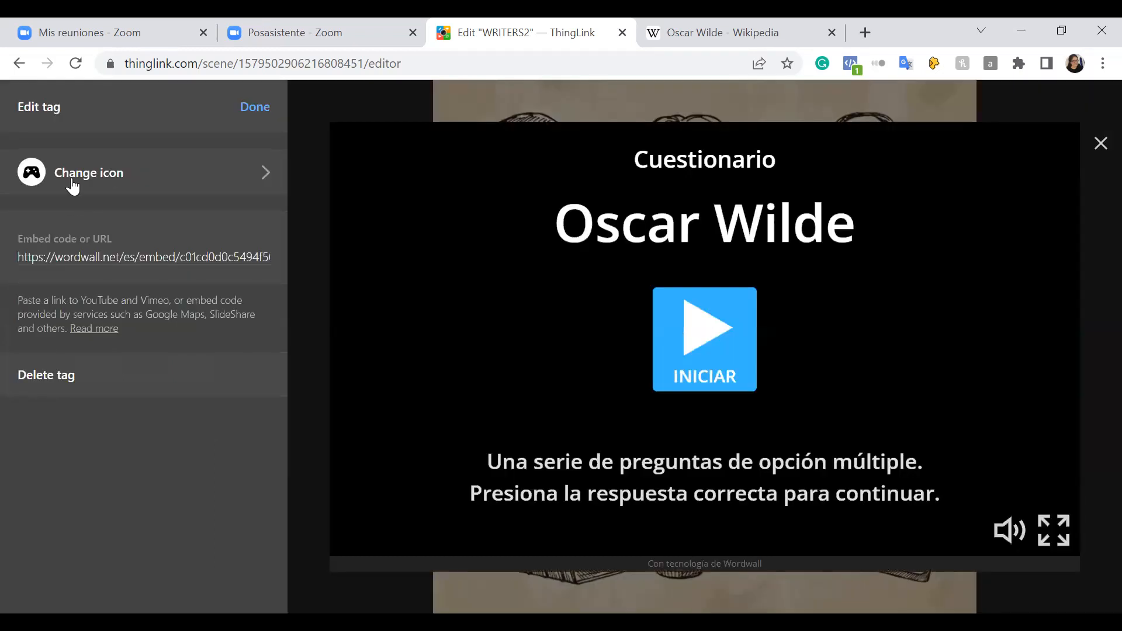
pyautogui.click(74, 181)
pyautogui.click(117, 205)
pyautogui.click(95, 179)
pyautogui.click(76, 203)
pyautogui.press('Escape')
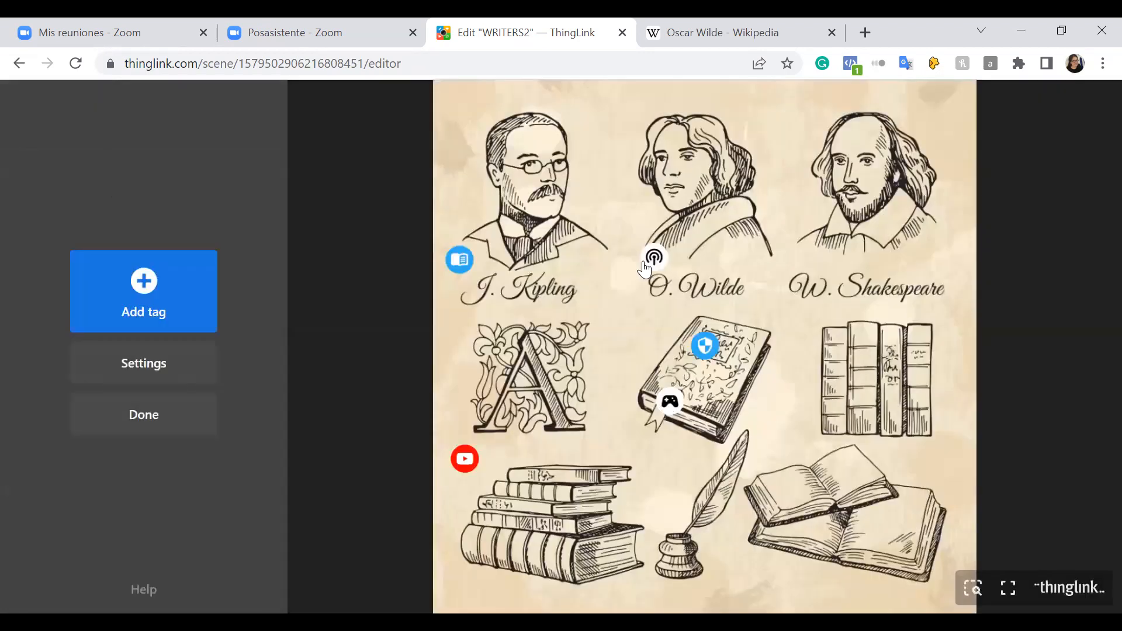
# Step: Lower the broadcast-icon label onto the O of O. Wilde and move the blue shield tag from the closed book to the inkwell
pyautogui.moveTo(652, 267); pyautogui.dragTo(655, 285)
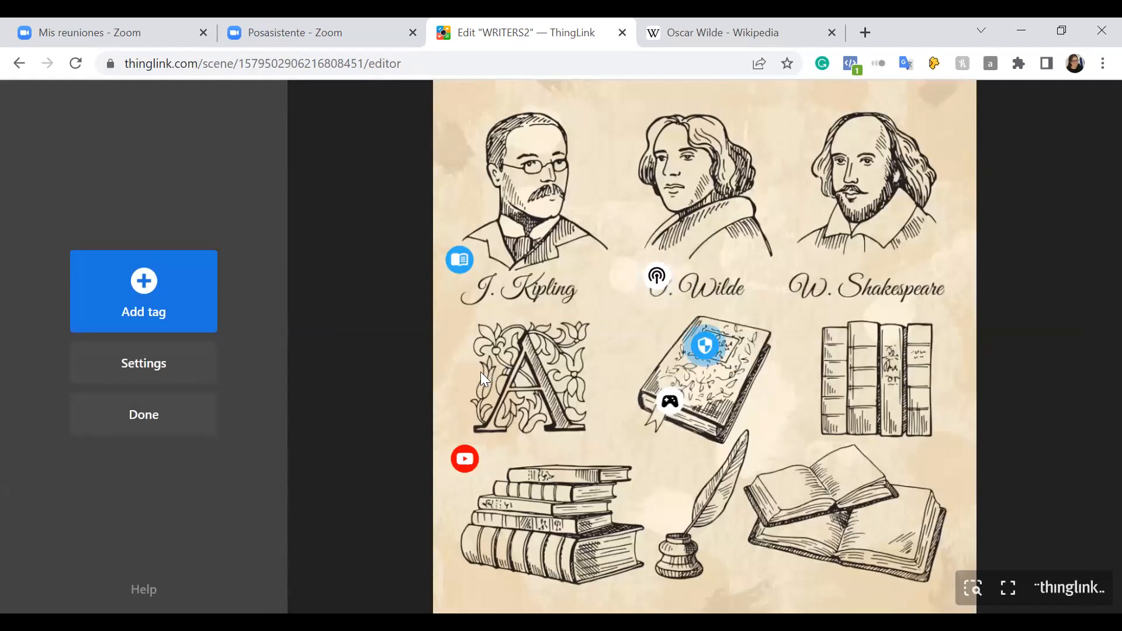
pyautogui.moveTo(632, 272)
pyautogui.moveTo(710, 354); pyautogui.dragTo(696, 544)
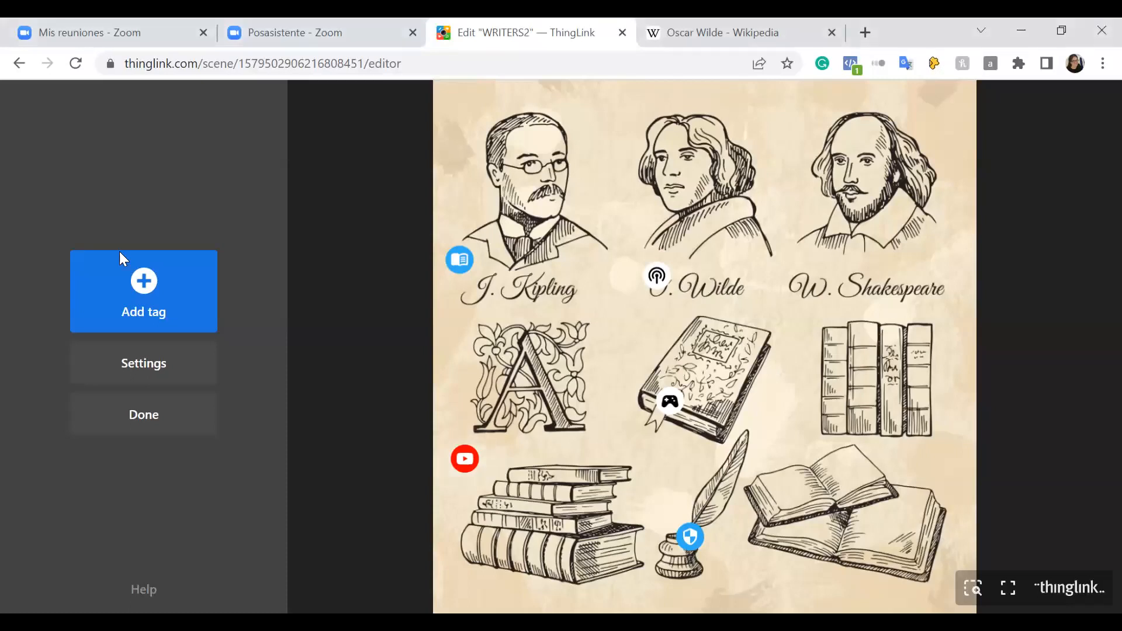
pyautogui.click(143, 282)
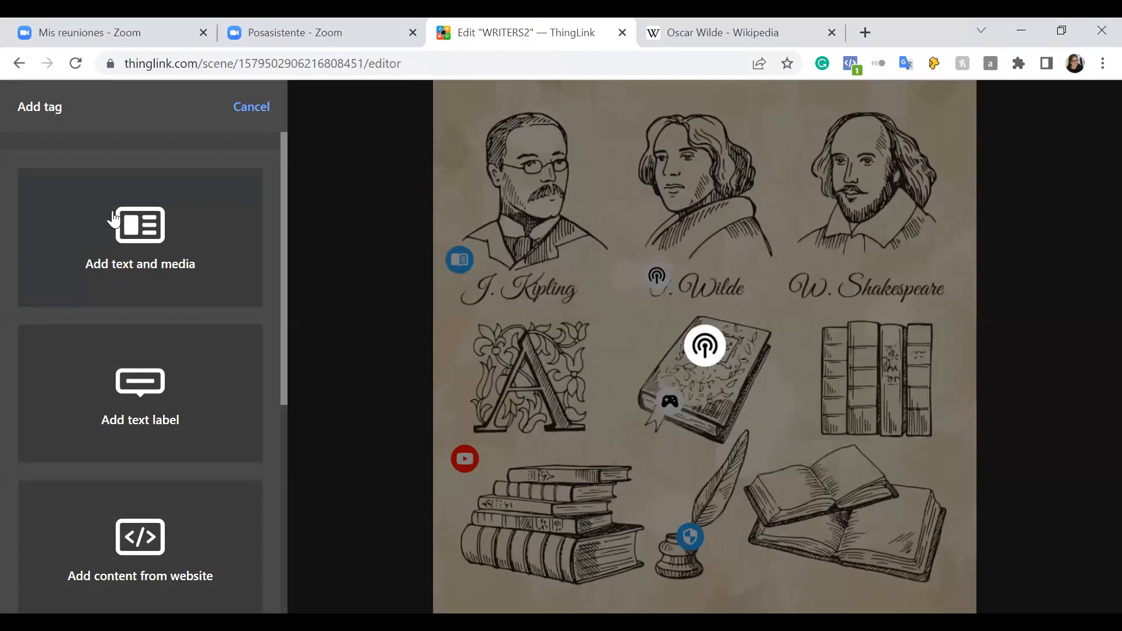
pyautogui.scroll(-2, 228, 509)
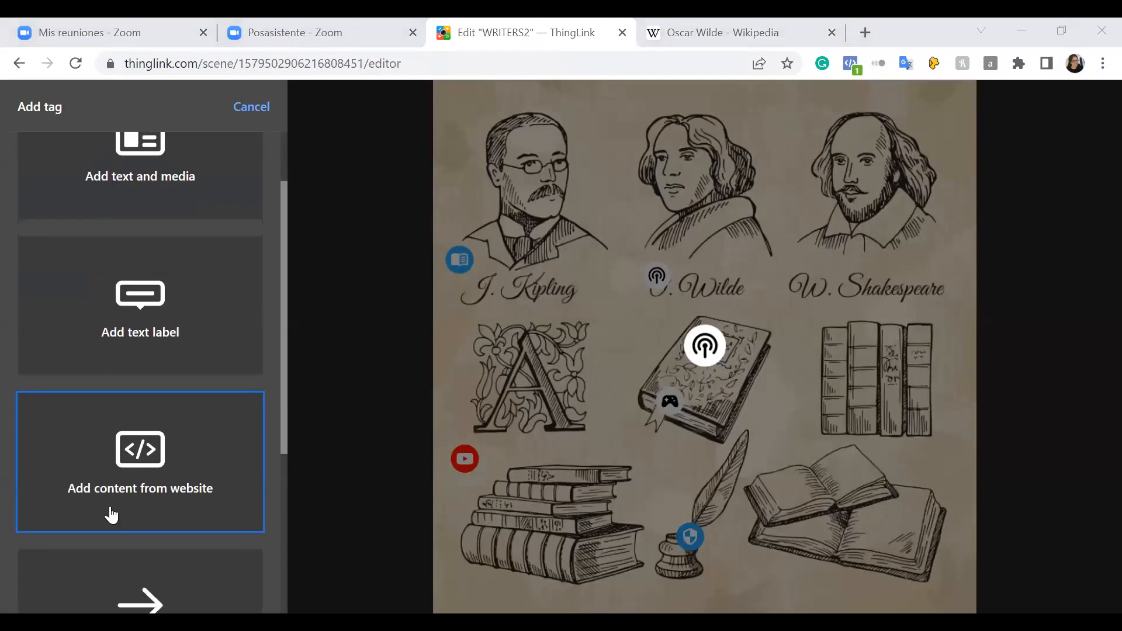
pyautogui.click(153, 492)
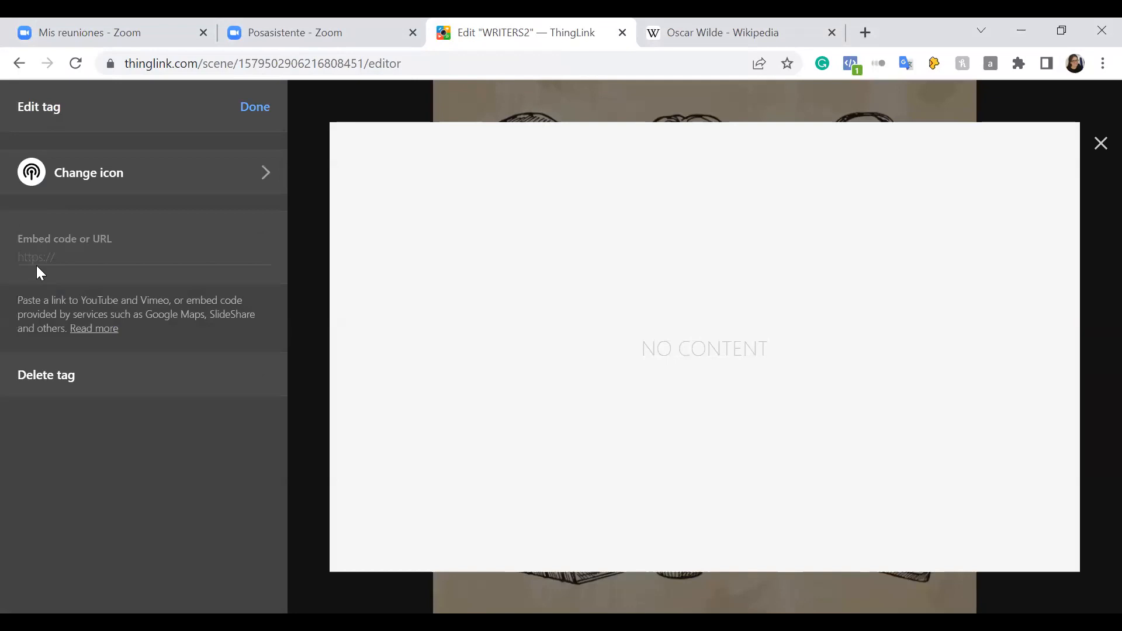
pyautogui.click(38, 264)
pyautogui.write('https://www.youtube.com/watch?v=ocrgDc6W7Es')
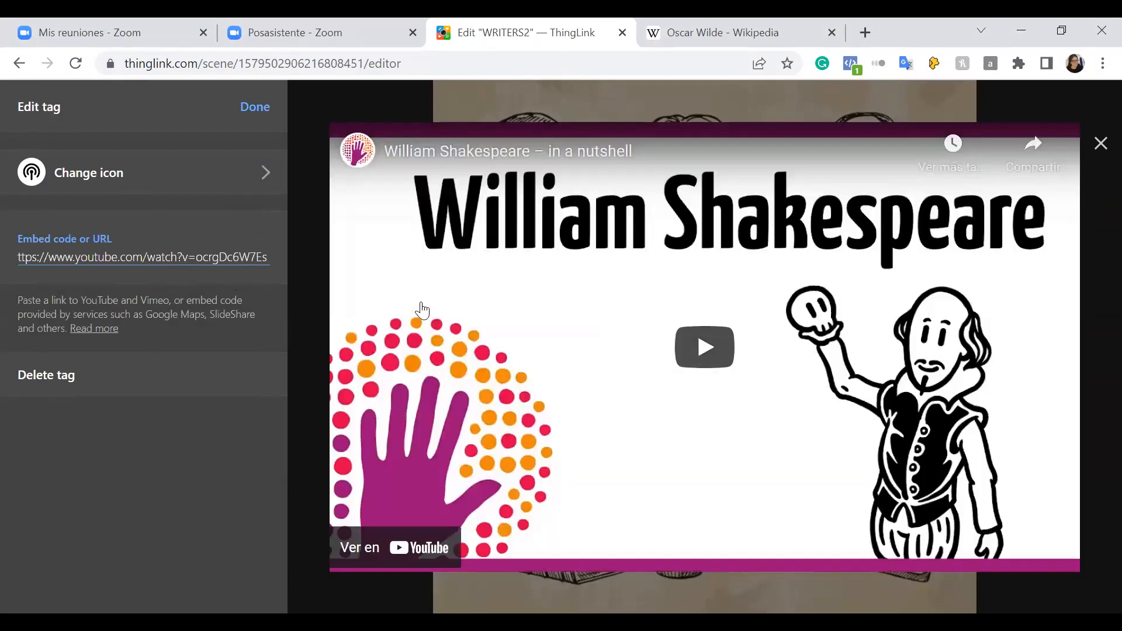
pyautogui.click(88, 180)
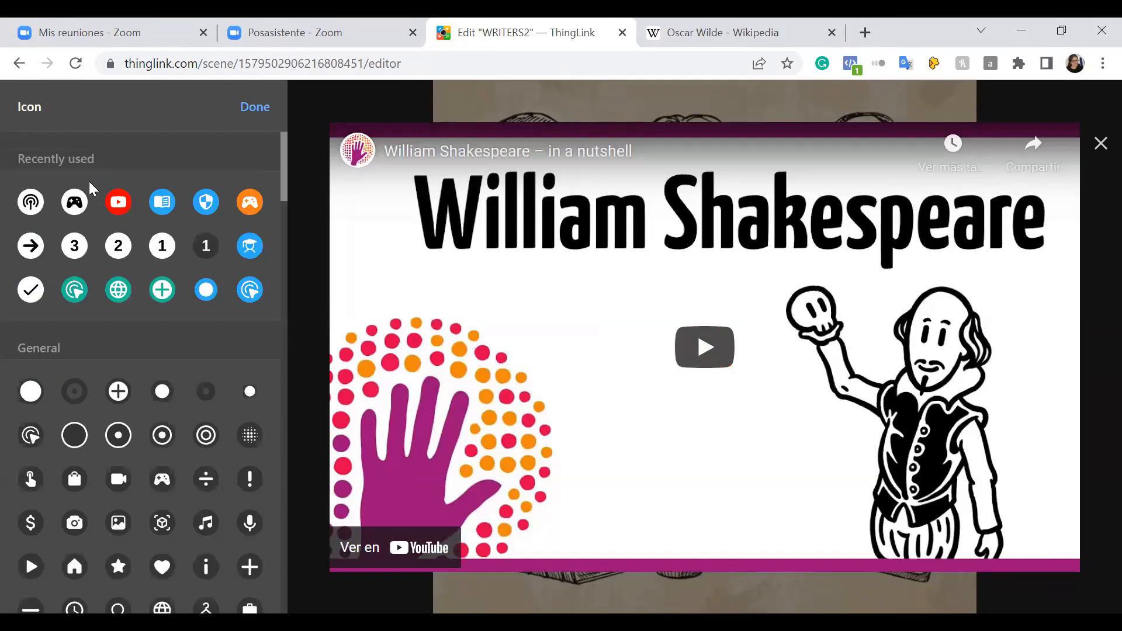
pyautogui.click(119, 206)
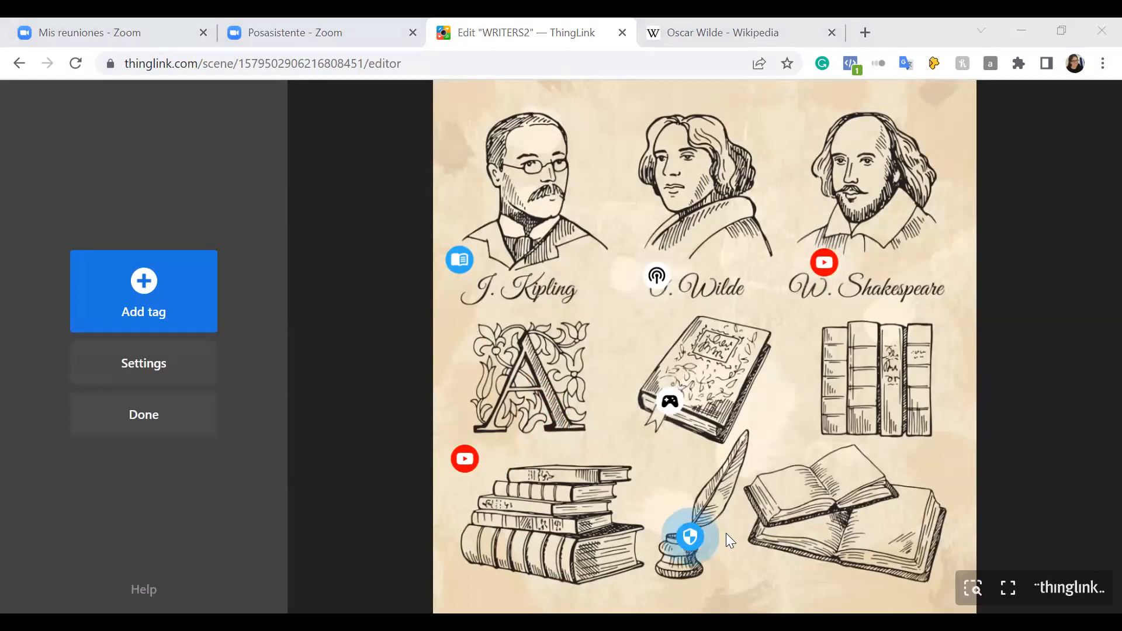
# Step: Create a poll tag and give it the black scroll icon from the Education, school & learning group
pyautogui.click(149, 299)
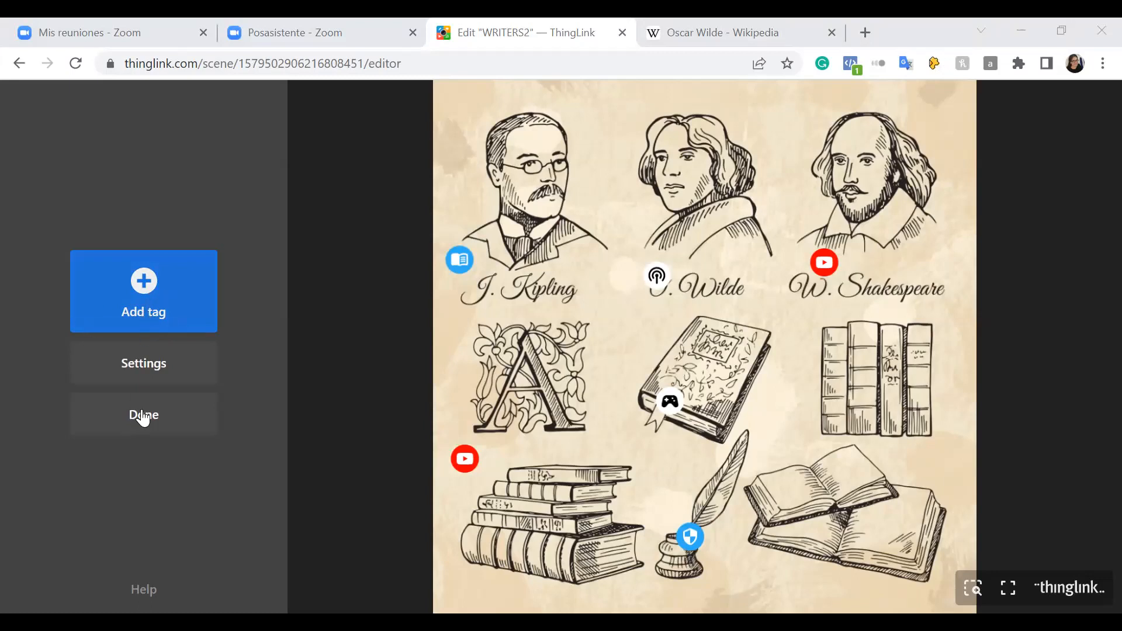
pyautogui.scroll(-2, 84, 534)
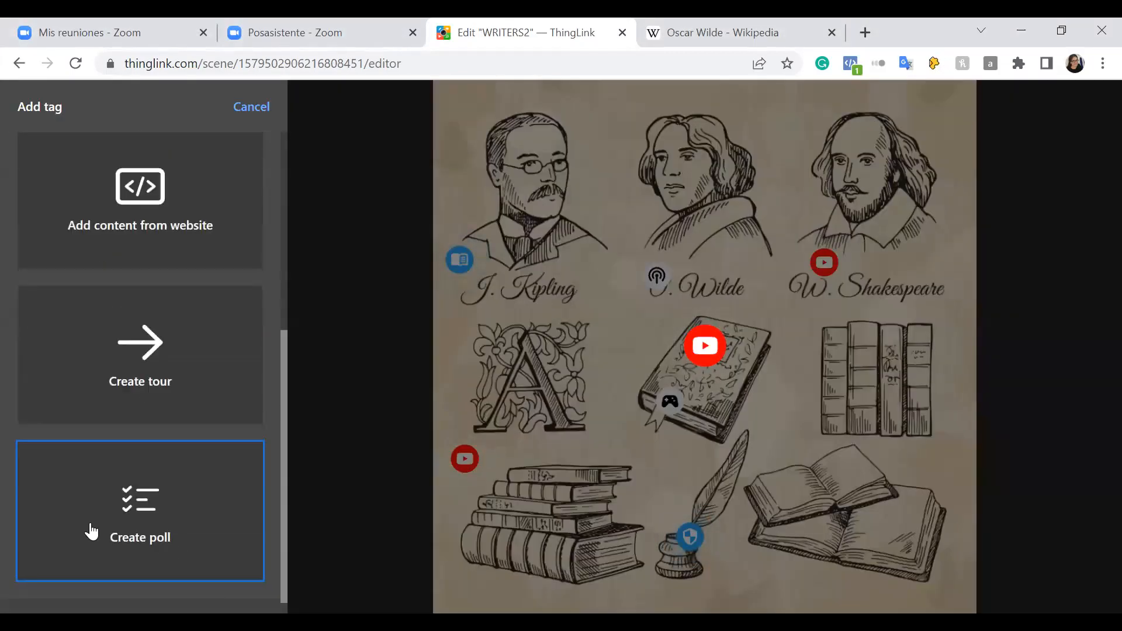
pyautogui.click(84, 535)
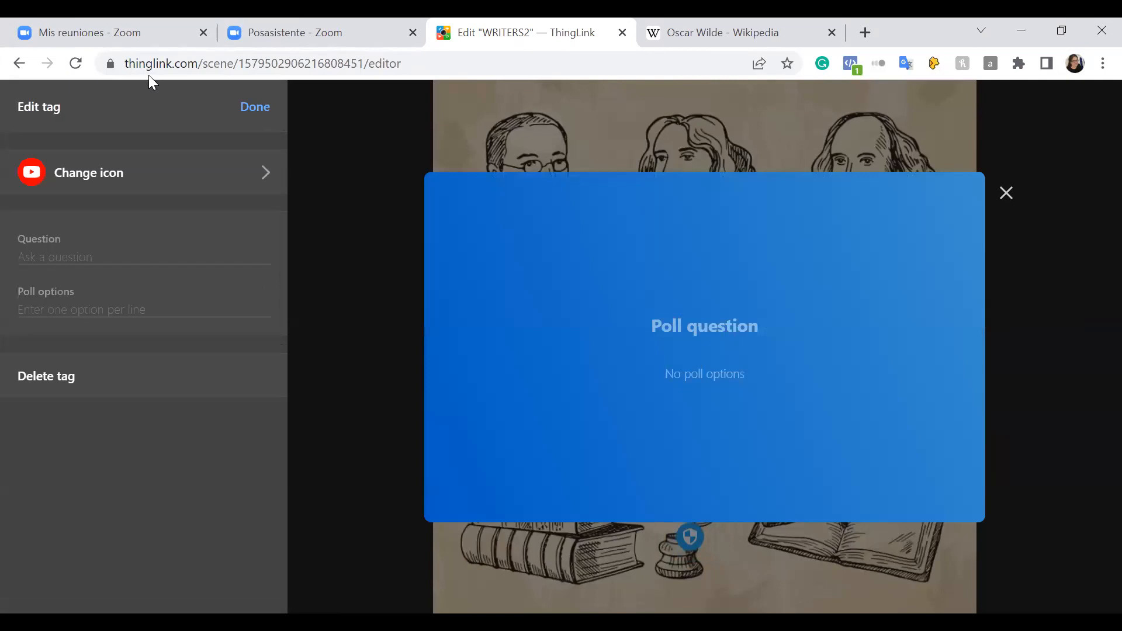
pyautogui.click(92, 173)
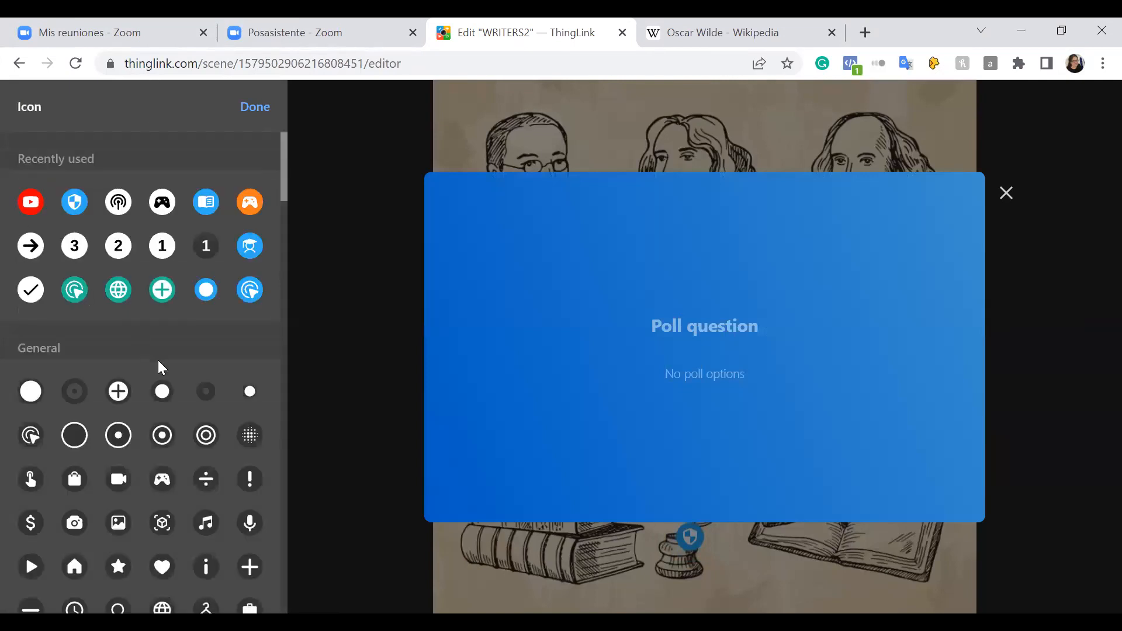
pyautogui.scroll(-4, 157, 361)
pyautogui.scroll(-2, 187, 372)
pyautogui.scroll(-5, 135, 410)
pyautogui.scroll(-10, 134, 410)
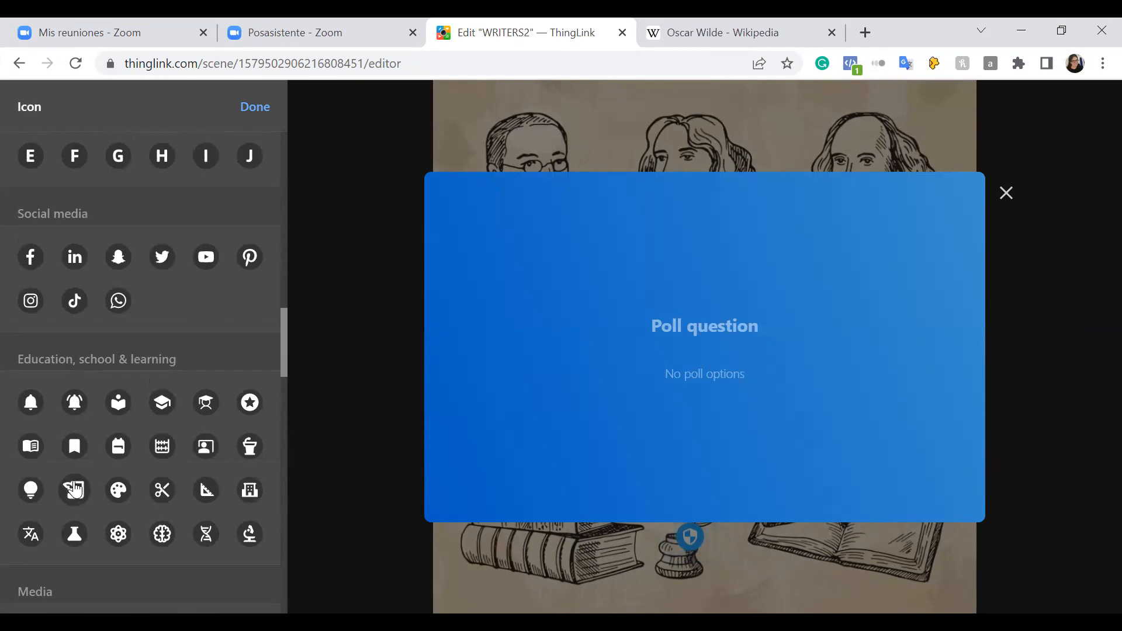
pyautogui.click(120, 493)
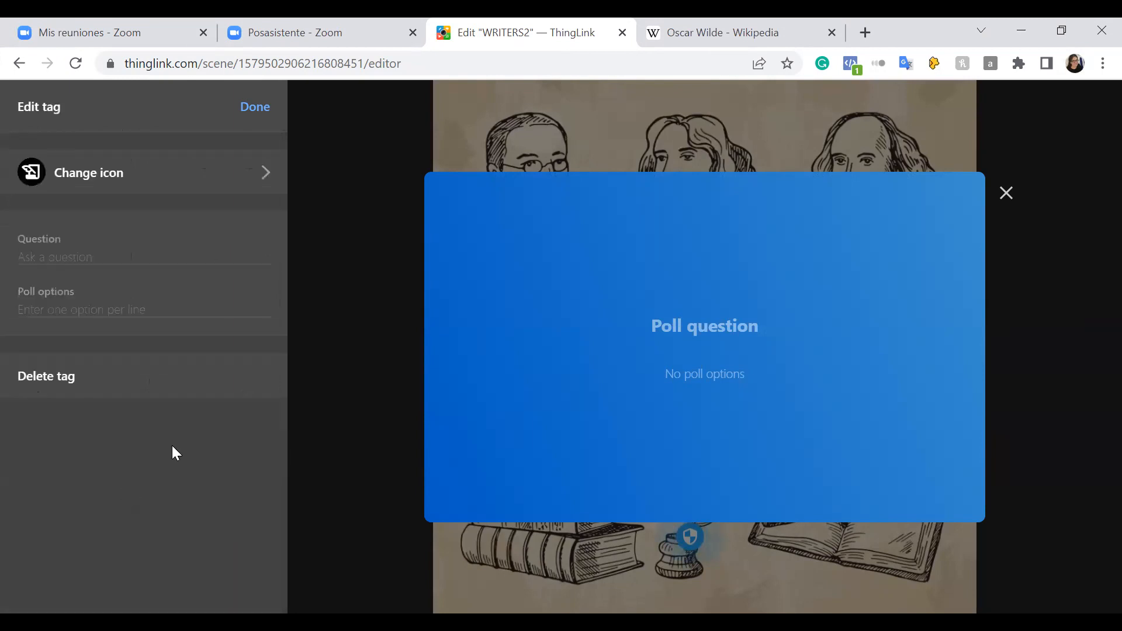
# Step: Set the poll question to "Who is your favorite writer?" with the options Joseph Kipling, Oscar Wilde and William Shakespeare
pyautogui.click(78, 251)
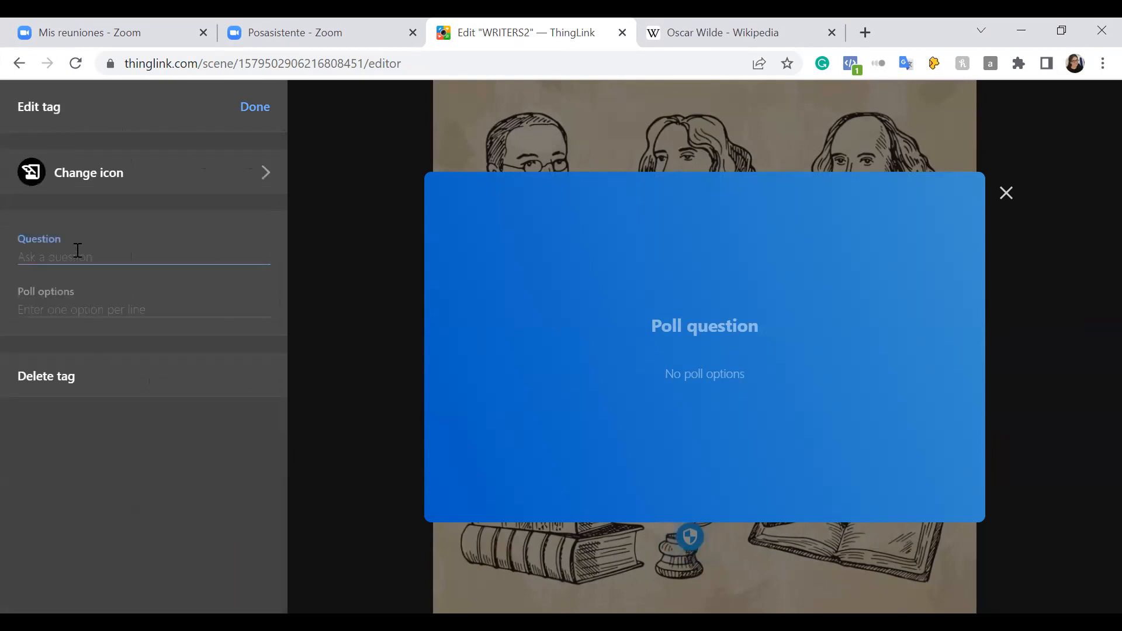
pyautogui.write('Who is your favorite writer?')
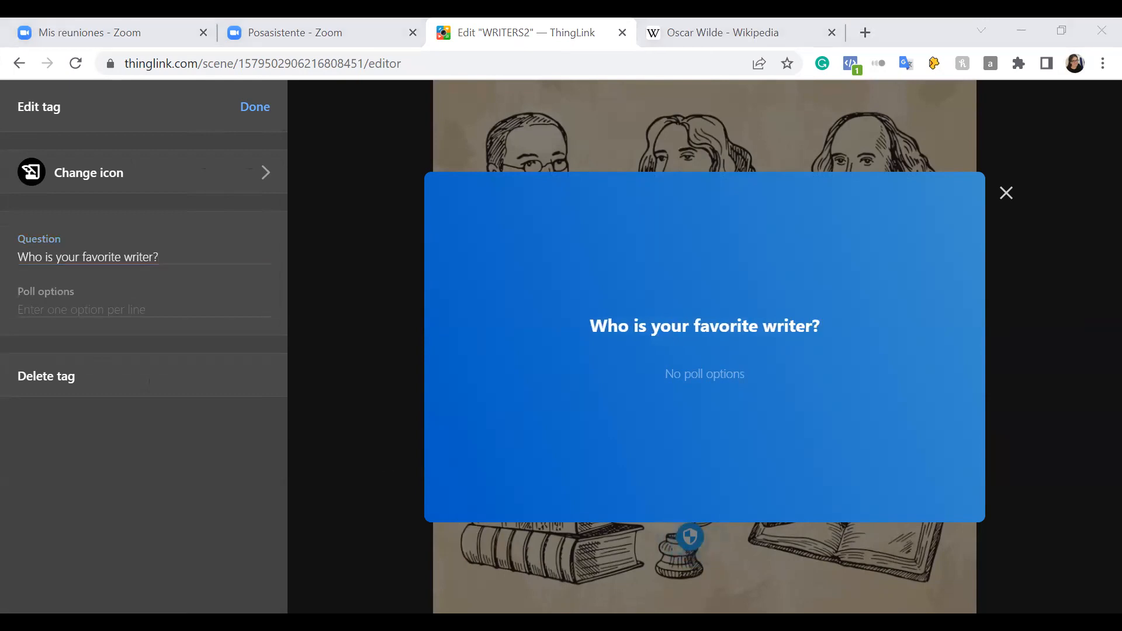
pyautogui.click(71, 311)
pyautogui.write('Joseph Kipling')
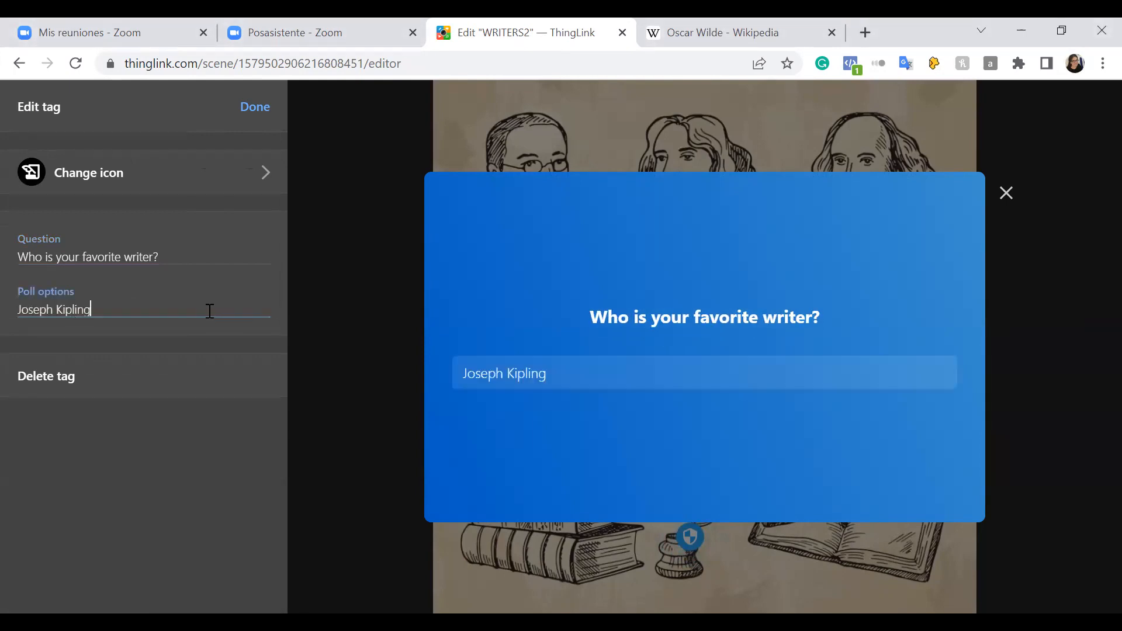
pyautogui.press('Return')
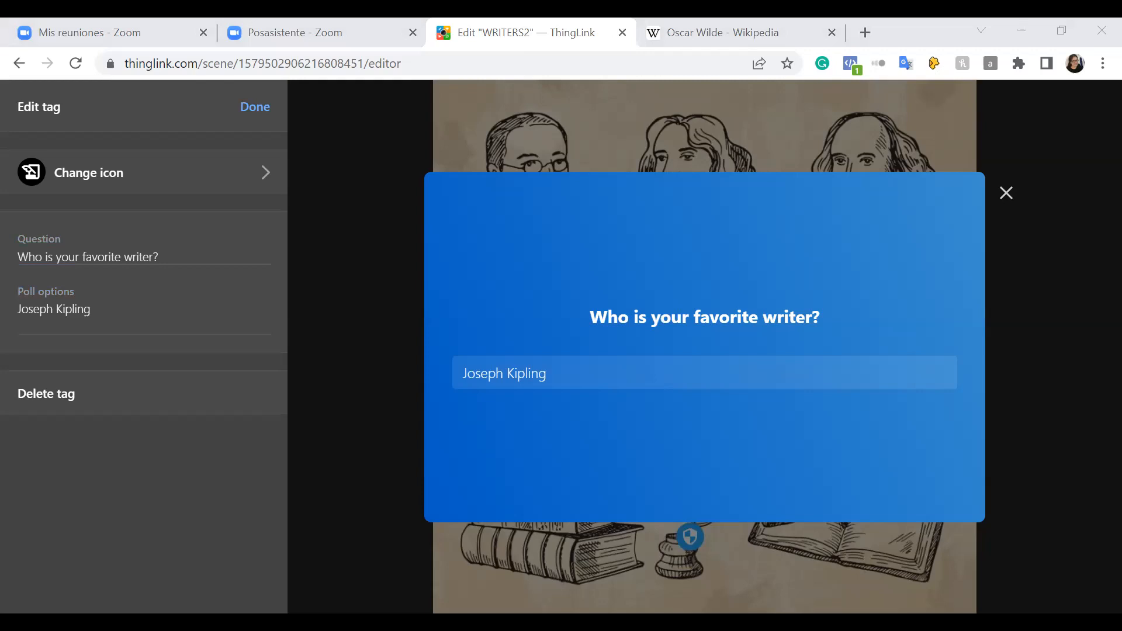
pyautogui.write('Oscar Wilde')
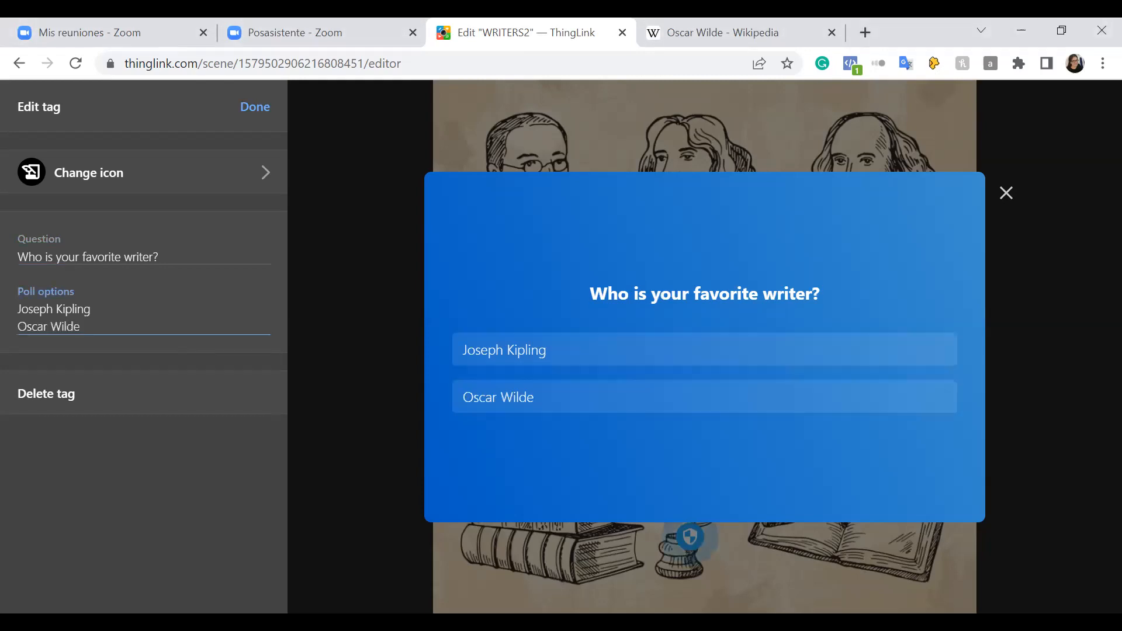
pyautogui.hotkey('alt', 'Tab')
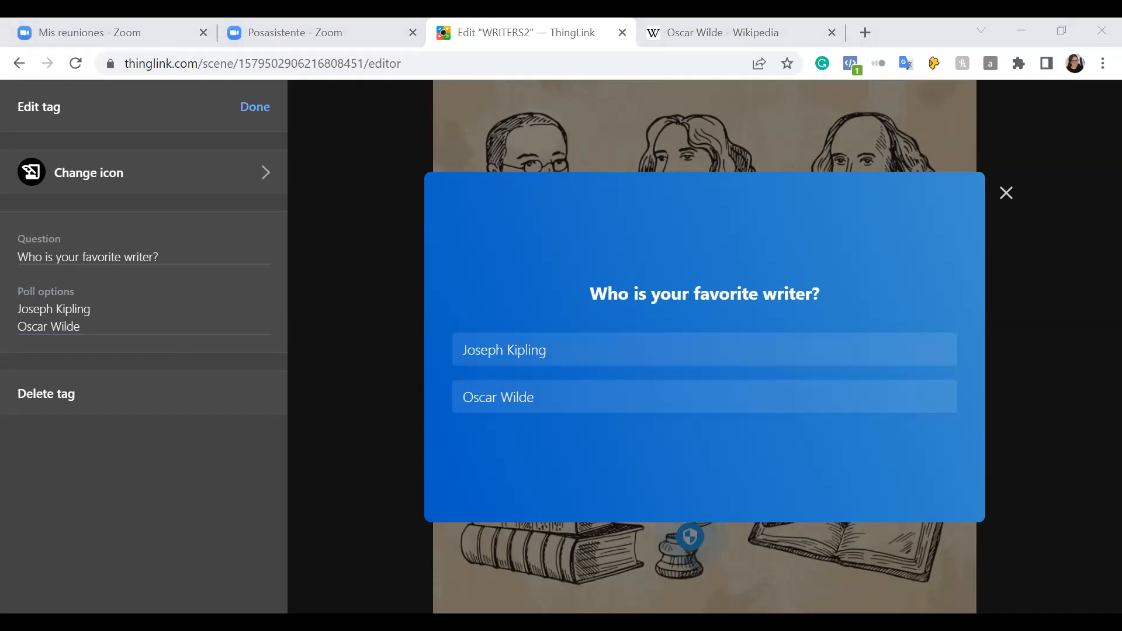
pyautogui.click(110, 329)
pyautogui.press('Return')
pyautogui.write('William Shakespeare')
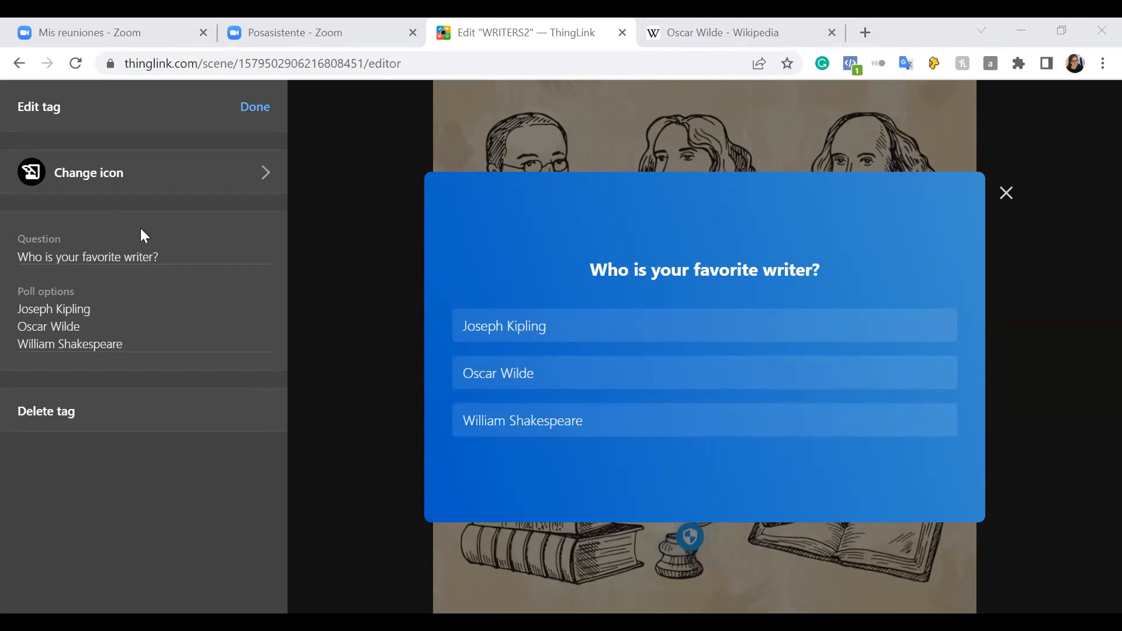
# Step: Finish editing the poll and position its tag at the lower edge of the open books
pyautogui.click(254, 114)
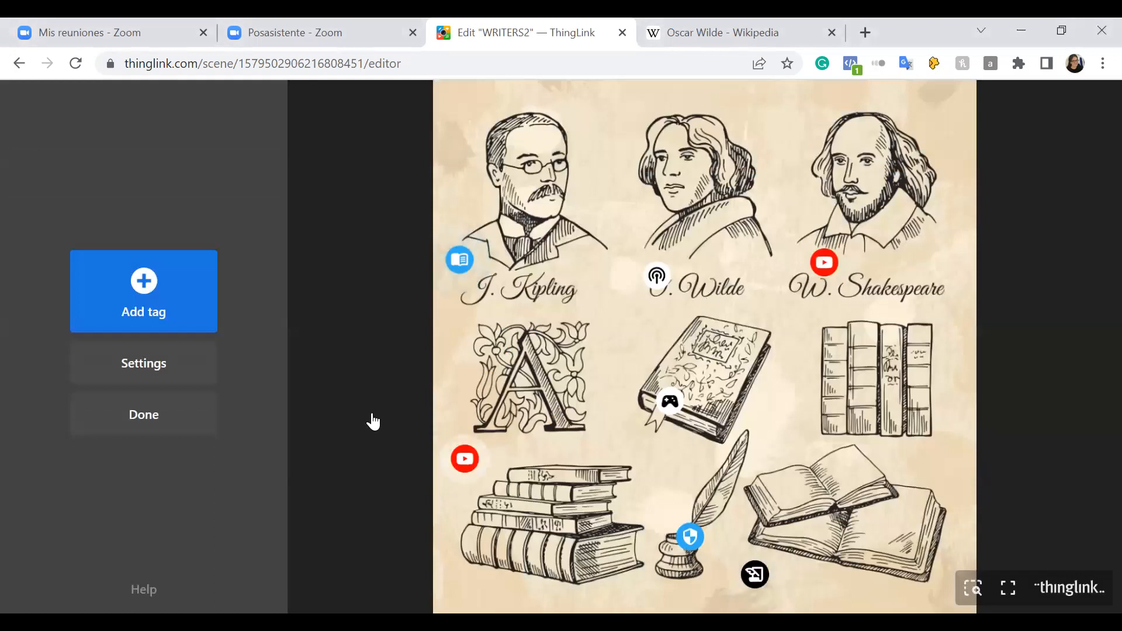
pyautogui.moveTo(757, 575); pyautogui.dragTo(839, 576)
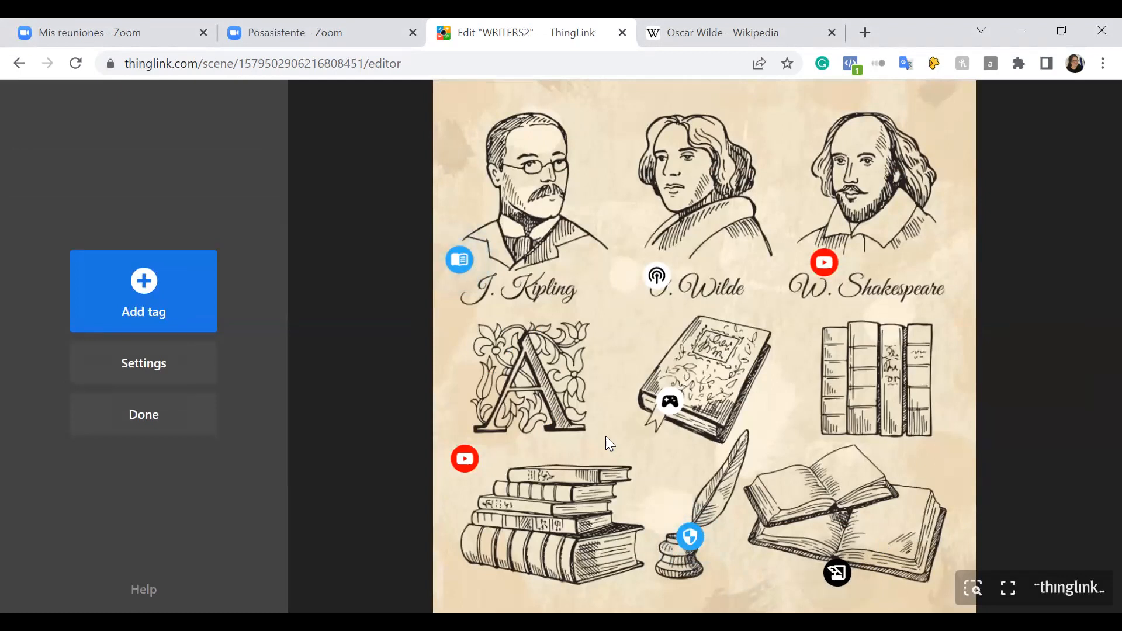
# Step: Create a tour tag in the WRITERS2 scene with the WILLIAM2 scene as its destination
pyautogui.click(192, 302)
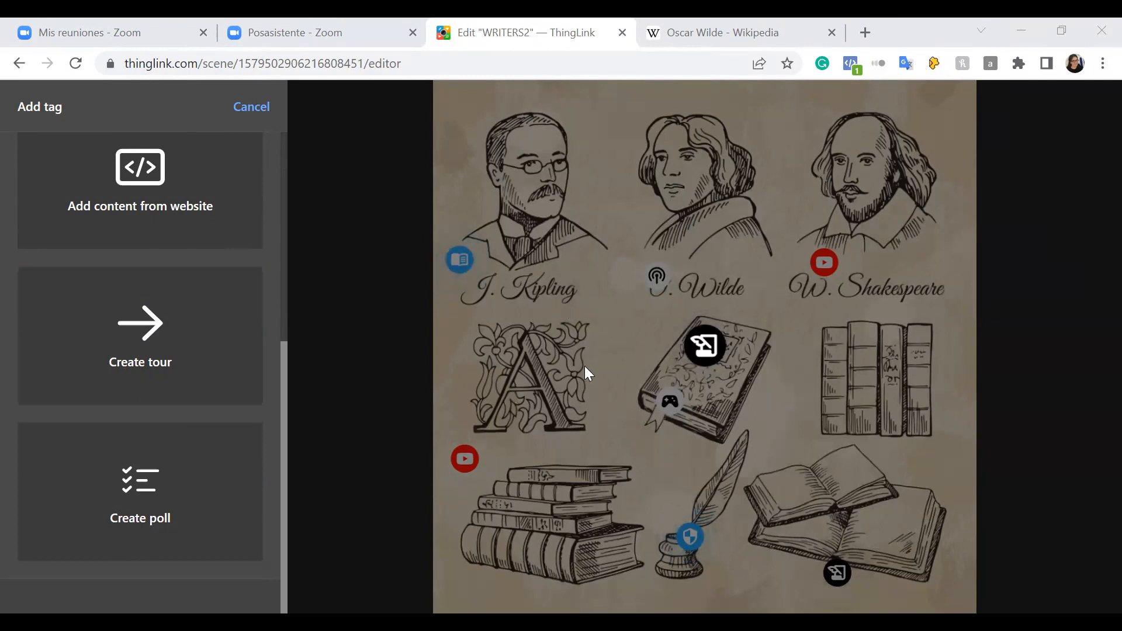
pyautogui.click(134, 343)
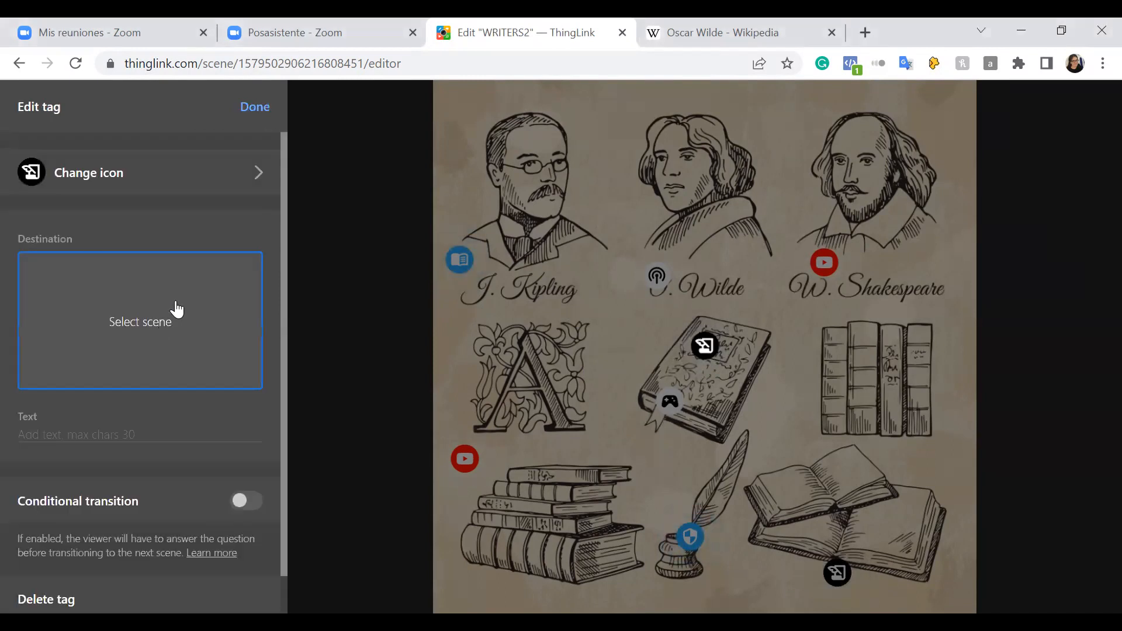
pyautogui.click(122, 316)
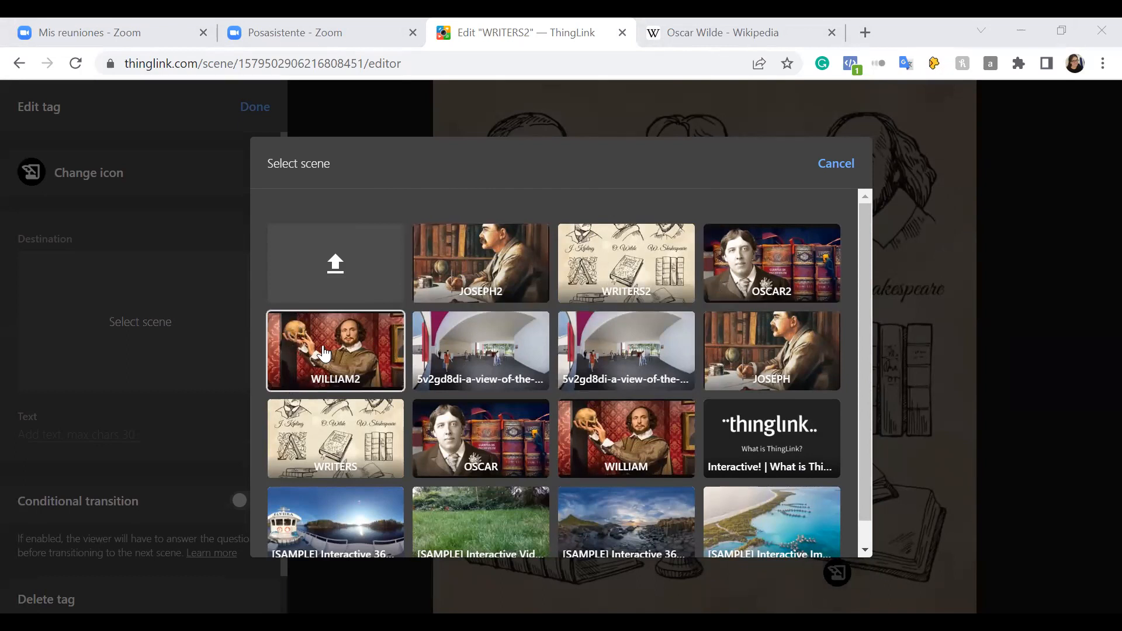
pyautogui.click(292, 368)
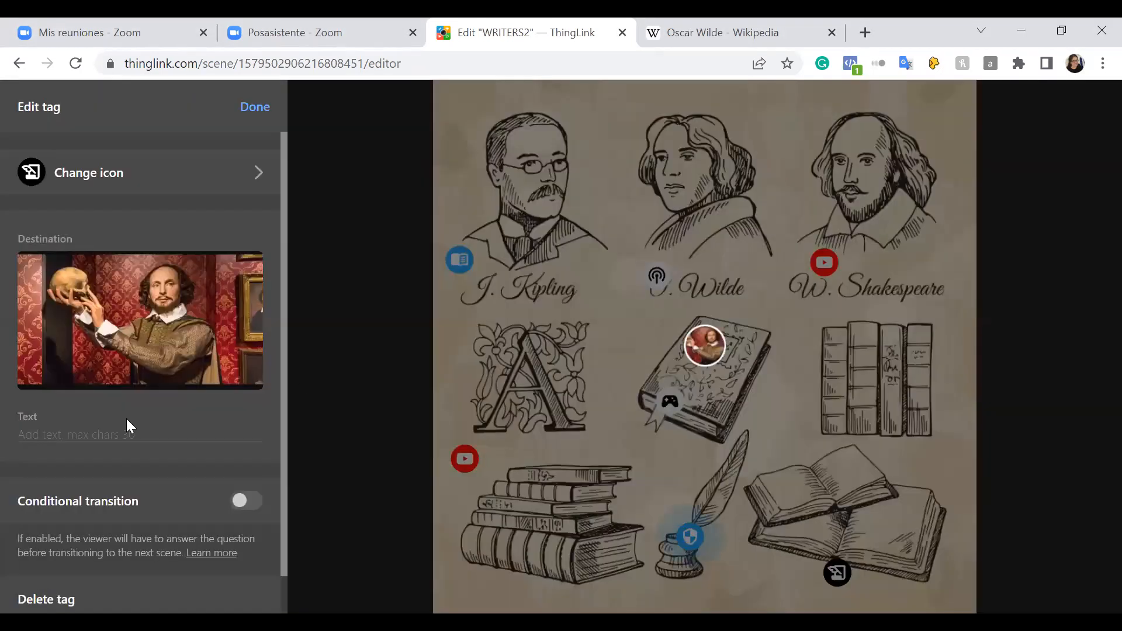
# Step: Set the tour tag's text to "Let's continue"
pyautogui.click(93, 435)
pyautogui.write('L')
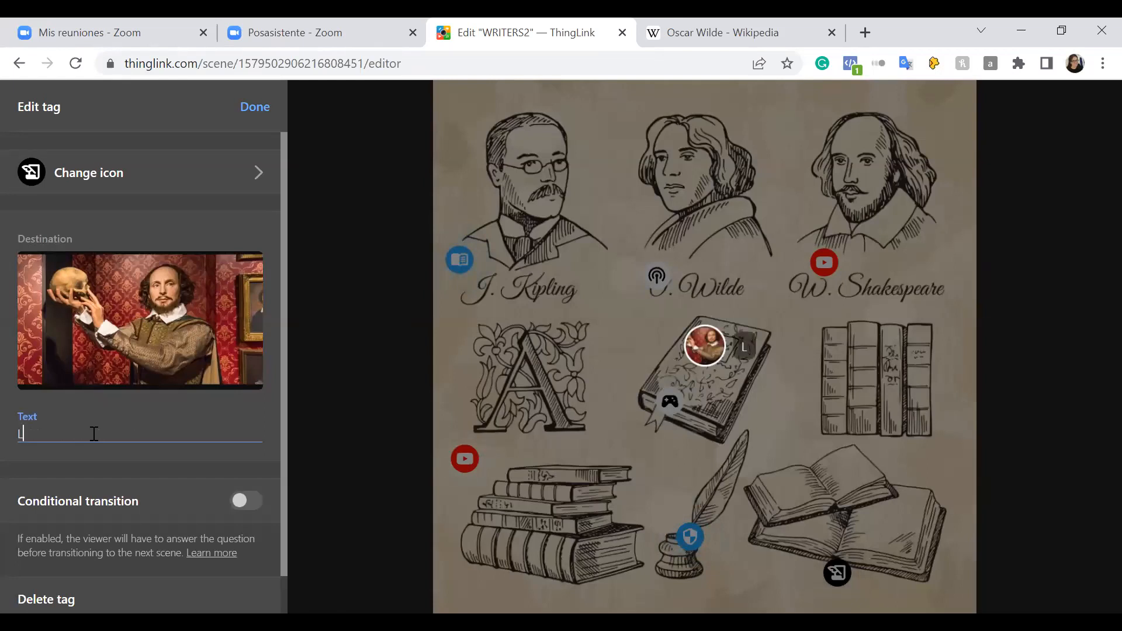
pyautogui.write("et's continue")
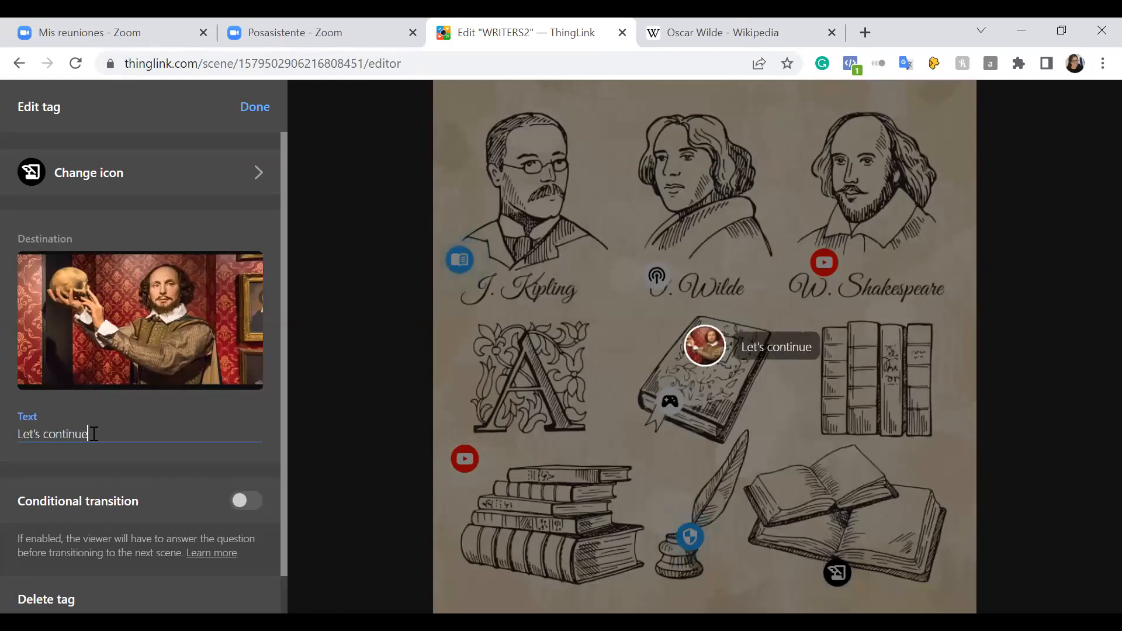
pyautogui.scroll(-1, 94, 434)
pyautogui.scroll(1, 109, 188)
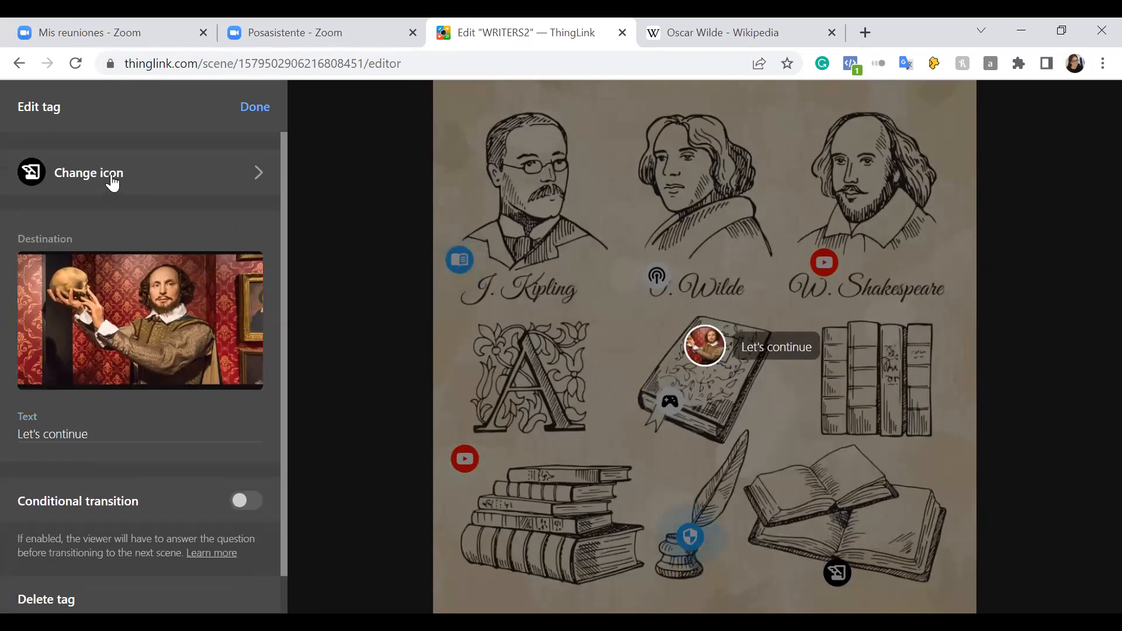
# Step: Change the tour tag's icon to the black right-pointing arrow from the Arrows, navigation group
pyautogui.click(111, 176)
pyautogui.scroll(-1, 164, 415)
pyautogui.scroll(-4, 164, 415)
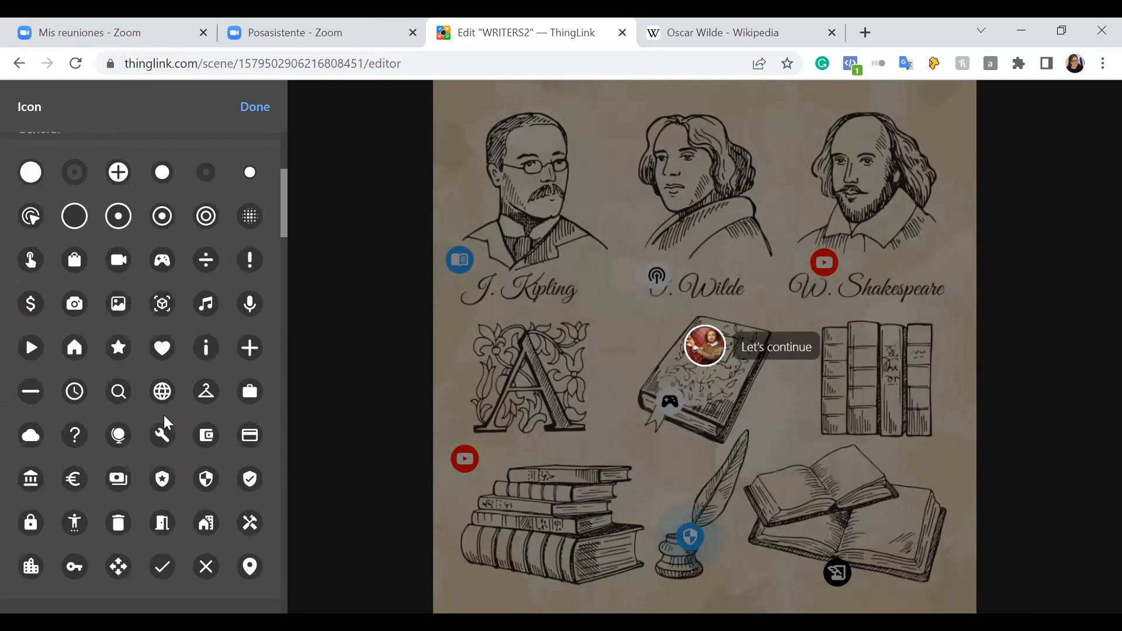
pyautogui.scroll(-1, 164, 415)
pyautogui.scroll(-4, 163, 415)
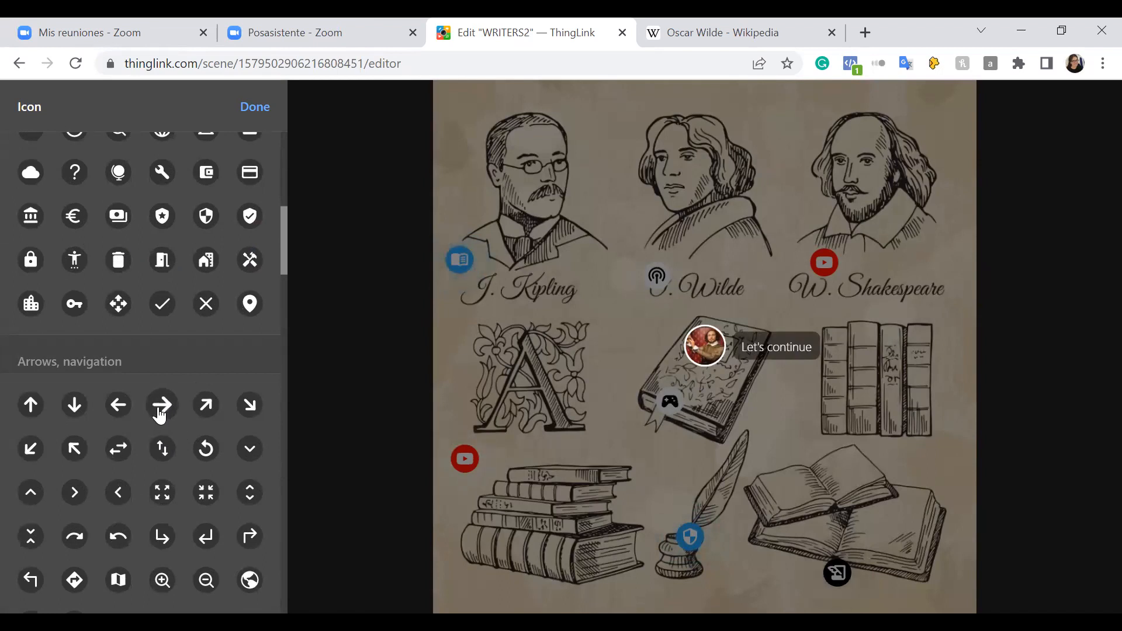
pyautogui.scroll(-10, 160, 418)
pyautogui.scroll(-15, 159, 416)
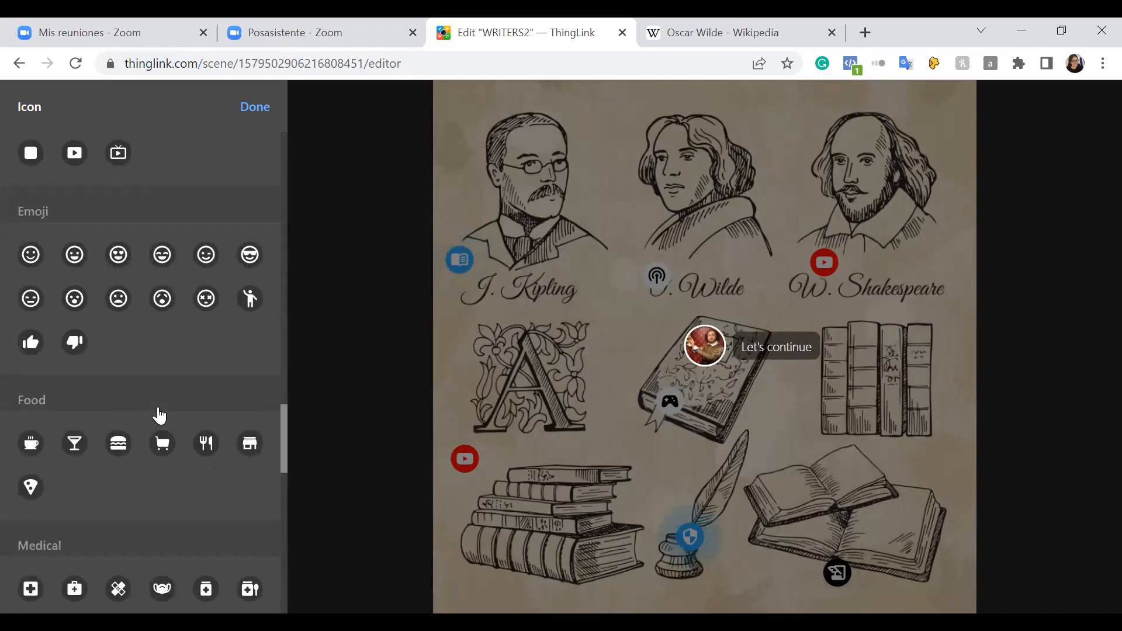
pyautogui.scroll(-3, 159, 416)
pyautogui.scroll(18, 159, 416)
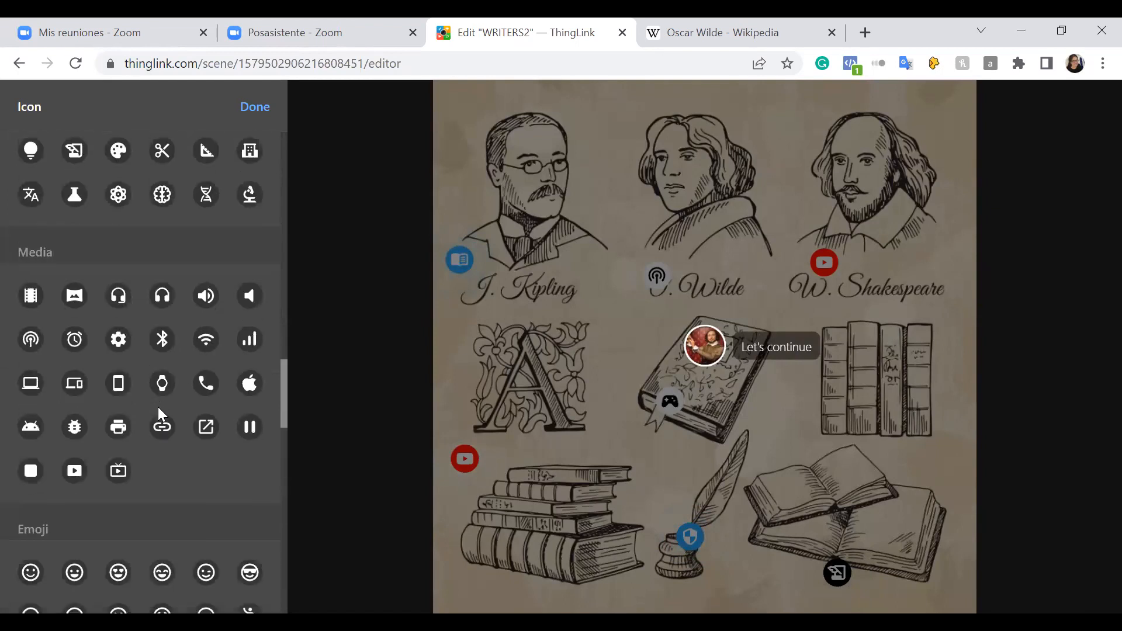
pyautogui.scroll(5, 158, 406)
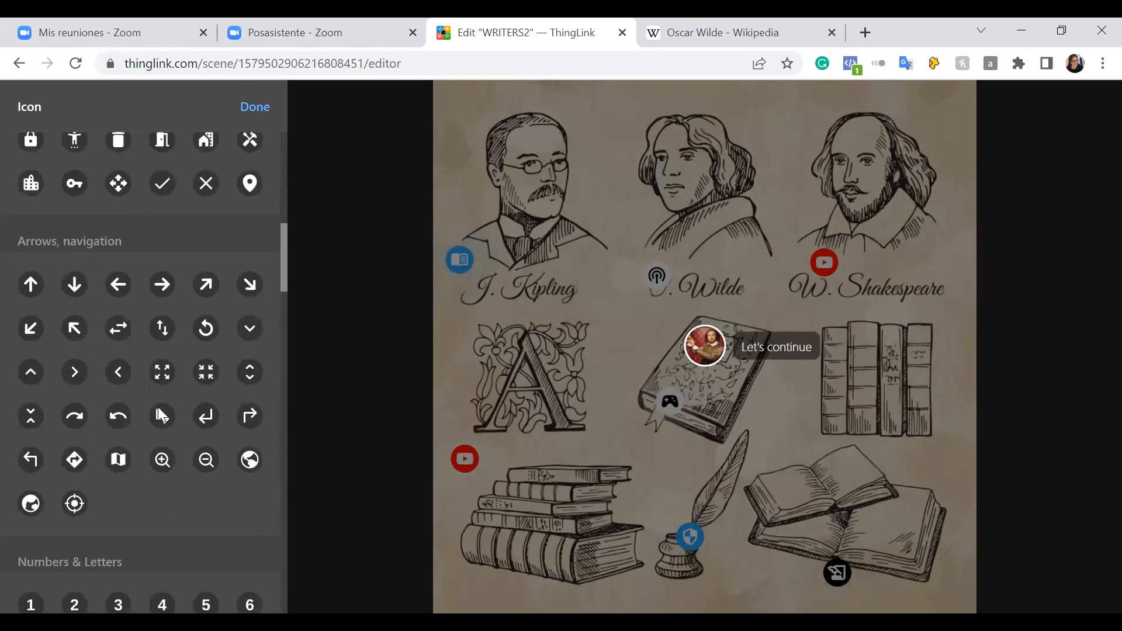
pyautogui.click(167, 292)
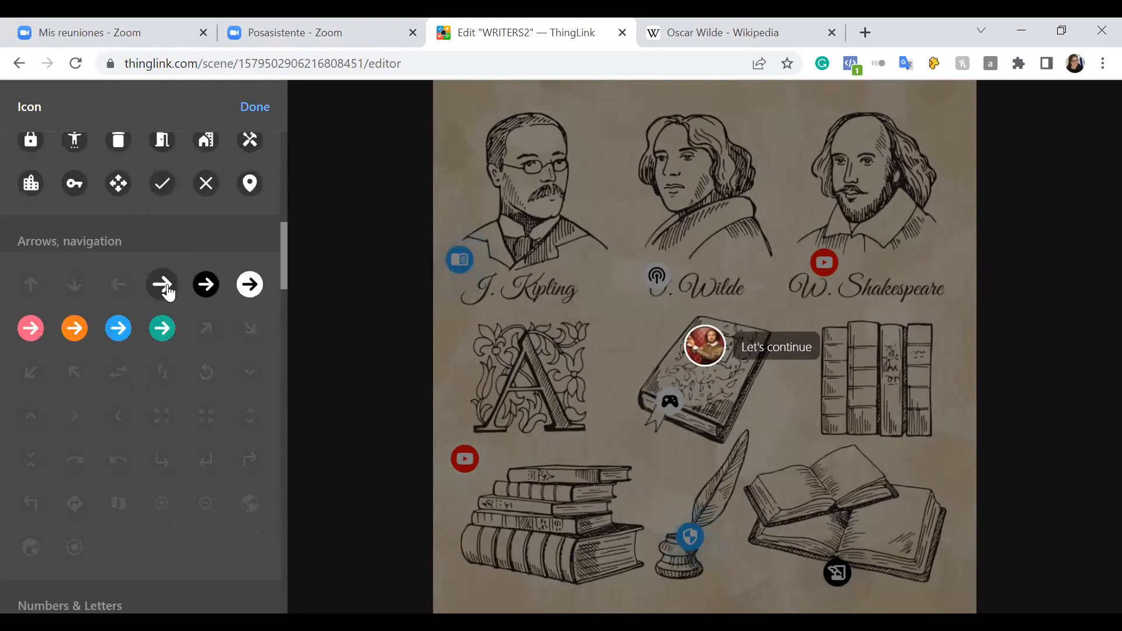
pyautogui.click(205, 289)
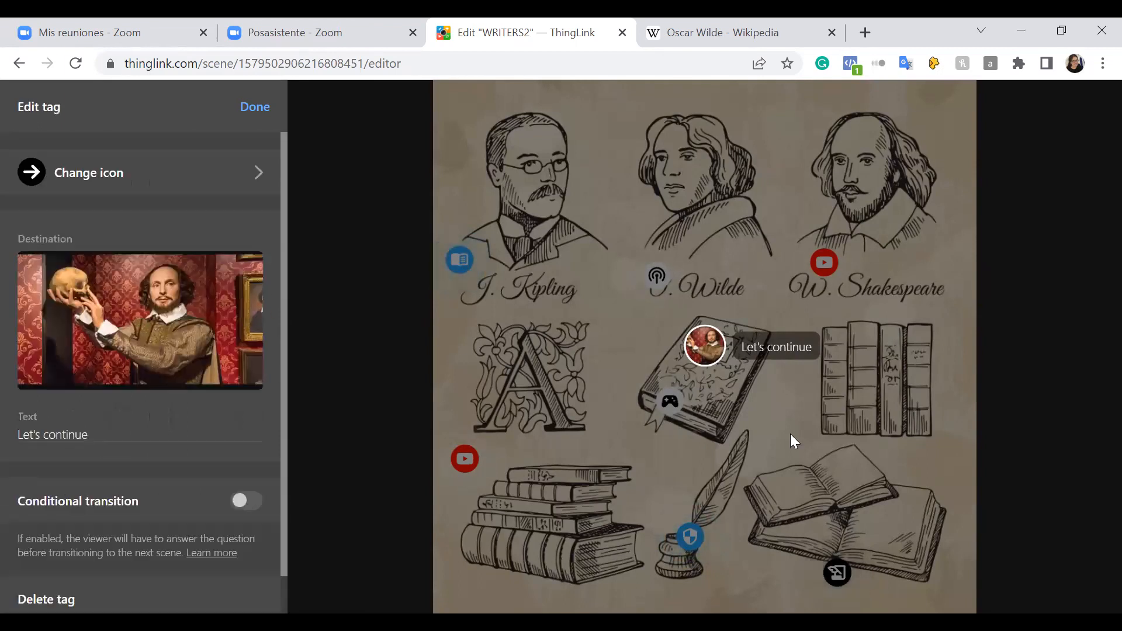
pyautogui.scroll(-1, 207, 487)
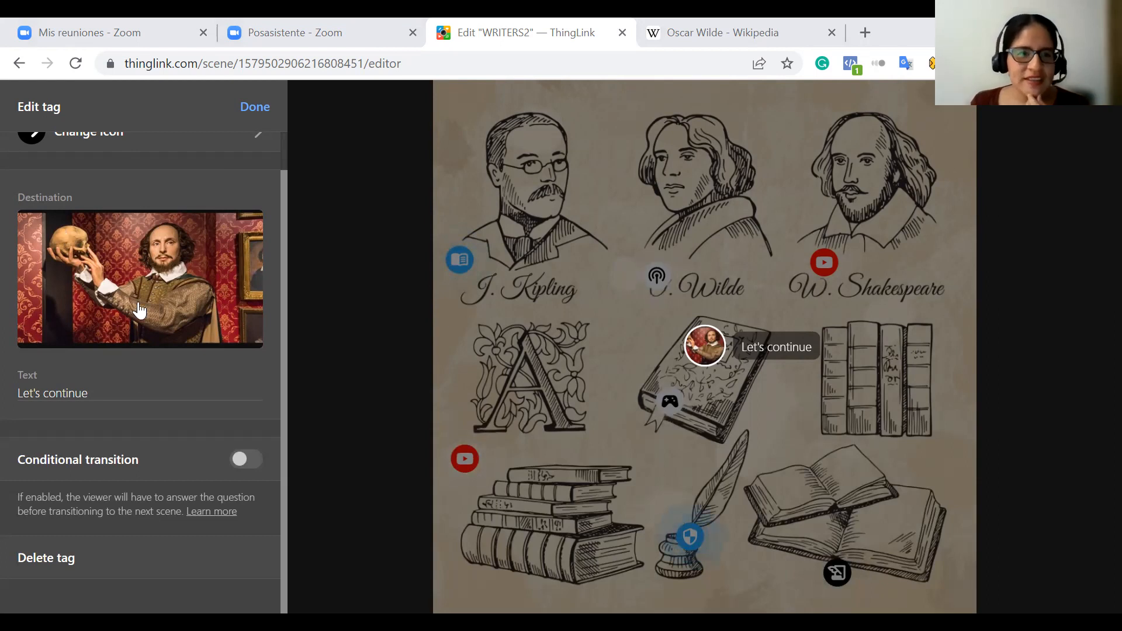
# Step: Enable a conditional transition on the "Let's continue" tag with the question "When was Oscar Wilde born?" and close the tag
pyautogui.click(240, 460)
pyautogui.scroll(-4, 163, 476)
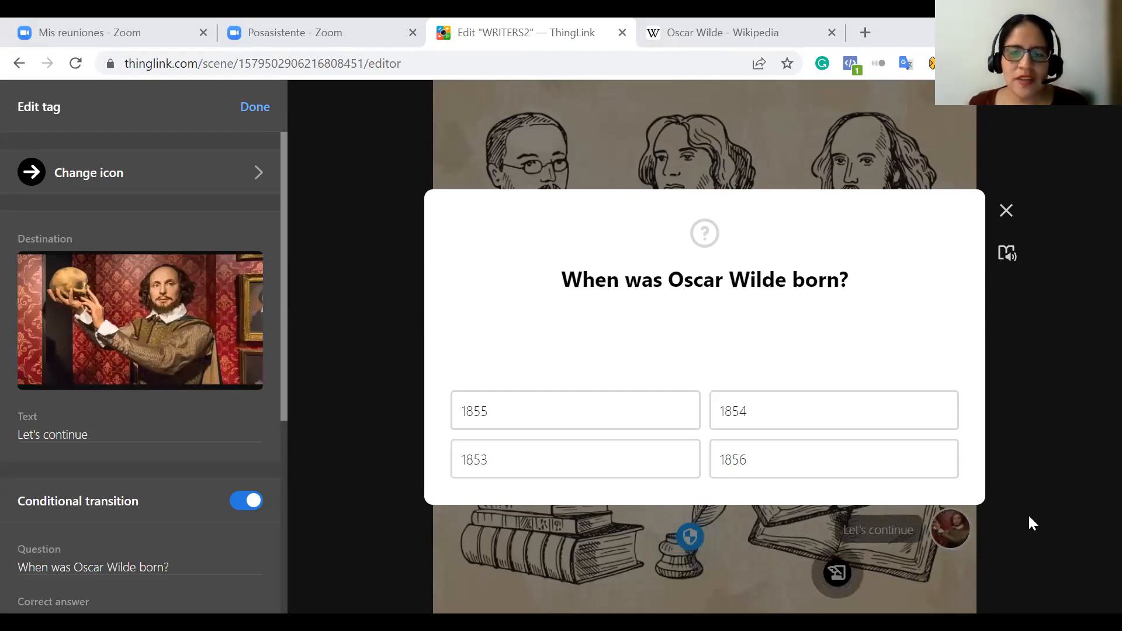
pyautogui.click(943, 539)
pyautogui.click(963, 538)
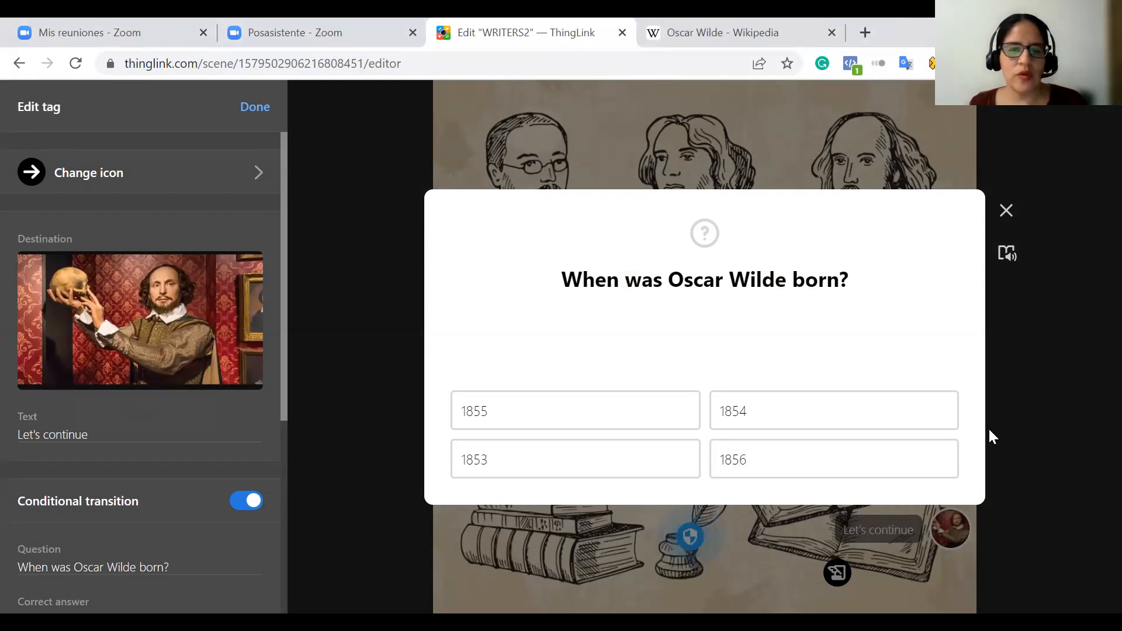
pyautogui.click(1070, 503)
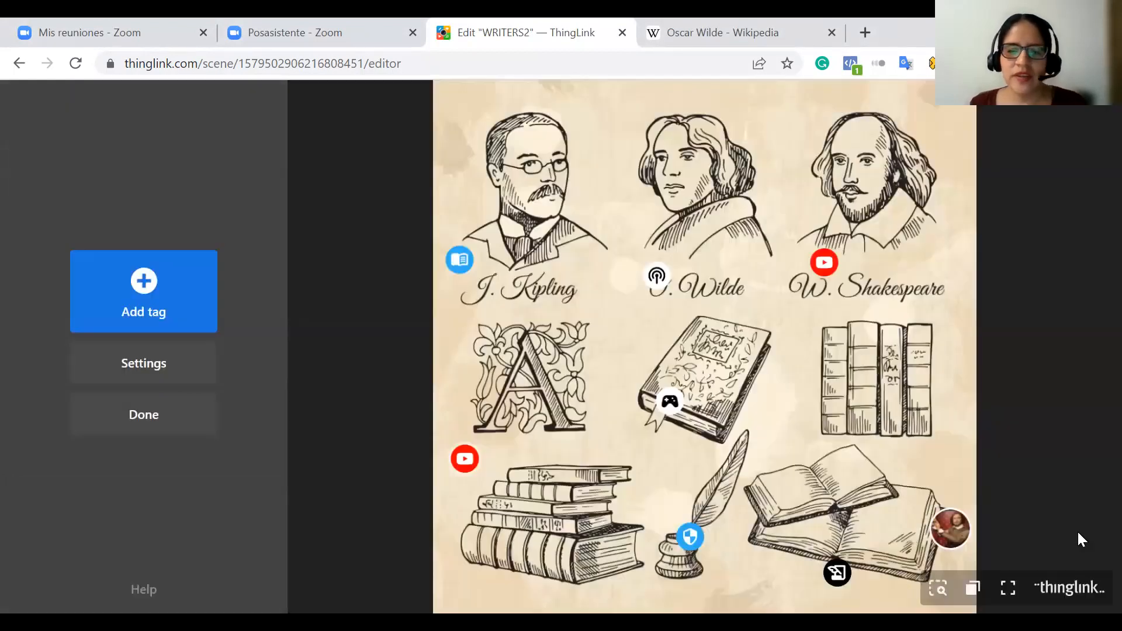
# Step: Reopen the "Let's continue" tag to review its settings, and finish editing the WRITERS2 scene
pyautogui.click(950, 529)
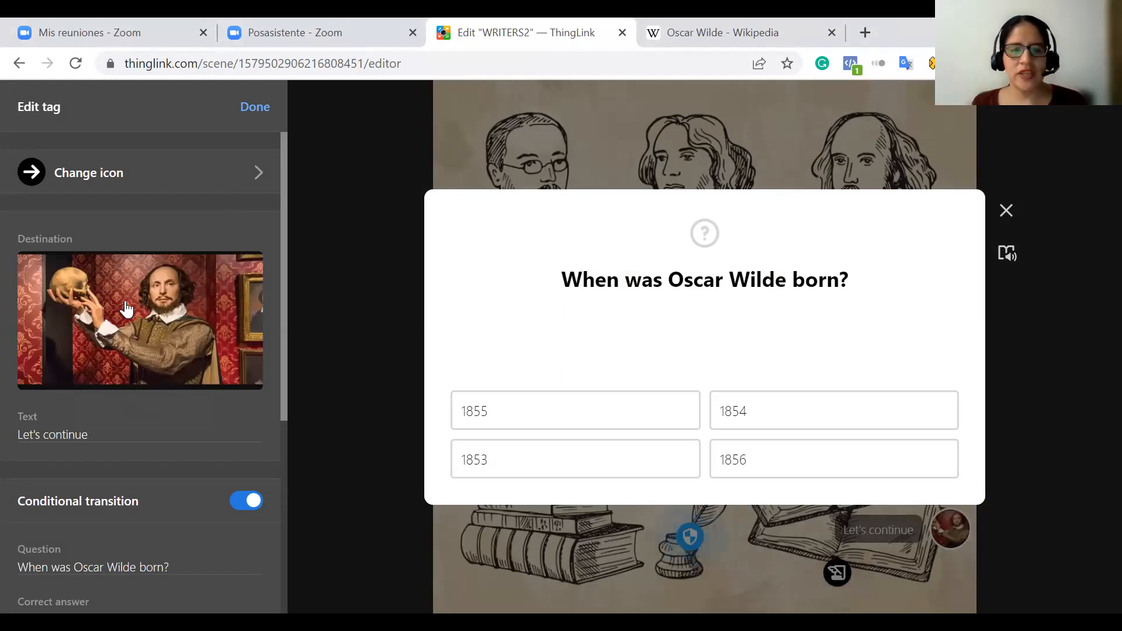
pyautogui.click(837, 570)
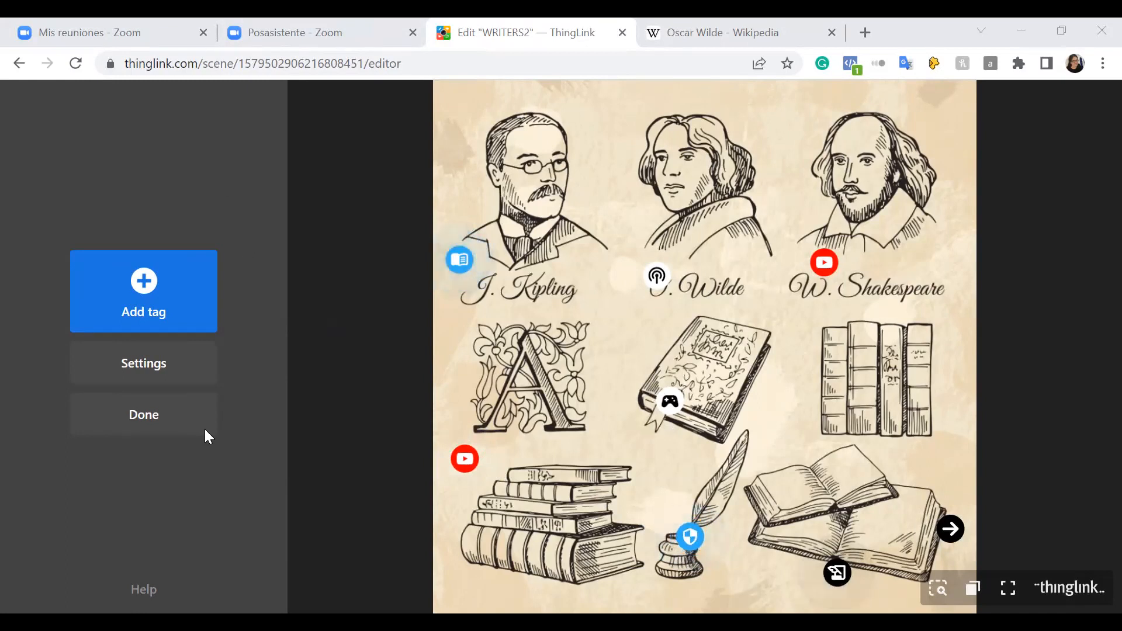
pyautogui.click(143, 419)
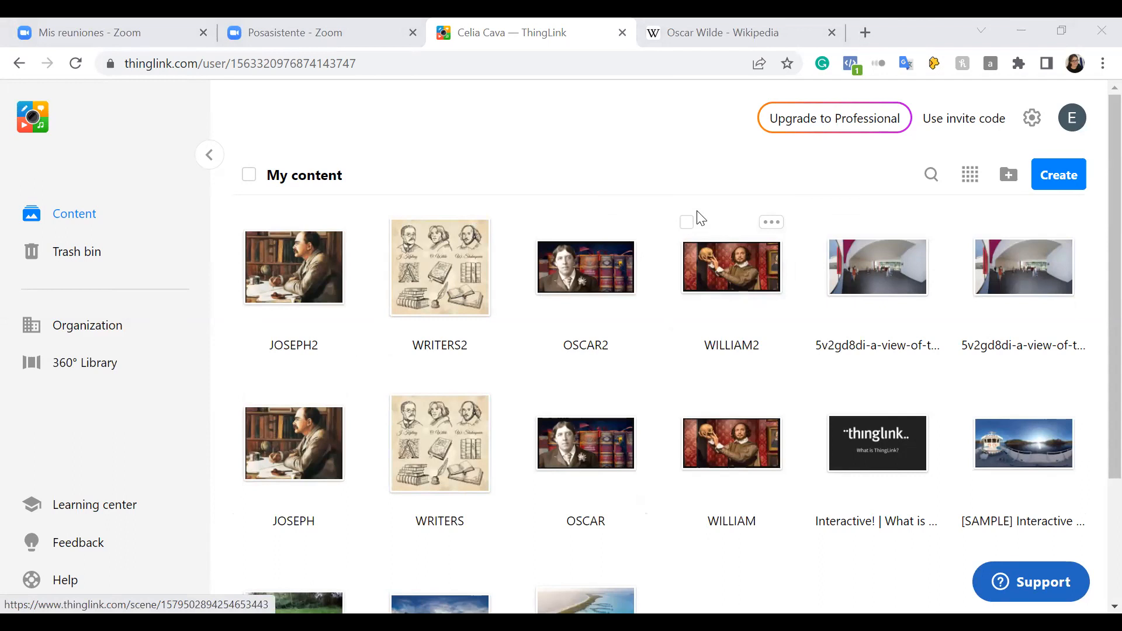
# Step: Set the privacy of the WILLIAM2 scene to Public and save it
pyautogui.click(773, 224)
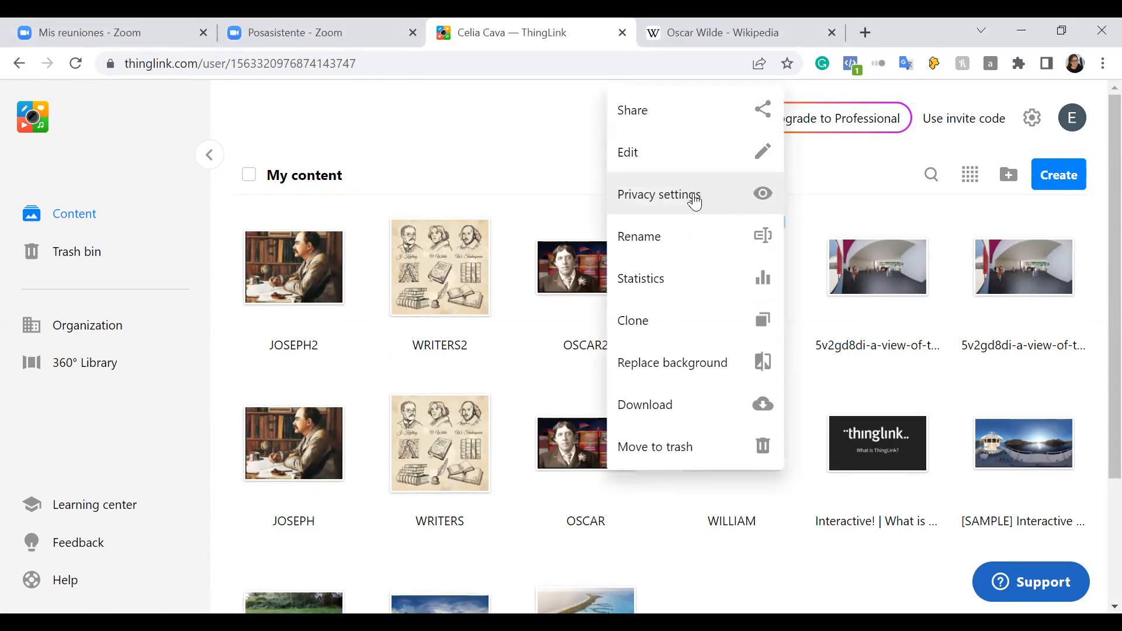
pyautogui.click(695, 199)
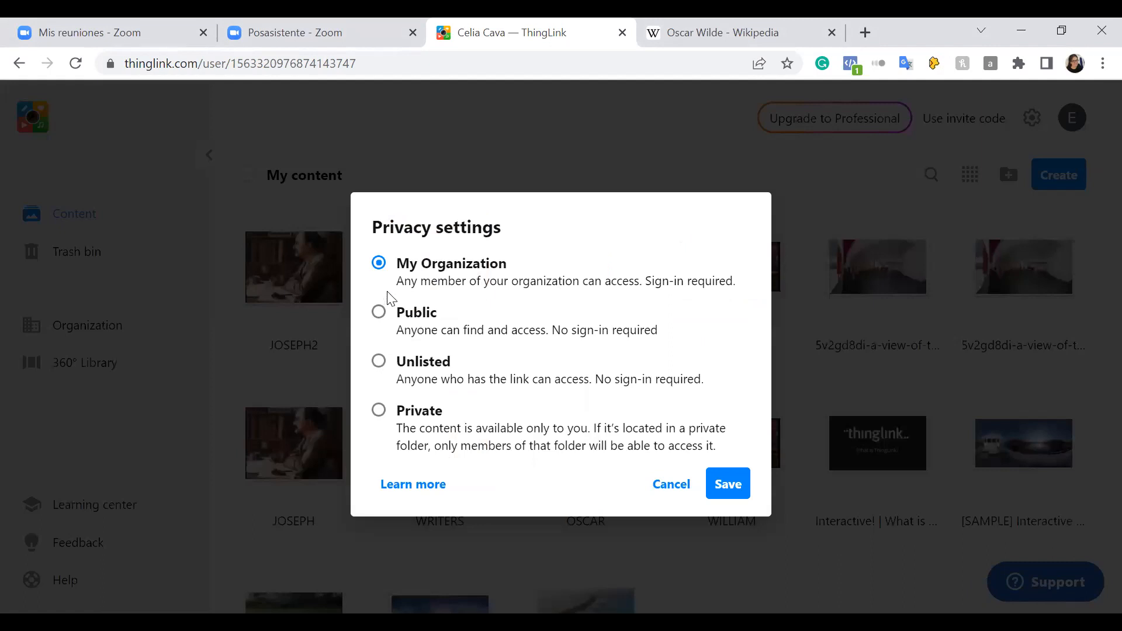
pyautogui.click(379, 314)
pyautogui.click(728, 484)
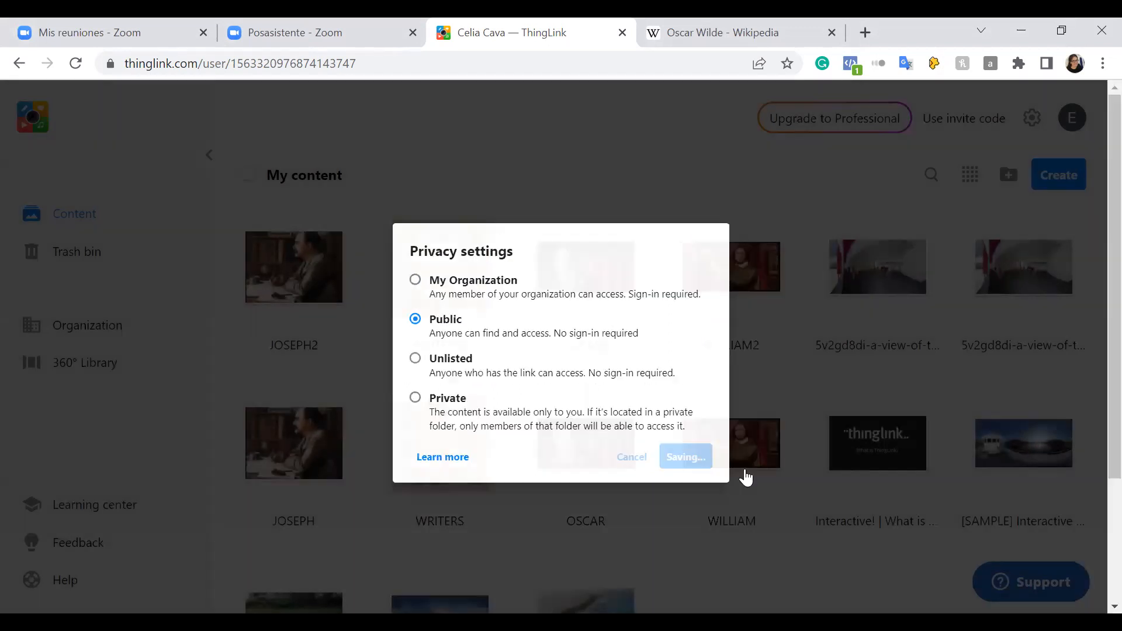
# Step: Set the privacy of the WRITERS2 scene to Public and save it
pyautogui.click(479, 223)
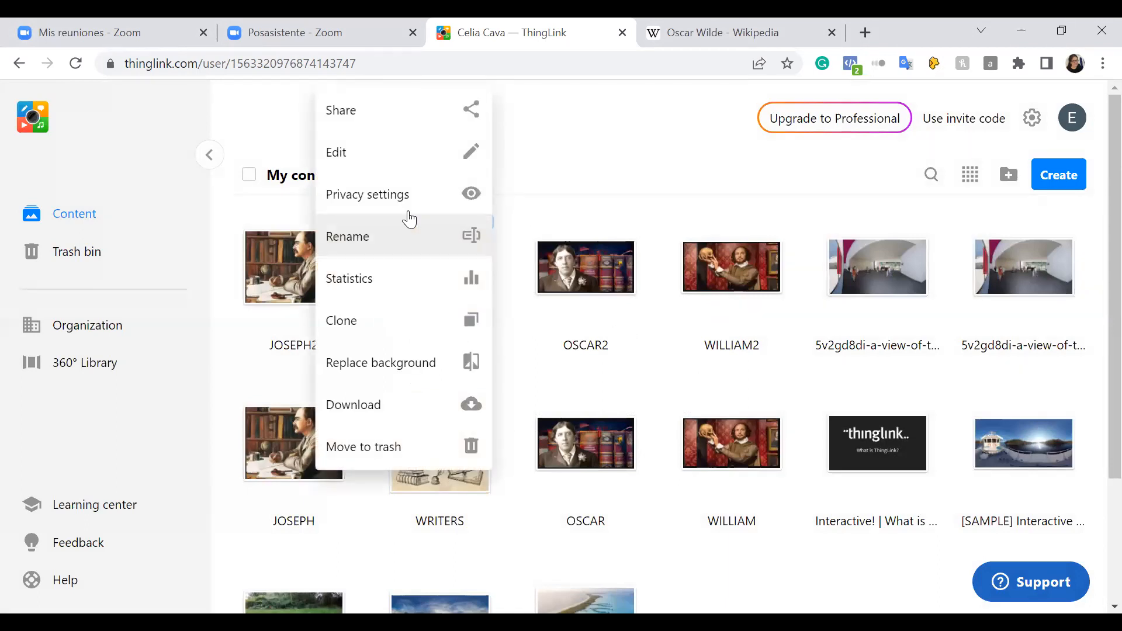
pyautogui.click(410, 205)
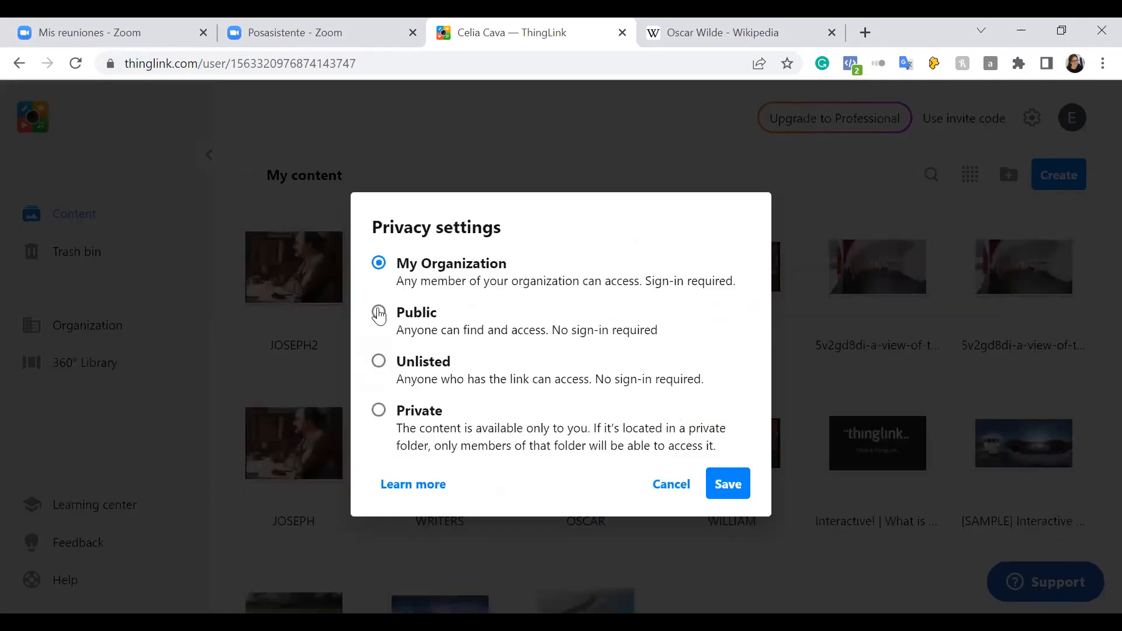
pyautogui.click(378, 314)
pyautogui.click(725, 485)
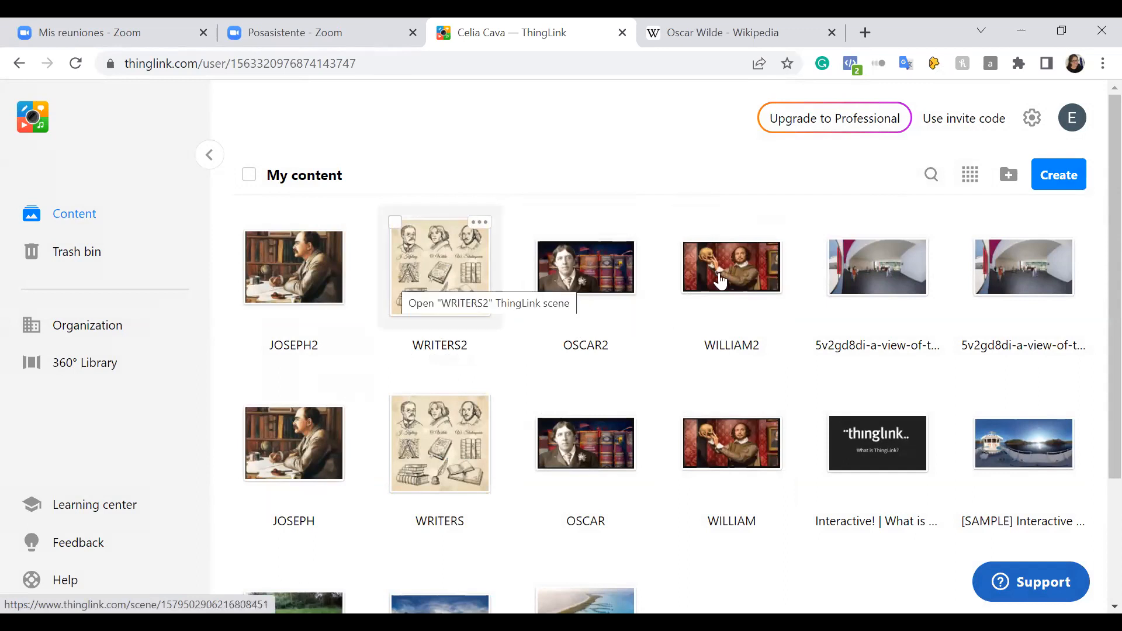
# Step: Open the WILLIAM2 scene for editing and add a text and media tag
pyautogui.moveTo(768, 248)
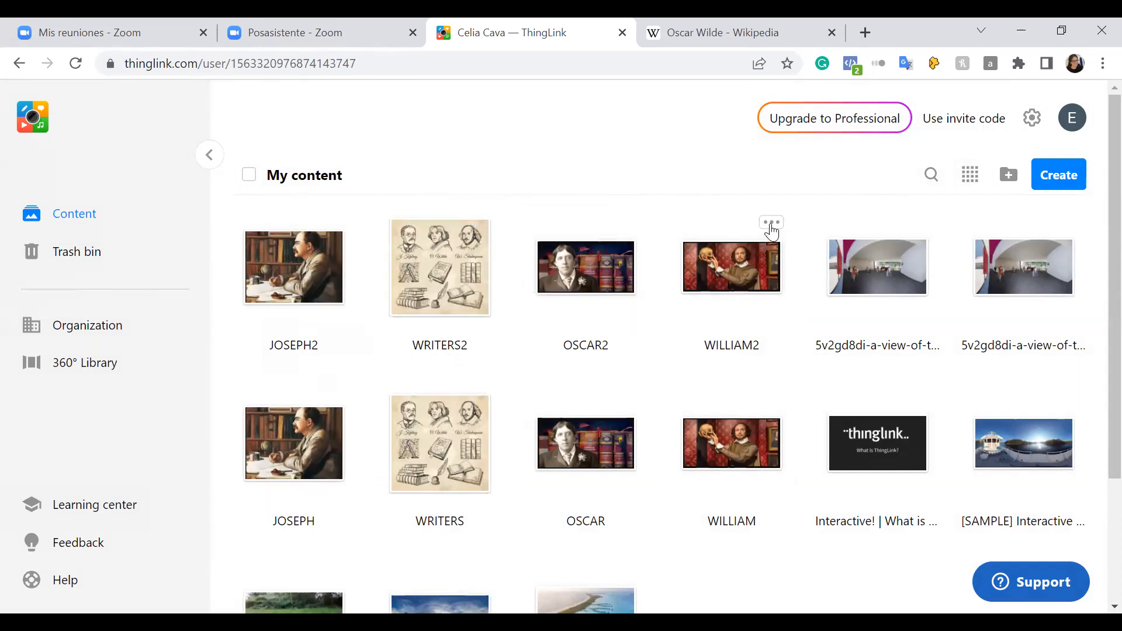
pyautogui.click(772, 232)
pyautogui.click(101, 176)
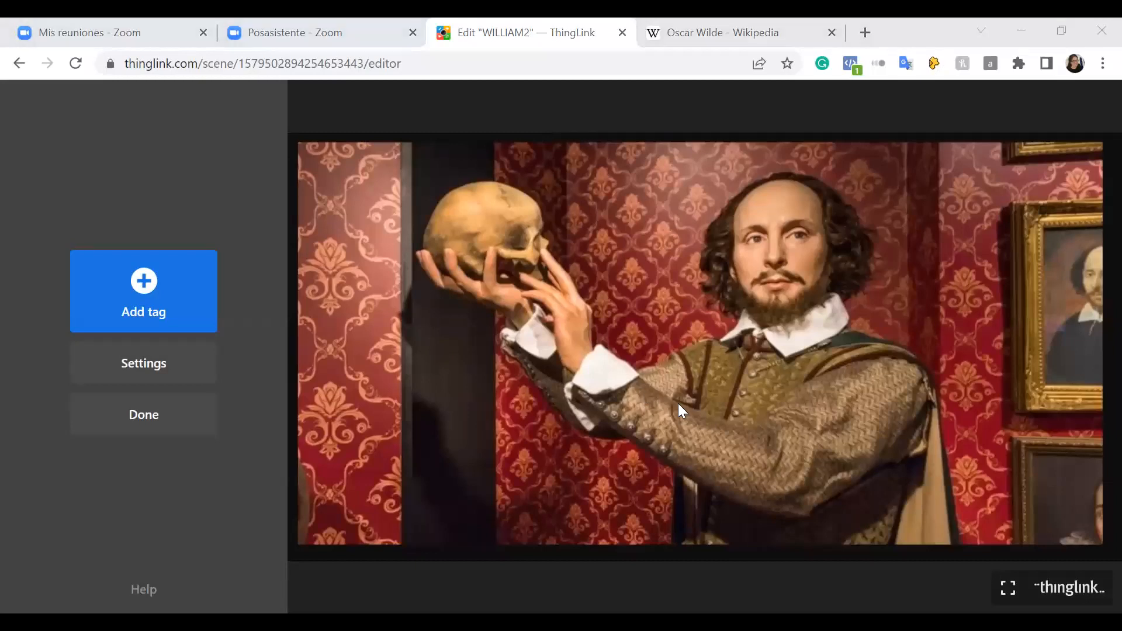
pyautogui.click(145, 294)
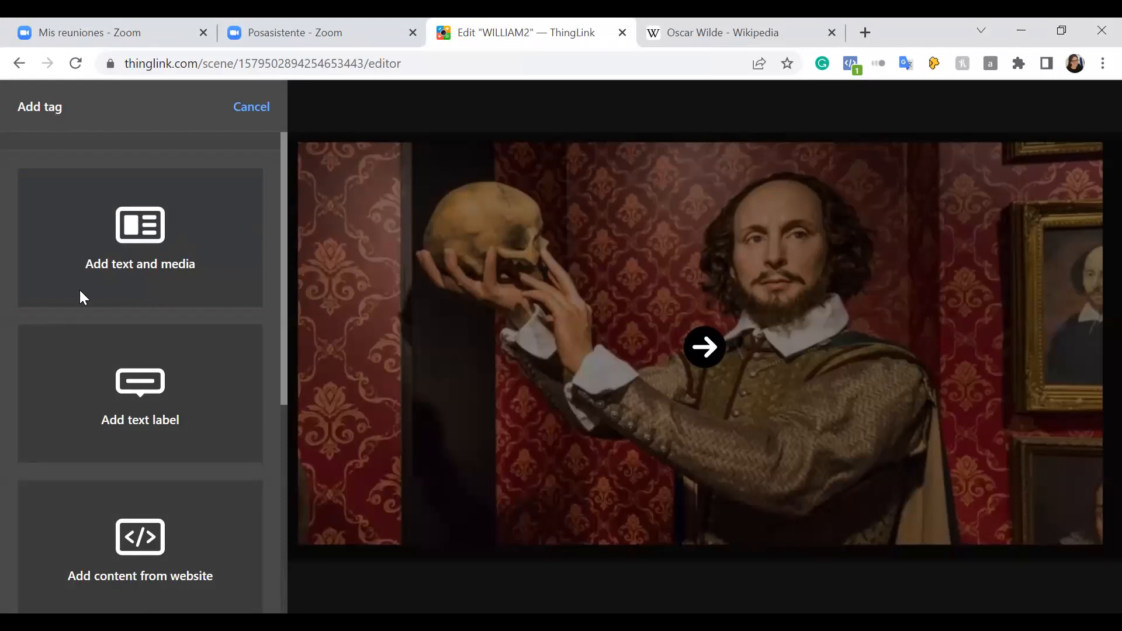
pyautogui.click(134, 270)
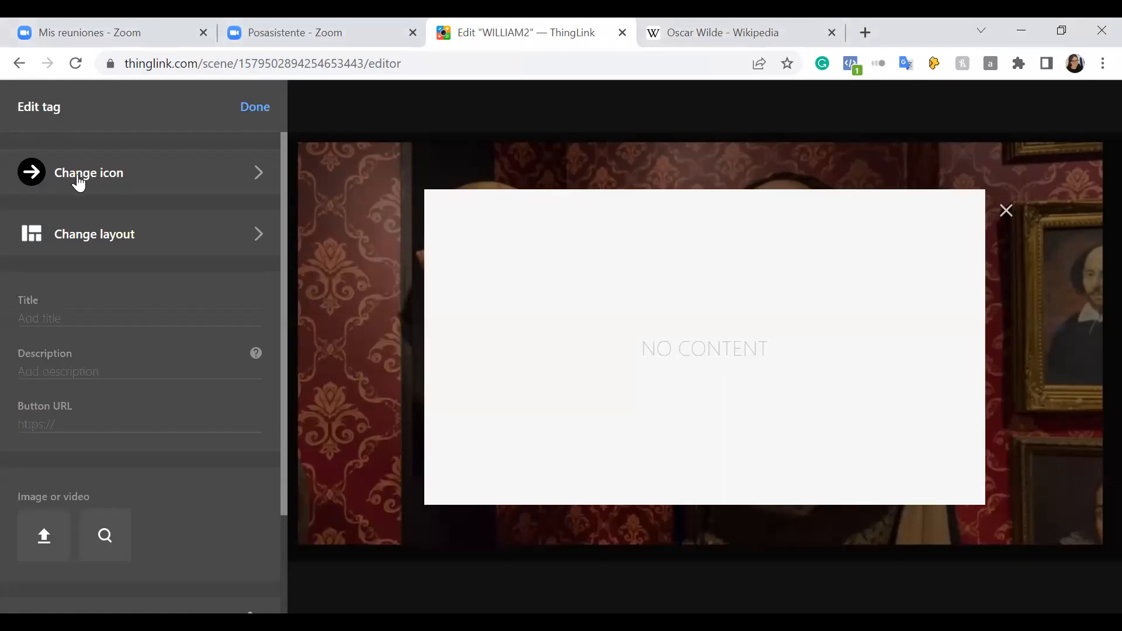
# Step: Give the new tag the black number 1 icon and the title "Biography"
pyautogui.click(79, 182)
pyautogui.scroll(-15, 118, 377)
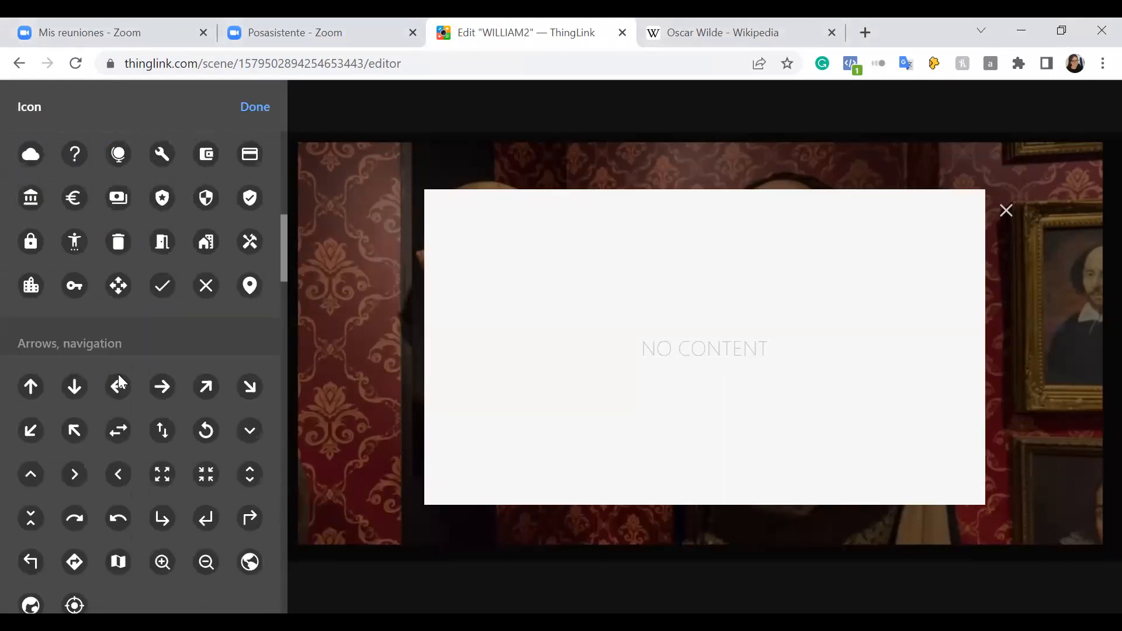
pyautogui.click(31, 437)
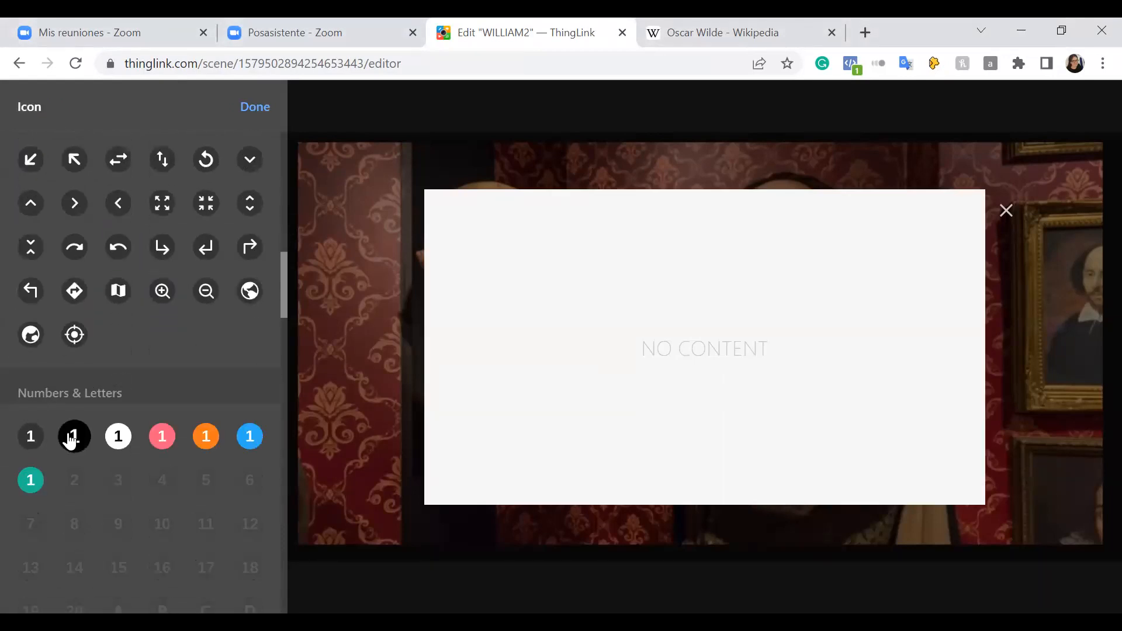
pyautogui.click(74, 436)
pyautogui.click(75, 300)
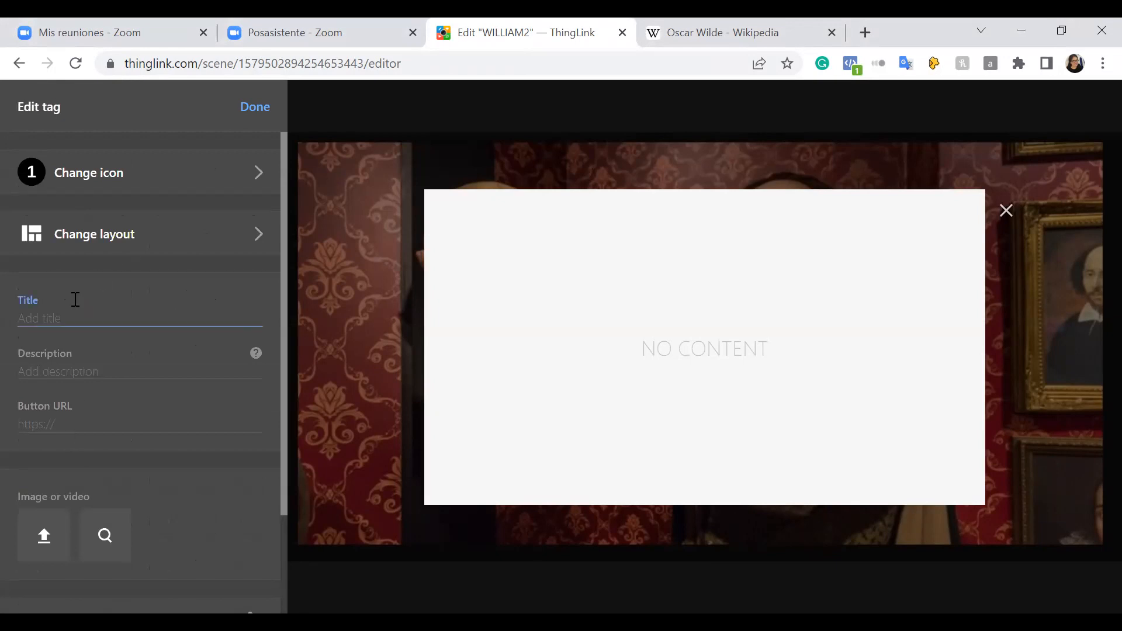
pyautogui.write('Biography')
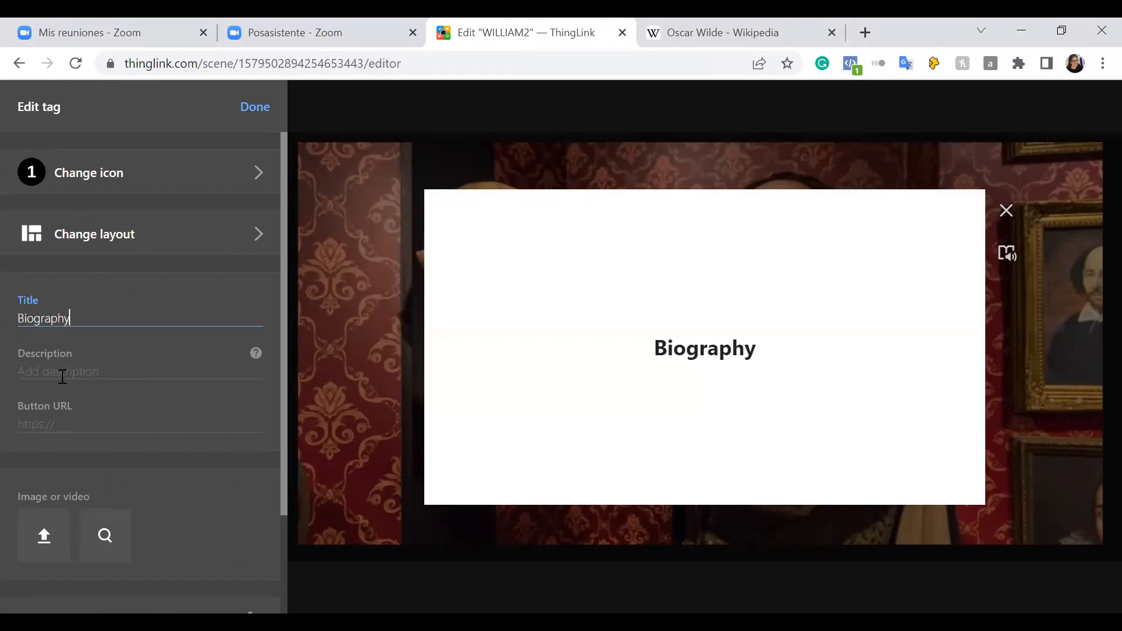
# Step: Upload the video file william from the Thinglink folder to the Biography tag and pause its playback
pyautogui.scroll(-2, 34, 314)
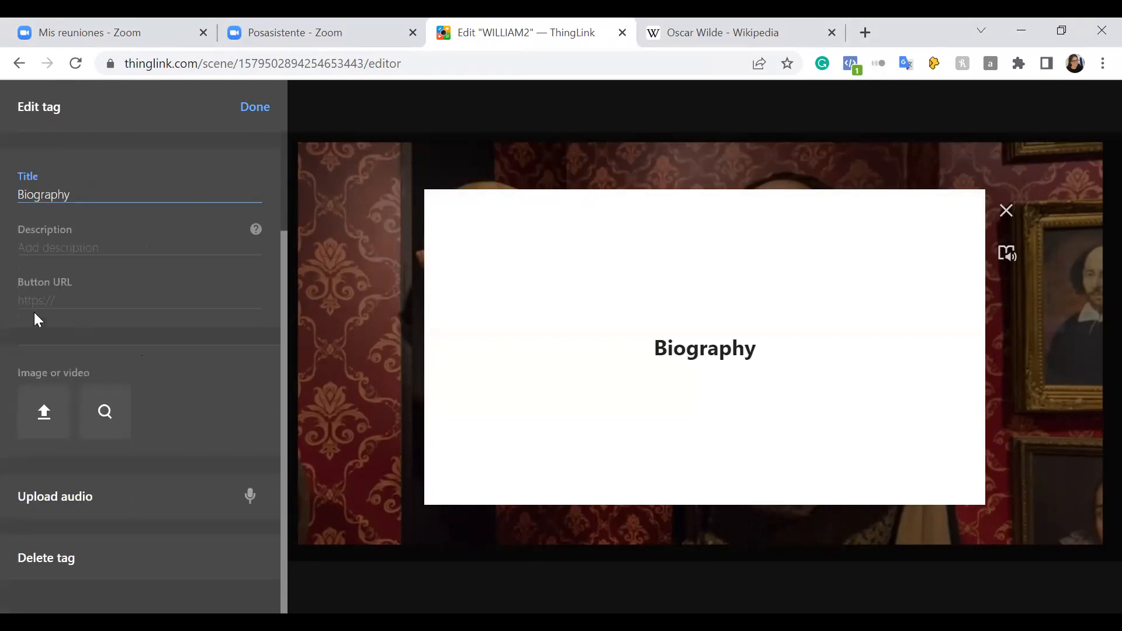
pyautogui.click(36, 413)
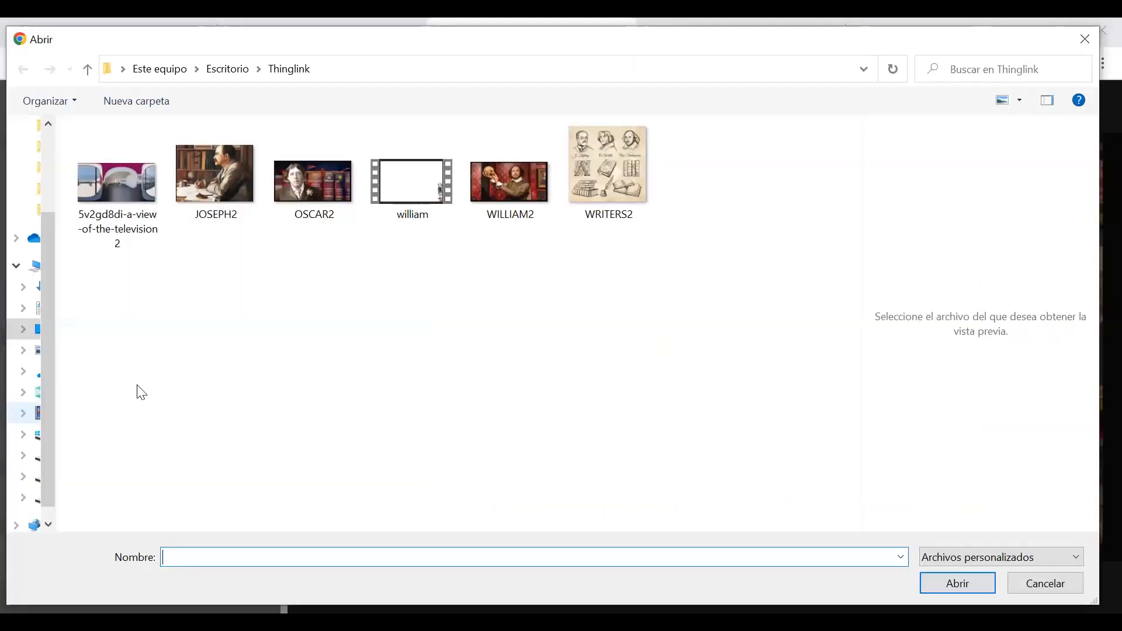
pyautogui.click(1078, 42)
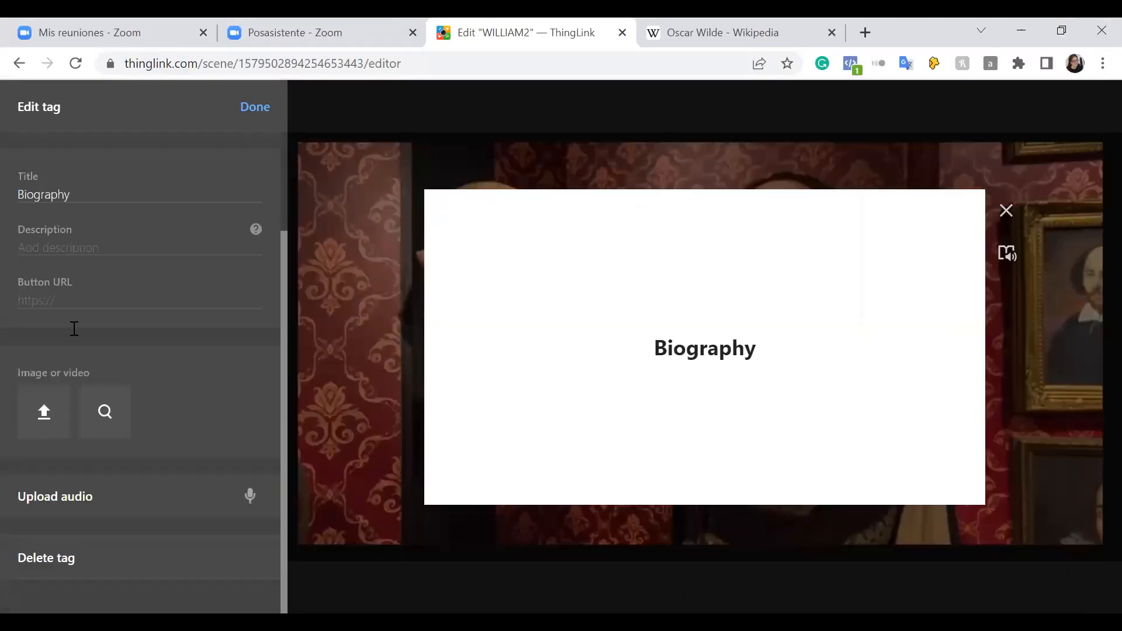
pyautogui.click(44, 409)
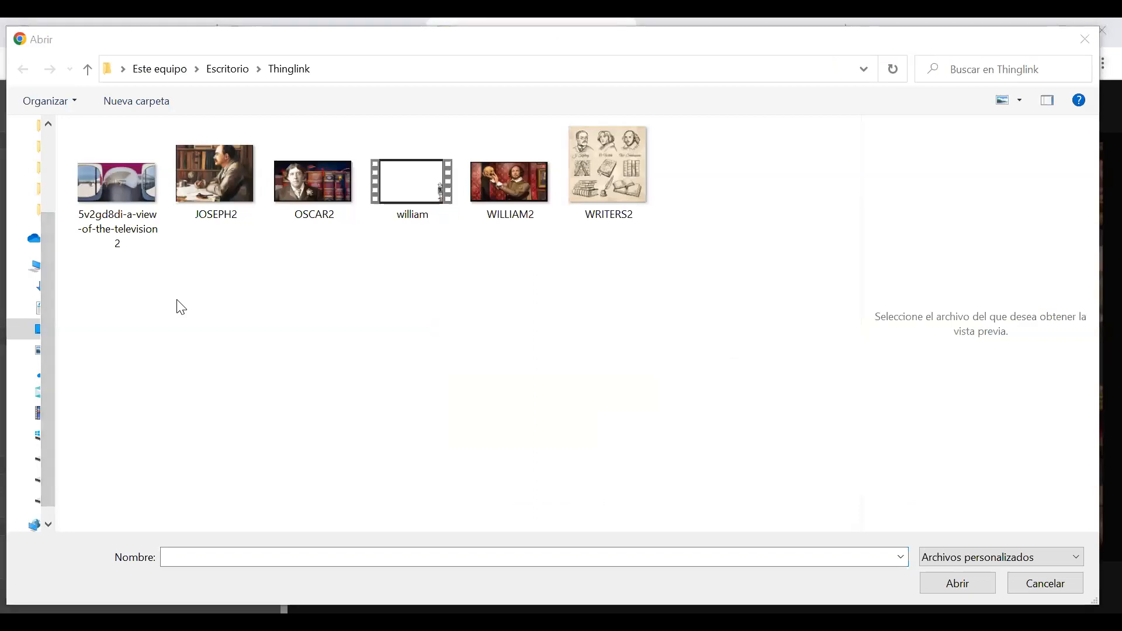
pyautogui.moveTo(369, 274)
pyautogui.mouseDown()
pyautogui.moveTo(398, 229)
pyautogui.moveTo(387, 225)
pyautogui.moveTo(399, 245)
pyautogui.mouseUp()
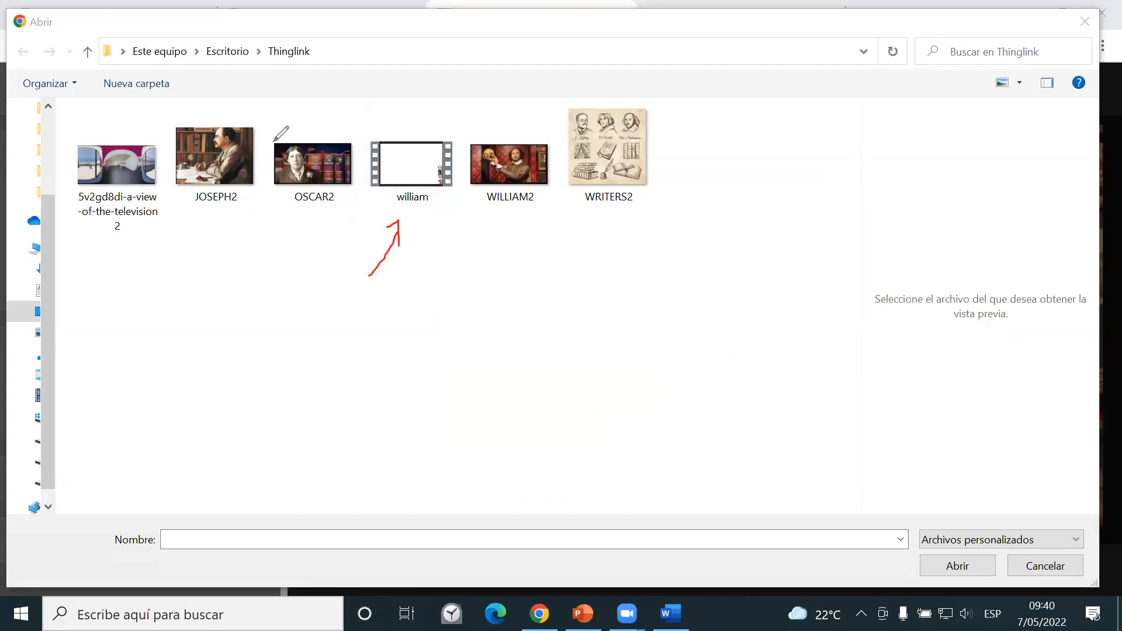
pyautogui.click(412, 164)
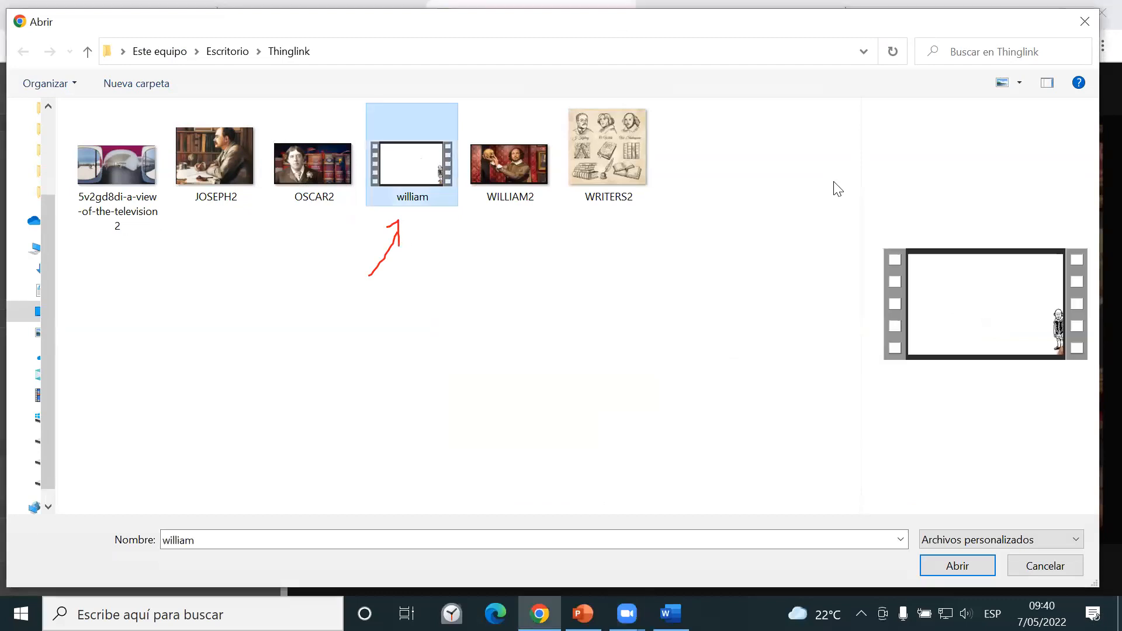
pyautogui.click(958, 565)
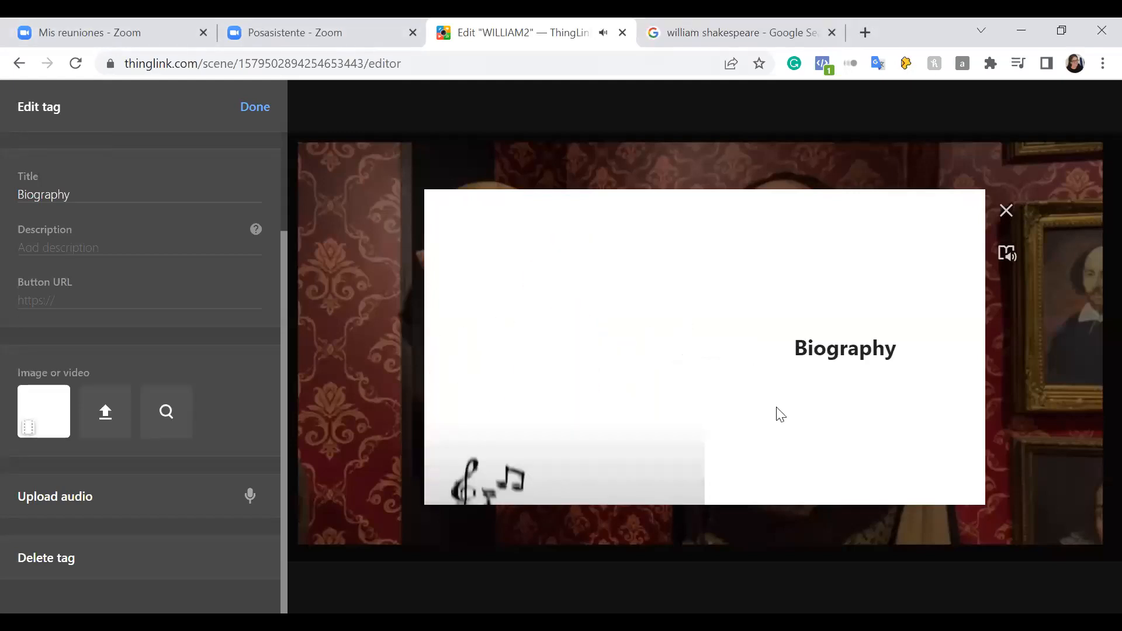
pyautogui.click(441, 476)
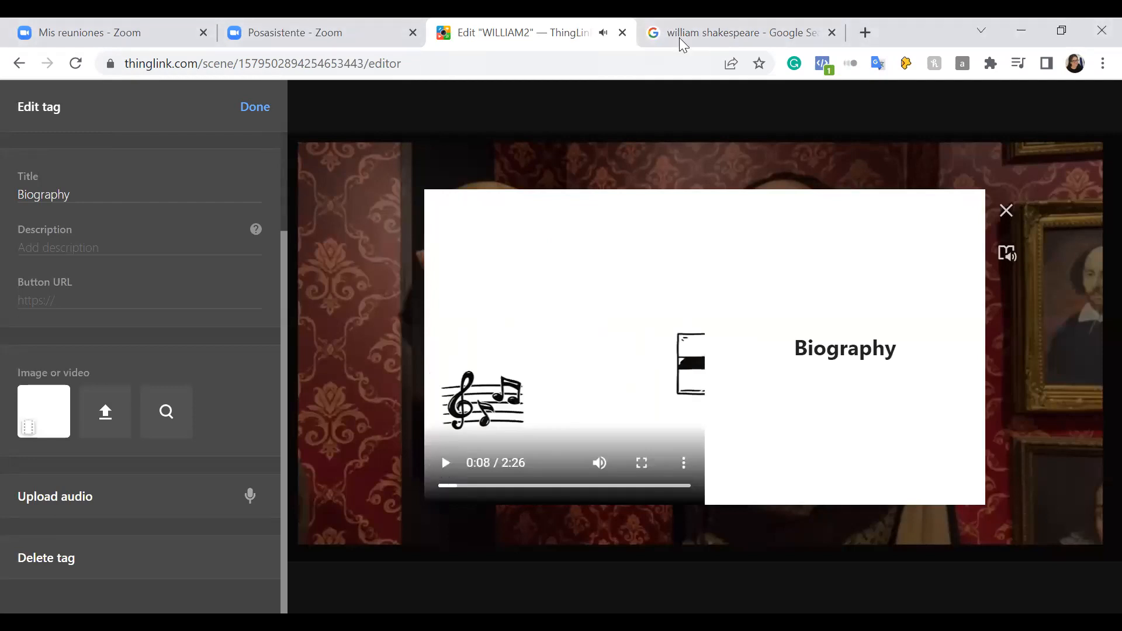
# Step: Open the William Shakespeare Wikipedia article from the search results and copy its first introductory paragraph
pyautogui.hotkey('ctrl', 'Tab')
pyautogui.click(273, 281)
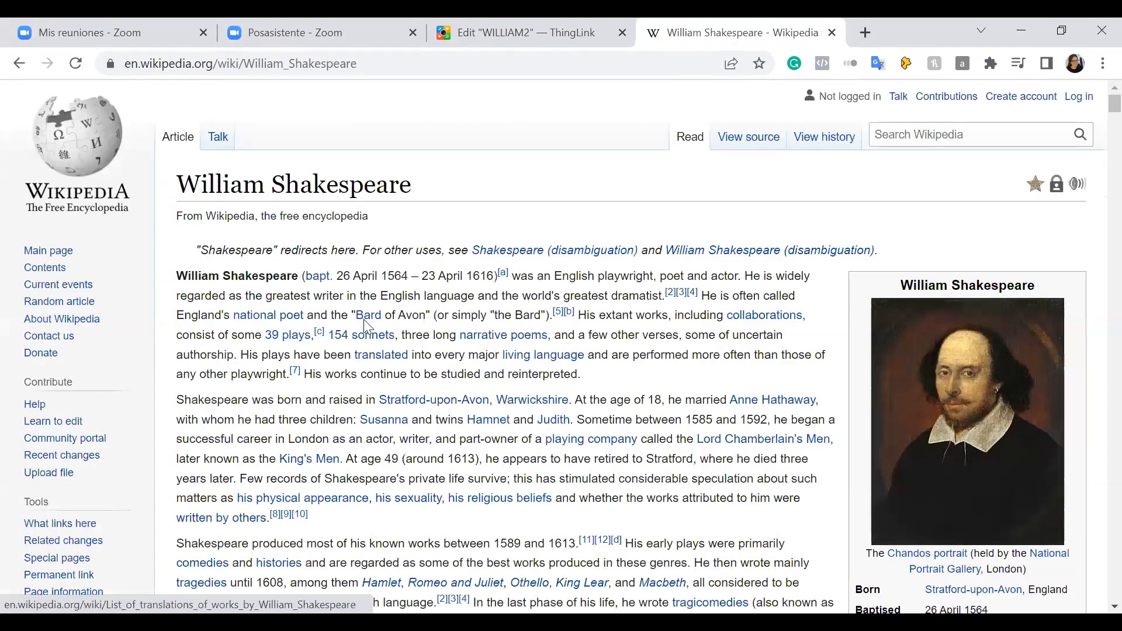
pyautogui.tripleClick(180, 281)
pyautogui.hotkey('ctrl', 'c')
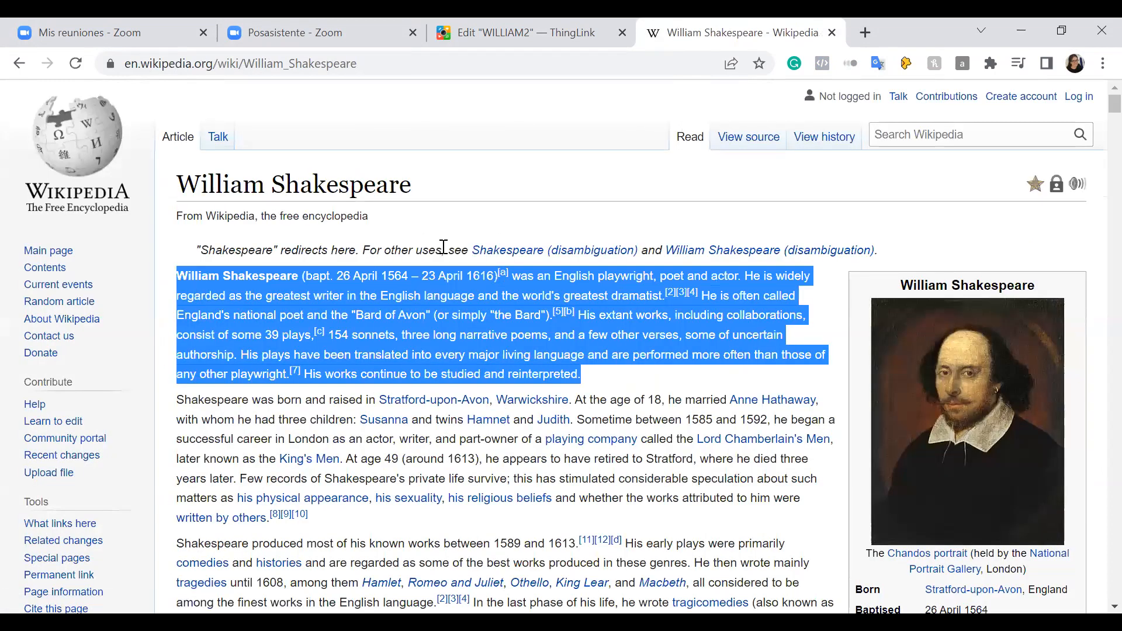
# Step: Paste the copied Shakespeare paragraph into the Biography tag's description and read through it in the preview
pyautogui.click(570, 24)
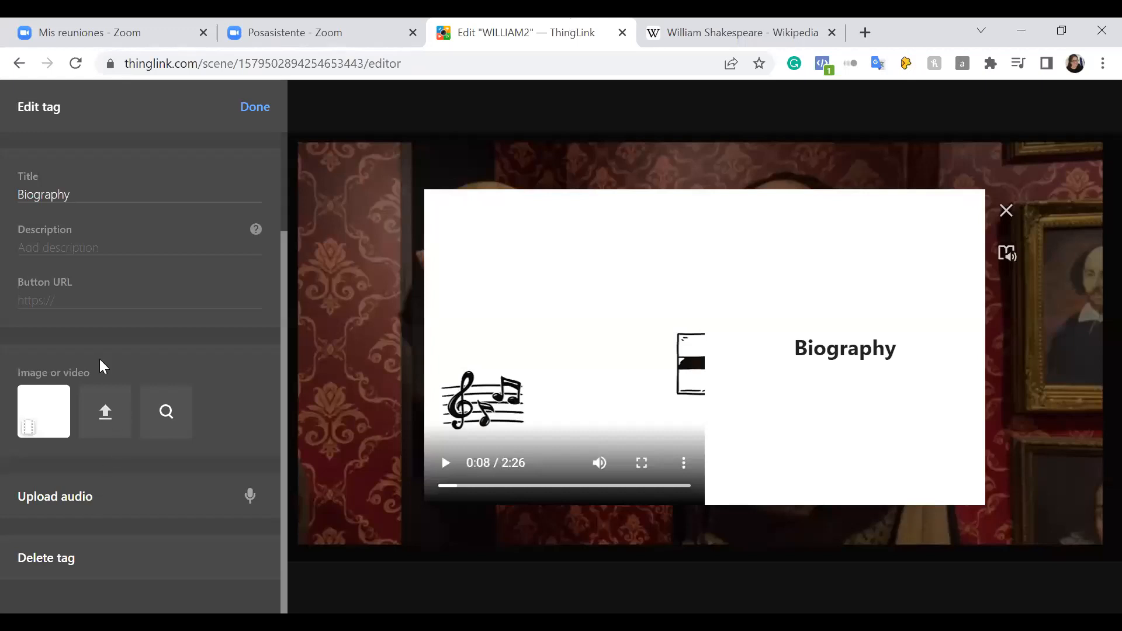
pyautogui.scroll(2, 82, 380)
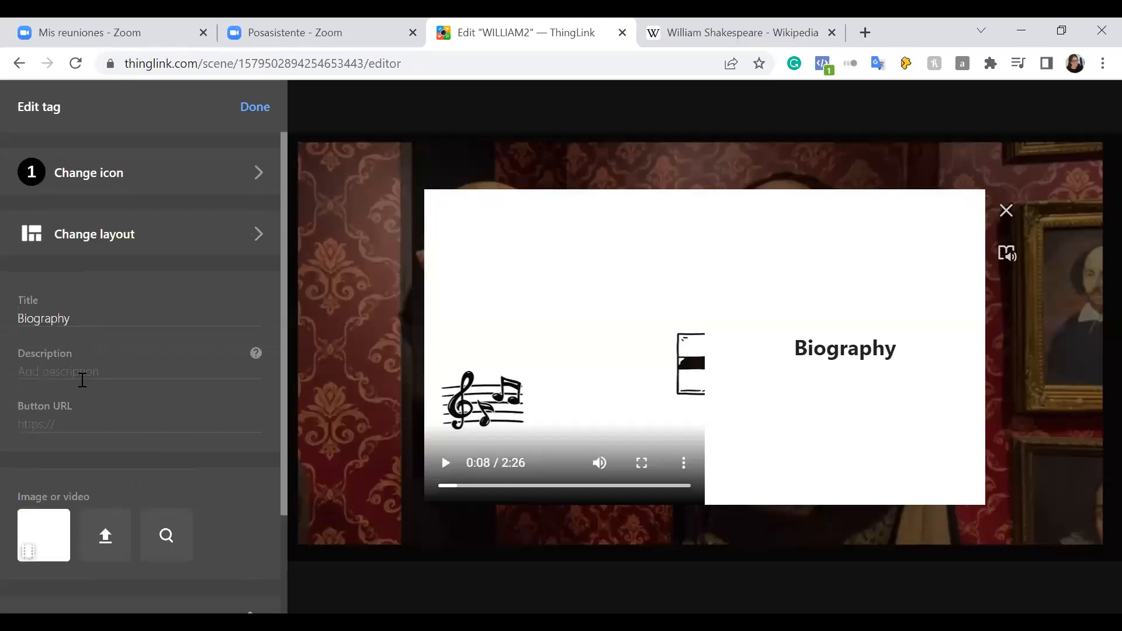
pyautogui.click(48, 369)
pyautogui.hotkey('ctrl', 'v')
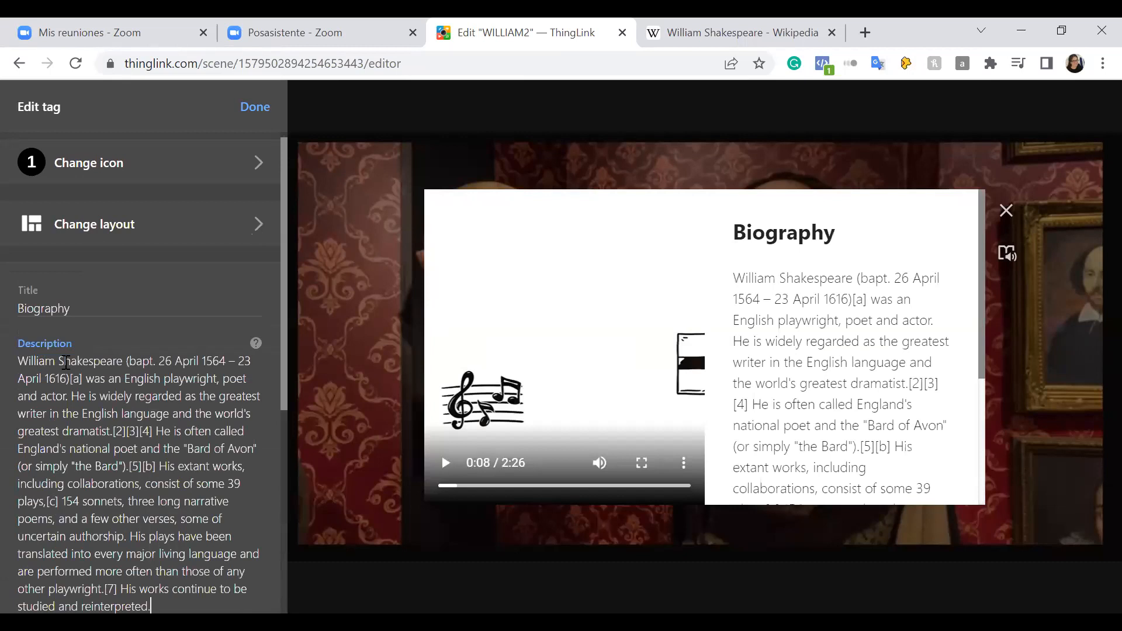
pyautogui.scroll(-3, 774, 390)
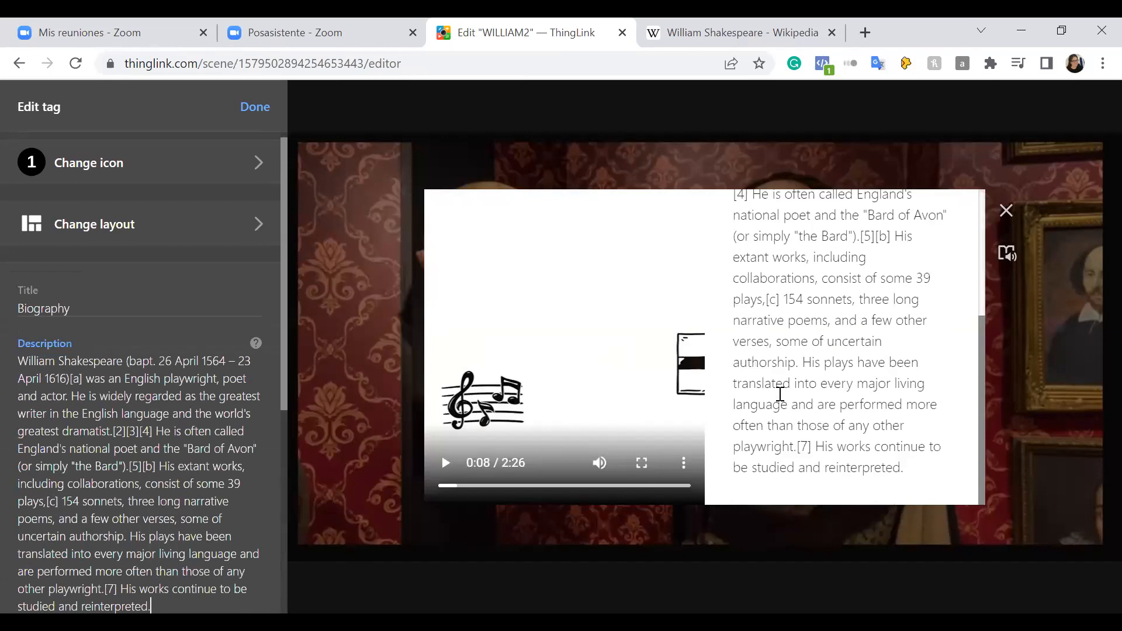
pyautogui.scroll(3, 777, 391)
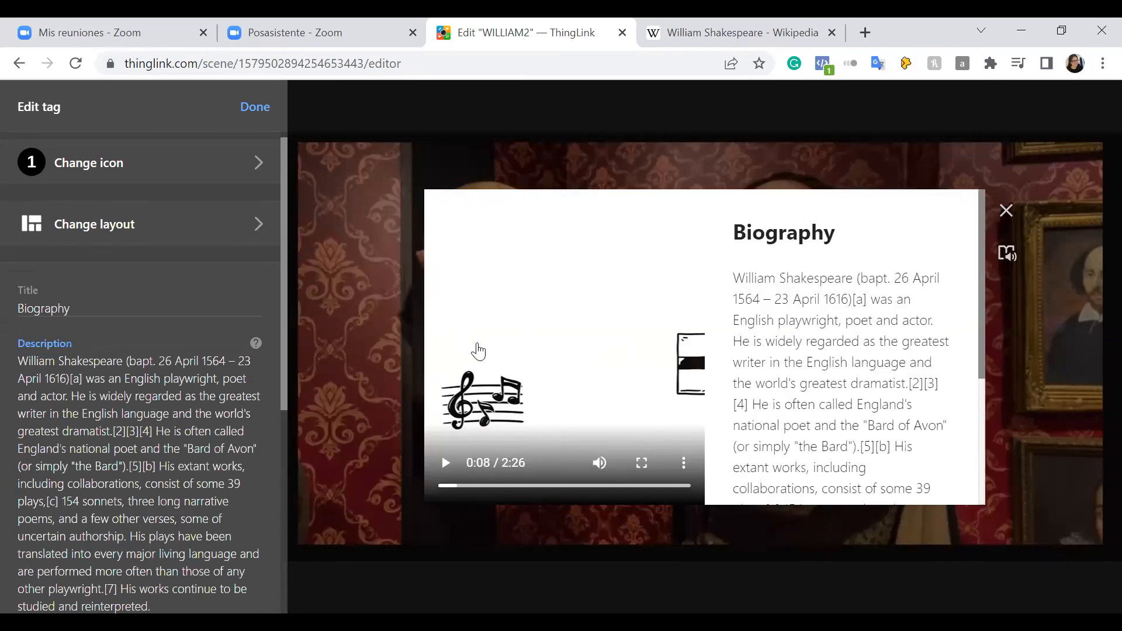
# Step: Review the Biography tag's remaining settings, finish editing it, and move the tag onto the dark wall strip below the skull
pyautogui.scroll(-6, 156, 392)
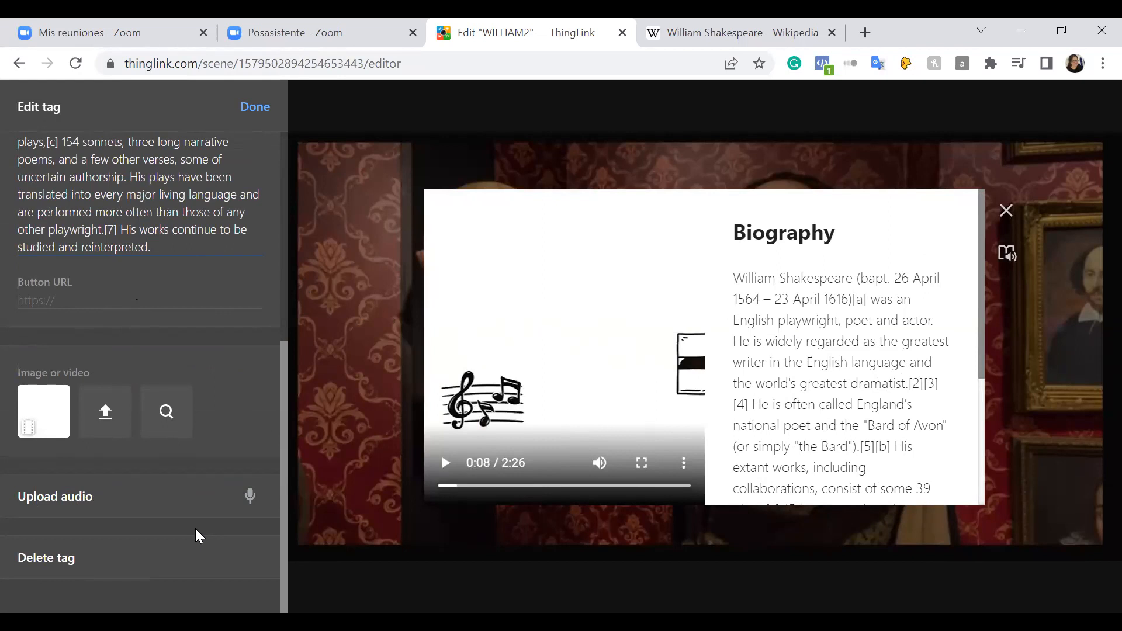
pyautogui.scroll(6, 181, 310)
pyautogui.click(256, 108)
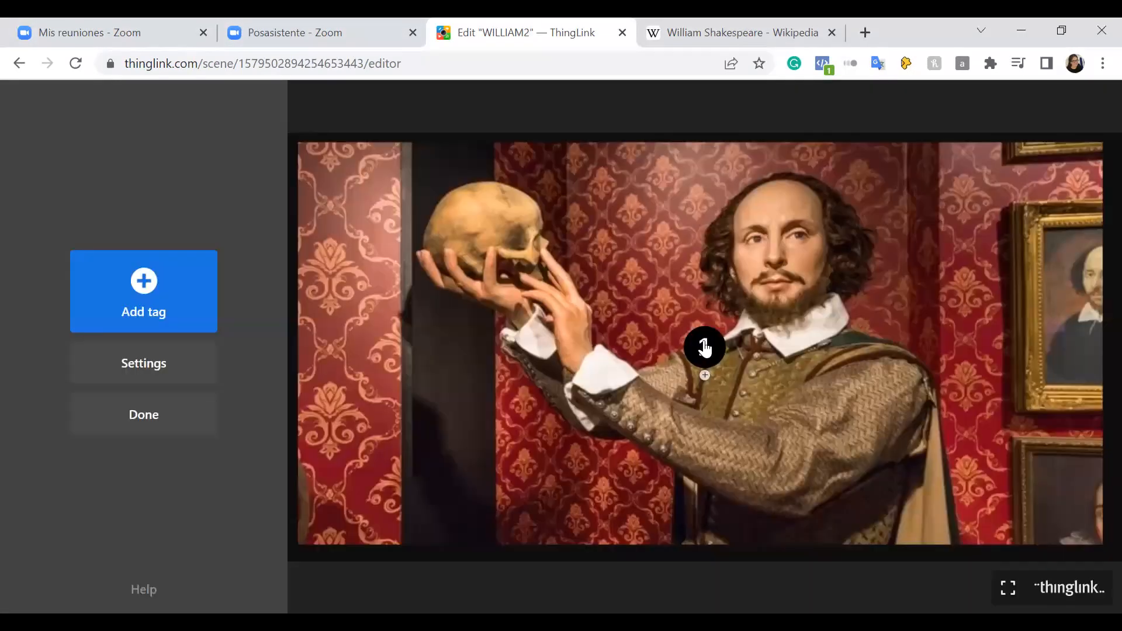
pyautogui.moveTo(705, 348); pyautogui.dragTo(455, 349)
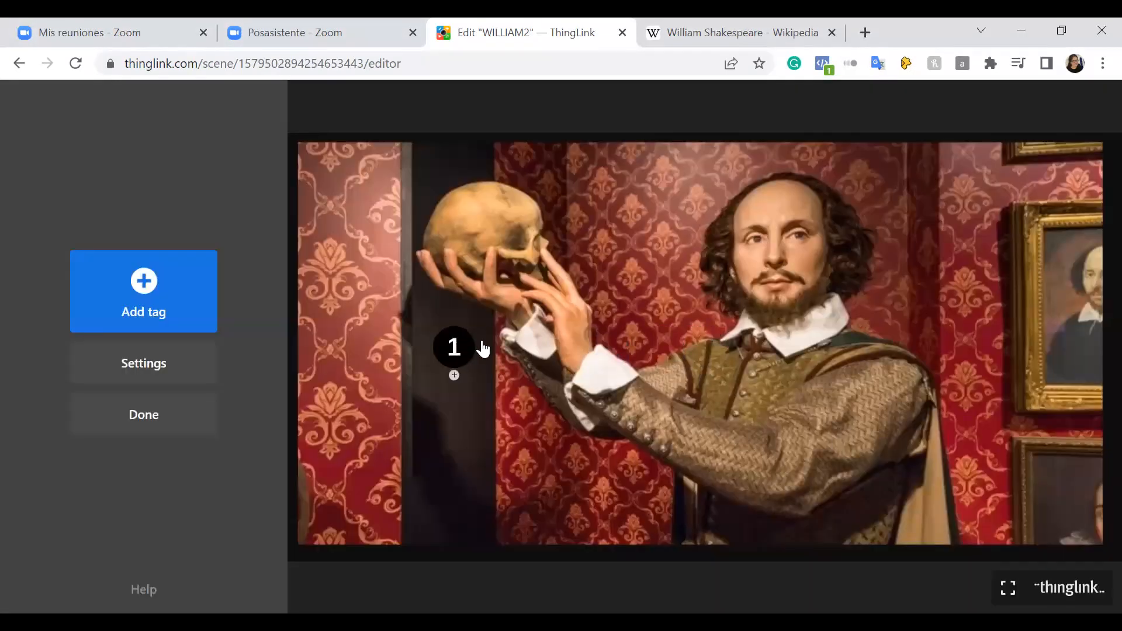
# Step: Start another tag, then find the multiple-choice "Shakespeare" quiz (Cuestionario) among Wordwall's Shakespeare community resources and open it
pyautogui.click(171, 306)
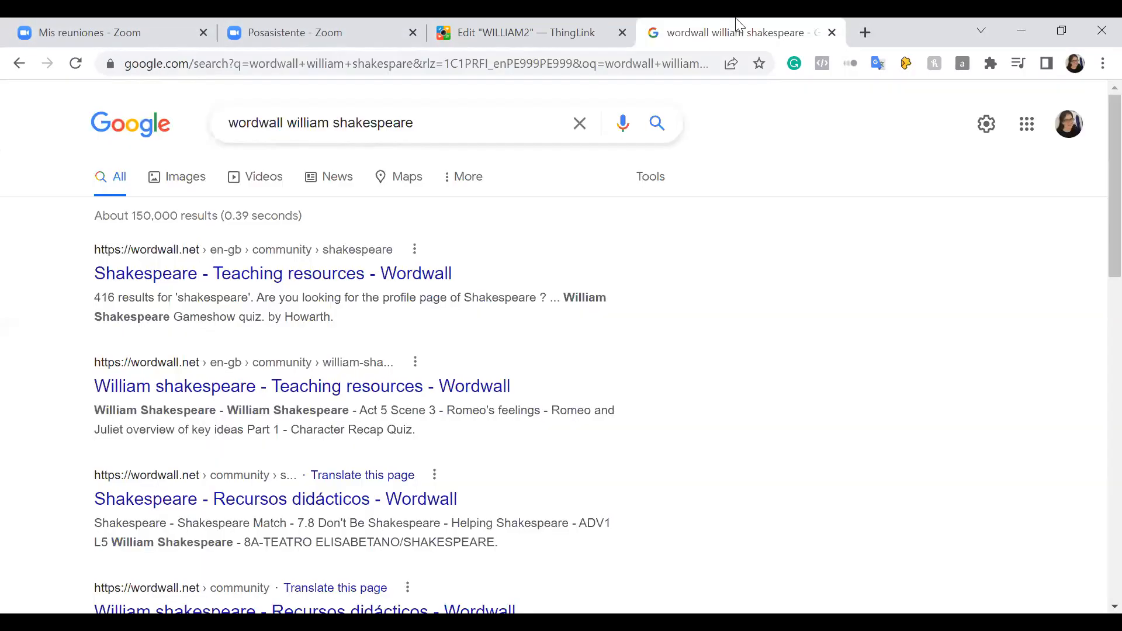
pyautogui.click(249, 285)
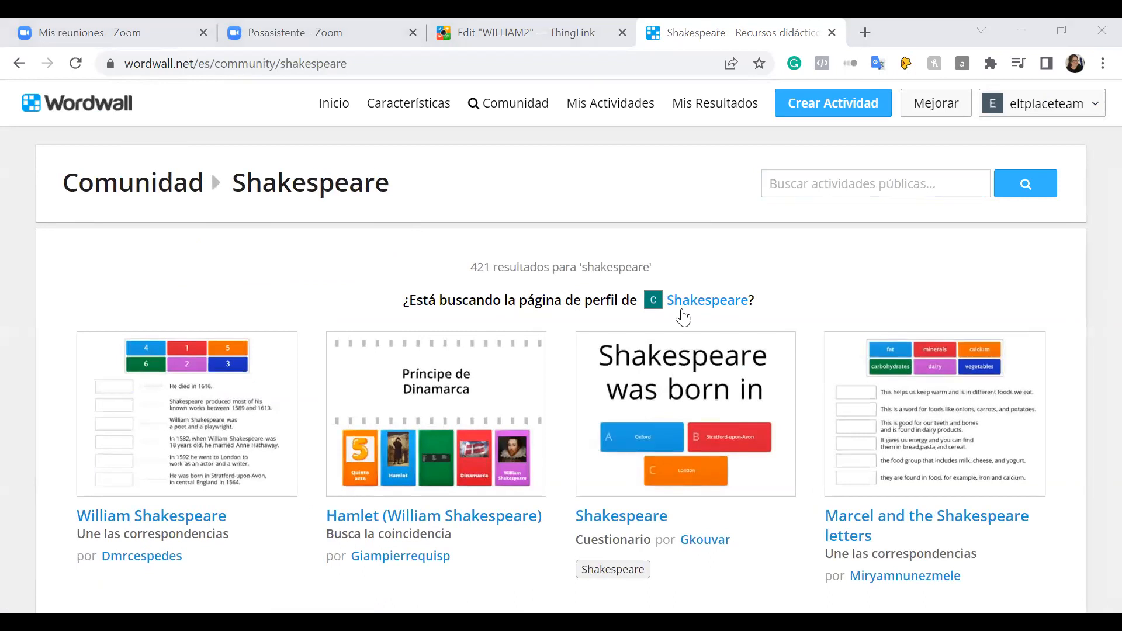
pyautogui.scroll(-4, 601, 514)
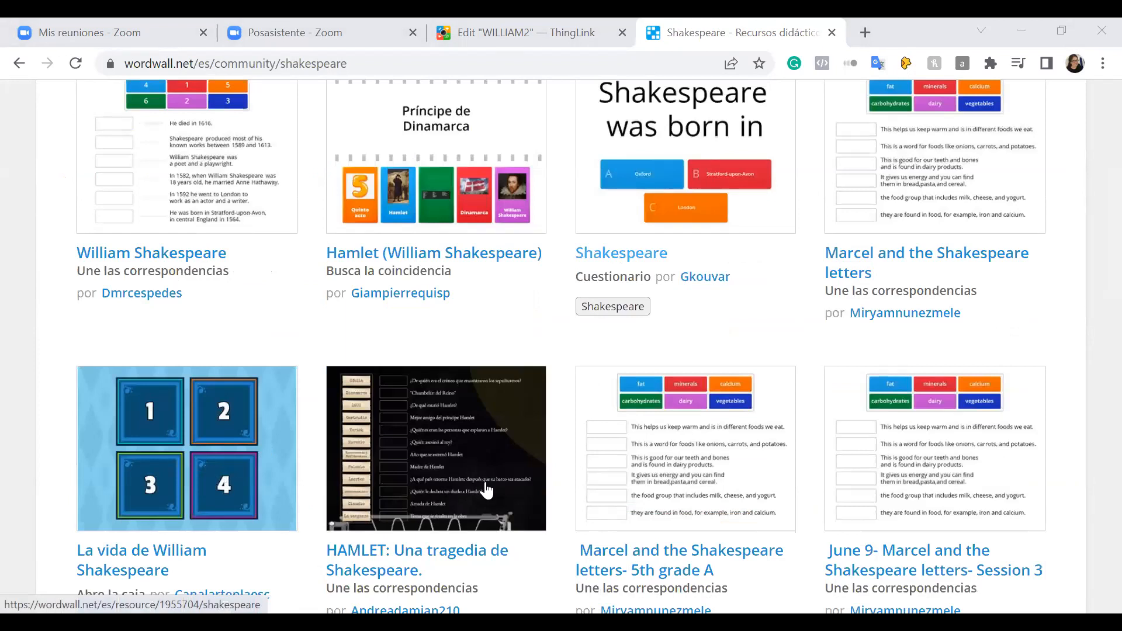
pyautogui.scroll(-3, 486, 490)
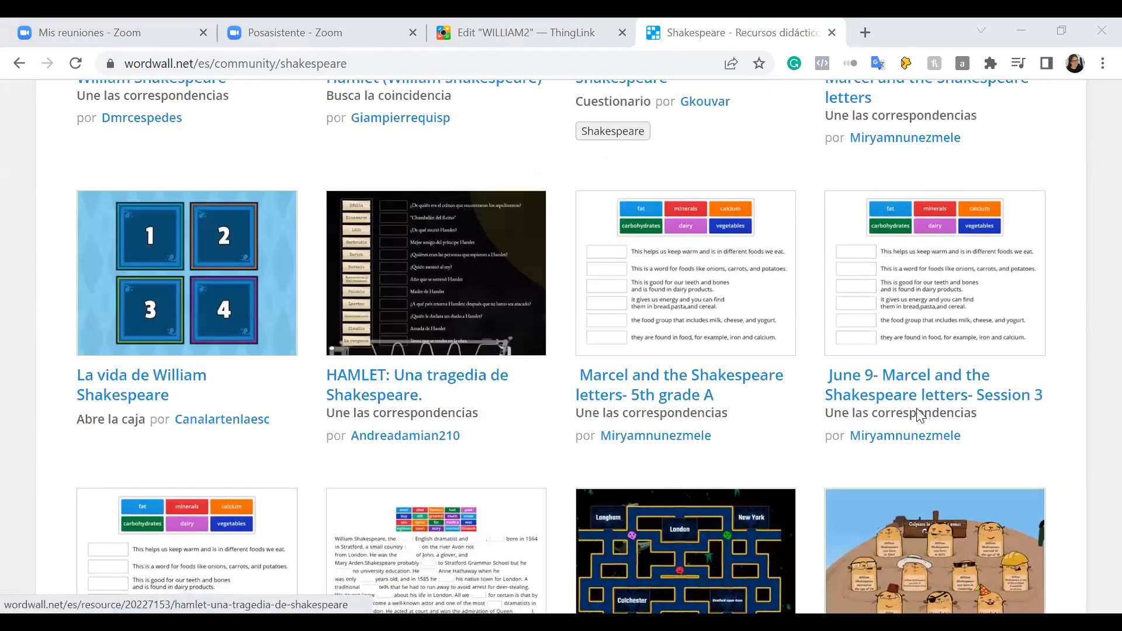
pyautogui.scroll(5, 1032, 317)
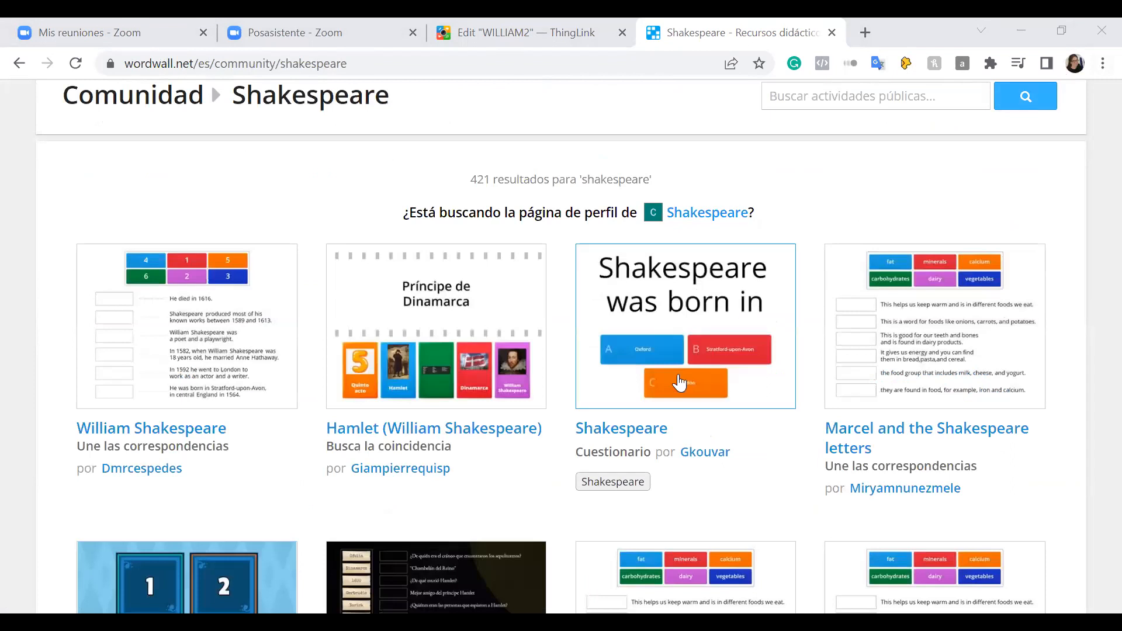
pyautogui.click(609, 432)
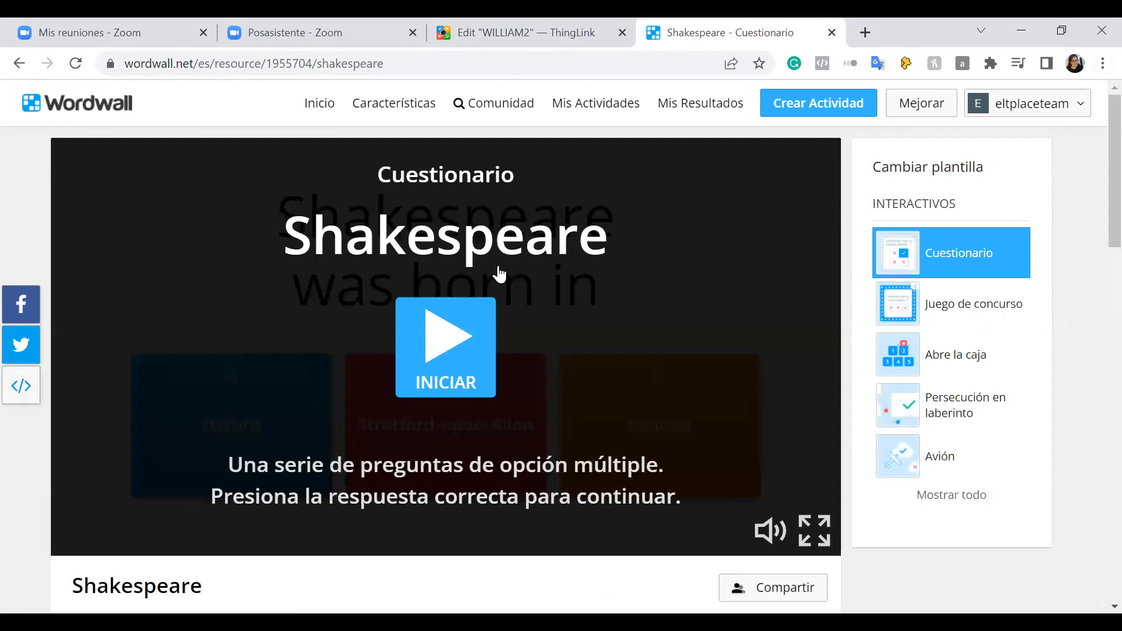
# Step: Copy the iframe embed code of the Wordwall Shakespeare quiz
pyautogui.scroll(-5, 500, 273)
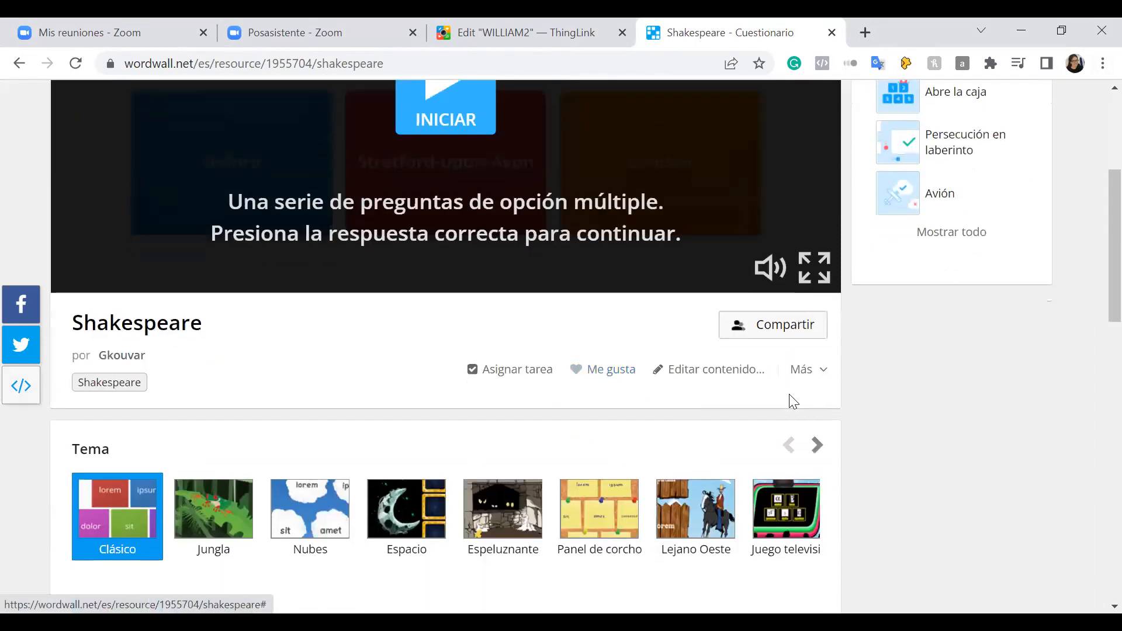
pyautogui.click(812, 377)
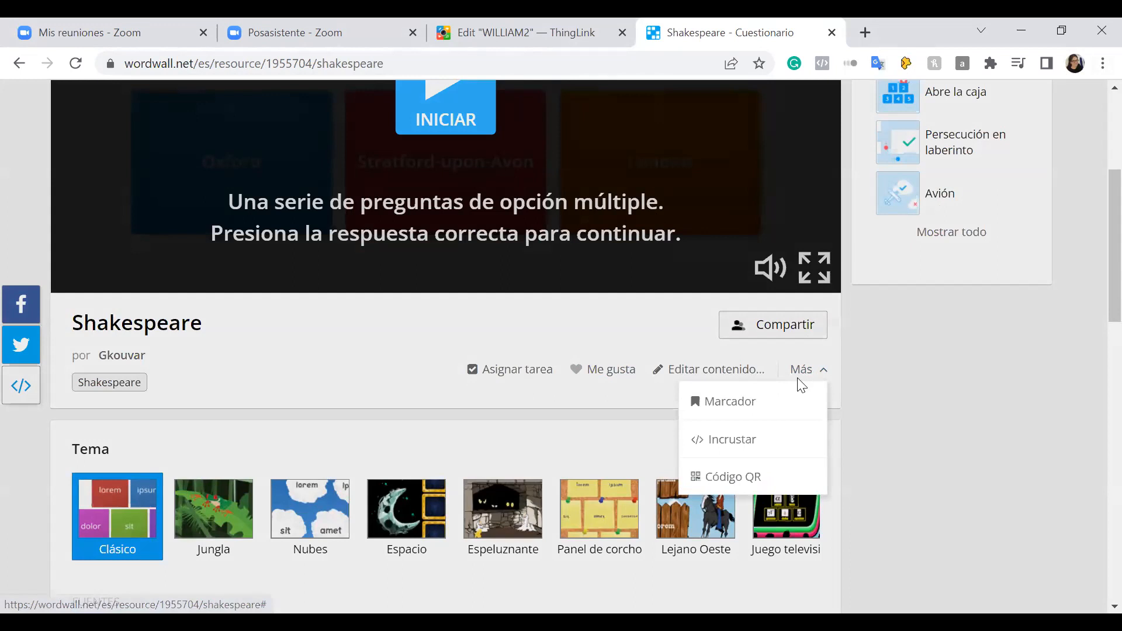
pyautogui.click(731, 441)
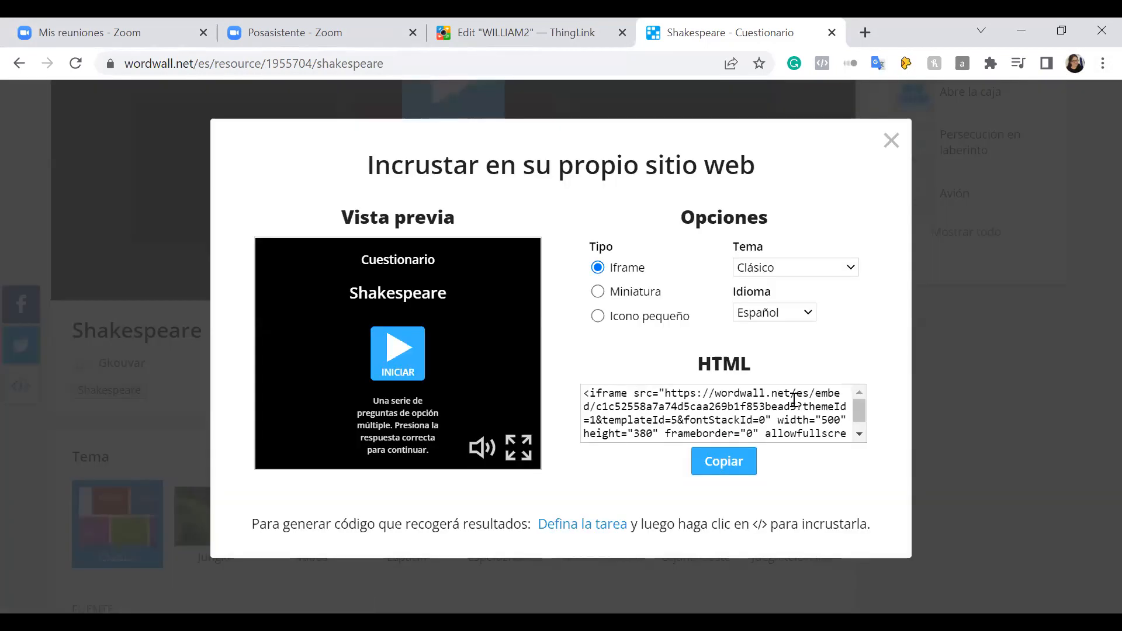
pyautogui.click(727, 463)
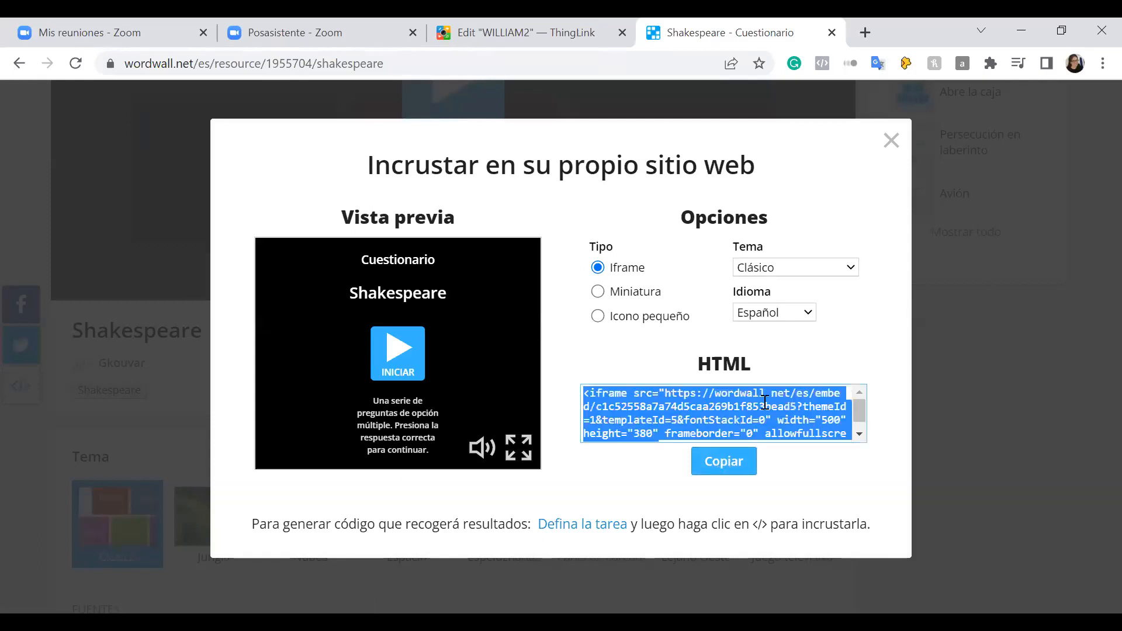
# Step: Switch back to the WILLIAM2 scene in ThingLink and add a website content tag using the copied Wordwall embed code
pyautogui.click(514, 20)
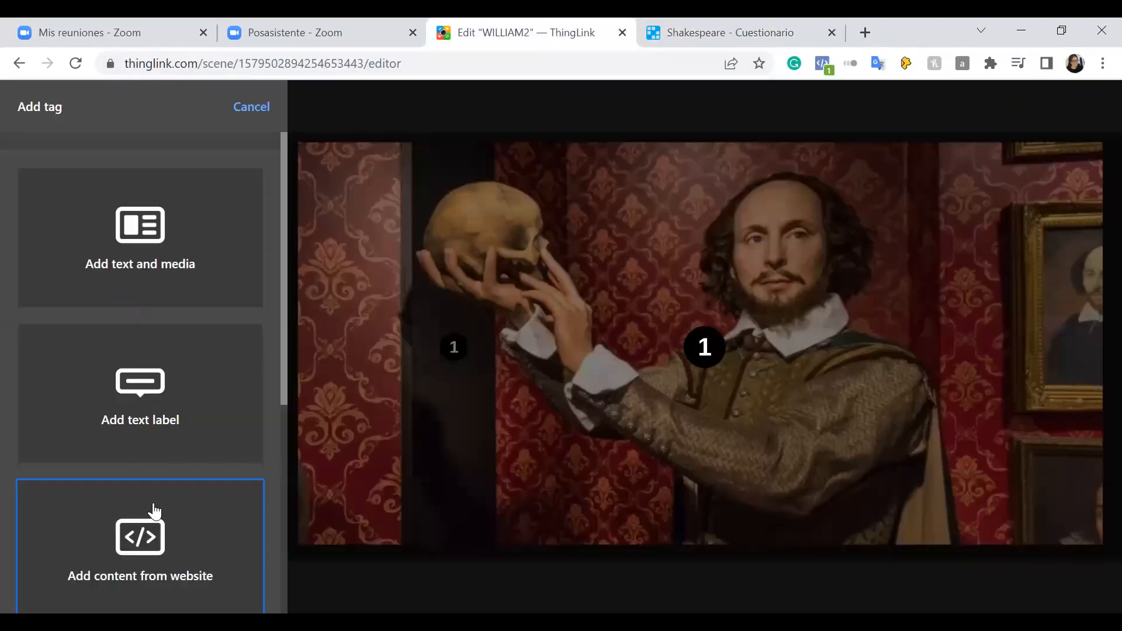
pyautogui.scroll(-2, 129, 497)
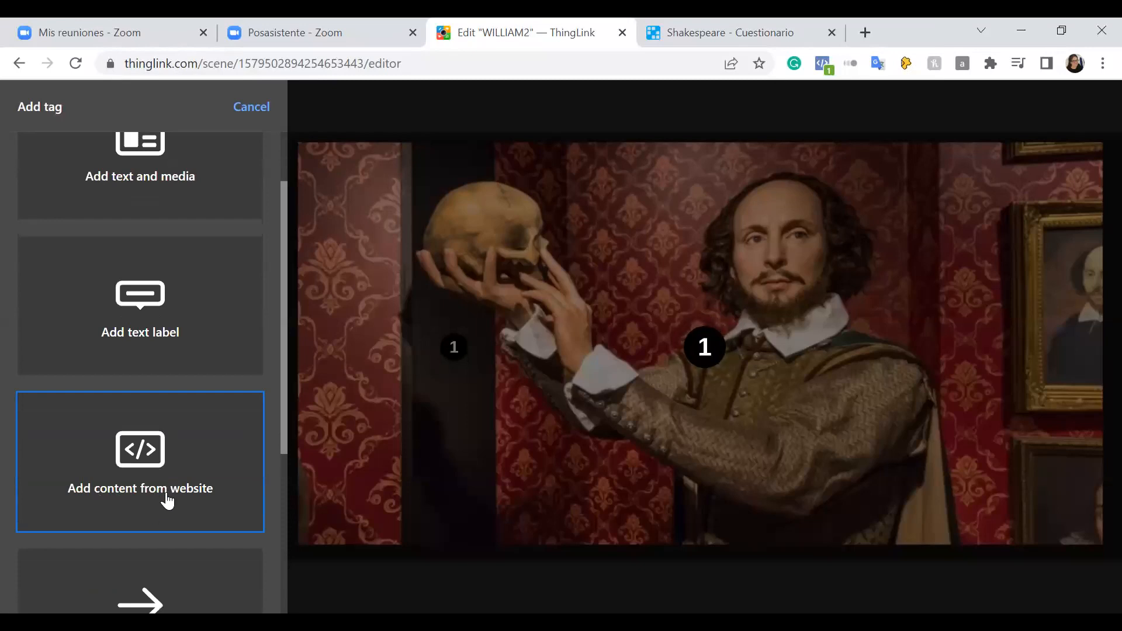
pyautogui.click(180, 434)
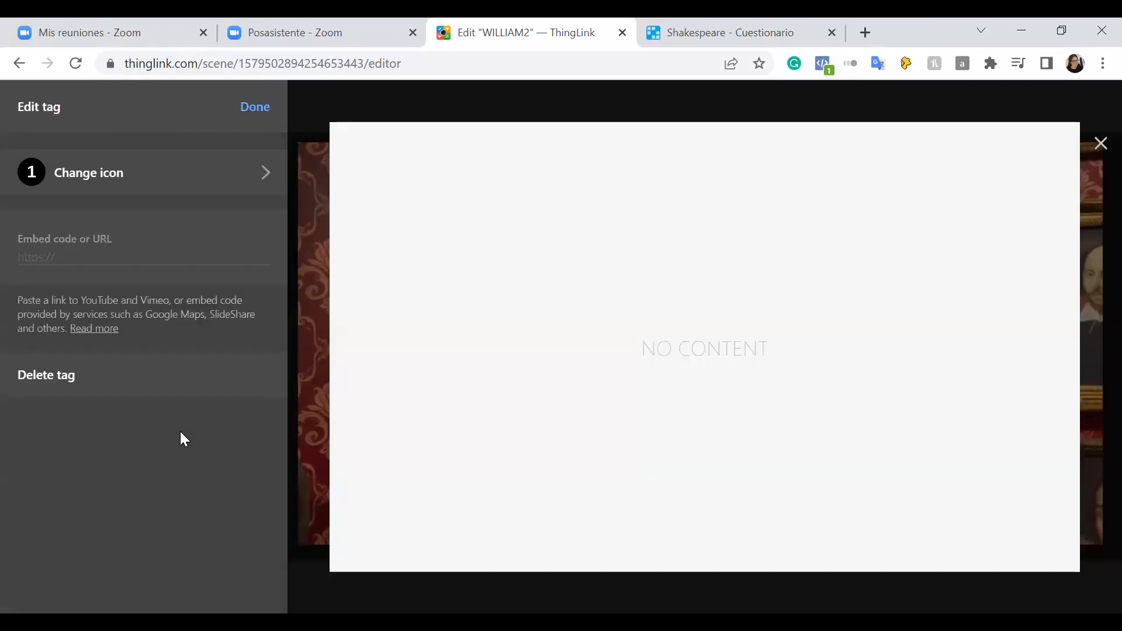
pyautogui.click(80, 271)
pyautogui.hotkey('ctrl', 'v')
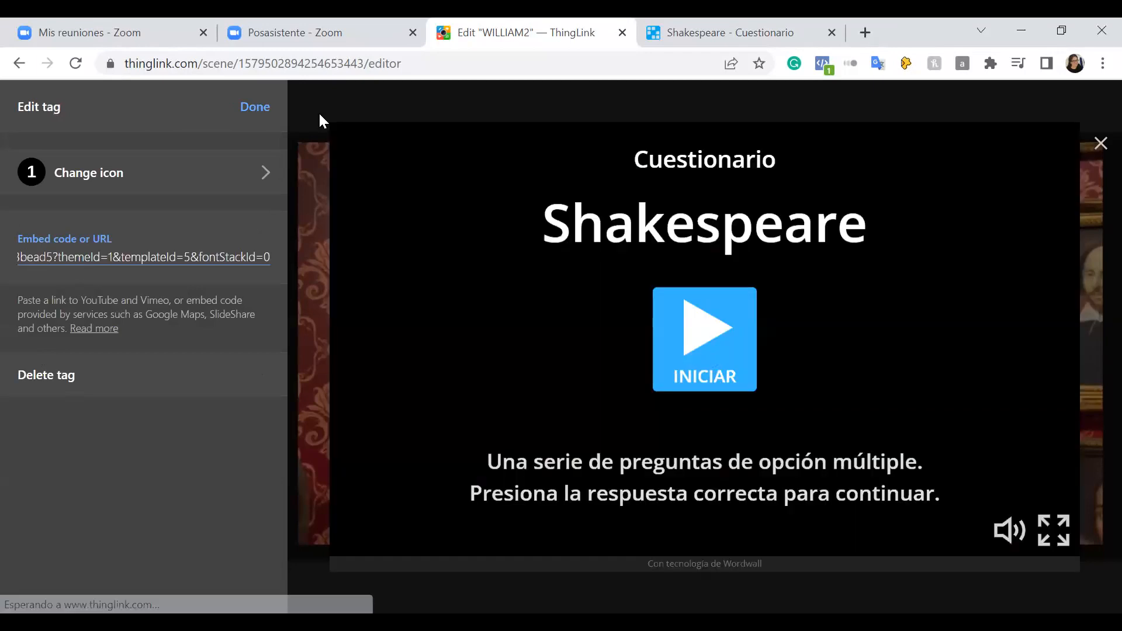
# Step: Give the embedded quiz tag the black number 2 icon
pyautogui.click(99, 184)
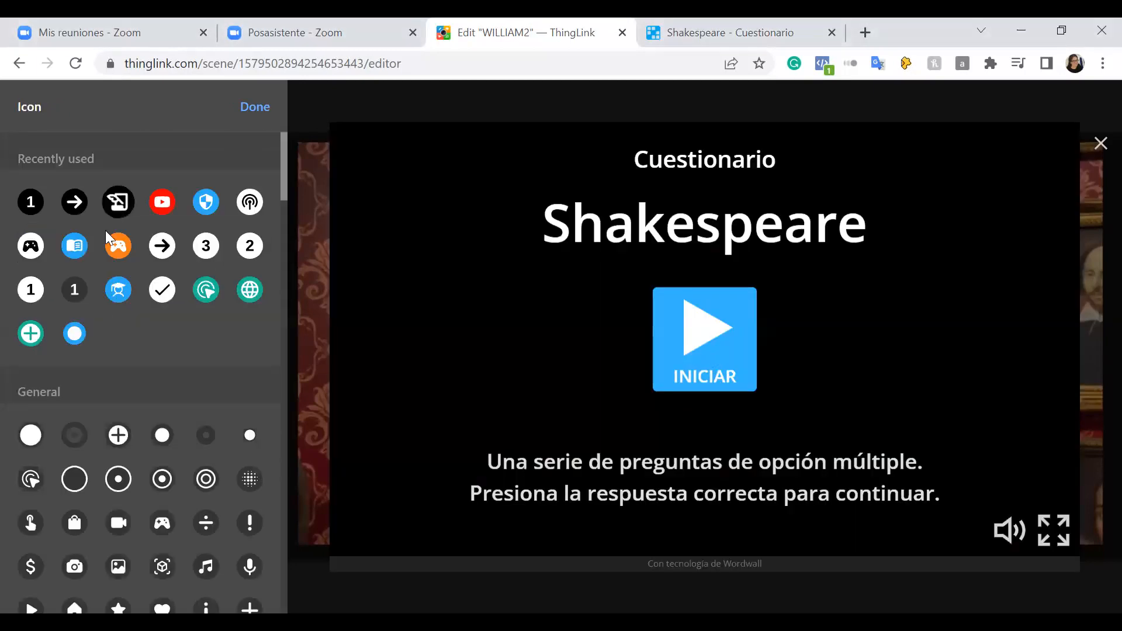
pyautogui.scroll(-10, 113, 530)
pyautogui.scroll(-5, 114, 530)
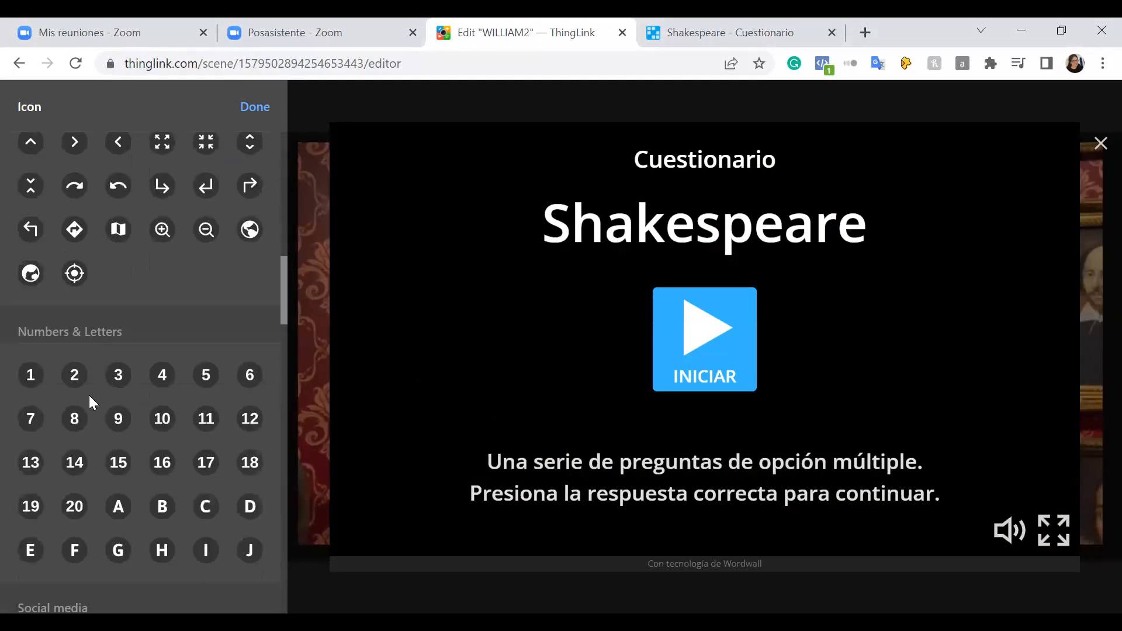
pyautogui.click(74, 375)
pyautogui.click(121, 380)
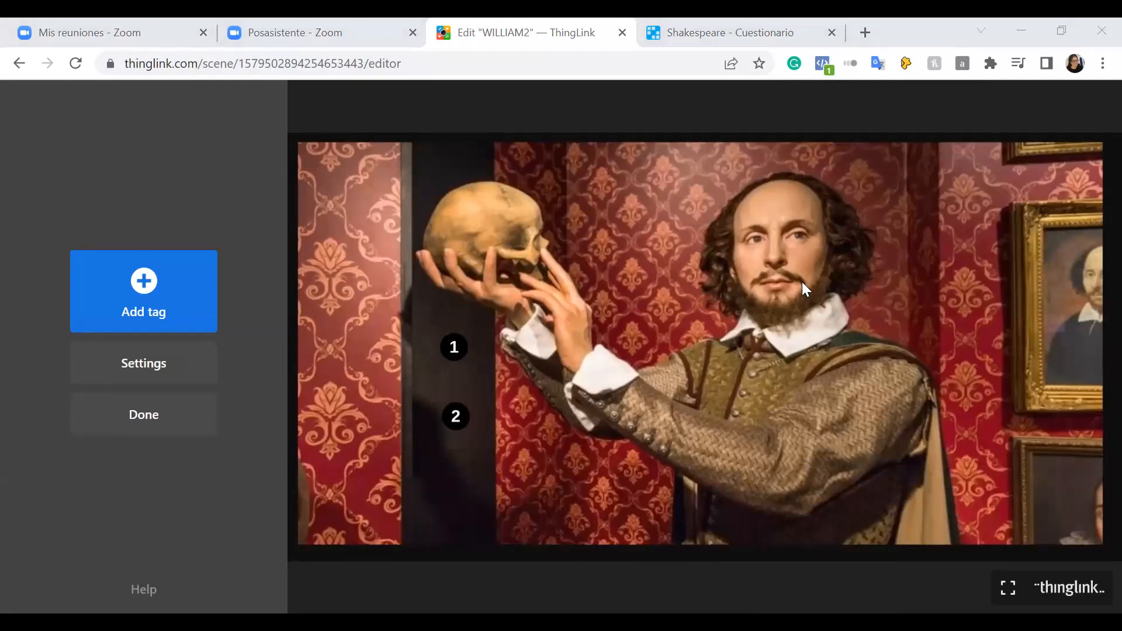
# Step: Add a tour tag to the scene with the first 5v2gd8di-a-view-of-the panorama as its destination
pyautogui.click(133, 293)
pyautogui.scroll(-3, 175, 373)
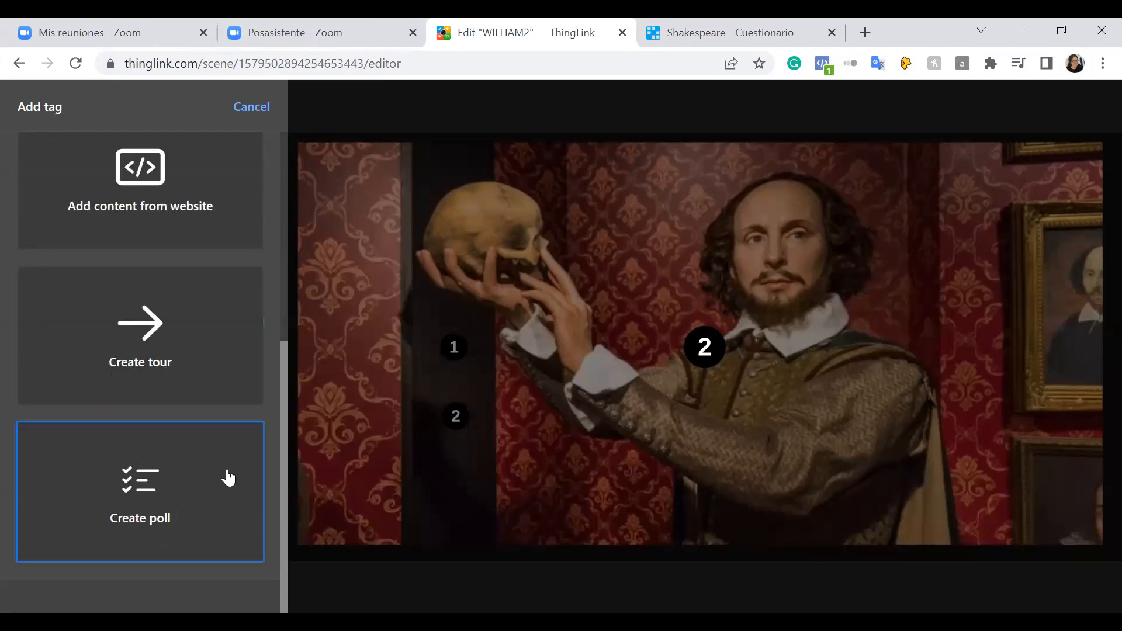
pyautogui.click(164, 353)
pyautogui.click(90, 316)
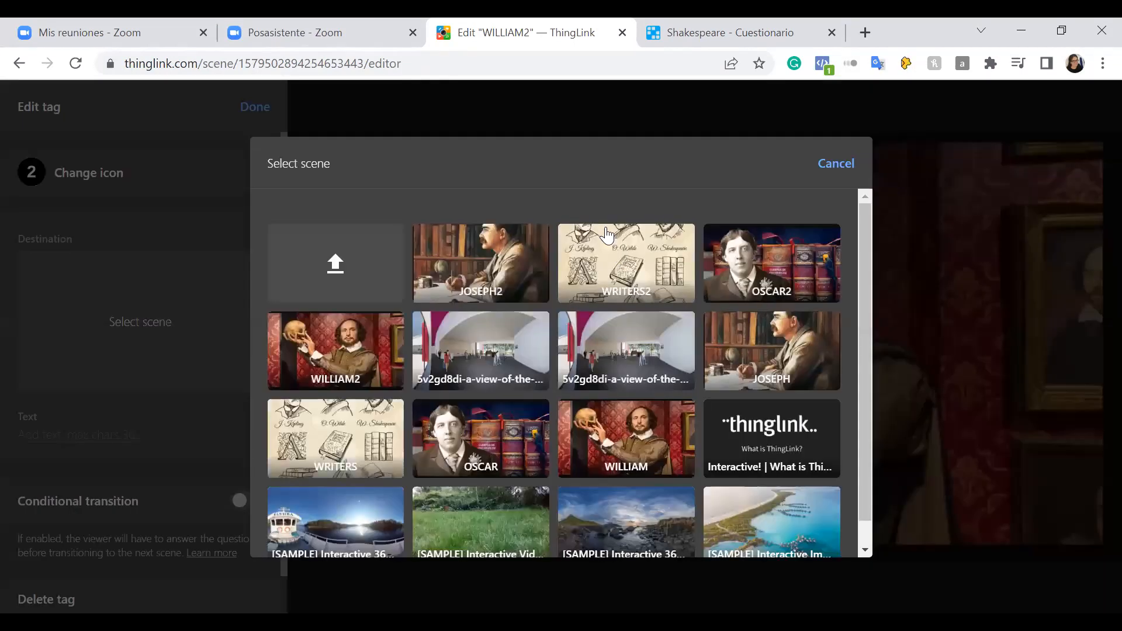
pyautogui.click(481, 355)
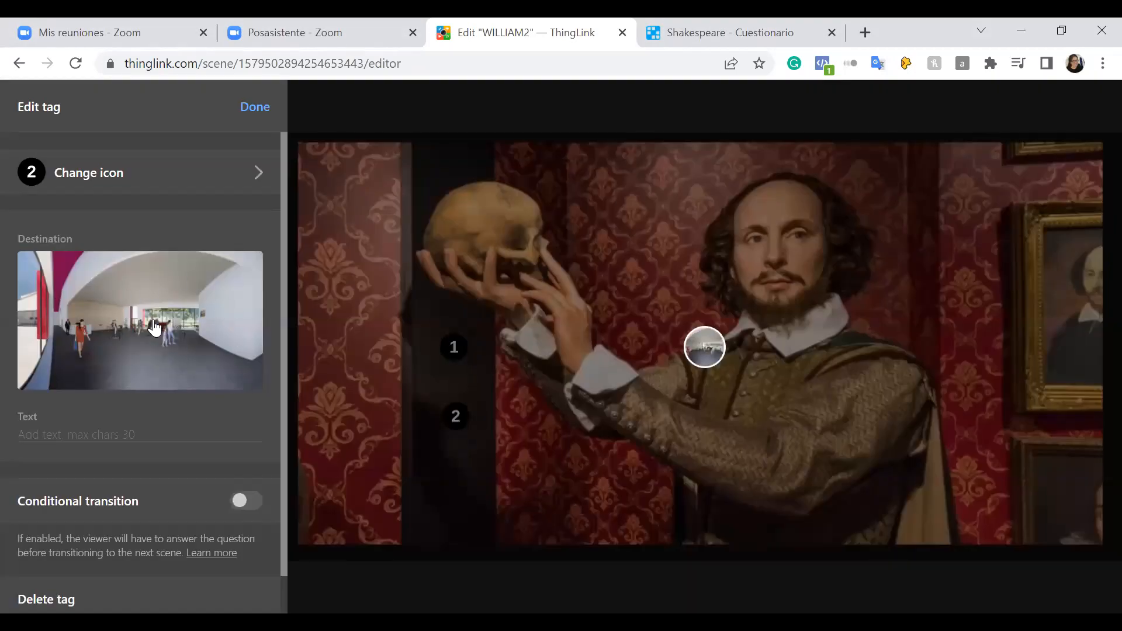
# Step: Label the tour tag "Let's continue" and give it the white arrow icon
pyautogui.click(103, 438)
pyautogui.write("Let's continue")
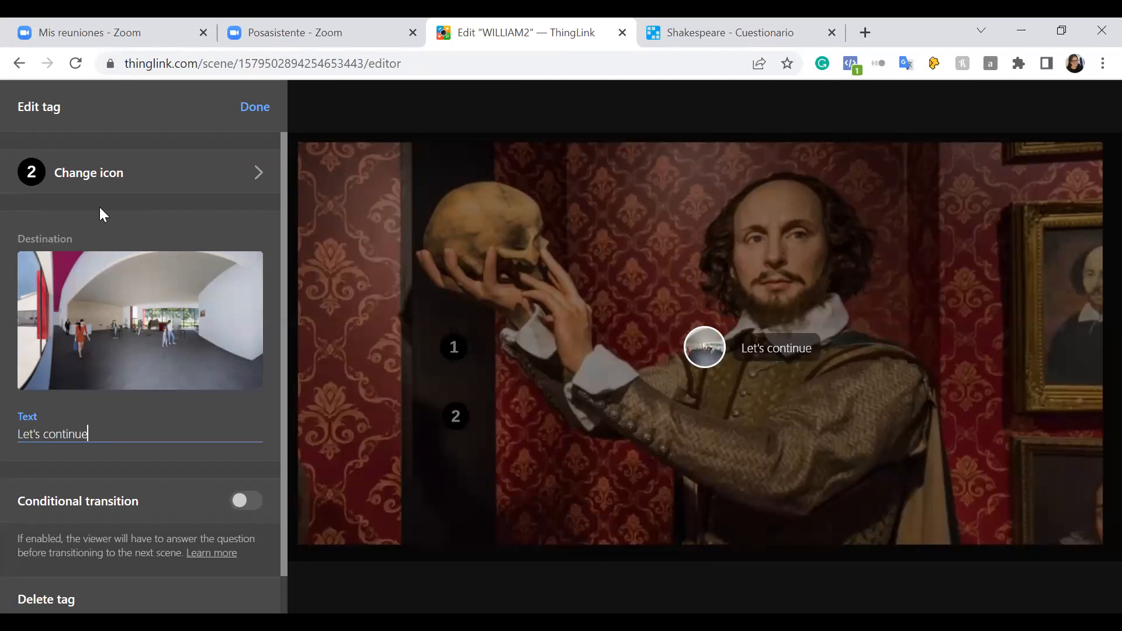
pyautogui.click(117, 176)
pyautogui.click(202, 246)
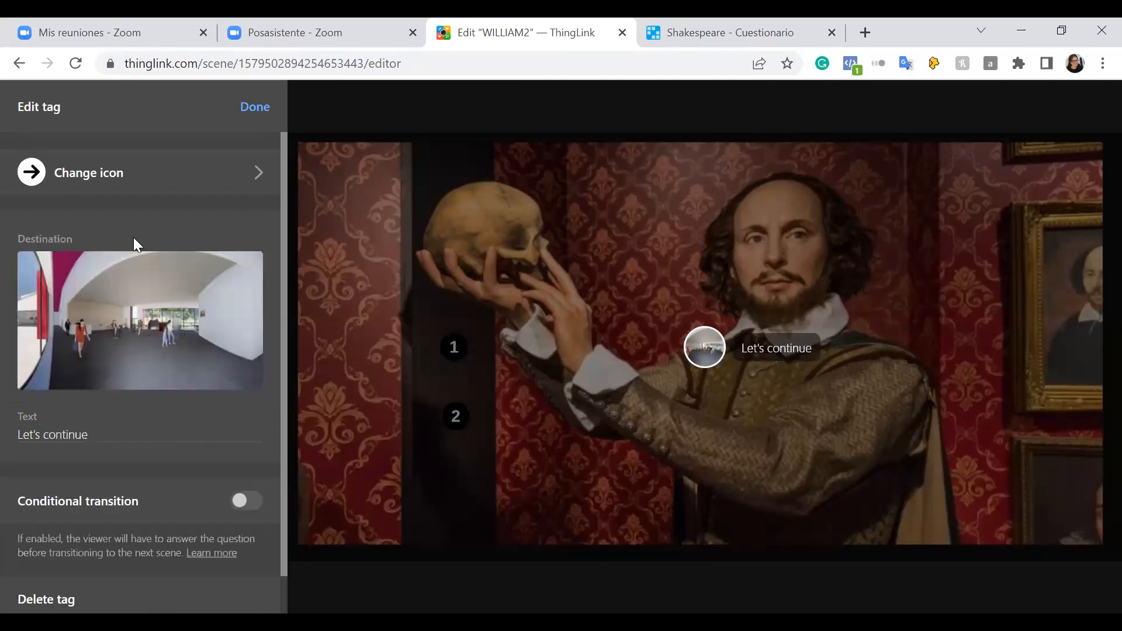
# Step: Move the "Let's continue" tag to the lower-right corner of the Shakespeare image and look over its settings
pyautogui.scroll(-1, 146, 380)
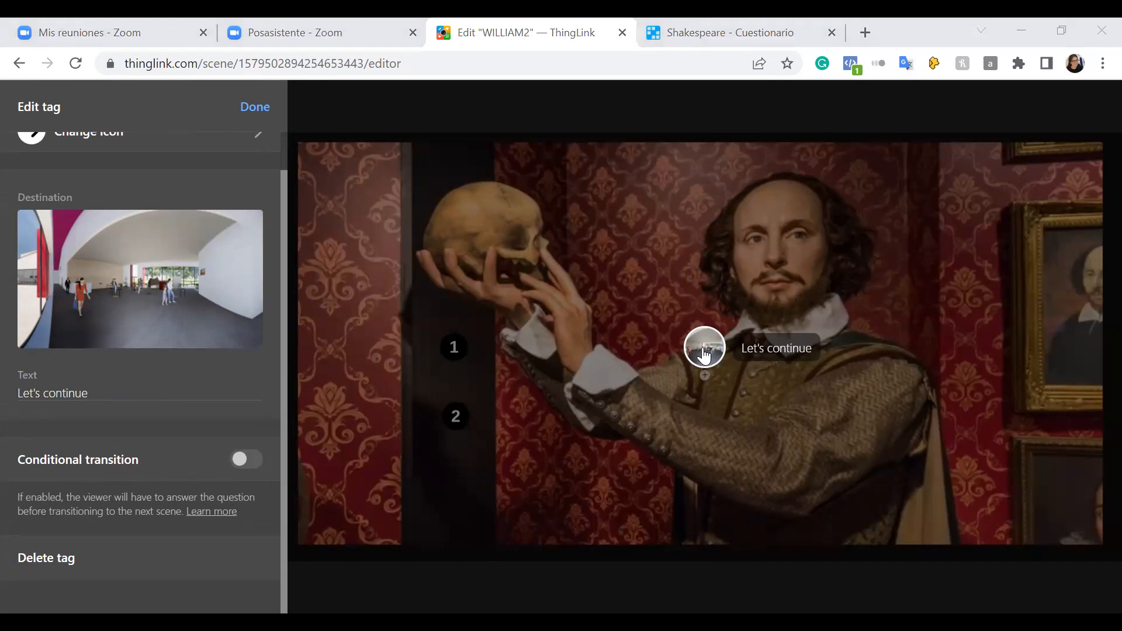
pyautogui.moveTo(704, 355); pyautogui.dragTo(1020, 504)
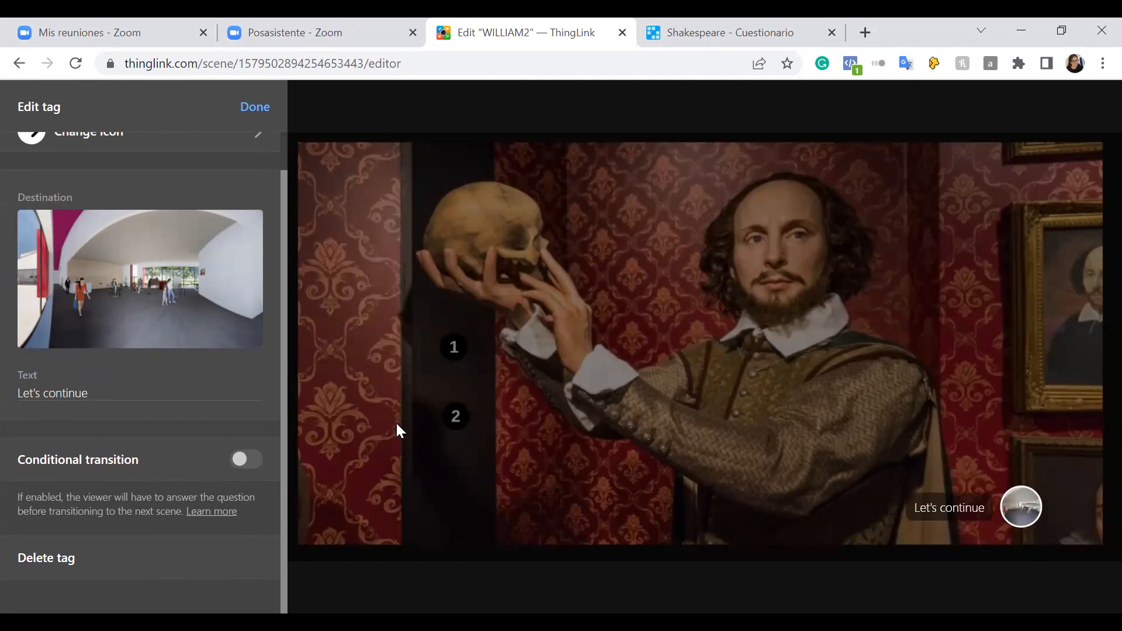
pyautogui.scroll(1, 100, 451)
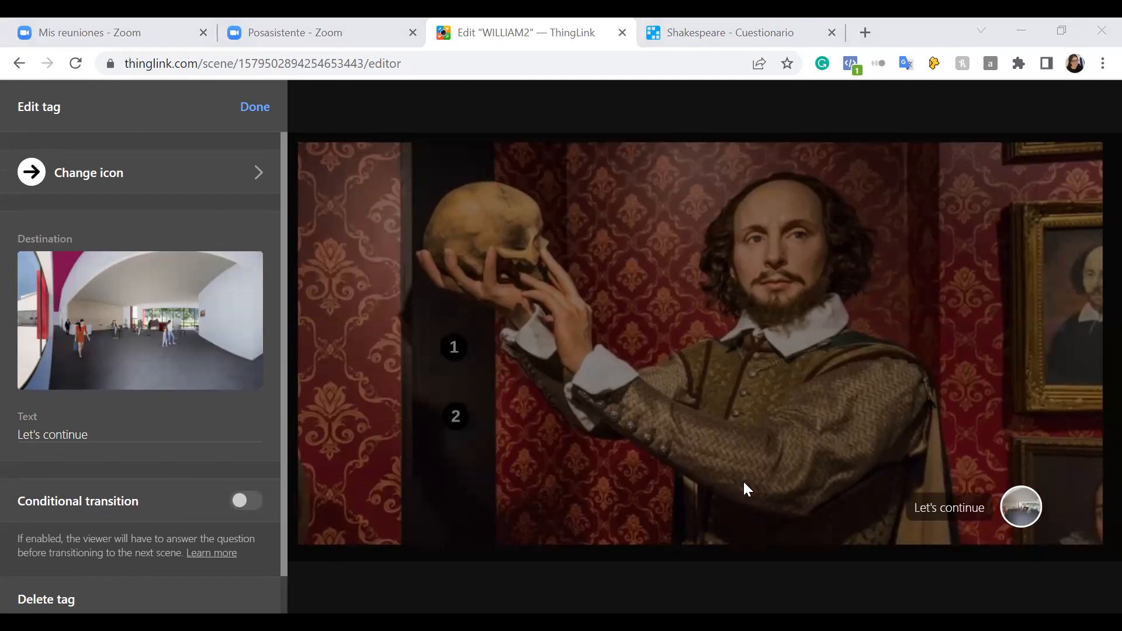
pyautogui.scroll(-1, 181, 485)
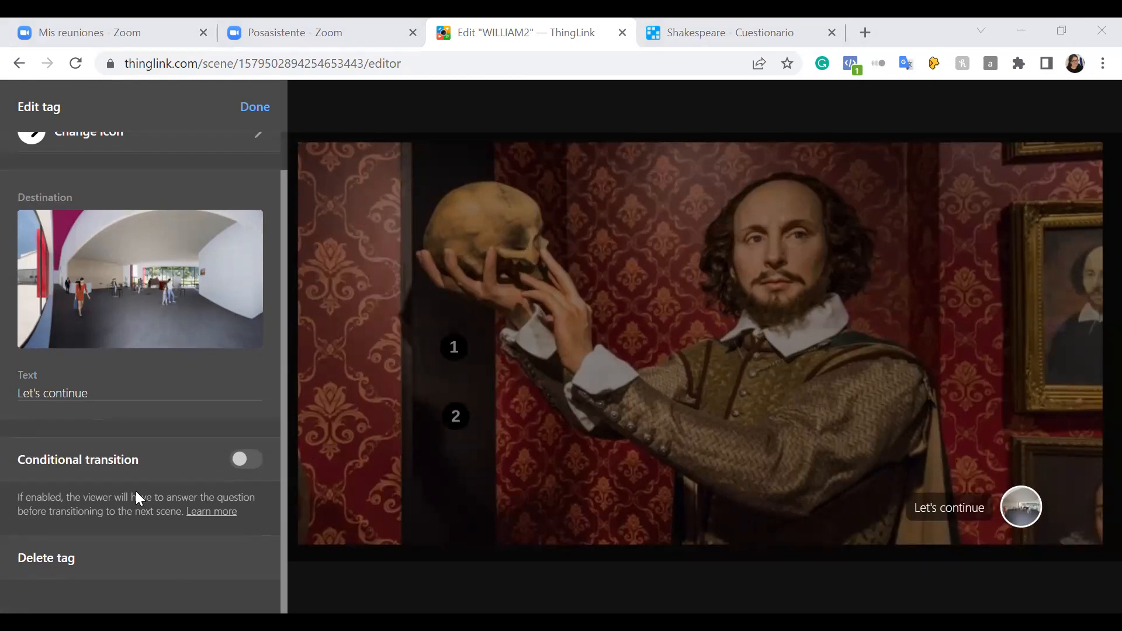
pyautogui.scroll(1, 134, 490)
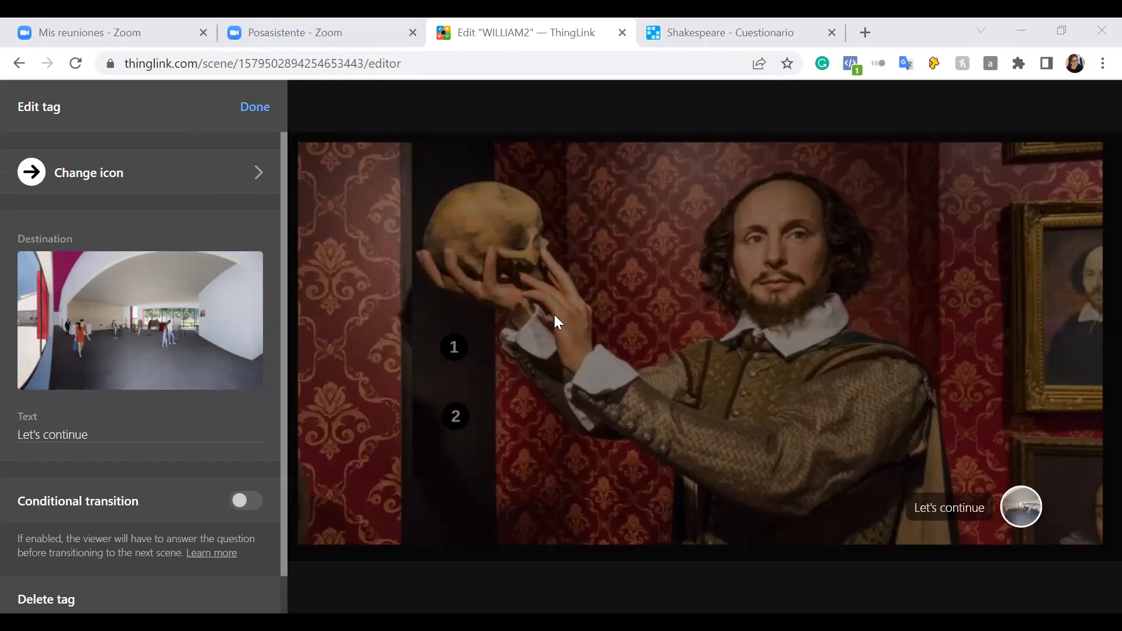
# Step: Save the first 5v2gd8di-a-view-of panorama's privacy setting as Public and open that panorama for editing
pyautogui.click(698, 341)
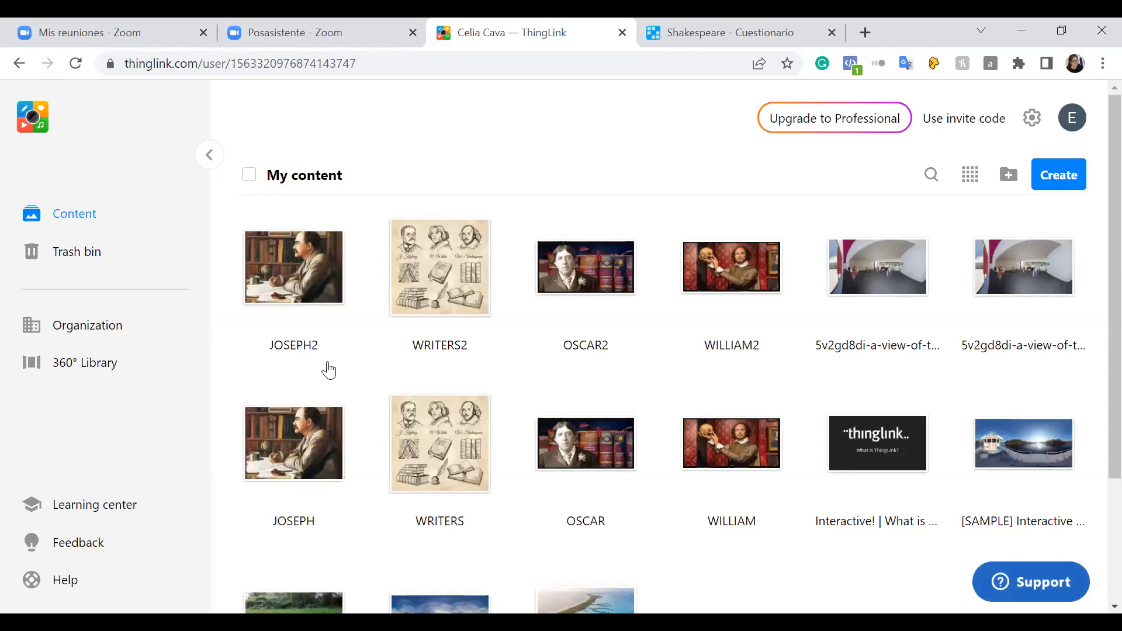
pyautogui.moveTo(871, 283)
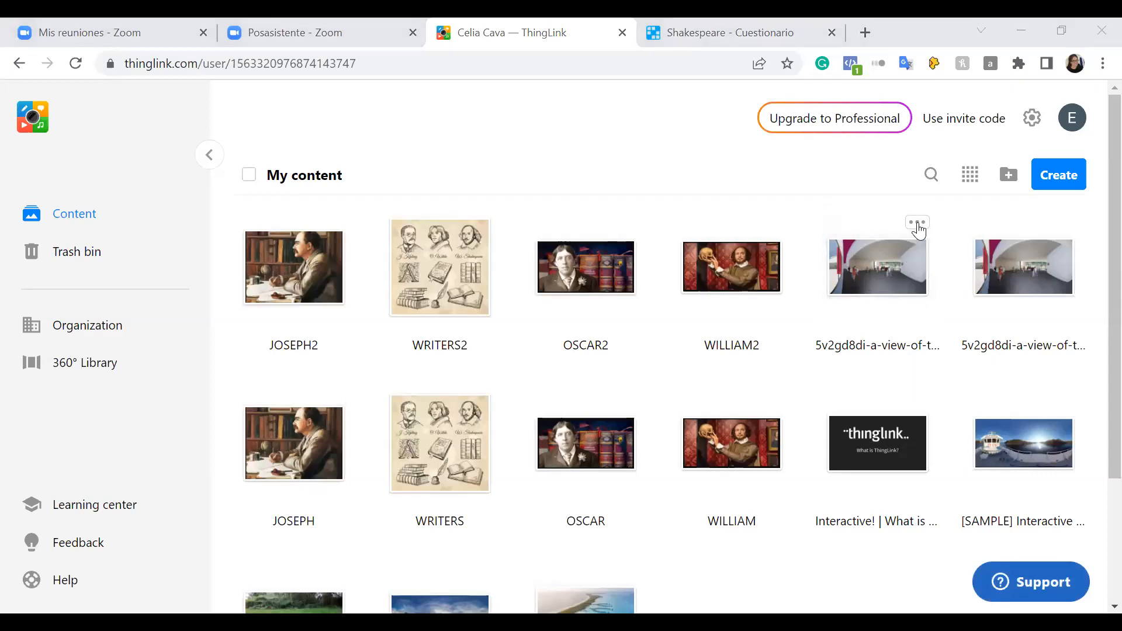
pyautogui.click(918, 228)
pyautogui.click(833, 155)
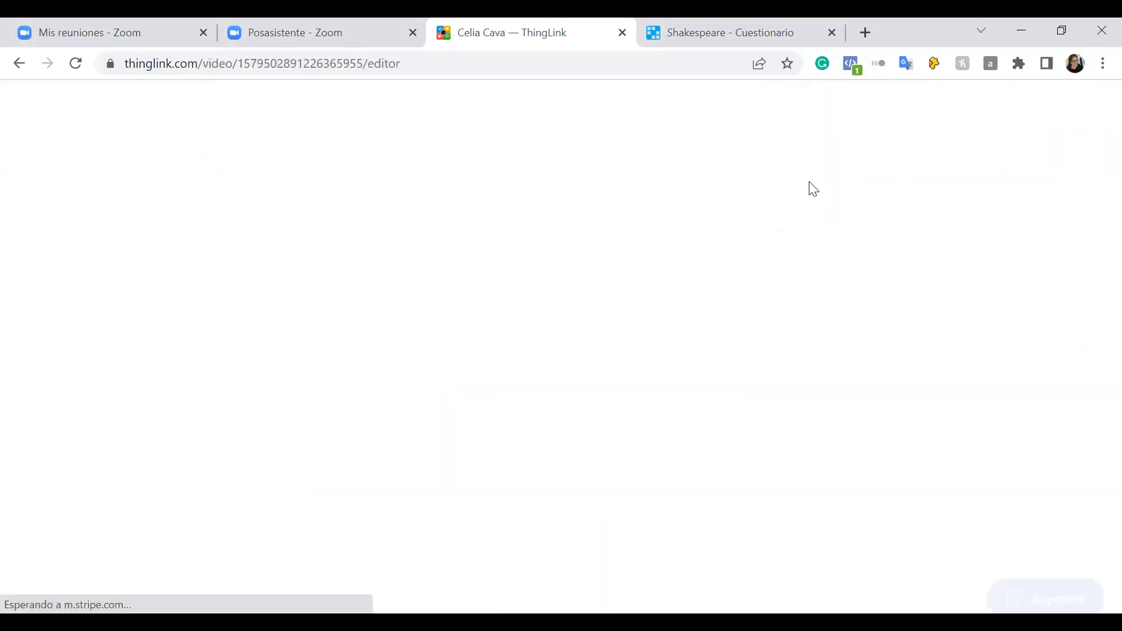
pyautogui.click(19, 63)
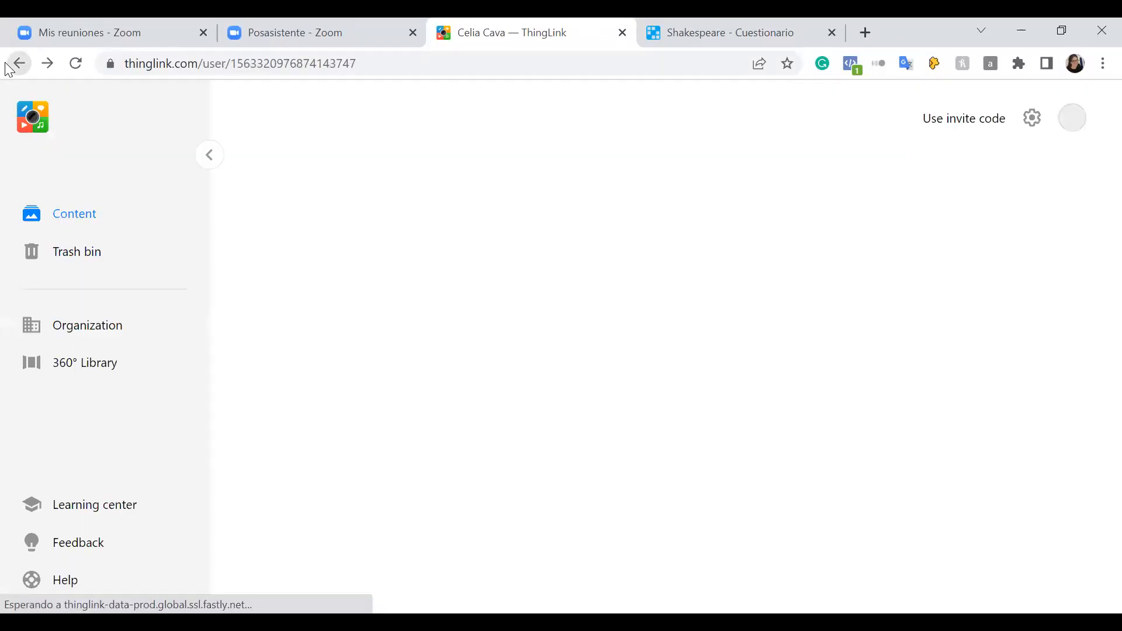
pyautogui.click(917, 229)
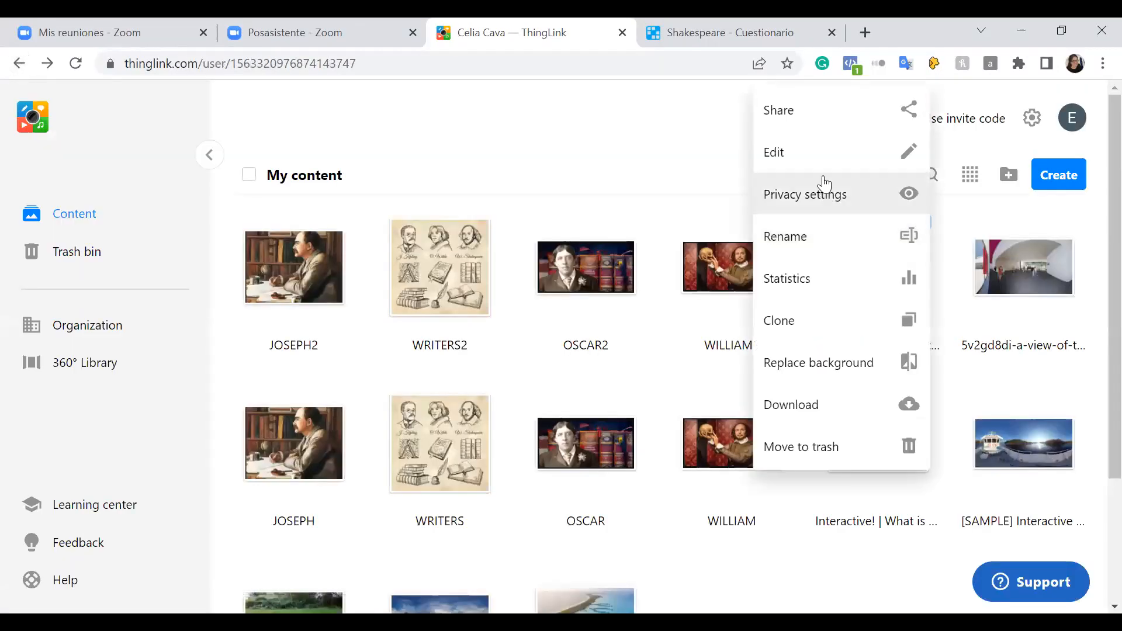
pyautogui.click(812, 197)
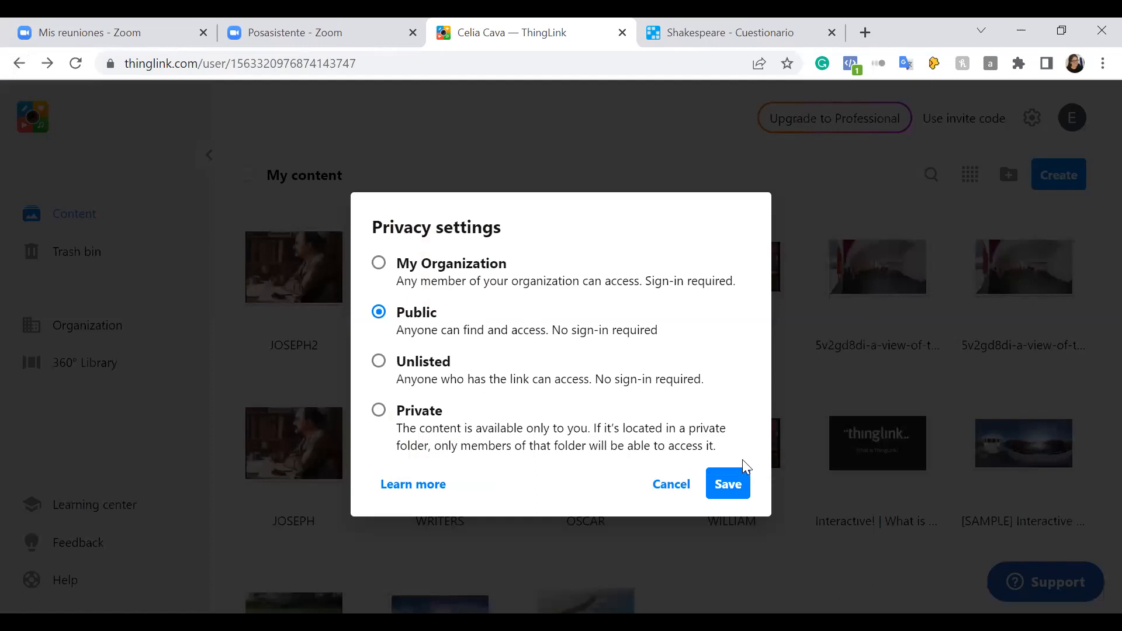
pyautogui.click(731, 482)
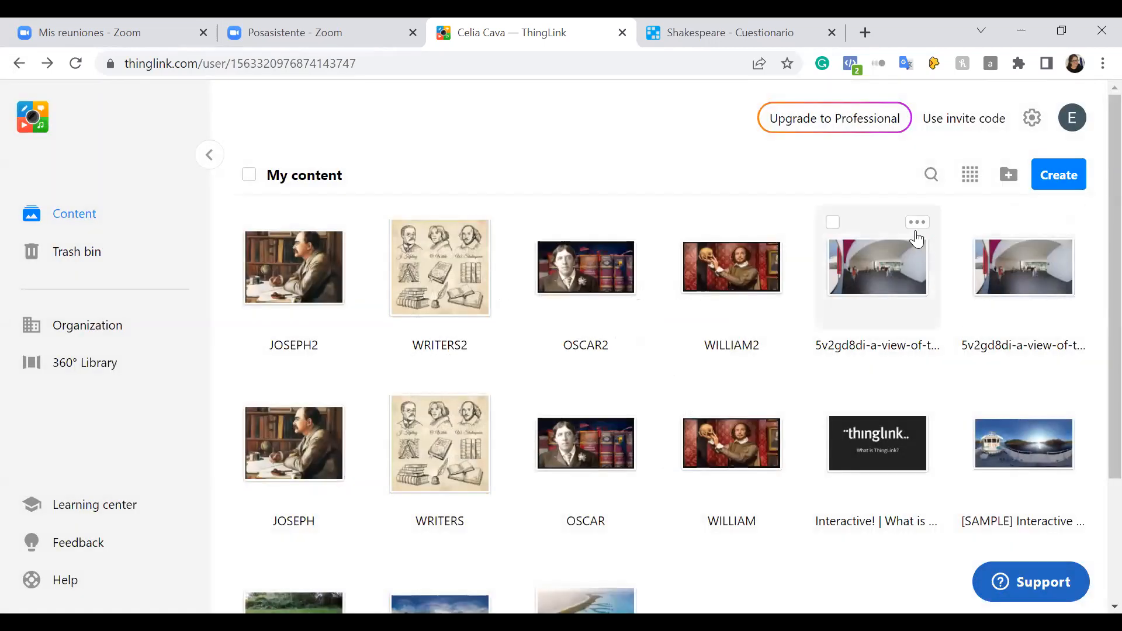
pyautogui.click(917, 226)
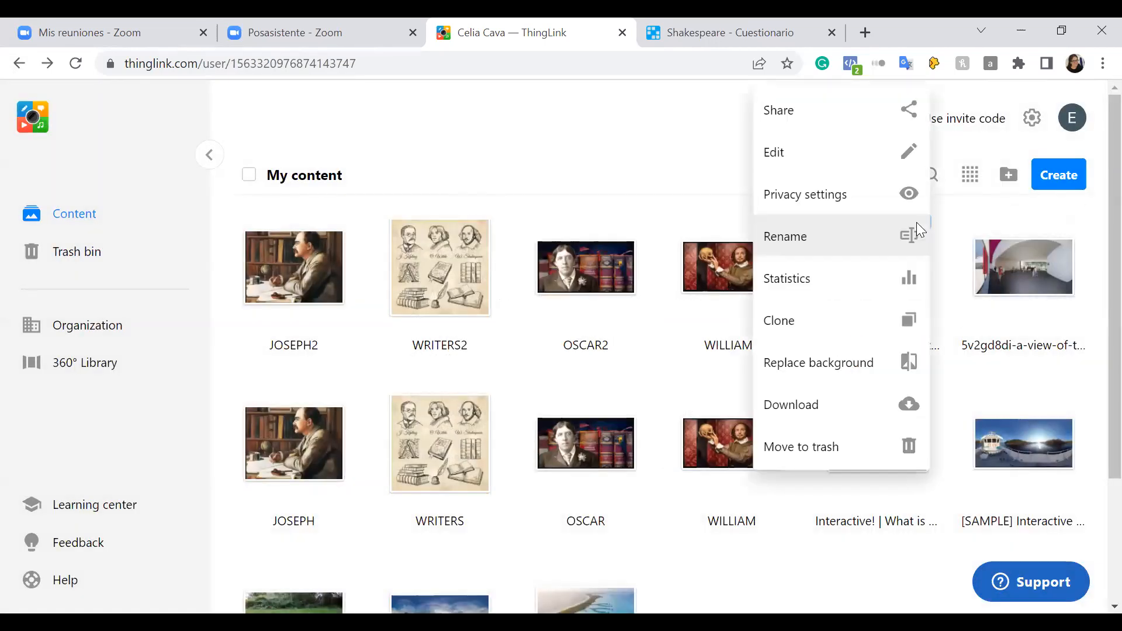
pyautogui.click(802, 173)
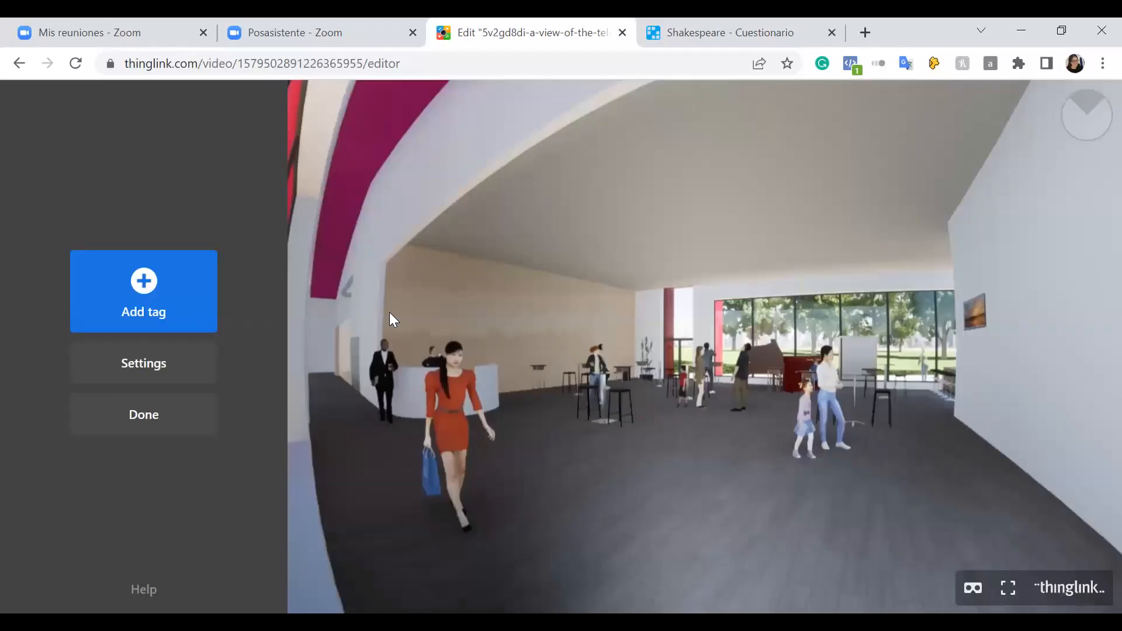
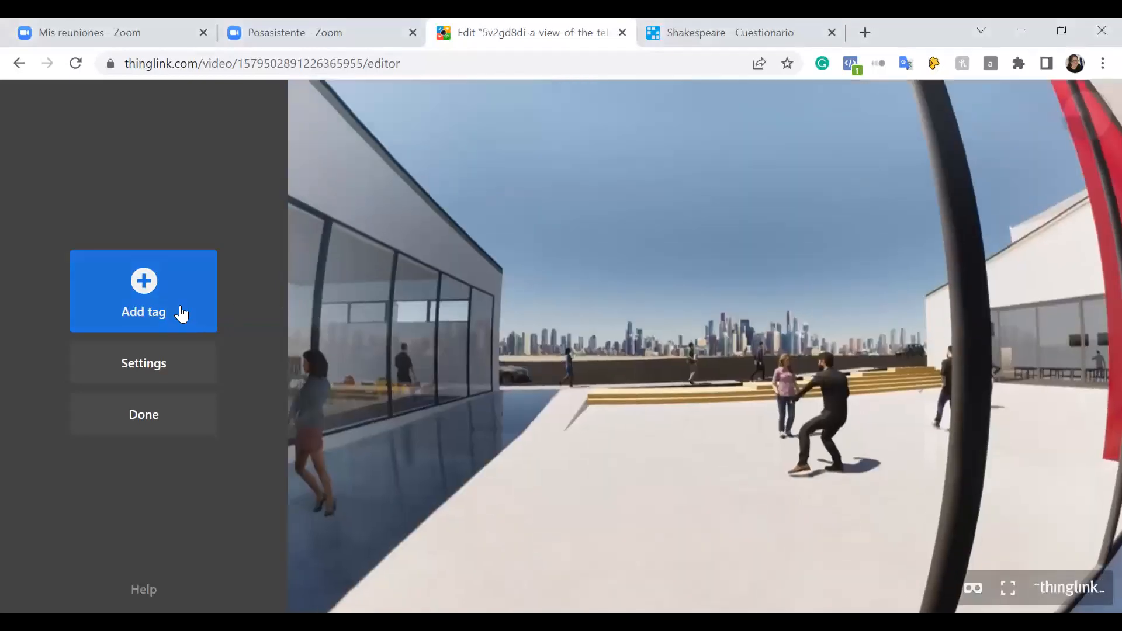
pyautogui.click(178, 312)
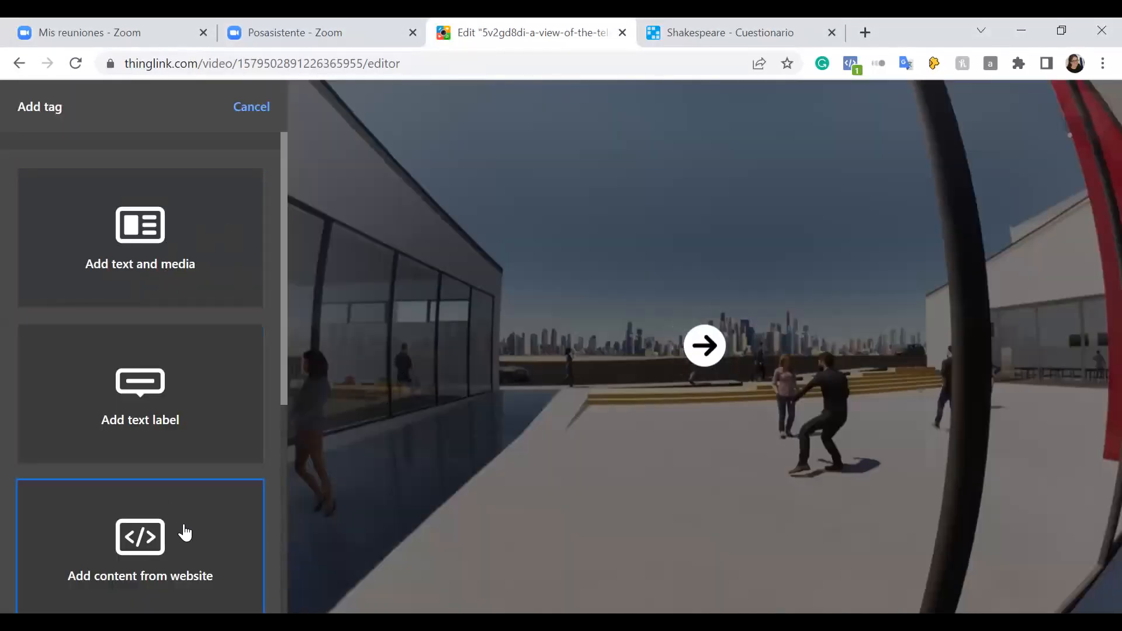
pyautogui.scroll(-5, 175, 497)
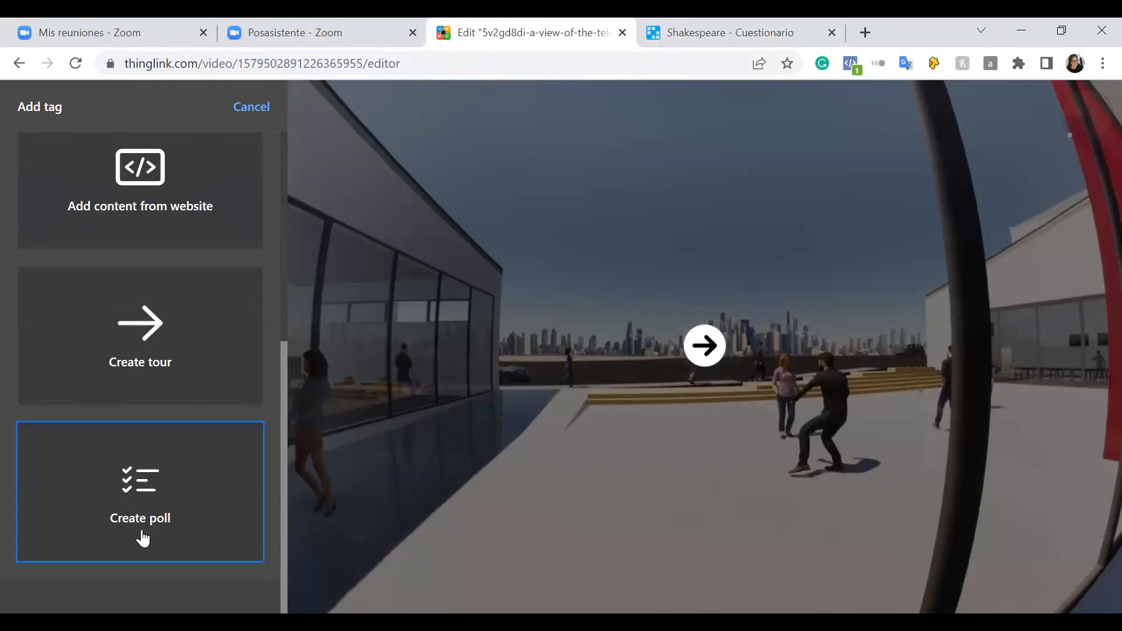
pyautogui.scroll(5, 98, 420)
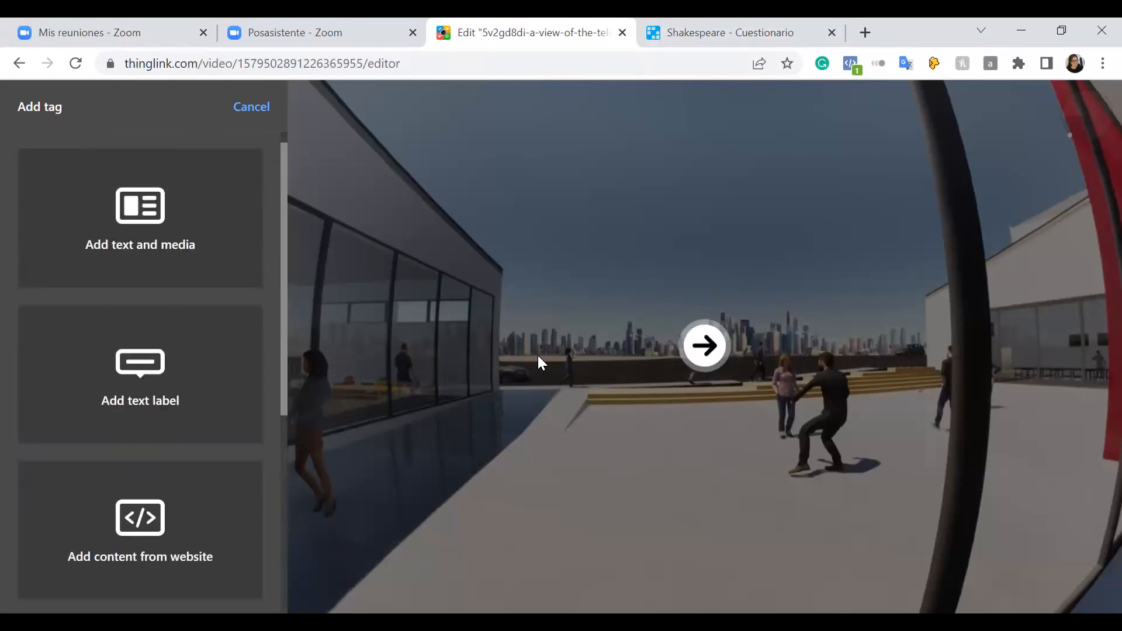
pyautogui.click(594, 453)
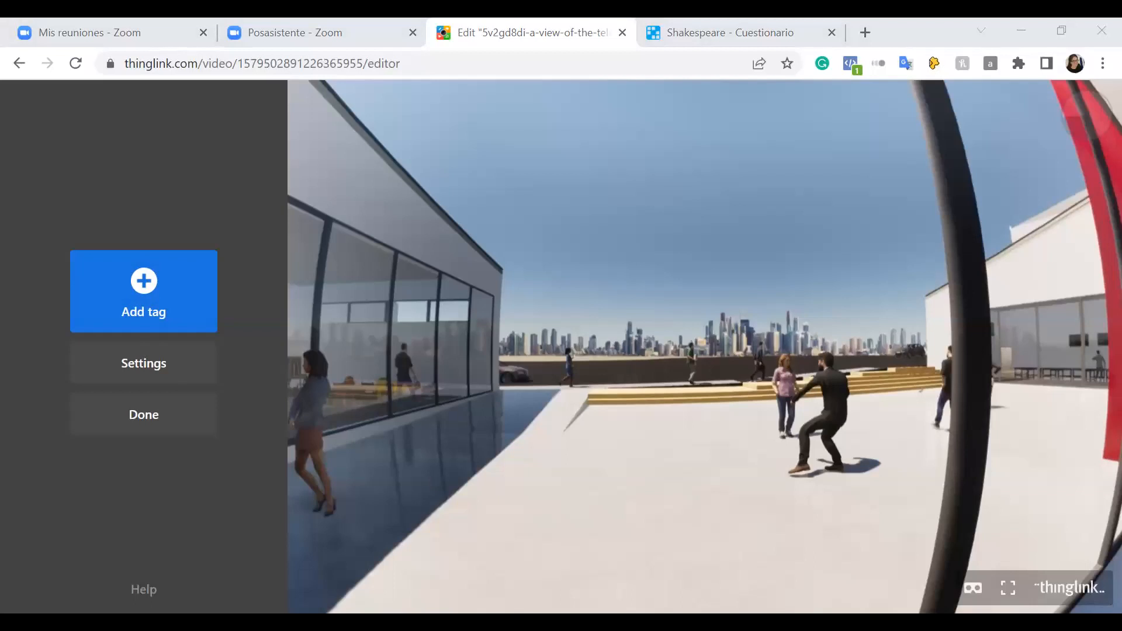
pyautogui.click(144, 311)
pyautogui.scroll(-6, 126, 473)
pyautogui.scroll(3, 132, 484)
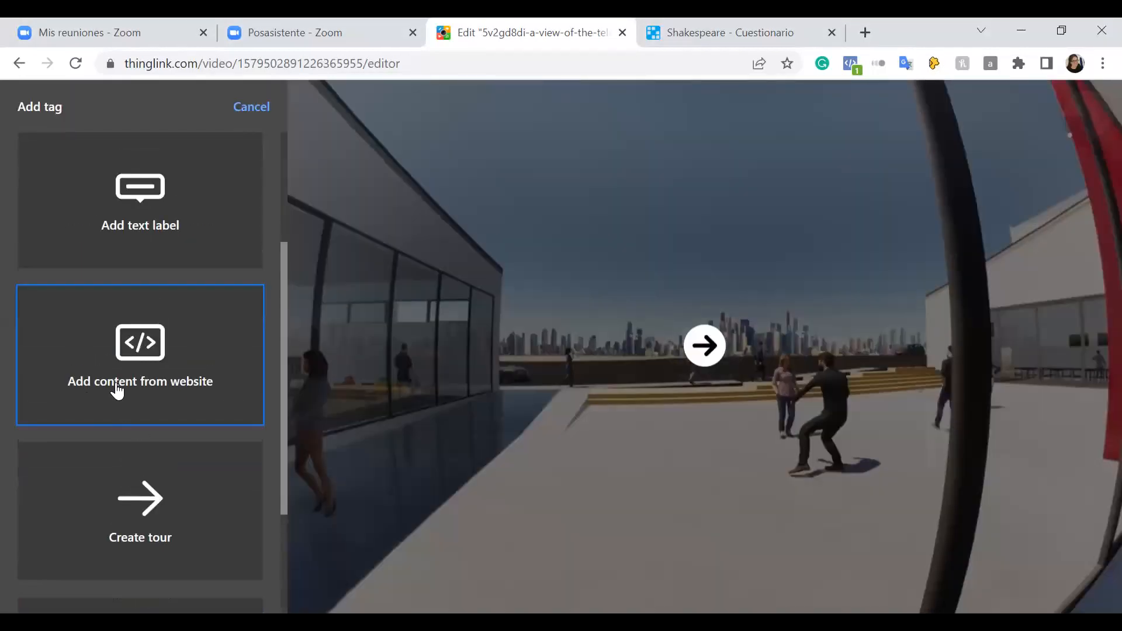
pyautogui.scroll(3, 117, 391)
pyautogui.click(142, 500)
pyautogui.click(101, 256)
pyautogui.write('https://www.youtube.com/watch?v=L0ppt5Assj0')
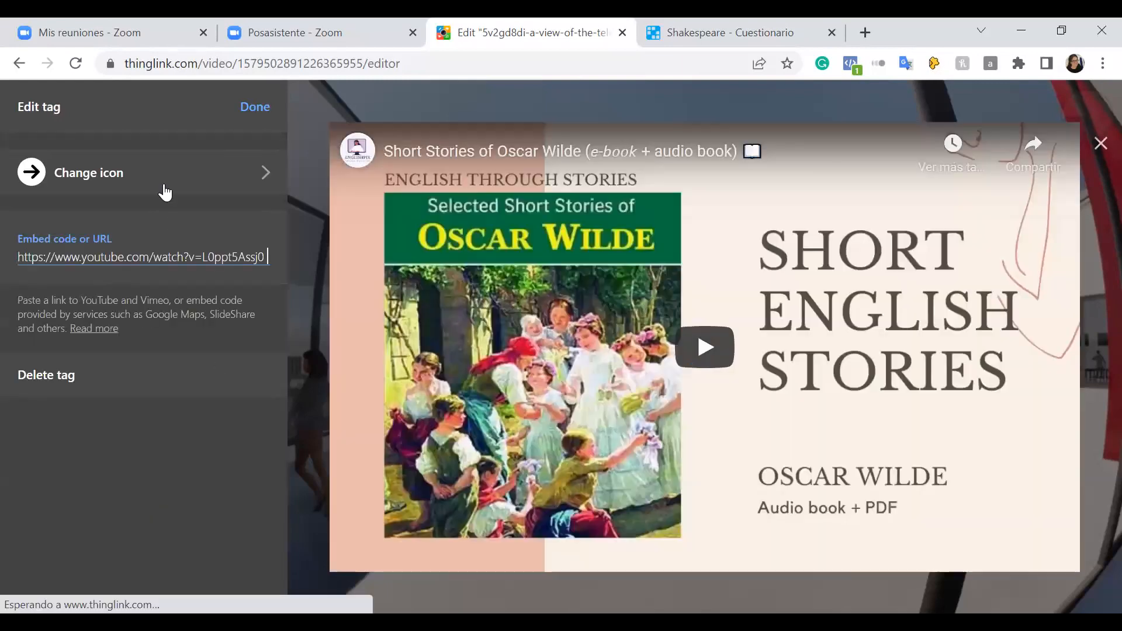
# Step: Give the video tag the red YouTube icon and move it up to the pale beam beside the magenta band
pyautogui.click(165, 190)
pyautogui.click(245, 203)
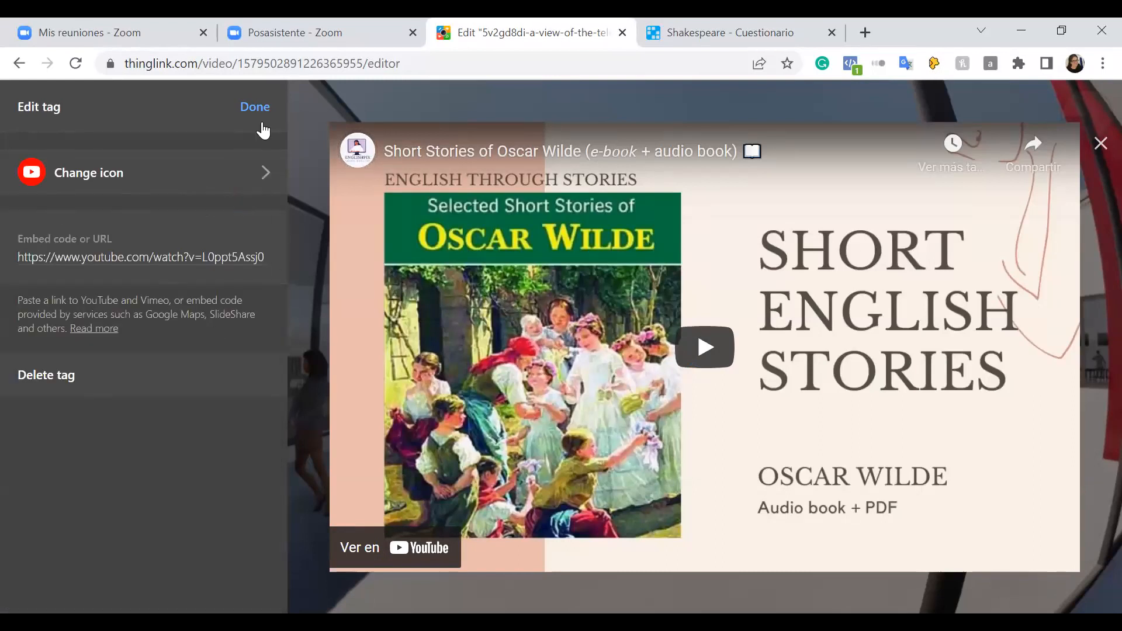
pyautogui.click(257, 109)
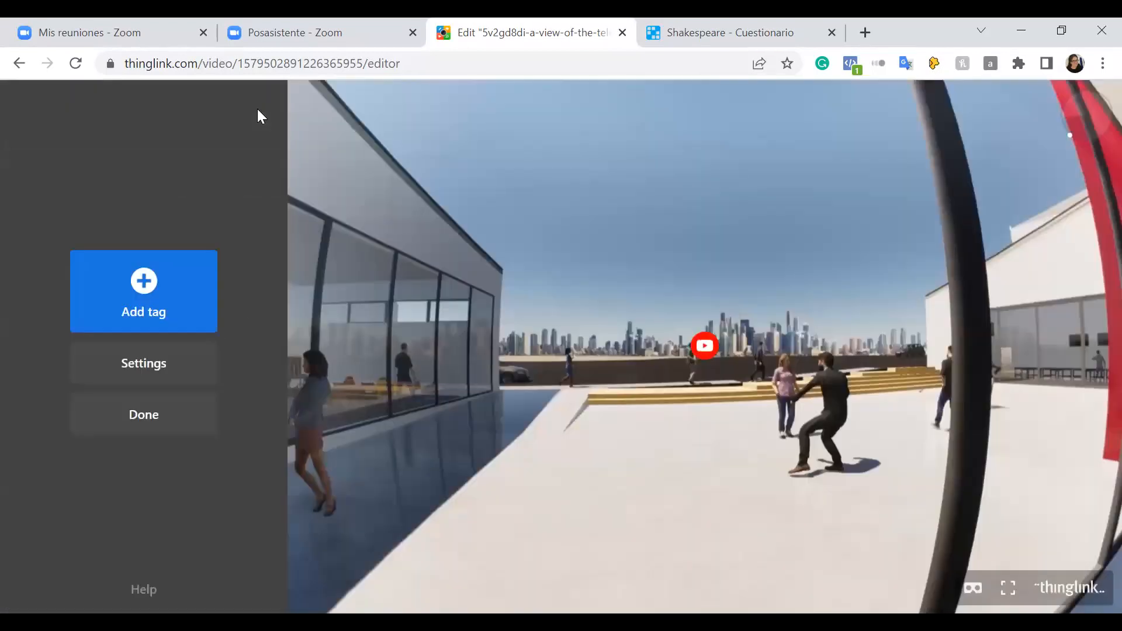
pyautogui.moveTo(705, 347); pyautogui.dragTo(575, 125)
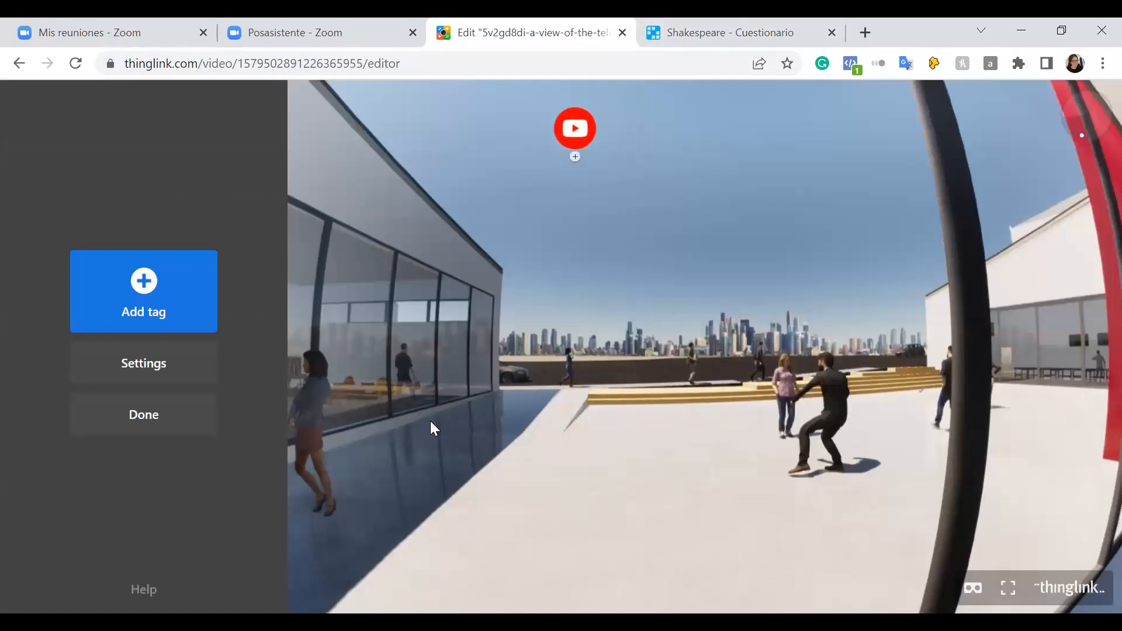
pyautogui.moveTo(491, 538); pyautogui.dragTo(549, 579)
pyautogui.moveTo(573, 380)
pyautogui.mouseDown()
pyautogui.moveTo(585, 506)
pyautogui.moveTo(585, 389)
pyautogui.mouseUp()
pyautogui.moveTo(575, 557); pyautogui.dragTo(624, 326)
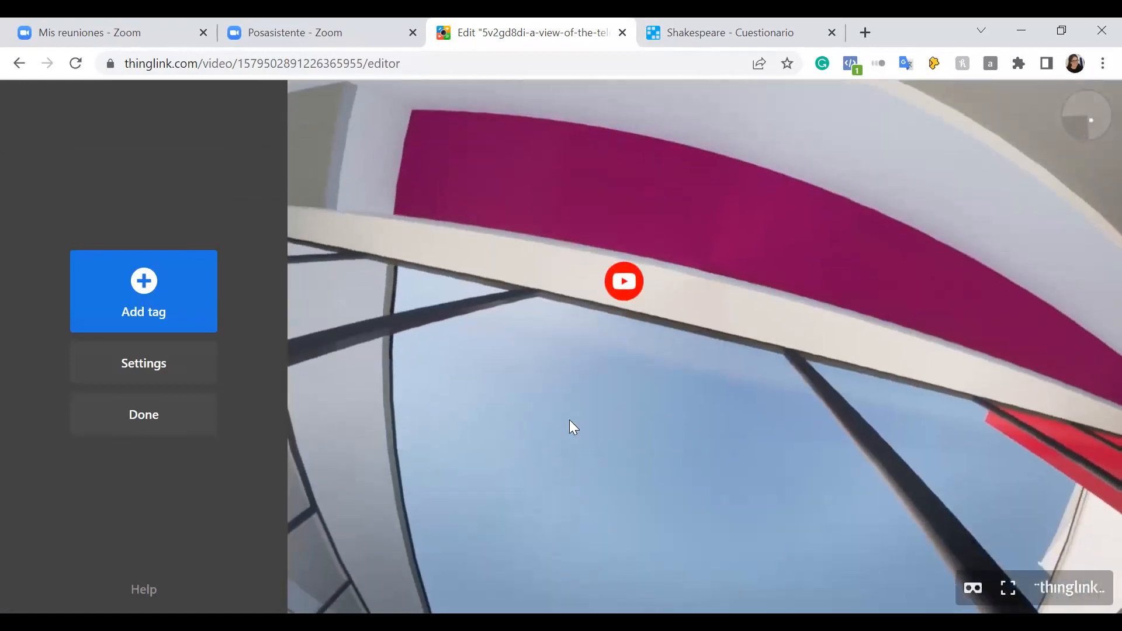
# Step: Look around the 360° panorama, examining the indoor hall and the outdoor terrace
pyautogui.moveTo(554, 479); pyautogui.dragTo(530, 286)
pyautogui.moveTo(833, 376); pyautogui.dragTo(585, 277)
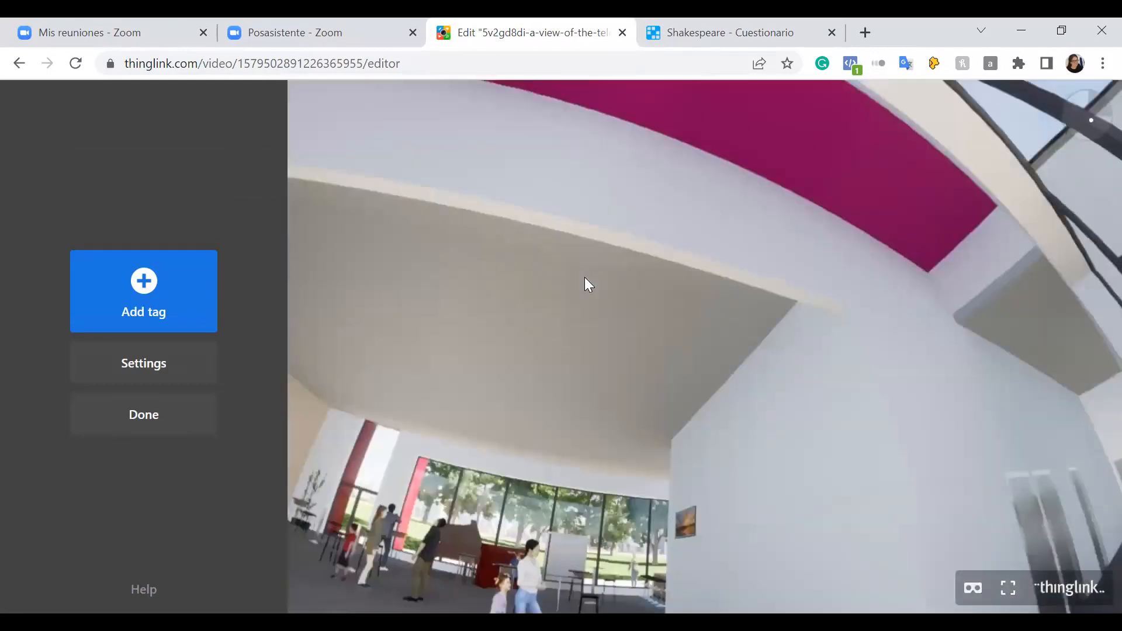
pyautogui.moveTo(527, 413); pyautogui.dragTo(636, 536)
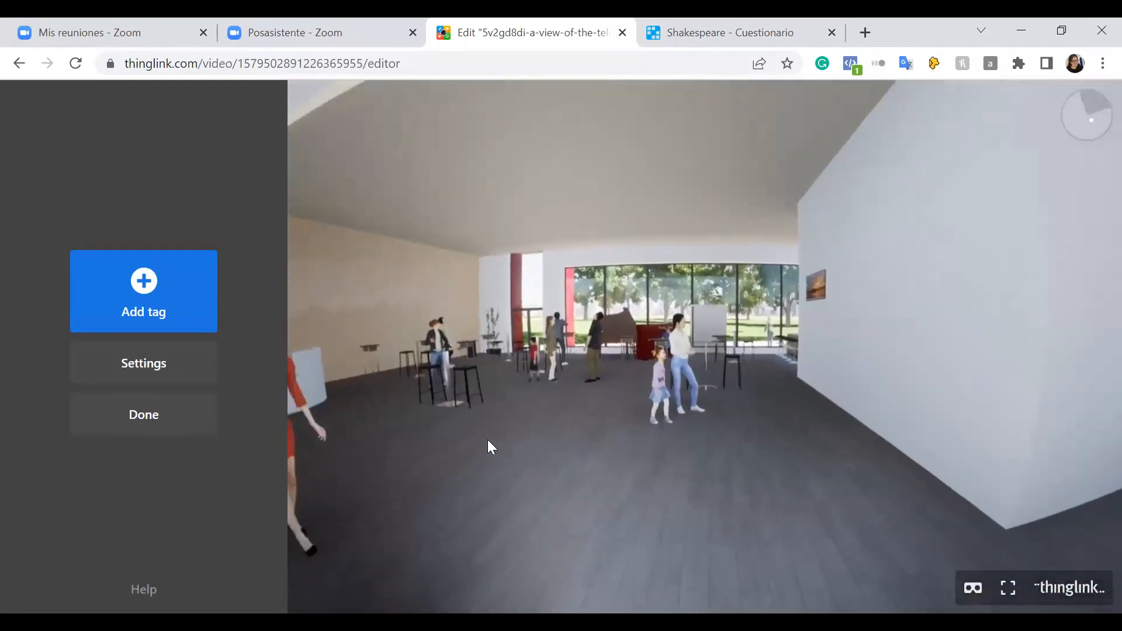
pyautogui.moveTo(487, 439); pyautogui.dragTo(518, 437)
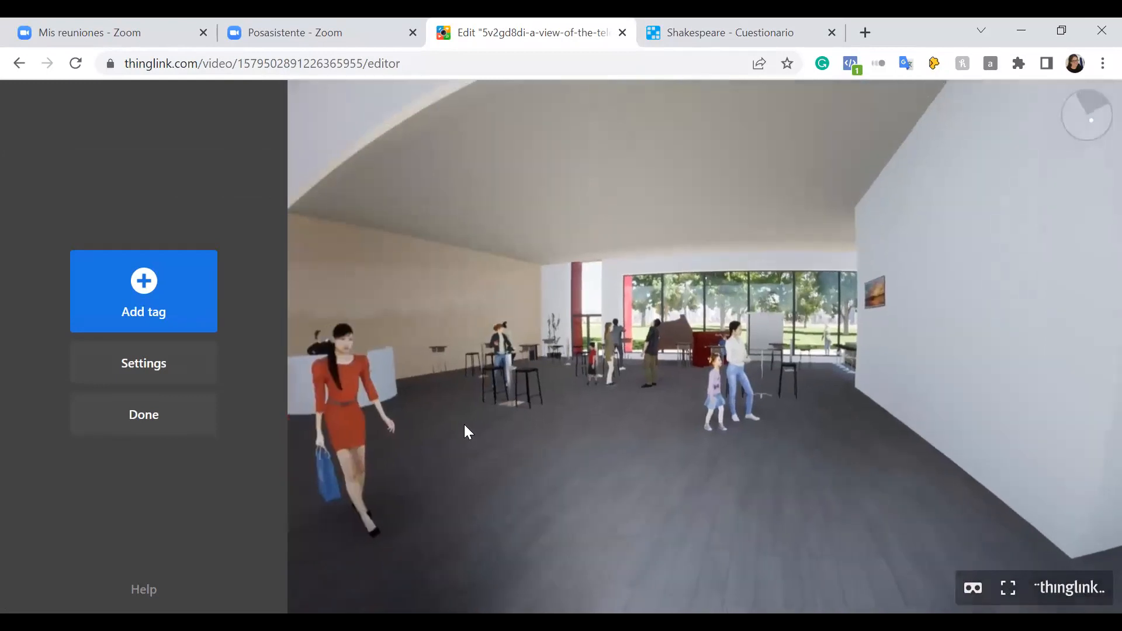
pyautogui.moveTo(566, 364); pyautogui.dragTo(1055, 412)
pyautogui.moveTo(504, 379); pyautogui.dragTo(723, 281)
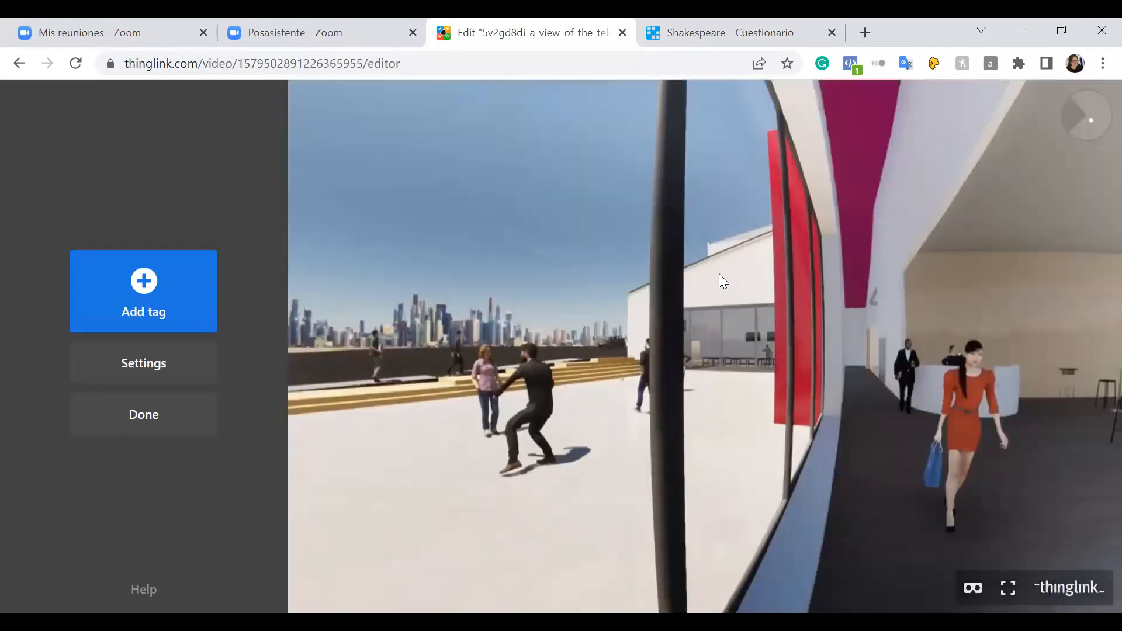
pyautogui.moveTo(924, 337); pyautogui.dragTo(661, 276)
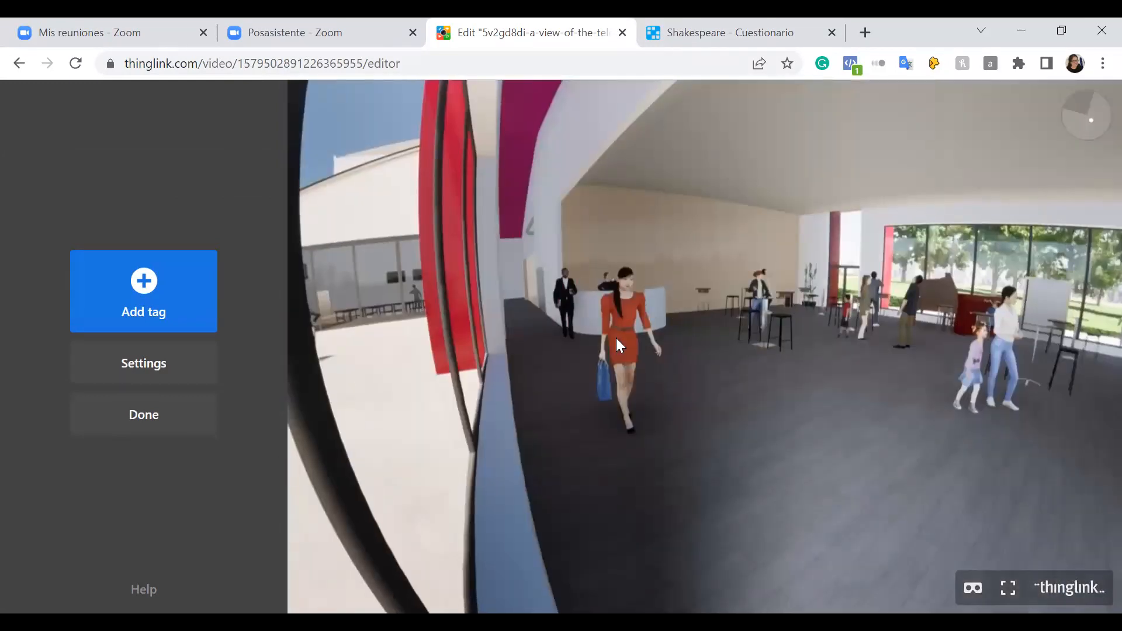
pyautogui.moveTo(616, 338); pyautogui.dragTo(446, 290)
pyautogui.moveTo(509, 363); pyautogui.dragTo(494, 426)
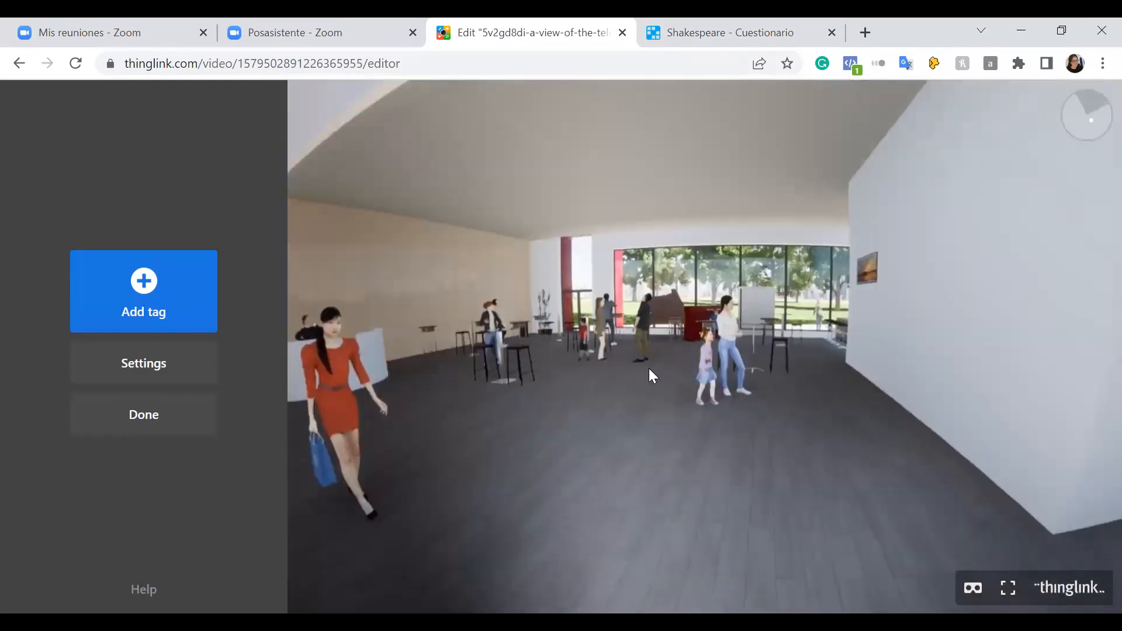
pyautogui.moveTo(648, 358); pyautogui.dragTo(644, 399)
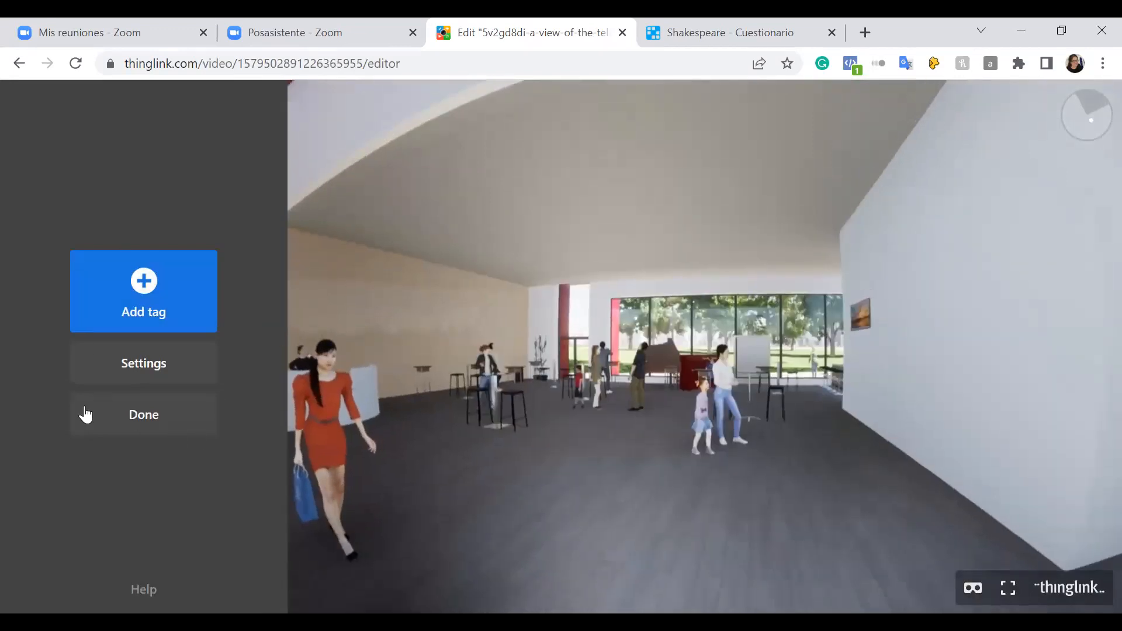
# Step: Finish editing the panorama and copy the standard share link of the WRITERS2 scene
pyautogui.click(162, 422)
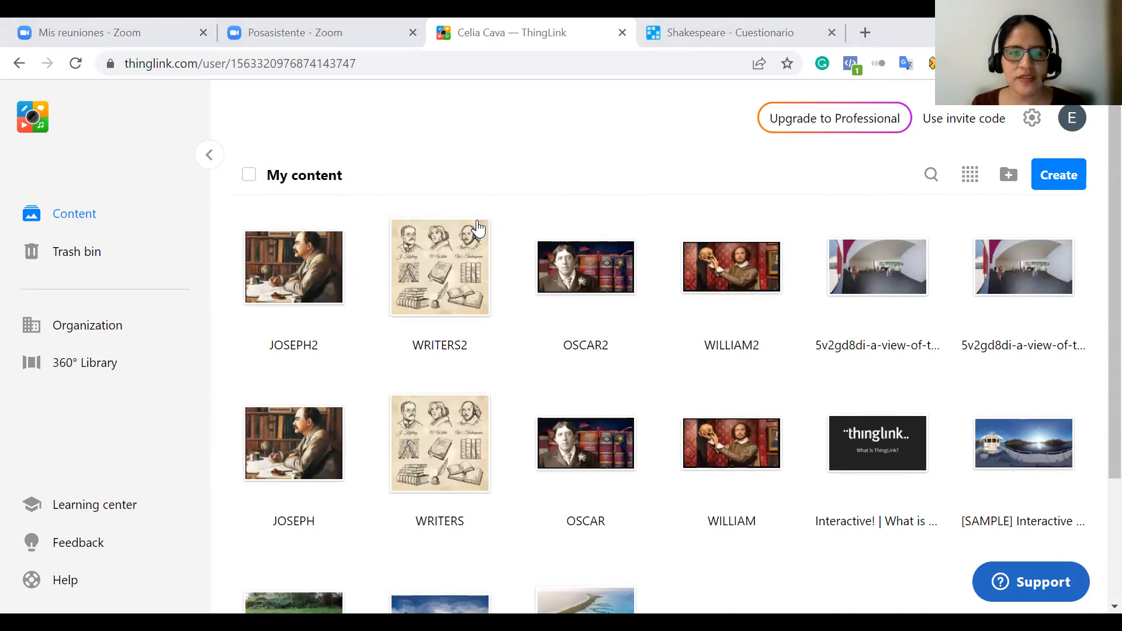
pyautogui.moveTo(484, 232)
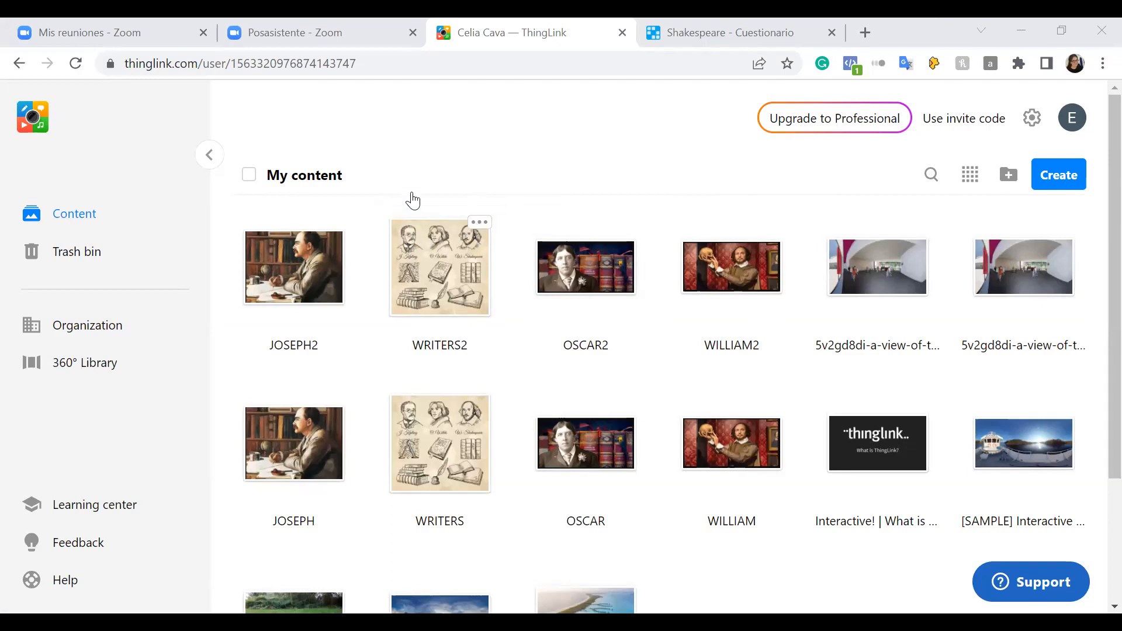
pyautogui.click(418, 121)
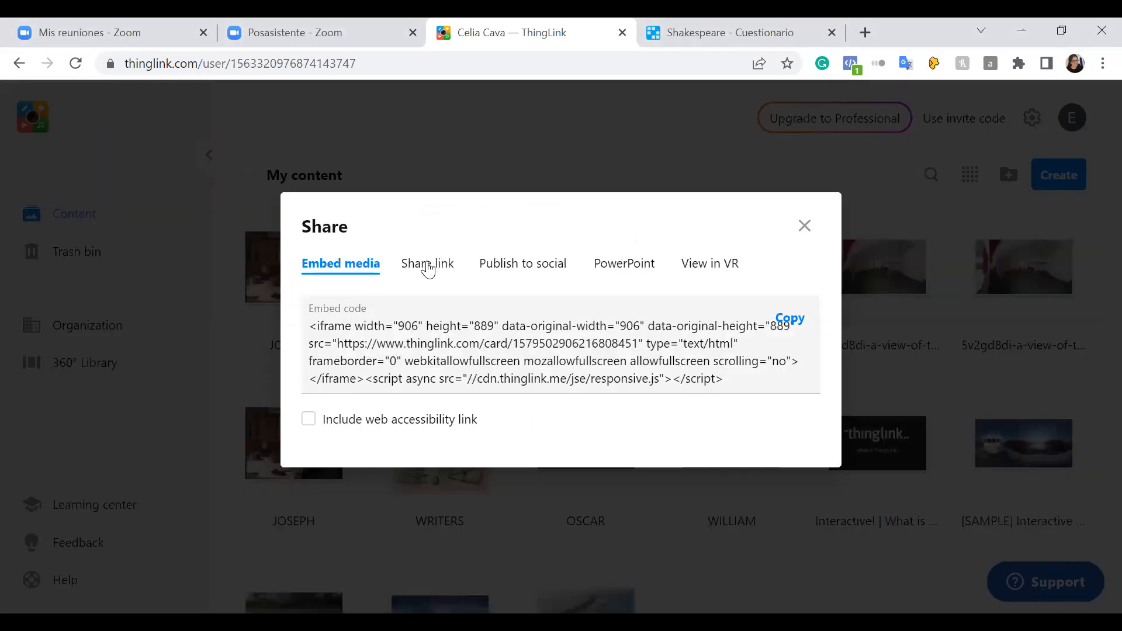
pyautogui.click(427, 269)
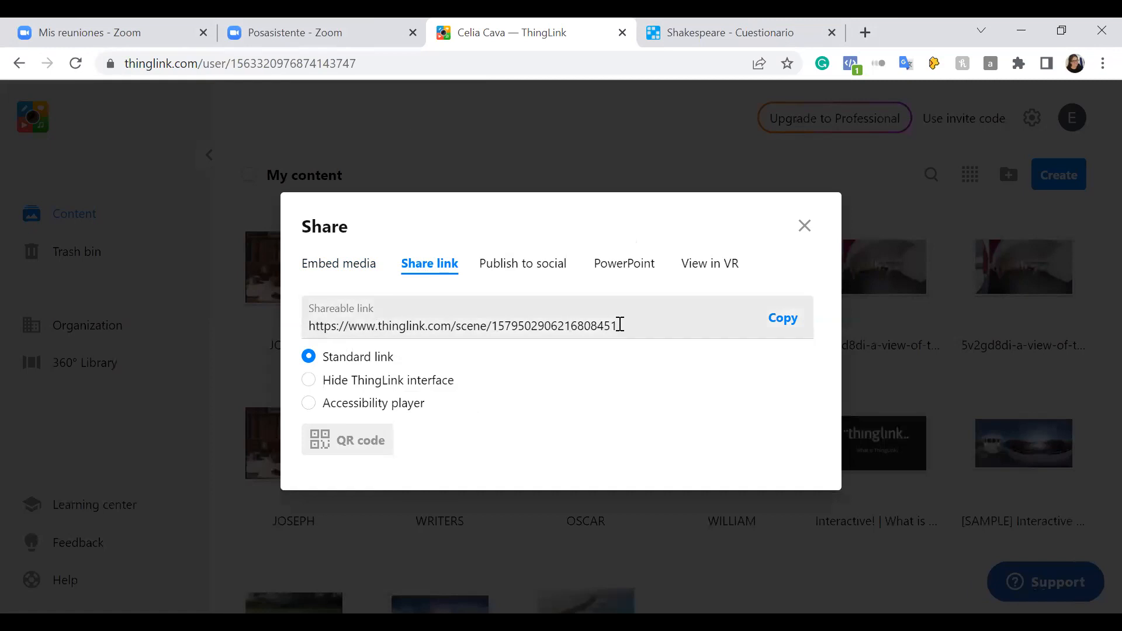
pyautogui.click(783, 318)
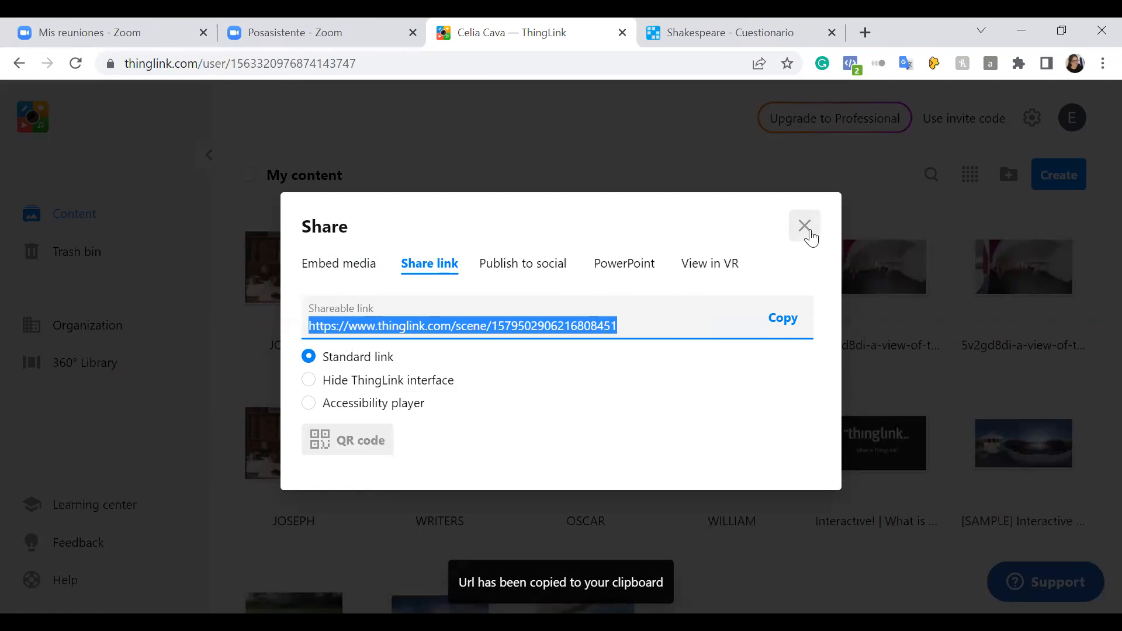
pyautogui.click(806, 228)
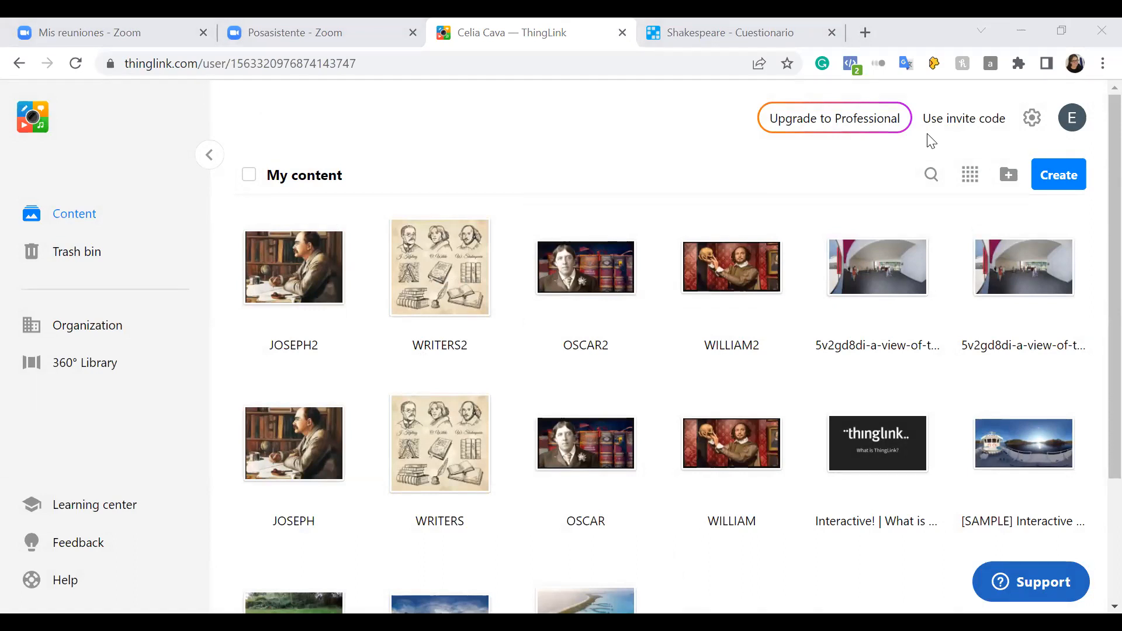
# Step: Switch to the incognito browser window and look over the published WRITERS2 scene and its tags
pyautogui.hotkey('alt', 'Tab')
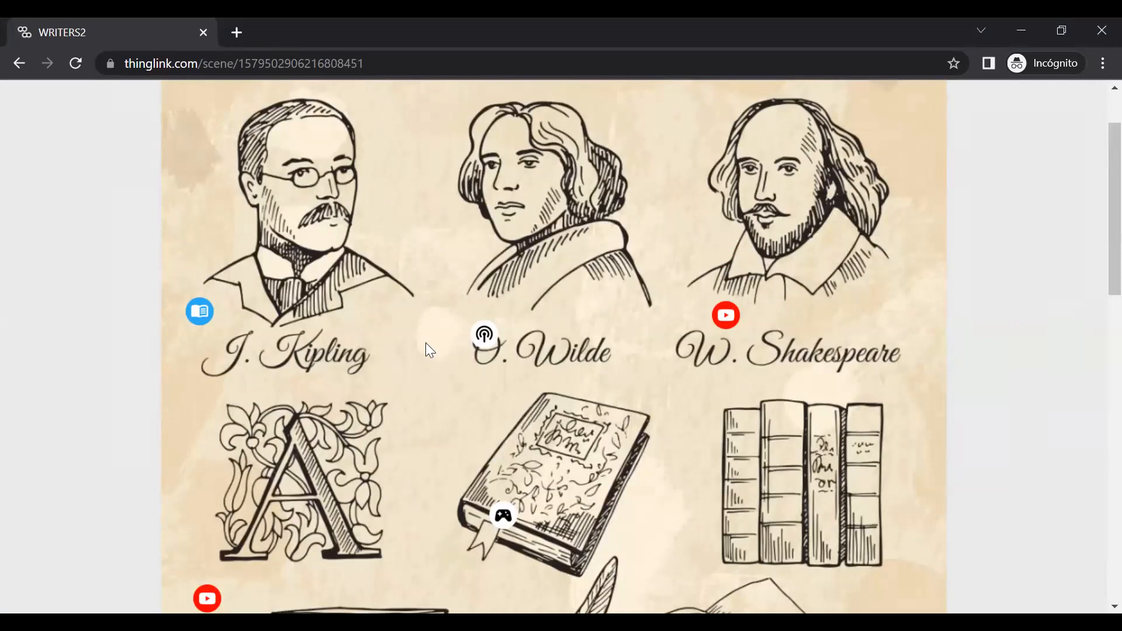
pyautogui.scroll(-7, 426, 345)
pyautogui.scroll(5, 248, 366)
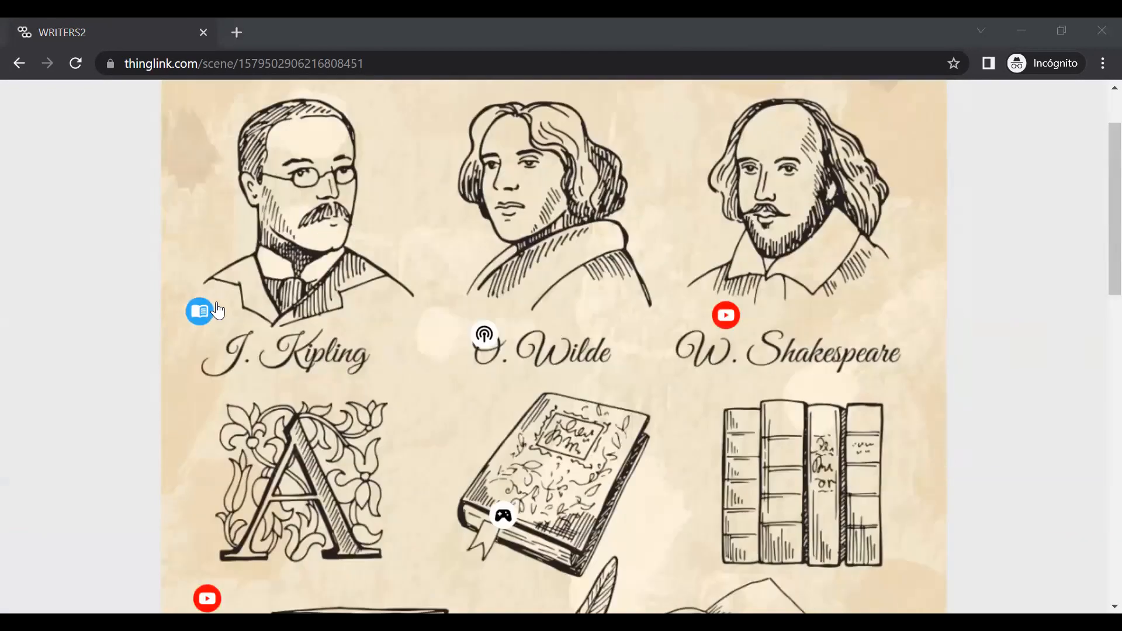
# Step: Open the reading tag beside Kipling's portrait and read through its illustrated Biography card
pyautogui.click(200, 319)
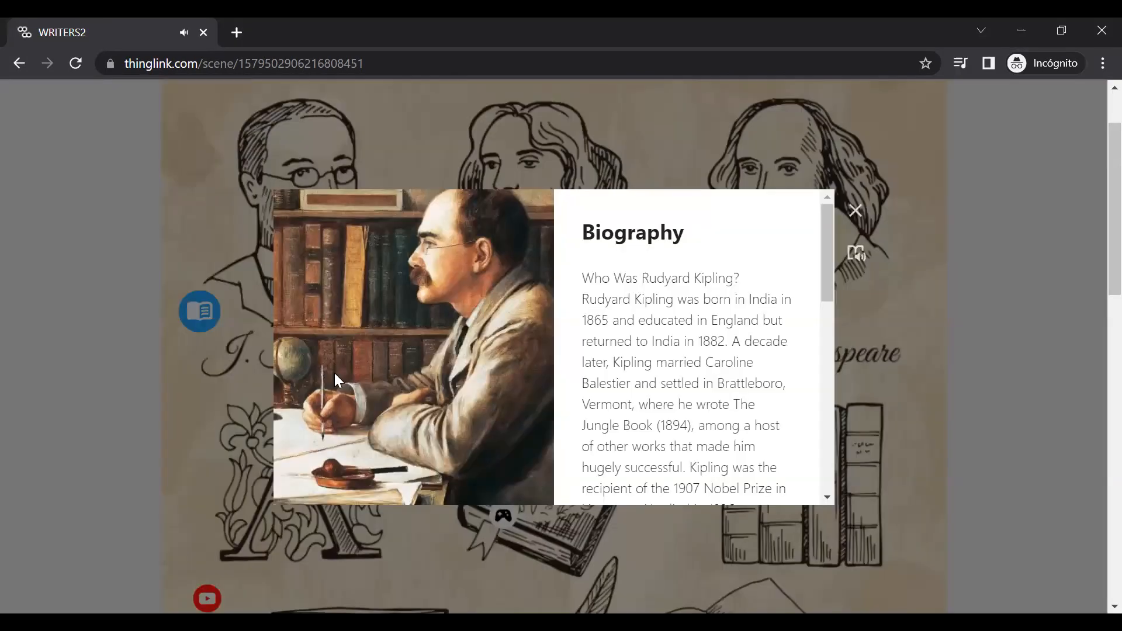
pyautogui.scroll(-12, 648, 370)
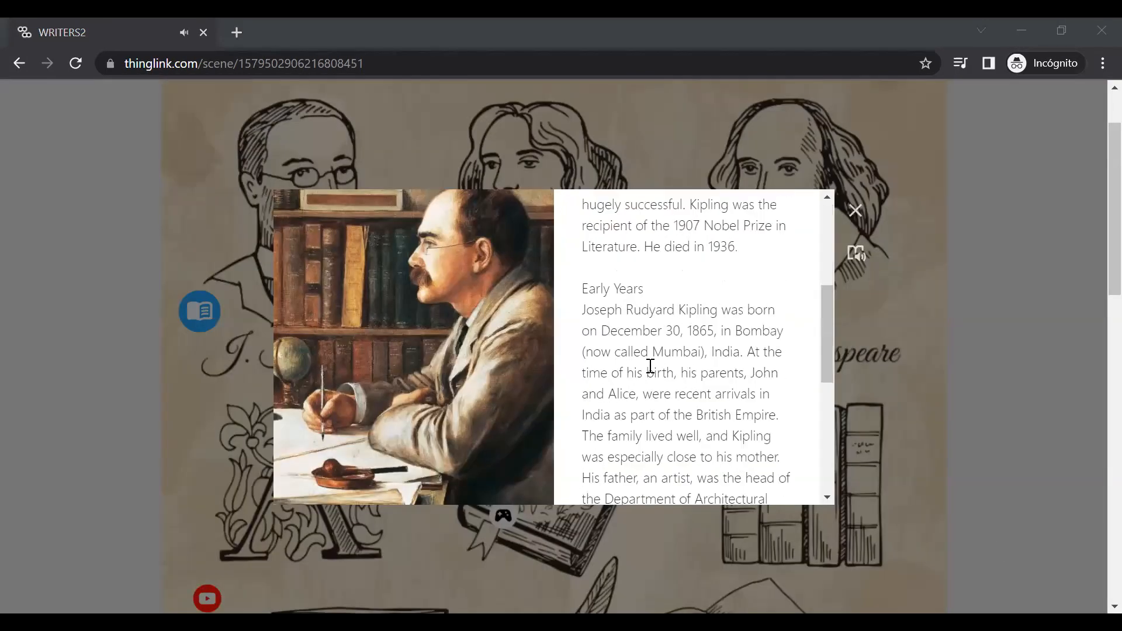
pyautogui.scroll(10, 646, 372)
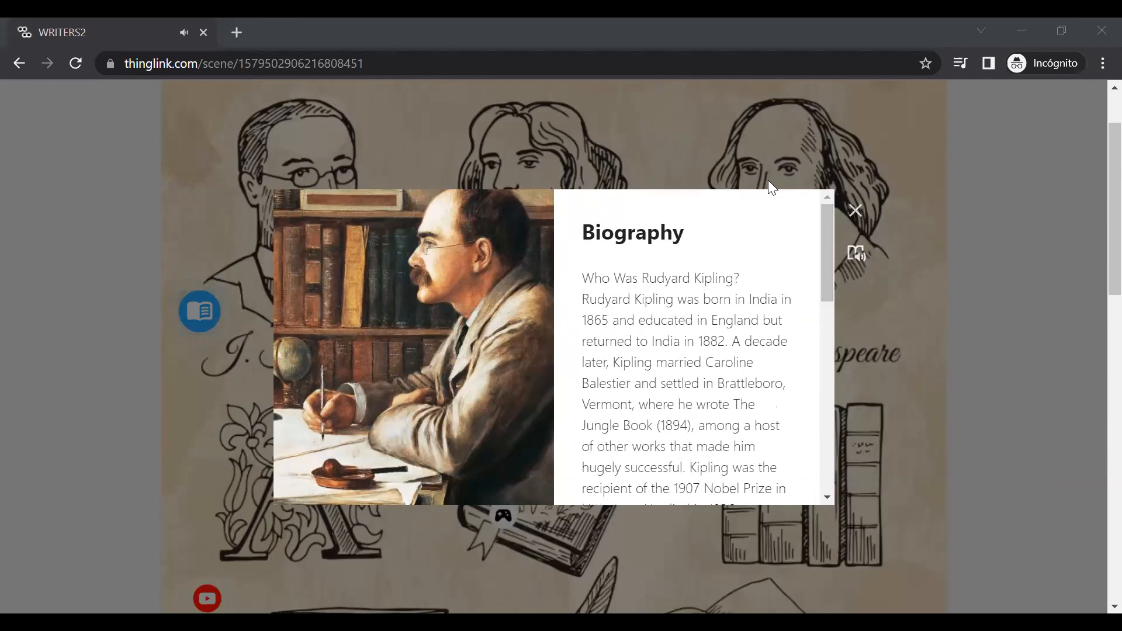
# Step: Open Kipling's biography in the immersive reader, play part of it aloud, pause it, and return to the scene
pyautogui.moveTo(859, 236)
pyautogui.mouseDown()
pyautogui.moveTo(875, 266)
pyautogui.moveTo(851, 233)
pyautogui.mouseUp()
pyautogui.click(852, 254)
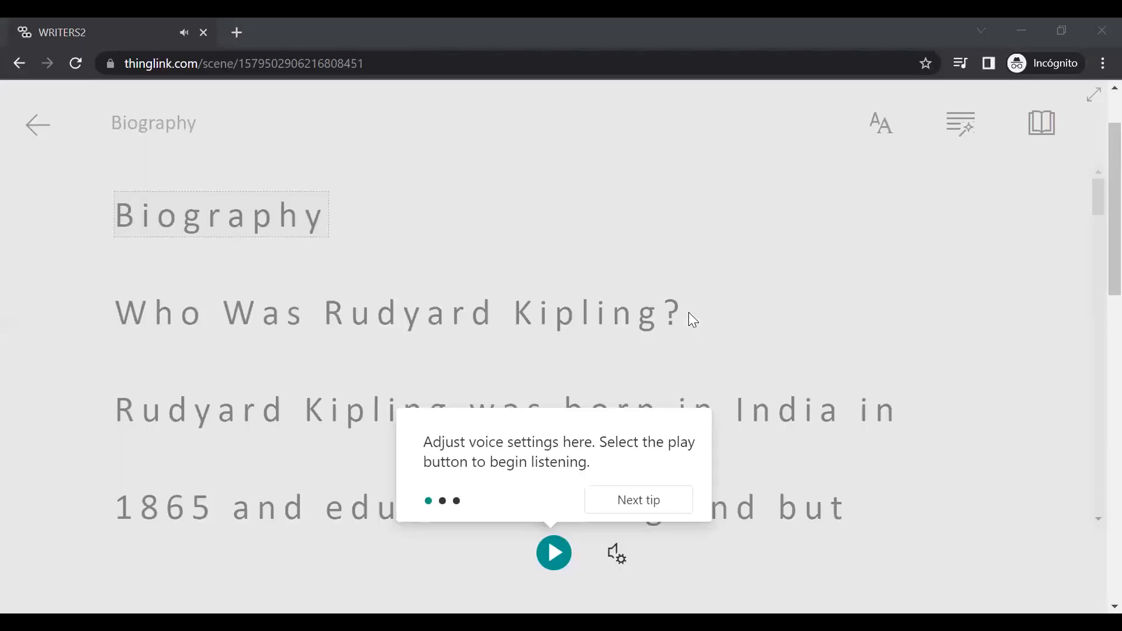
pyautogui.click(554, 553)
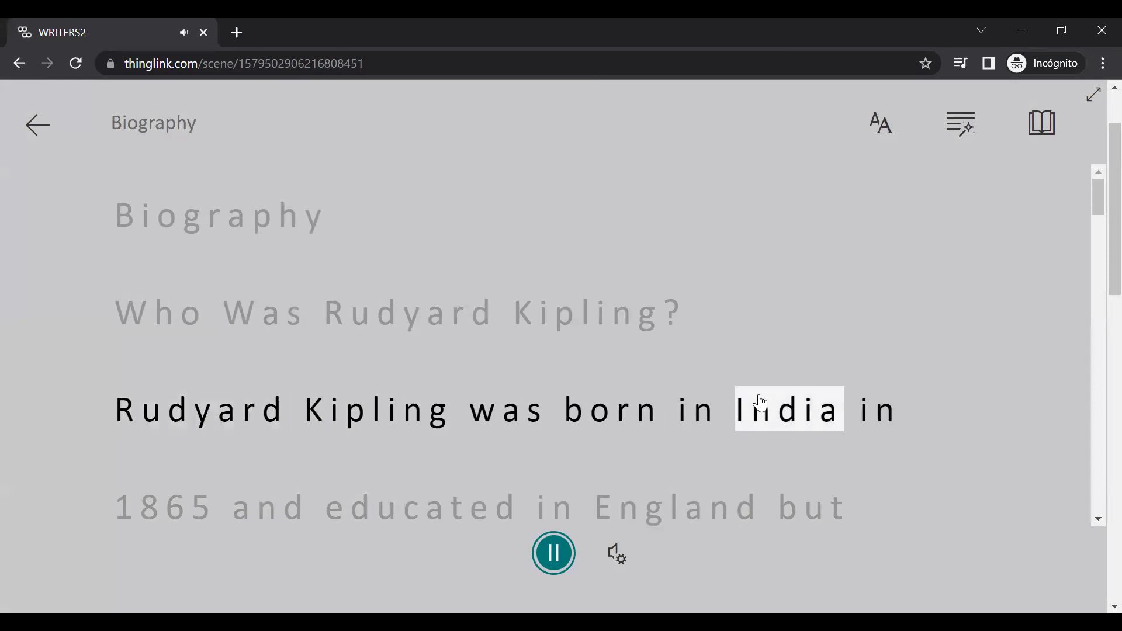
pyautogui.click(620, 561)
pyautogui.click(554, 553)
pyautogui.moveTo(258, 250); pyautogui.dragTo(253, 281)
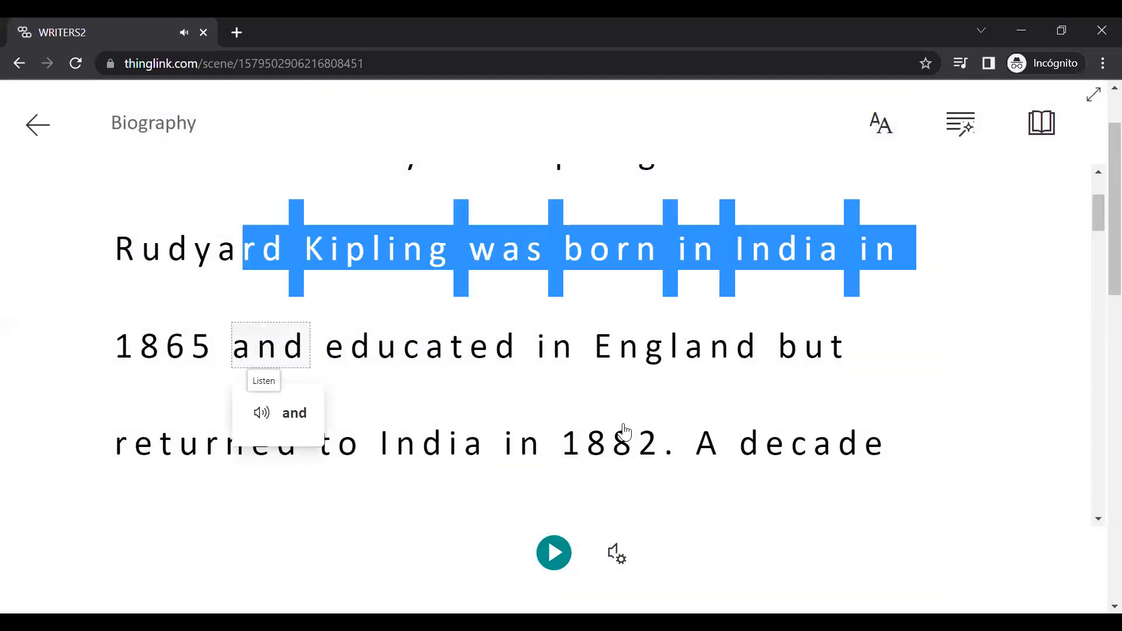
pyautogui.click(624, 433)
pyautogui.moveTo(636, 402); pyautogui.dragTo(673, 181)
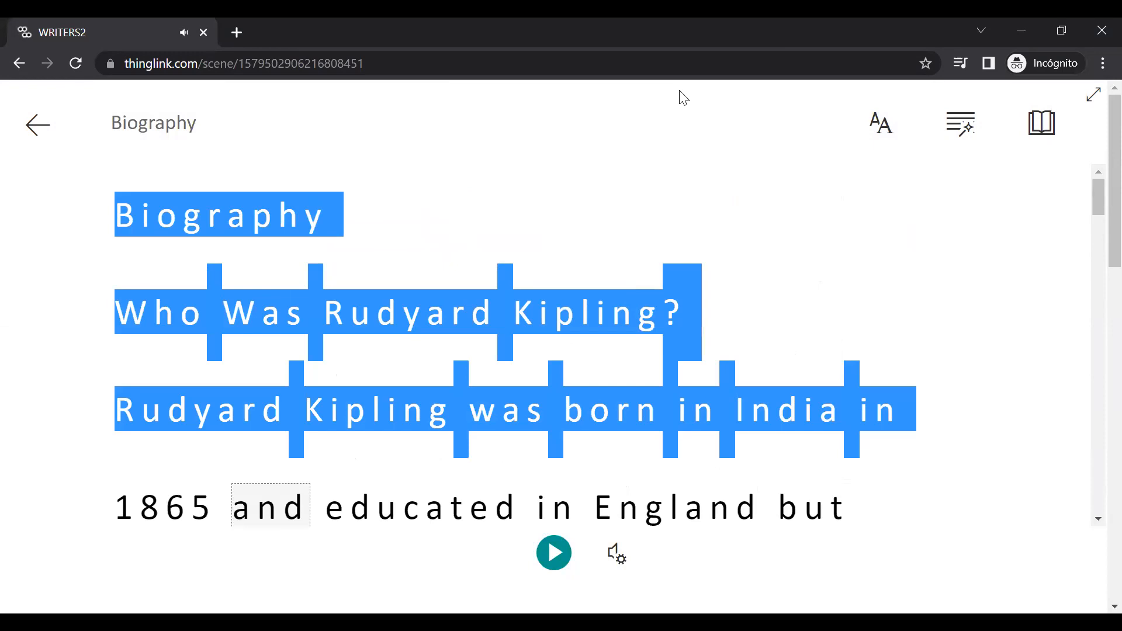
pyautogui.click(37, 125)
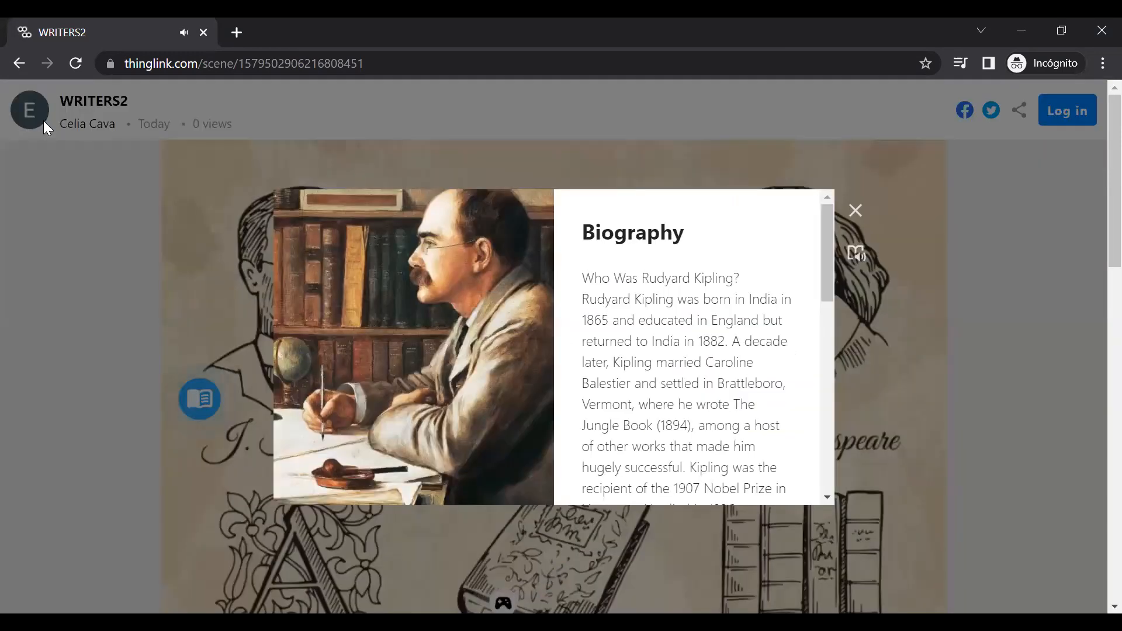
pyautogui.click(856, 211)
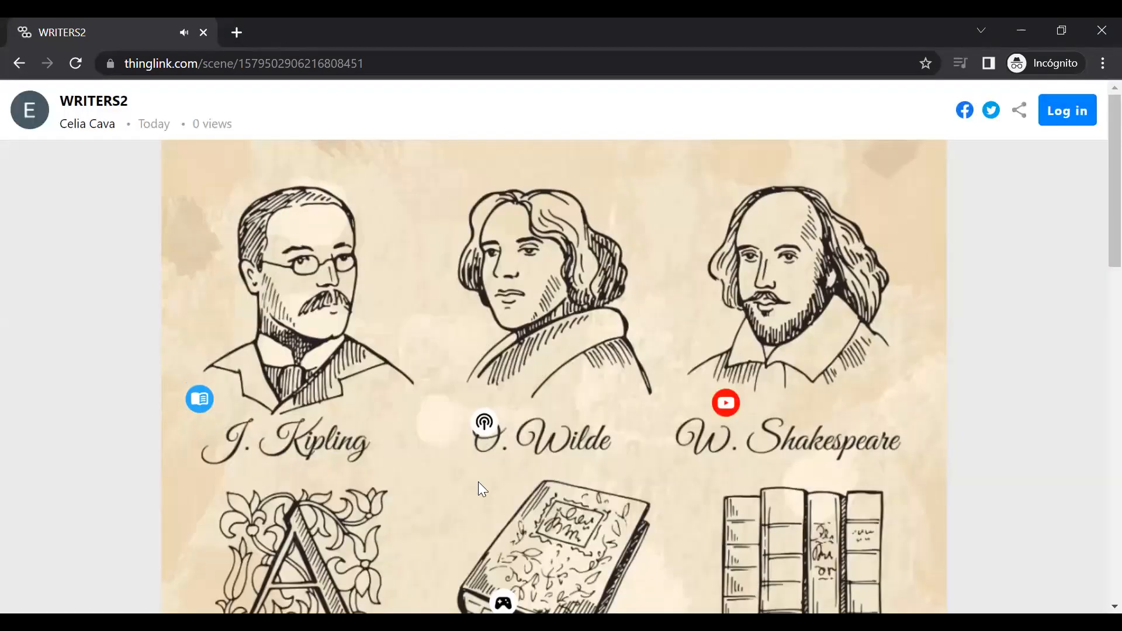
# Step: Preview the podcast tag beside Oscar Wilde and the game tag on the book with the Oscar Wilde quiz, closing each
pyautogui.scroll(-3, 478, 482)
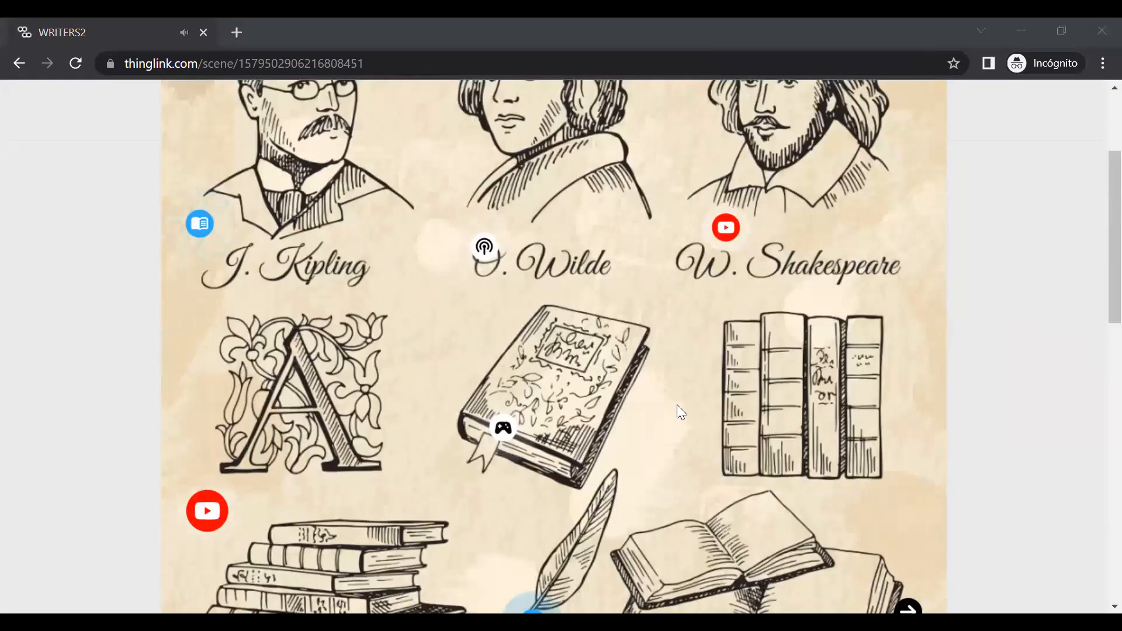
pyautogui.click(484, 247)
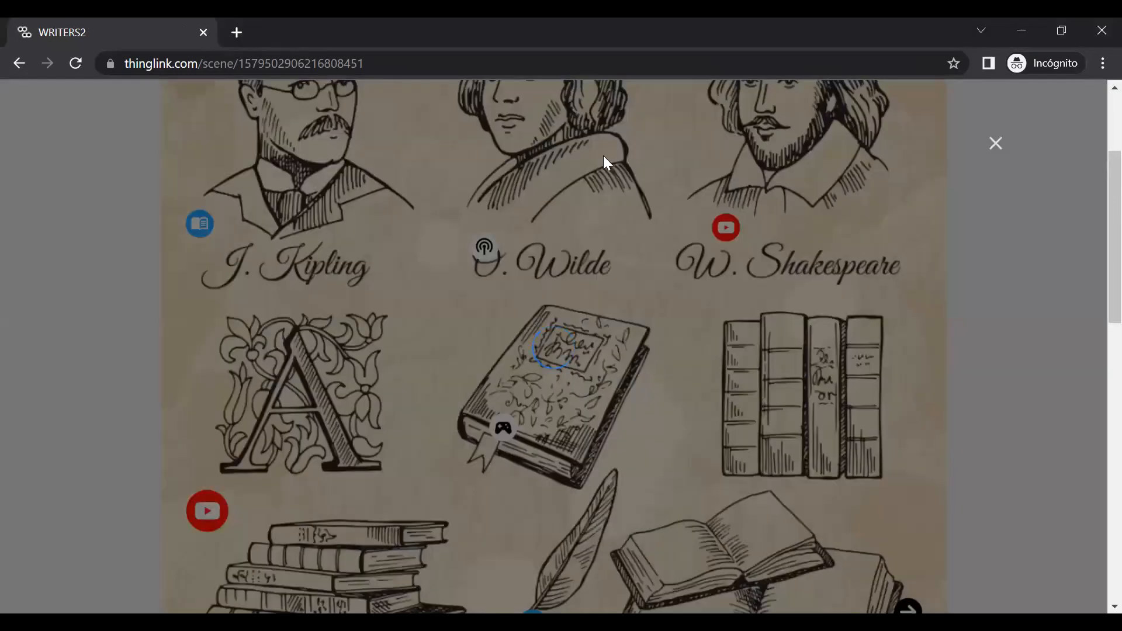
pyautogui.click(393, 449)
pyautogui.scroll(-3, 392, 449)
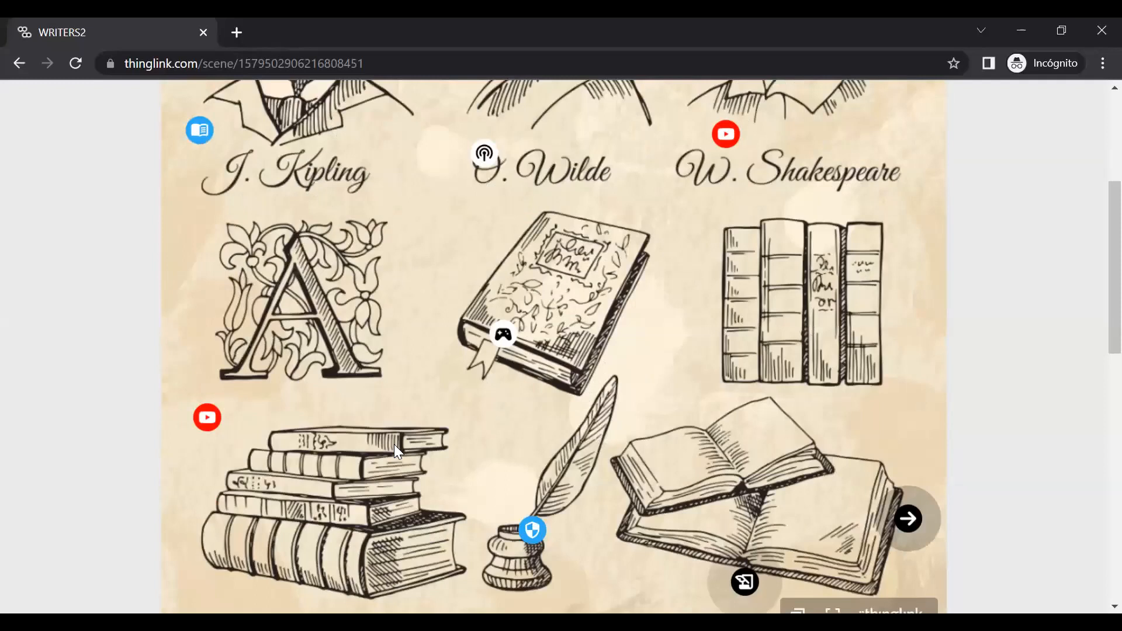
pyautogui.scroll(6, 467, 431)
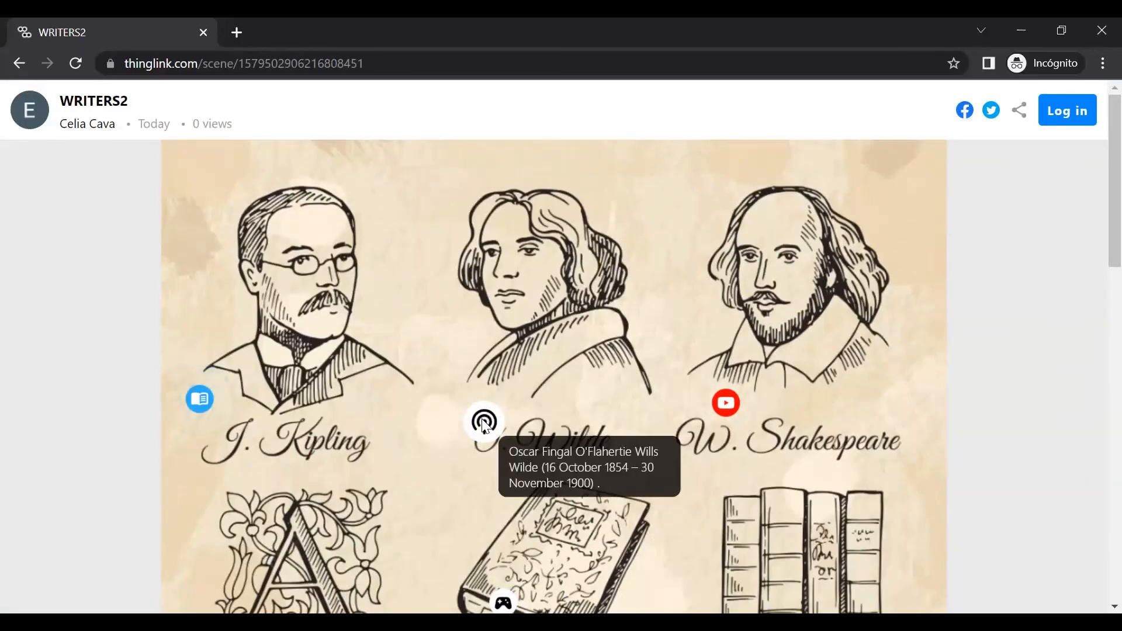
pyautogui.scroll(-2, 484, 428)
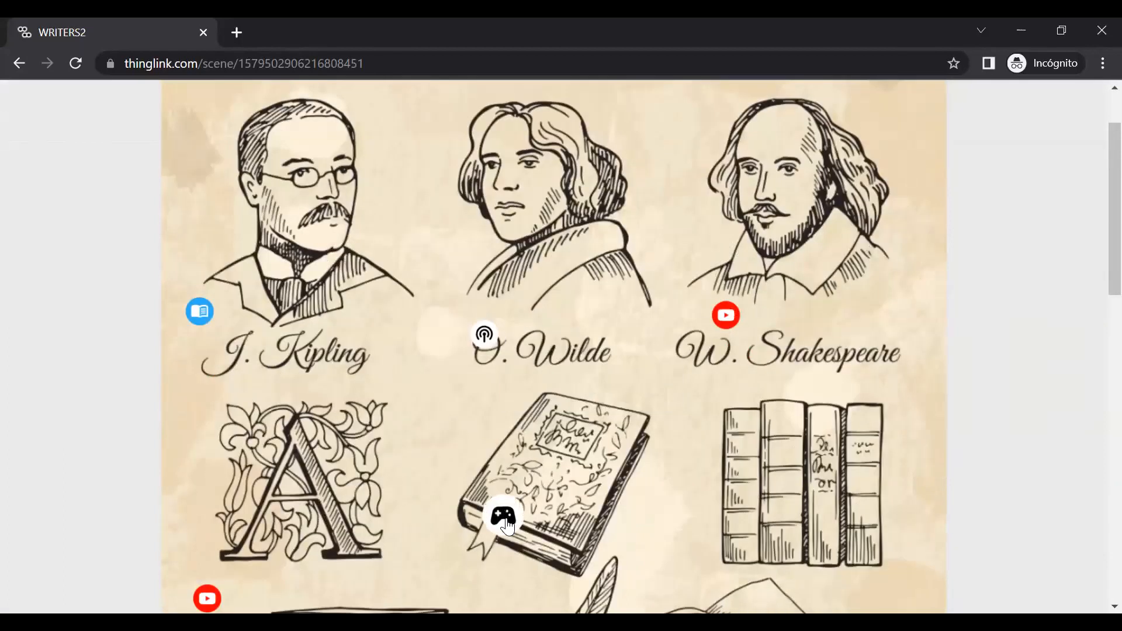
pyautogui.click(484, 336)
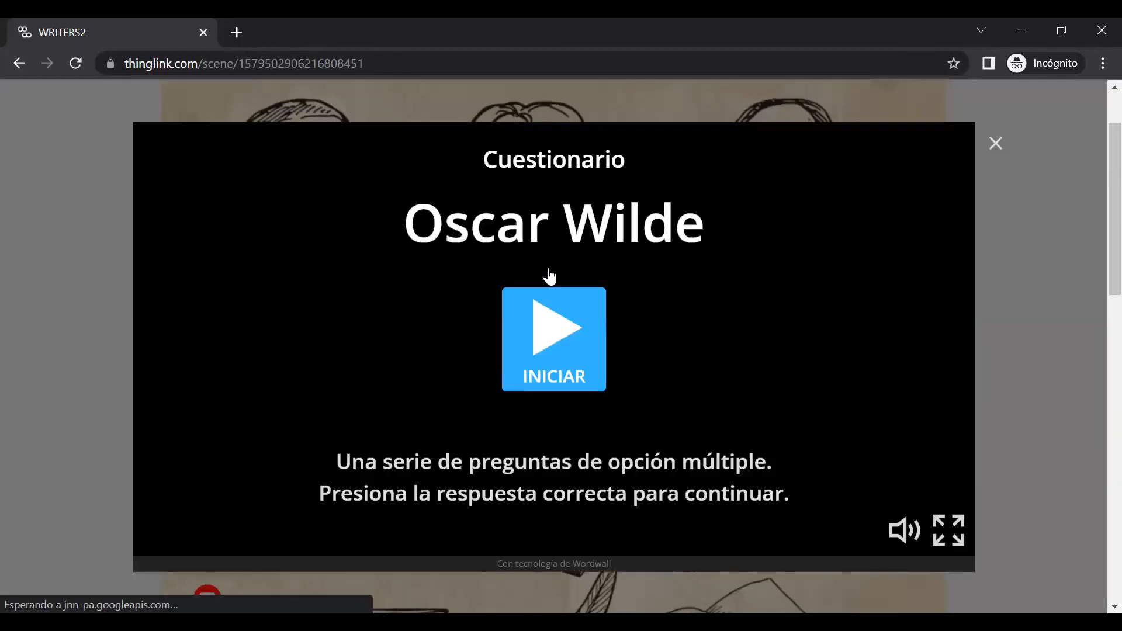
pyautogui.click(997, 145)
# Step: Preview the blue shield tag on the inkwell and close its Biography card
pyautogui.scroll(-4, 714, 374)
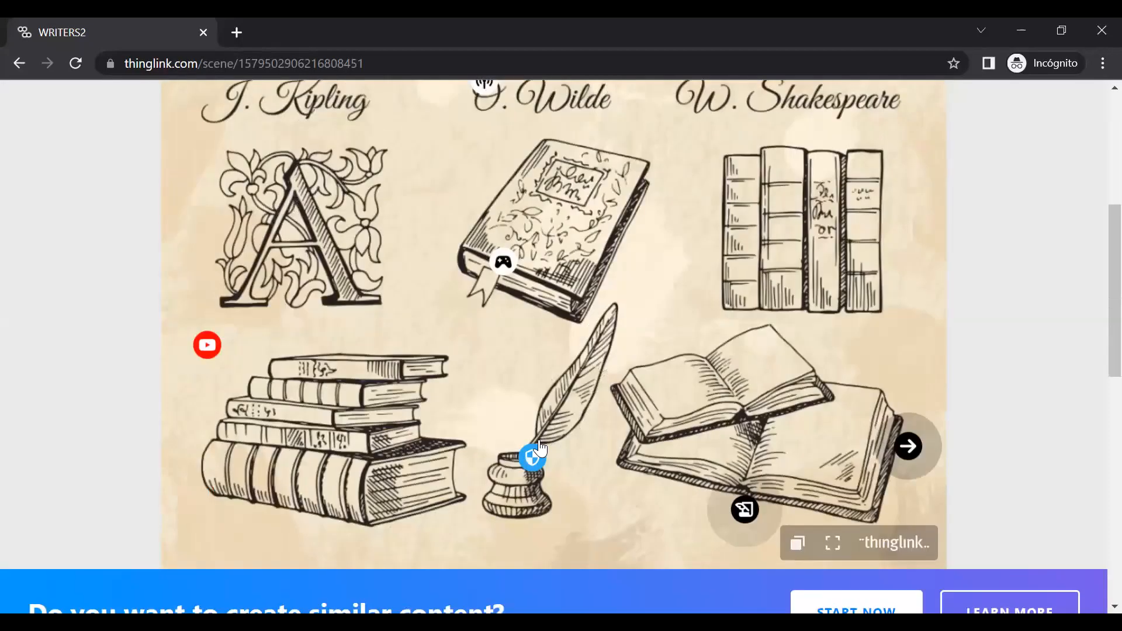
pyautogui.click(539, 448)
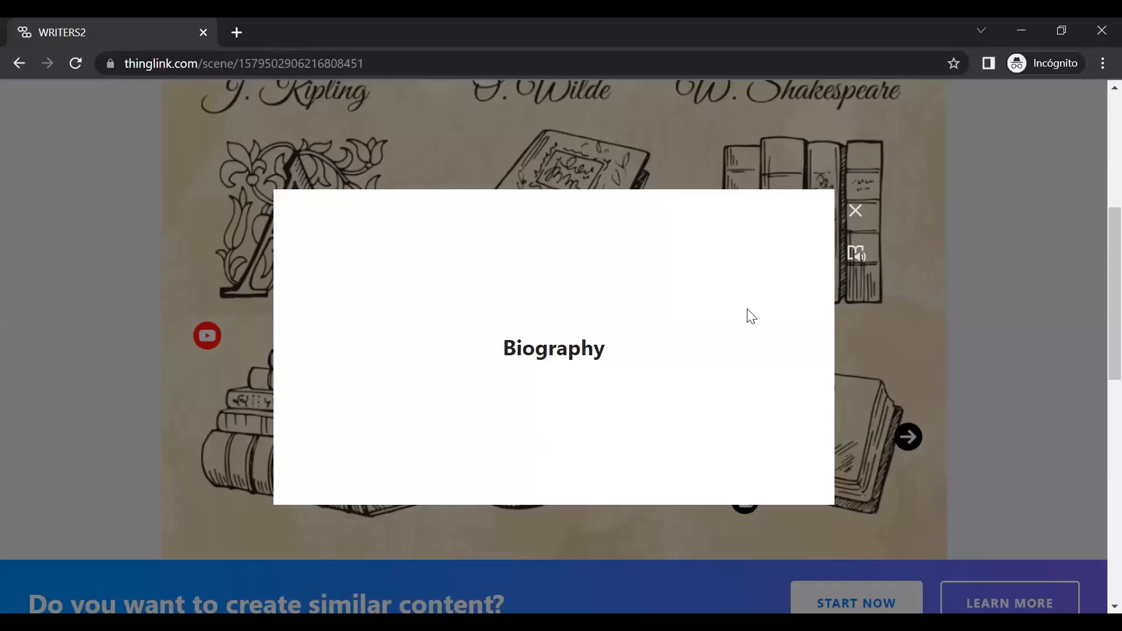
pyautogui.click(841, 305)
pyautogui.scroll(3, 842, 305)
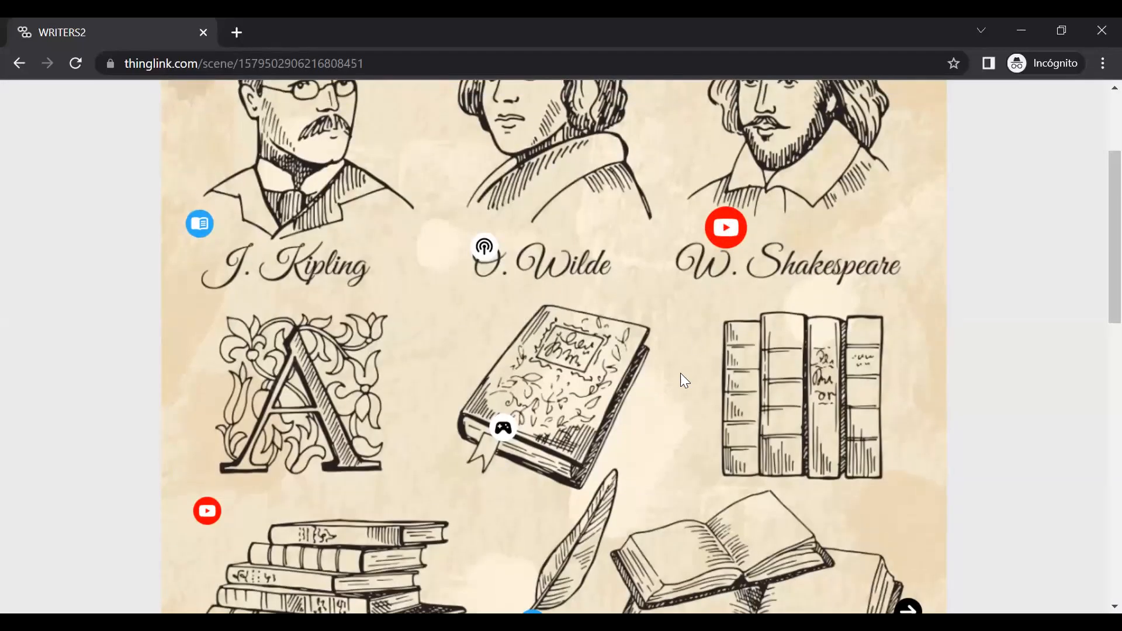
# Step: Open the poll tag below the open books, vote for Oscar Wilde as favorite writer, and close the poll
pyautogui.scroll(-3, 680, 374)
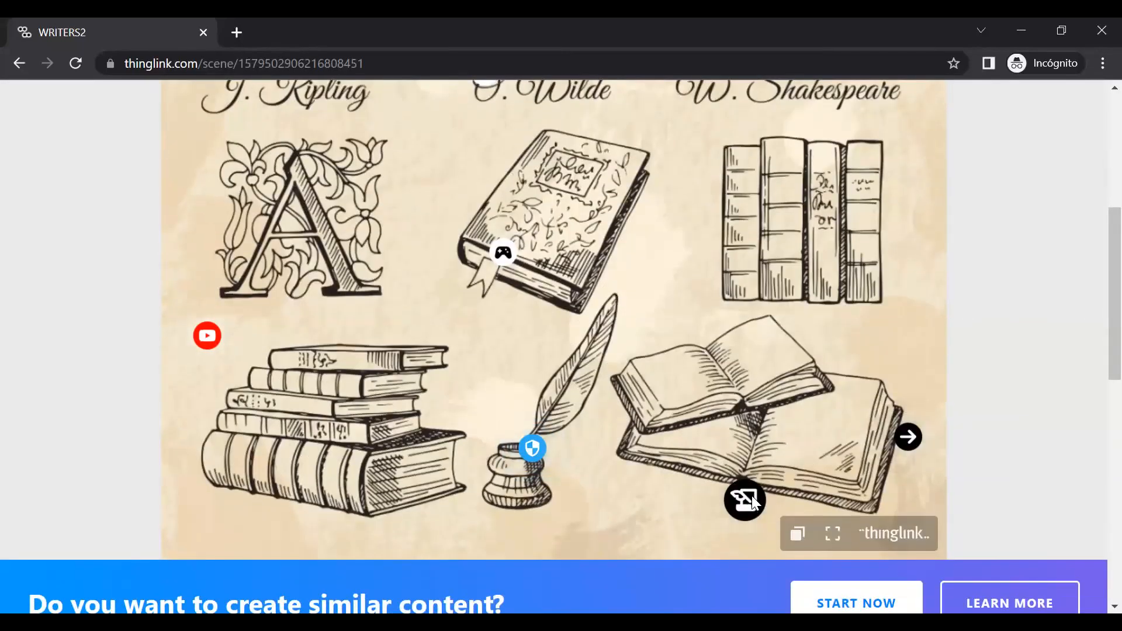
pyautogui.click(751, 496)
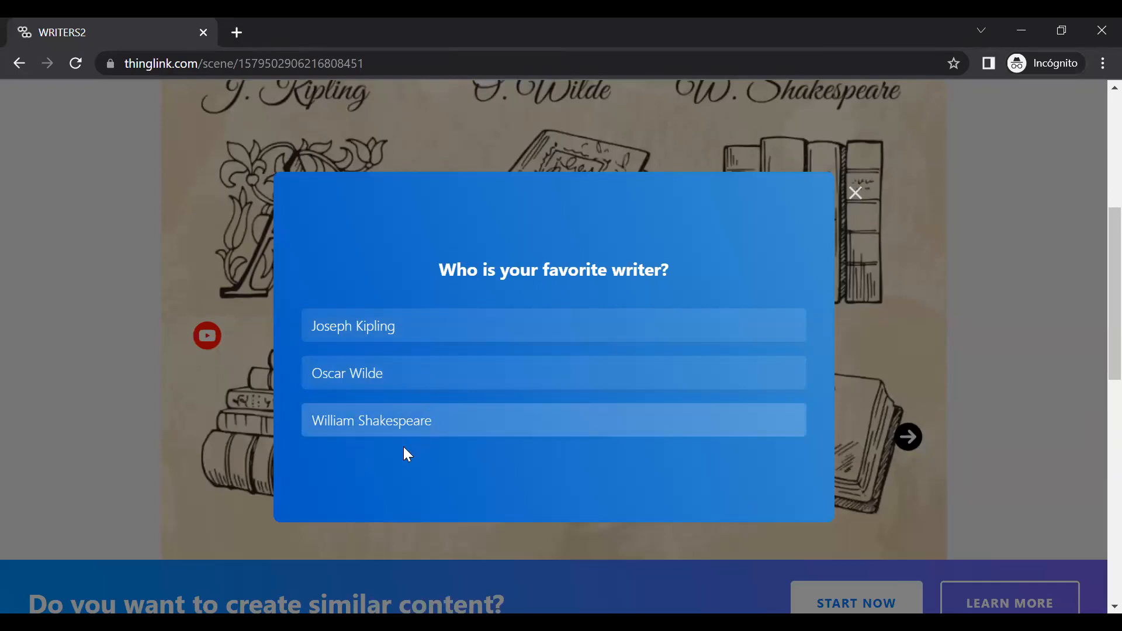
pyautogui.click(333, 380)
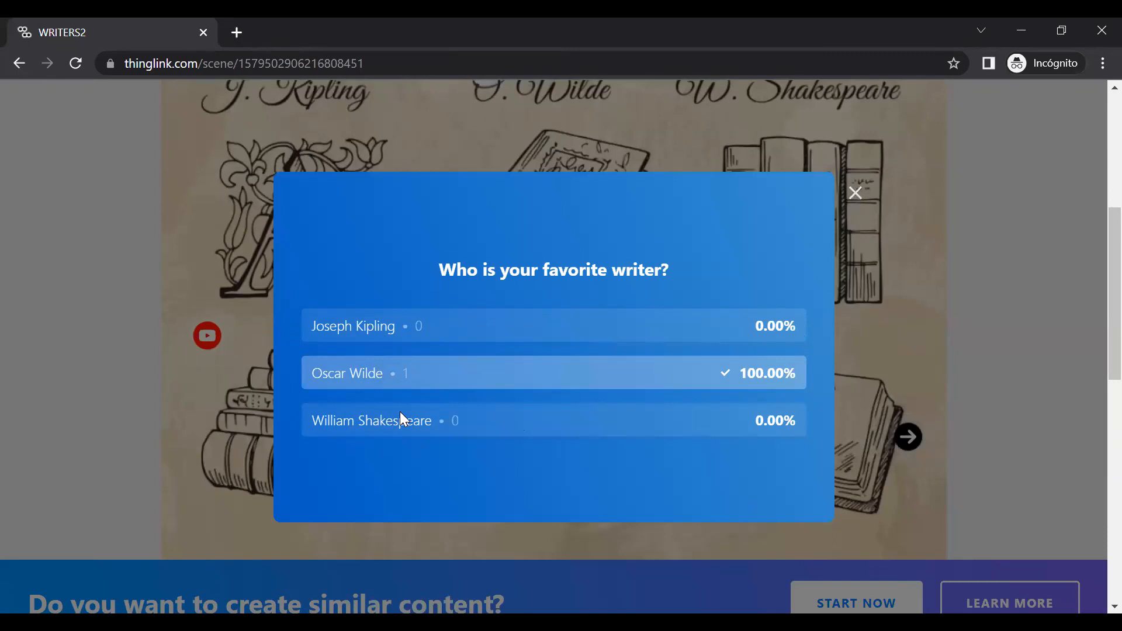
pyautogui.click(854, 205)
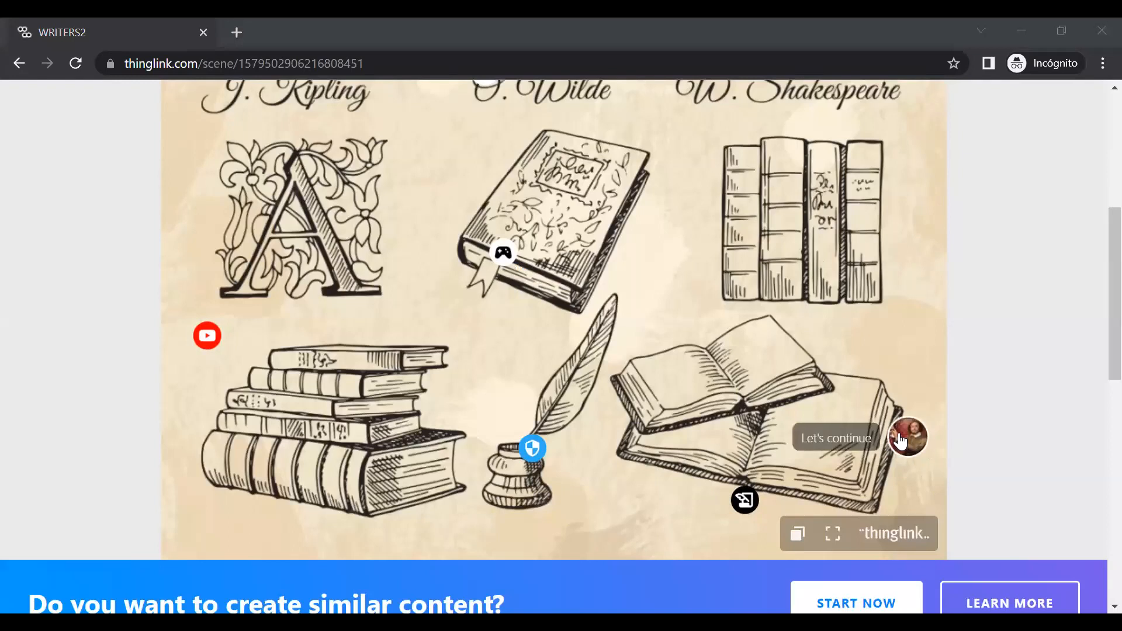
# Step: Follow the "Let's continue" tour tag and answer the Oscar Wilde birth-year question, trying 1855 first and retrying with 1854
pyautogui.click(901, 442)
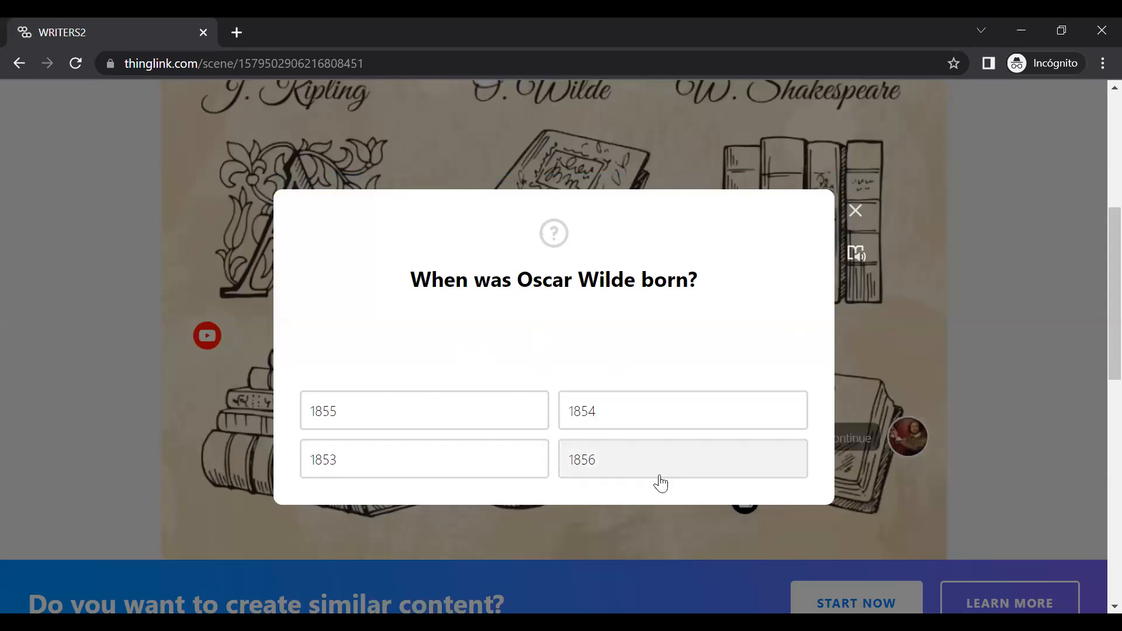
pyautogui.click(336, 413)
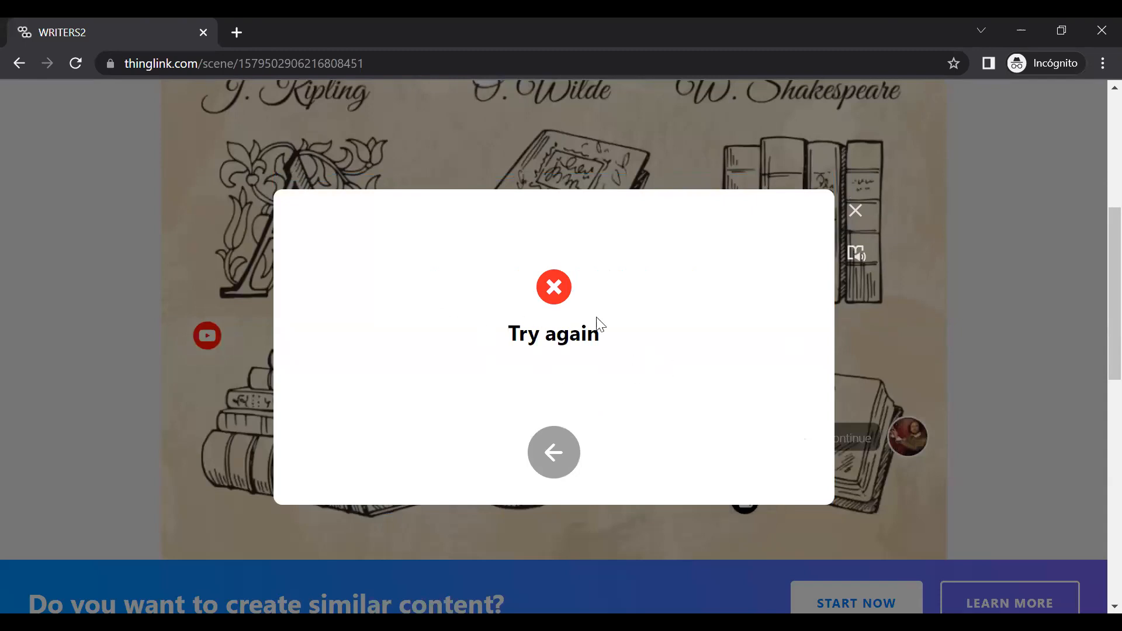
pyautogui.click(553, 452)
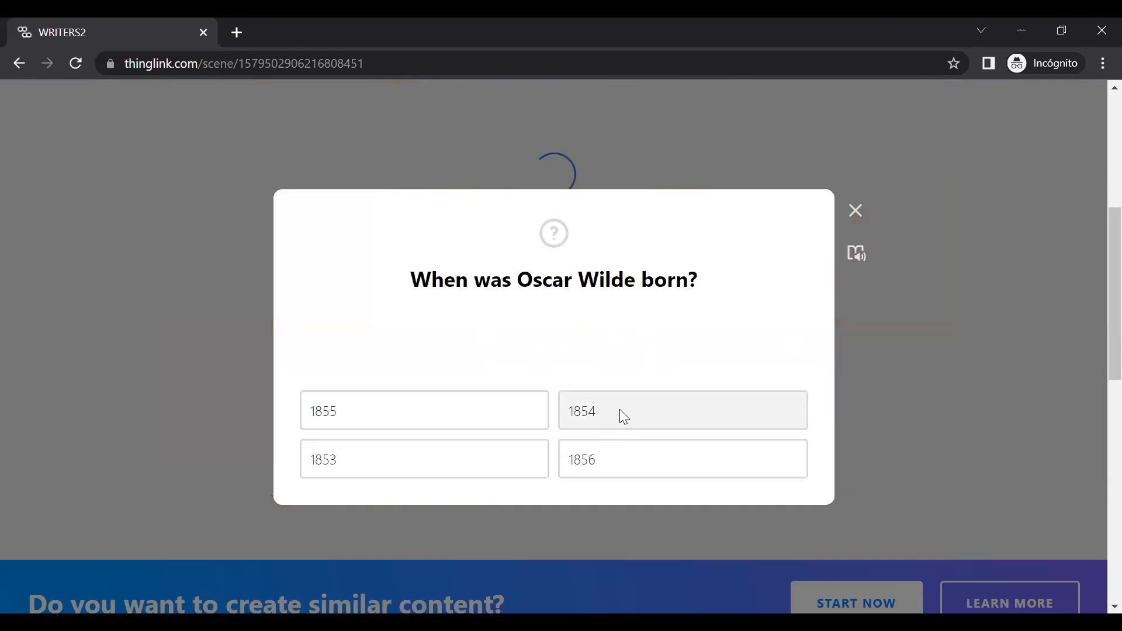
# Step: View tag 1 in the Shakespeare scene, pause its video, look through the biography text, and close the card
pyautogui.scroll(2, 478, 489)
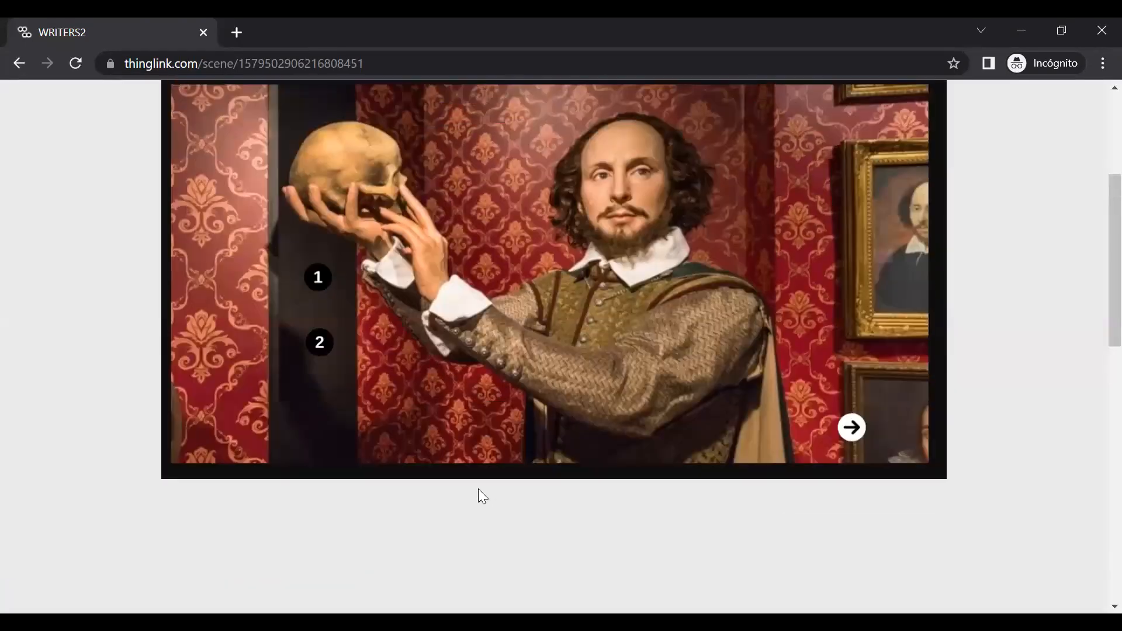
pyautogui.scroll(1, 480, 494)
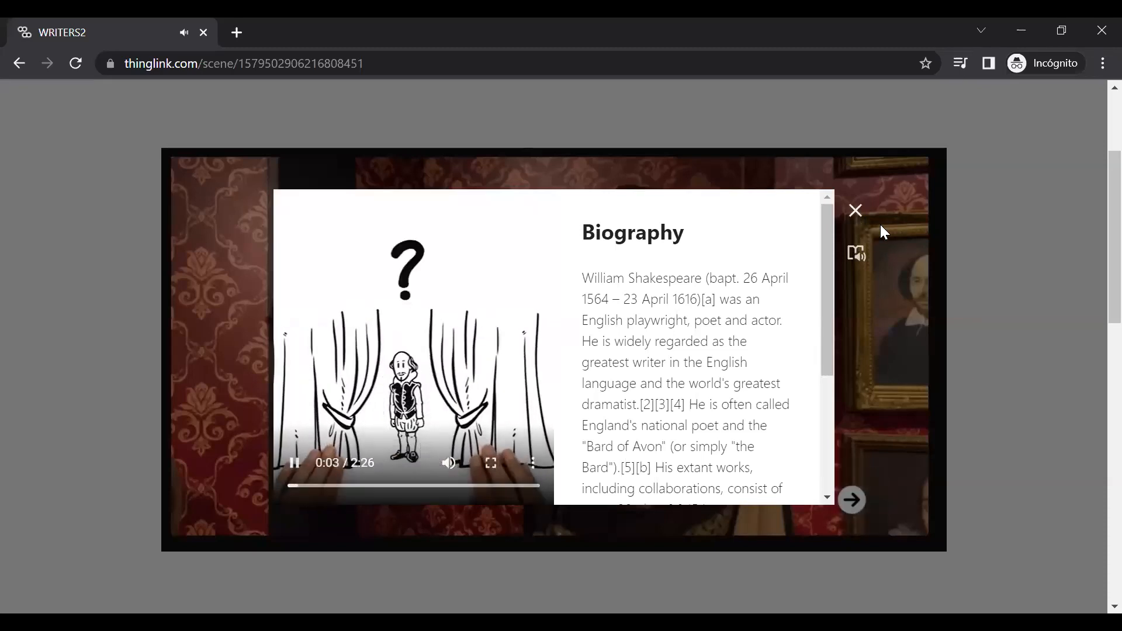
pyautogui.click(295, 463)
pyautogui.scroll(-4, 784, 334)
pyautogui.scroll(4, 782, 334)
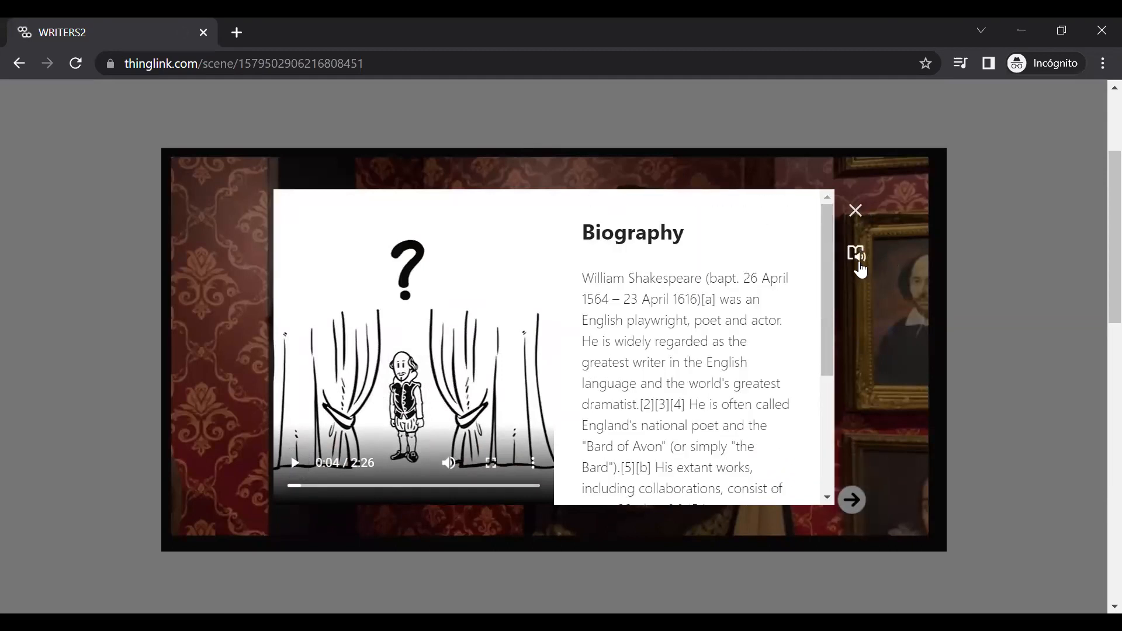
pyautogui.click(855, 211)
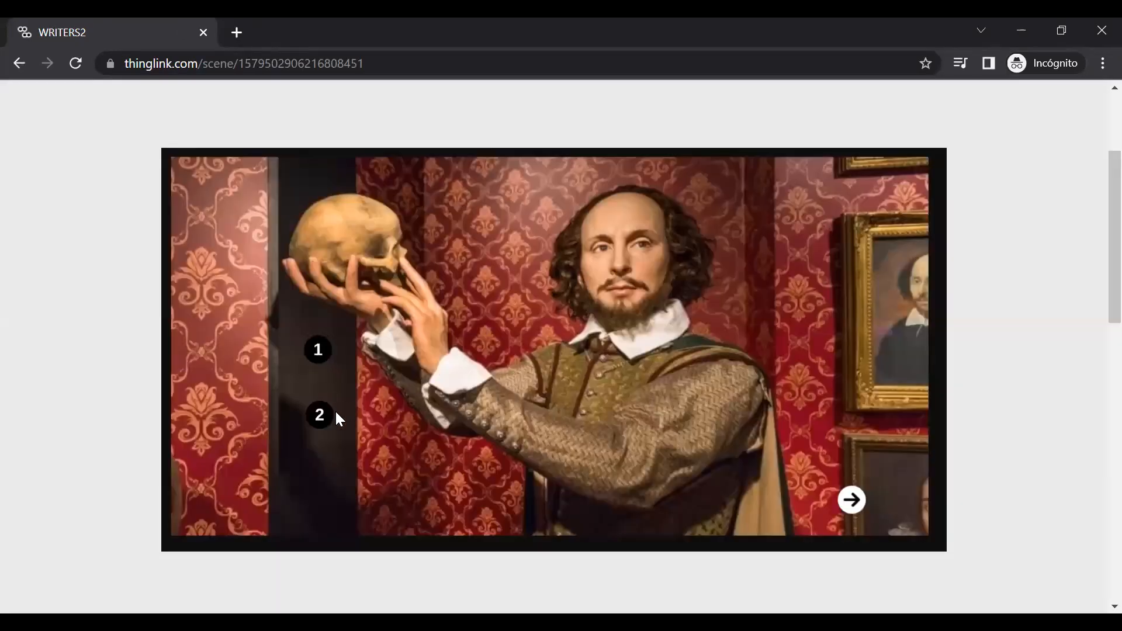
# Step: Preview the Shakespeare quiz in tag 2 and close it
pyautogui.click(319, 415)
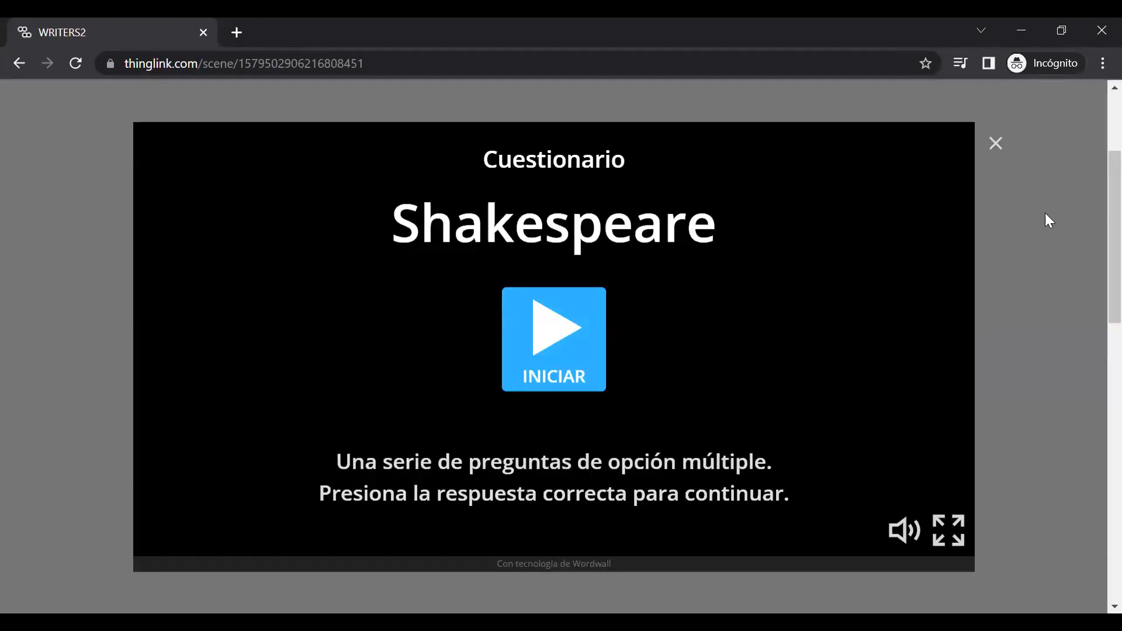
pyautogui.click(1046, 214)
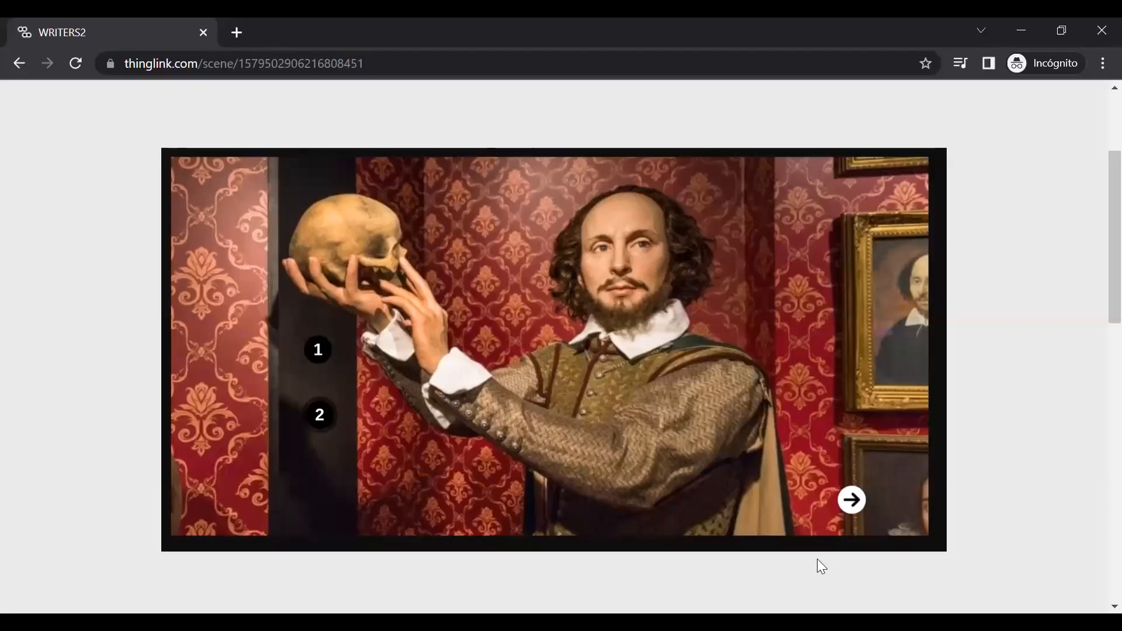
# Step: Follow the arrow tag from the Shakespeare scene to the 360° panorama and look around the hall
pyautogui.click(854, 506)
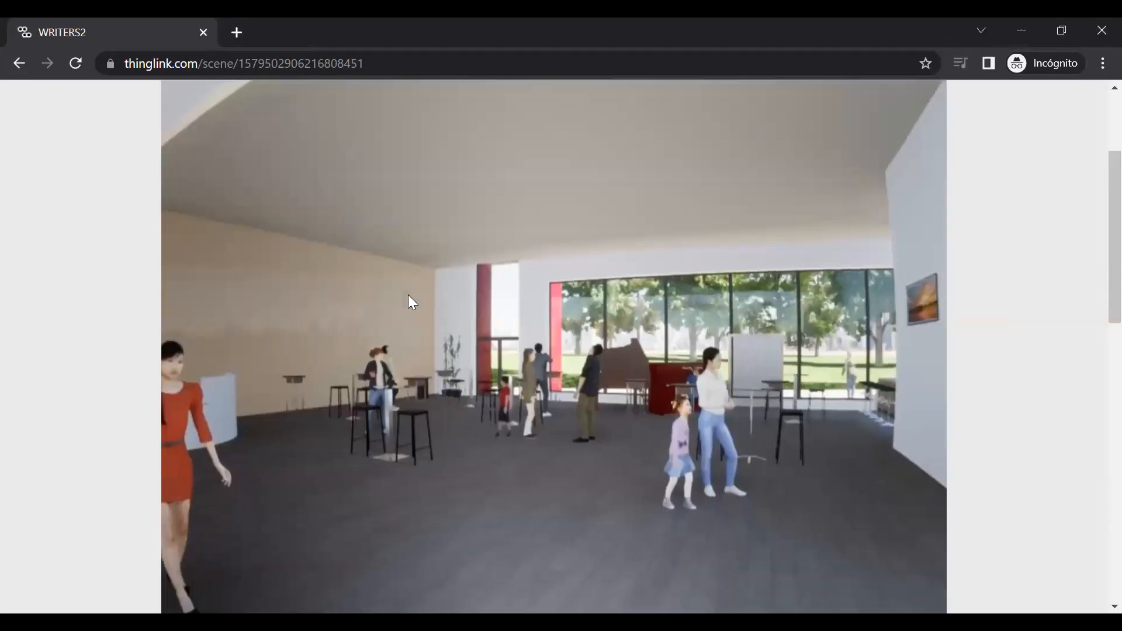
pyautogui.moveTo(409, 297); pyautogui.dragTo(802, 461)
pyautogui.moveTo(515, 304); pyautogui.dragTo(632, 195)
pyautogui.scroll(3, 490, 383)
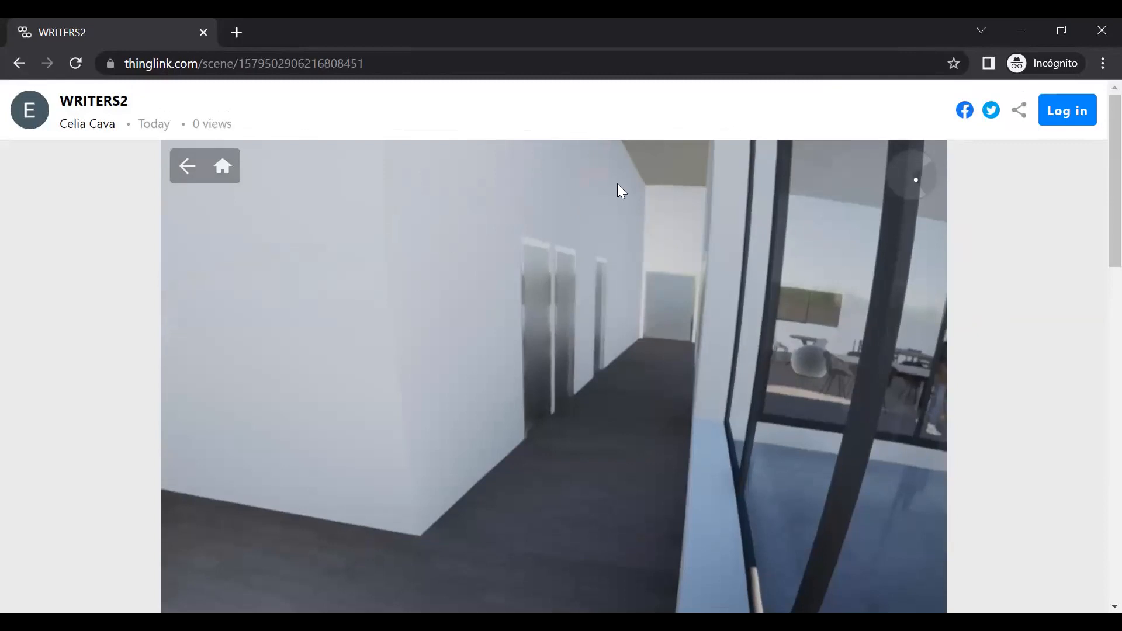
pyautogui.moveTo(573, 305); pyautogui.dragTo(699, 488)
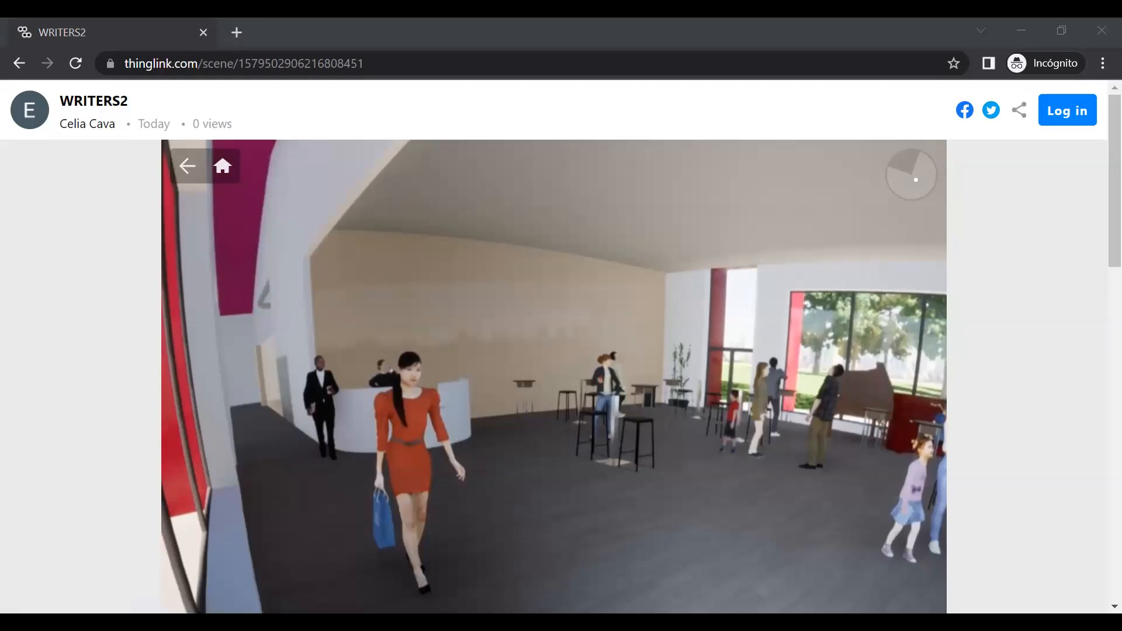
# Step: Switch to the browser window showing the Pixexid 360 stock photo search
pyautogui.hotkey('alt', 'Tab')
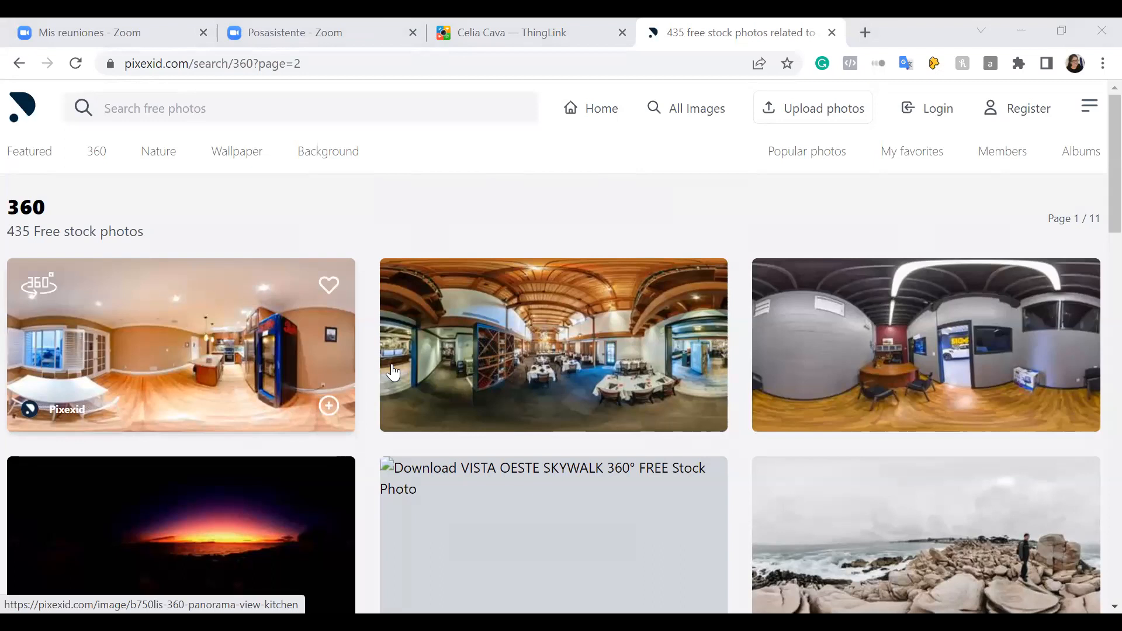
# Step: Look through the second page of 360 stock photos, down to the last row and back up
pyautogui.scroll(-3, 451, 362)
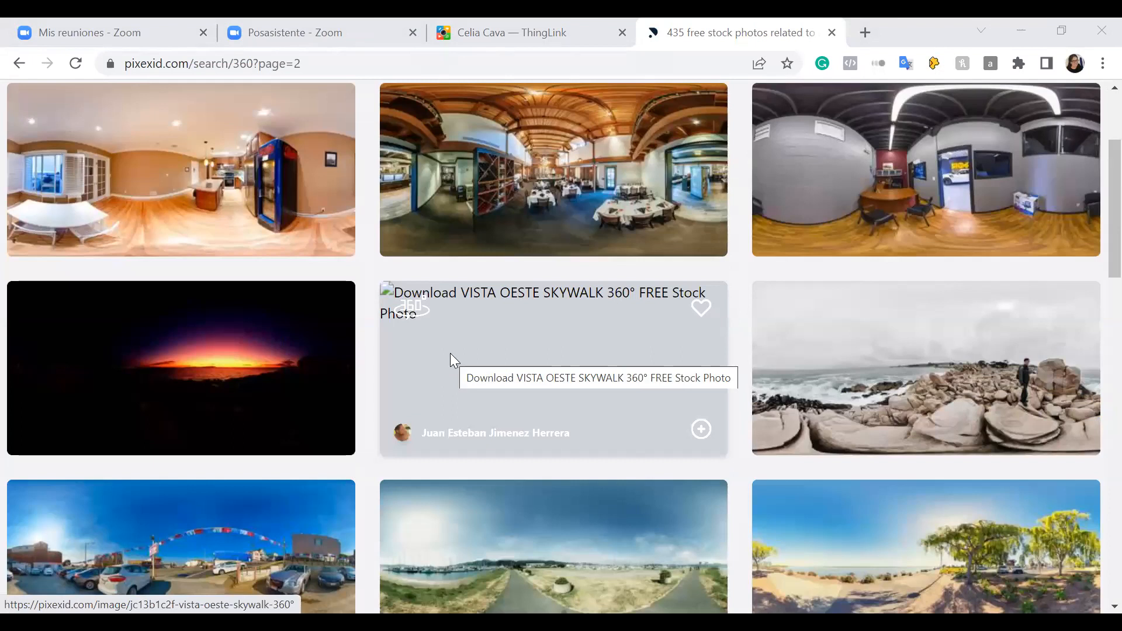
pyautogui.scroll(-15, 450, 353)
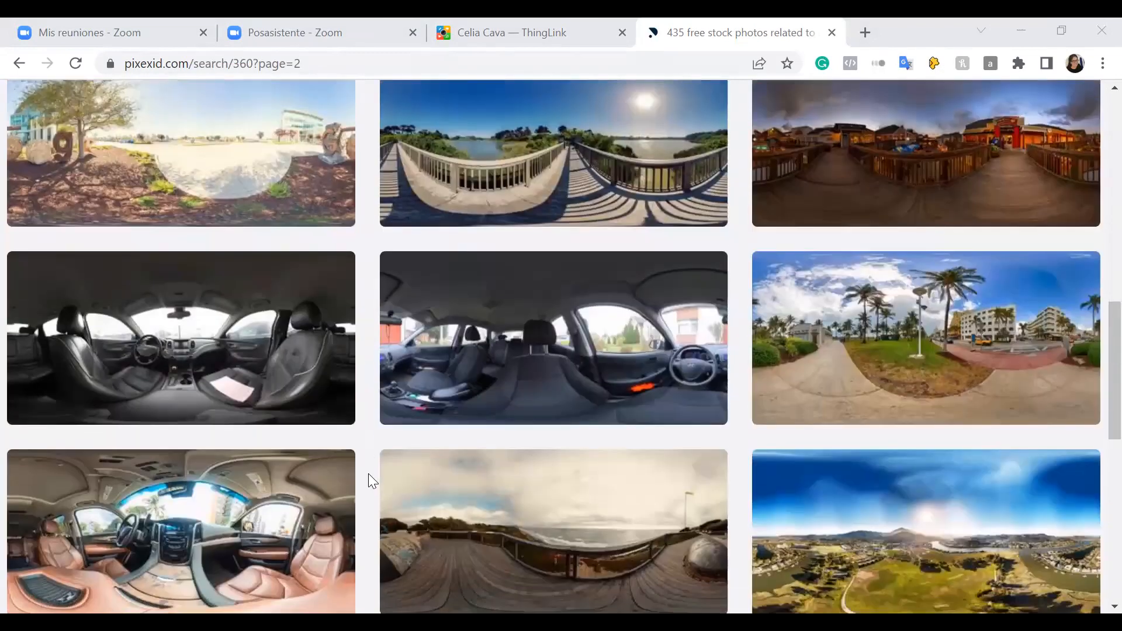
pyautogui.scroll(-5, 369, 473)
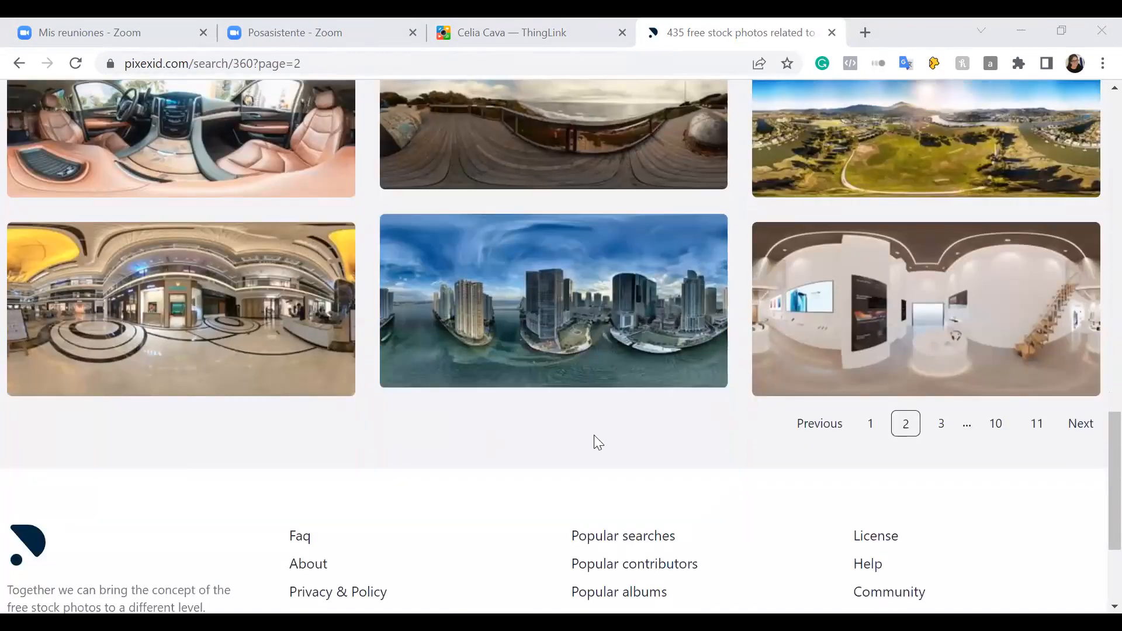
pyautogui.scroll(5, 515, 441)
pyautogui.scroll(3, 386, 436)
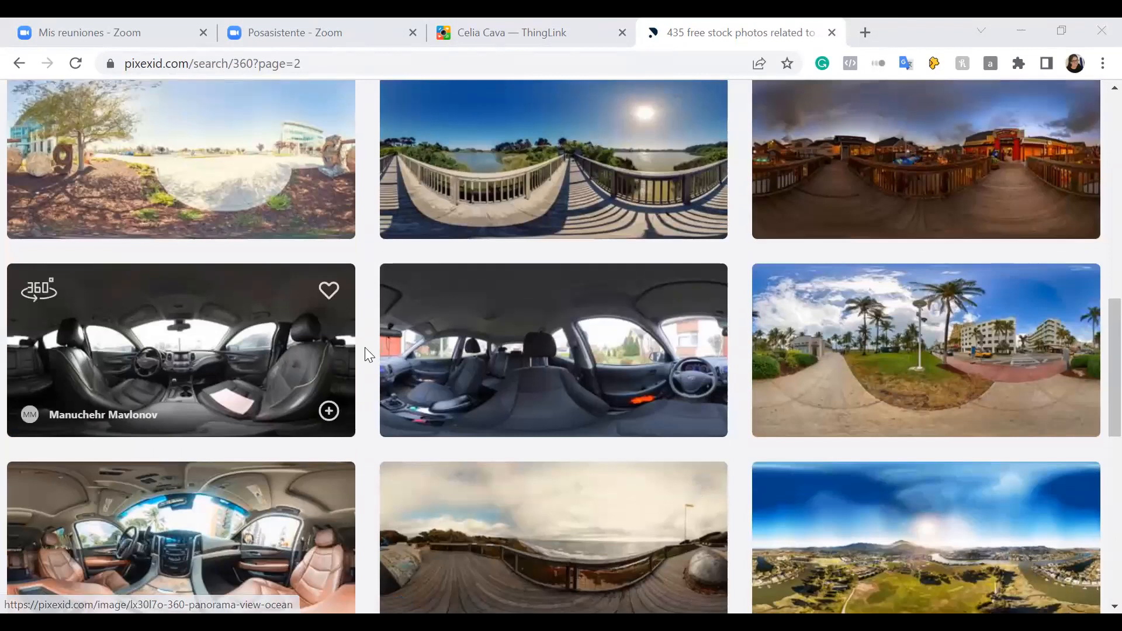
# Step: Search the free stock photos for "library"
pyautogui.click(237, 103)
pyautogui.write('libra')
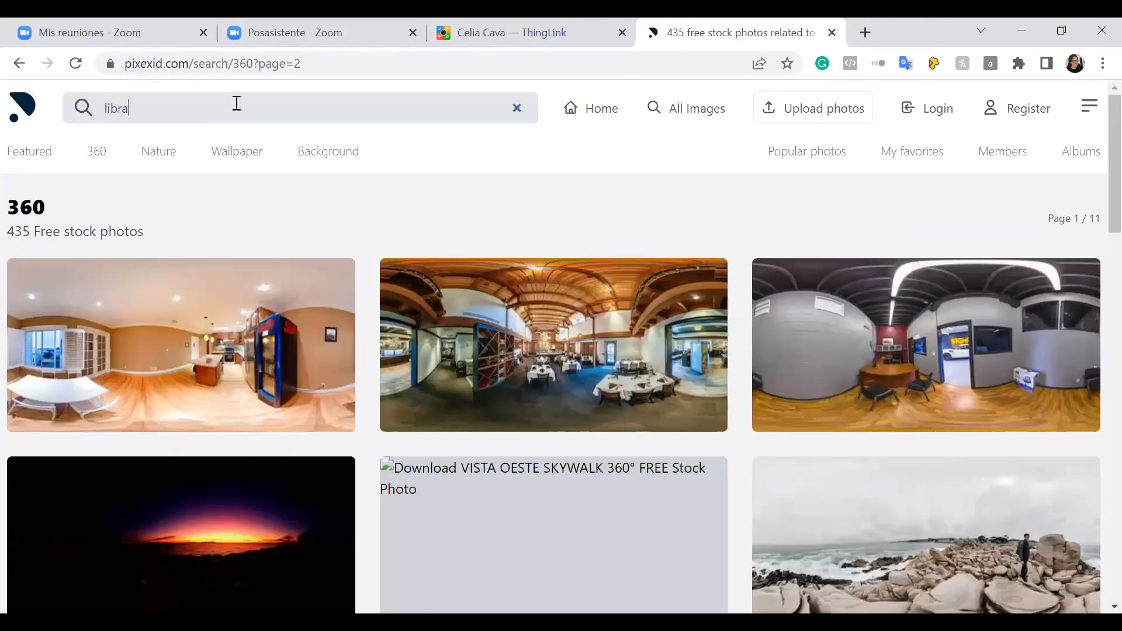
pyautogui.write('ry')
pyautogui.press('Return')
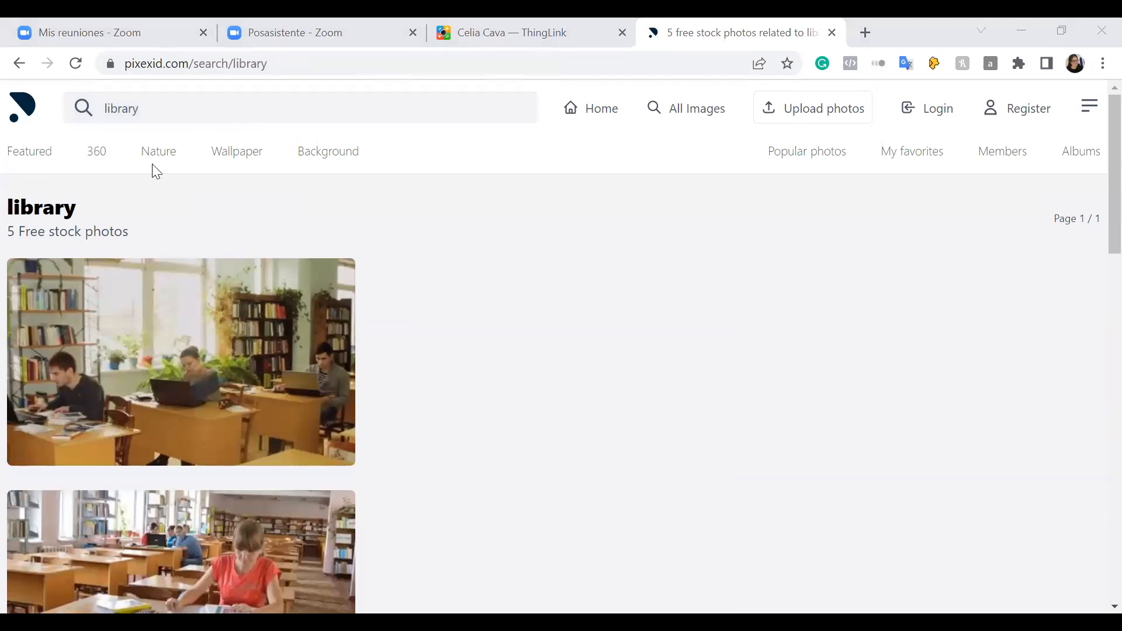
# Step: Return to the 360 photo category and browse its first and second result pages
pyautogui.click(95, 161)
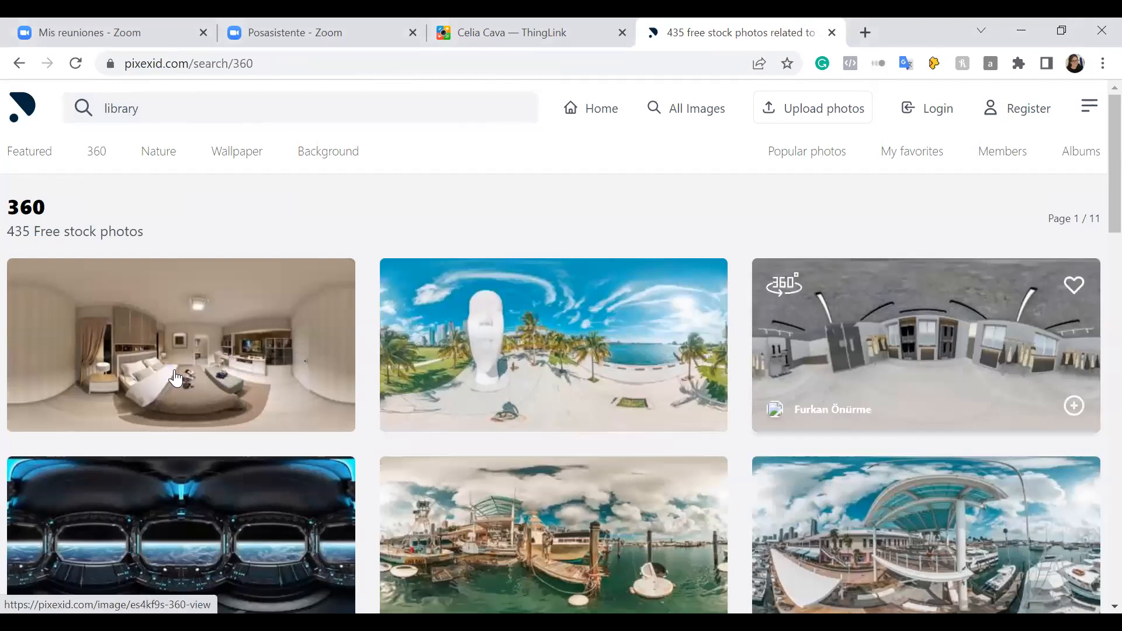
pyautogui.scroll(-3, 159, 363)
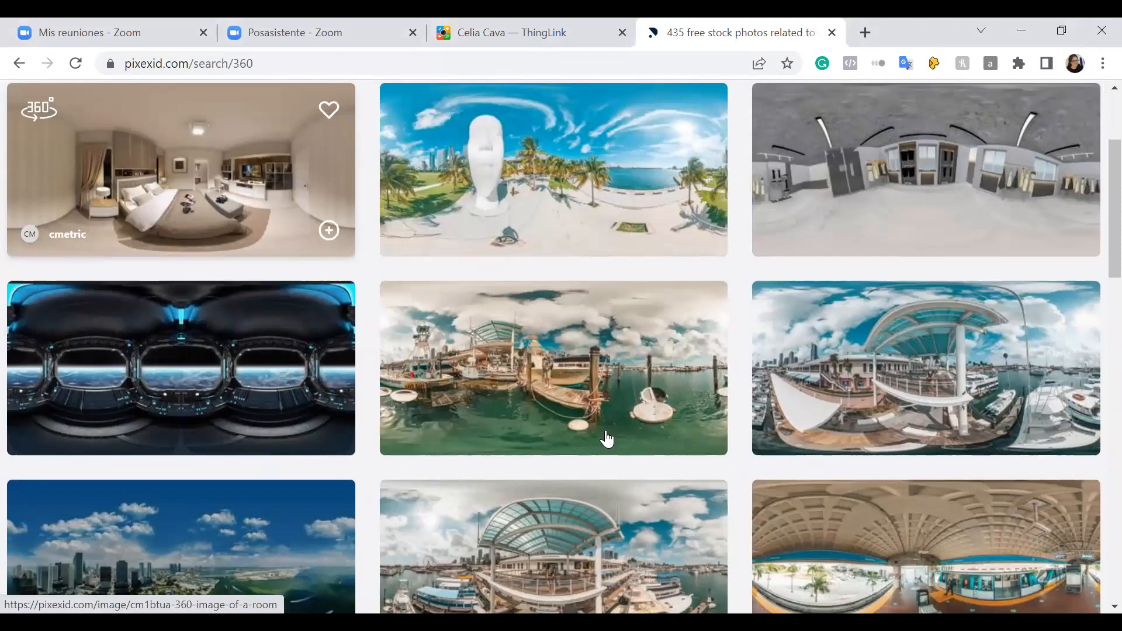
pyautogui.scroll(-10, 605, 438)
pyautogui.scroll(-3, 549, 444)
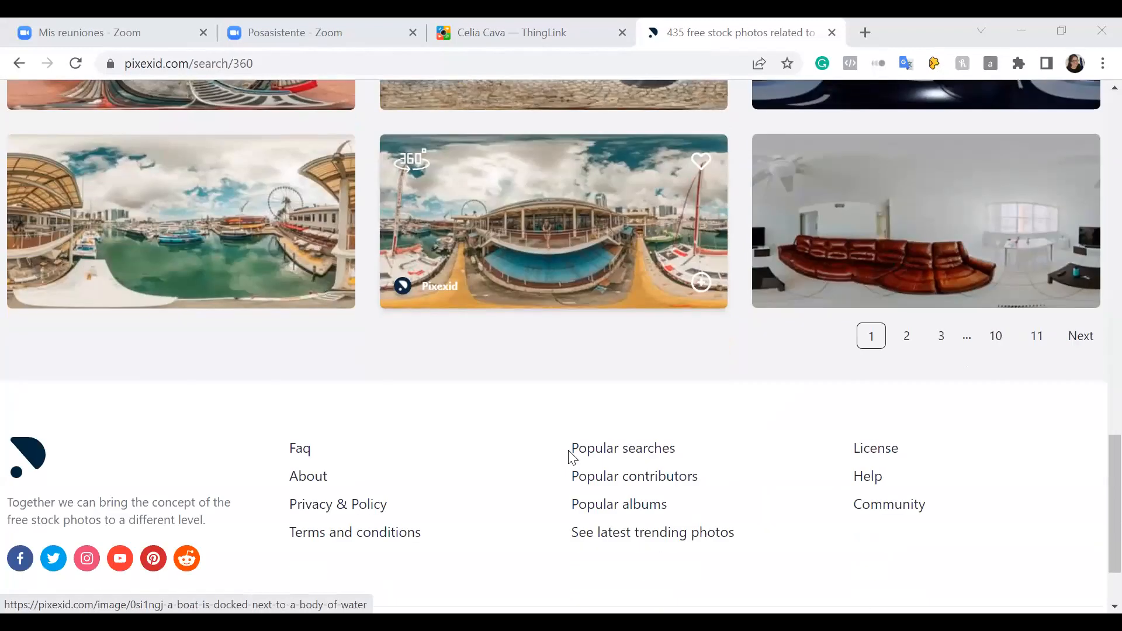
pyautogui.click(906, 338)
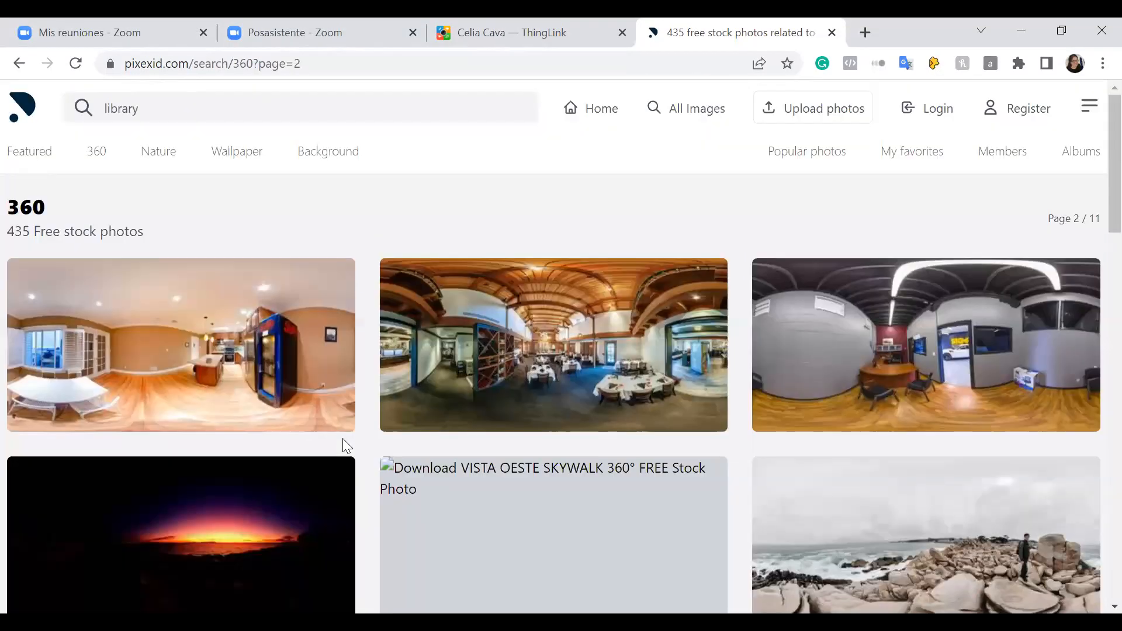
pyautogui.scroll(-6, 291, 495)
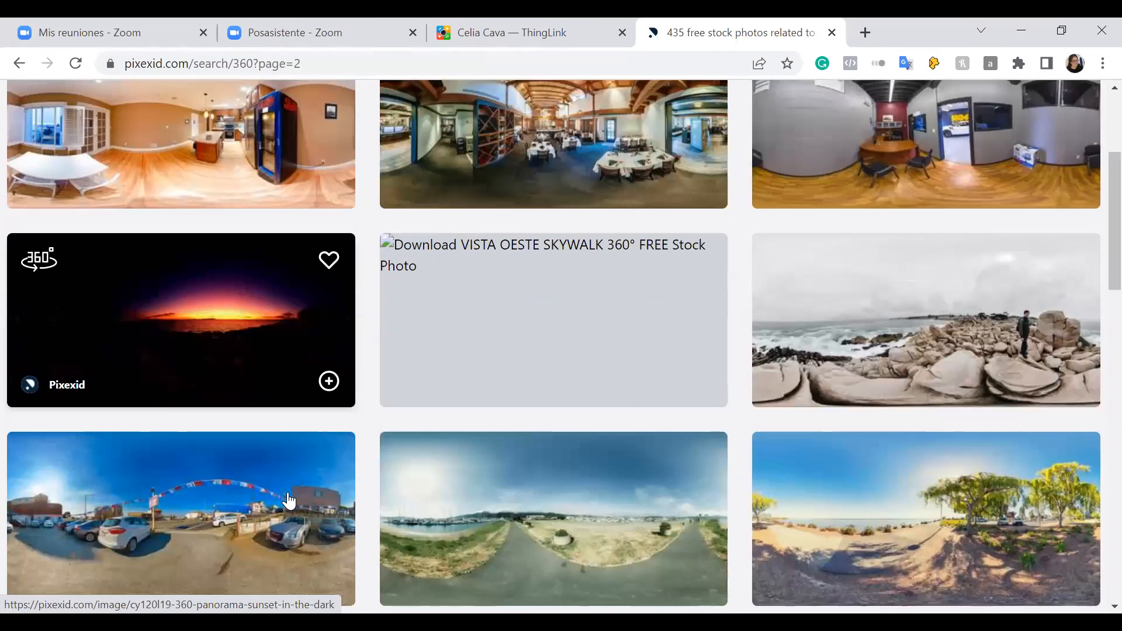
pyautogui.scroll(6, 287, 492)
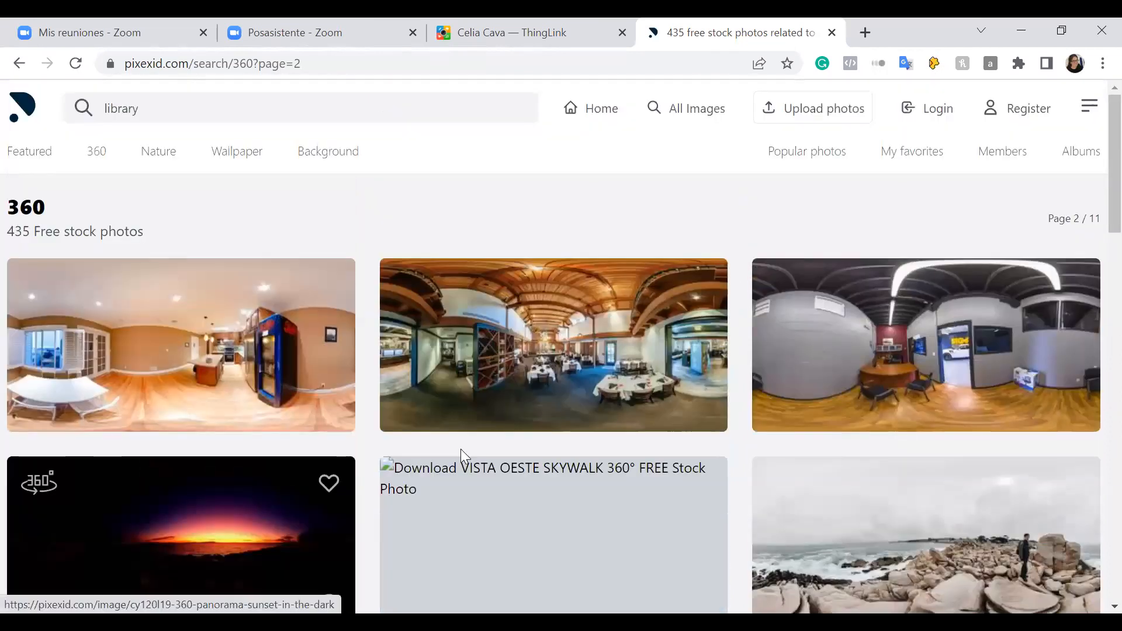
# Step: View the 360 panorama of the grey-walled office interior and return to the photo results
pyautogui.click(915, 348)
pyautogui.click(571, 522)
pyautogui.click(569, 524)
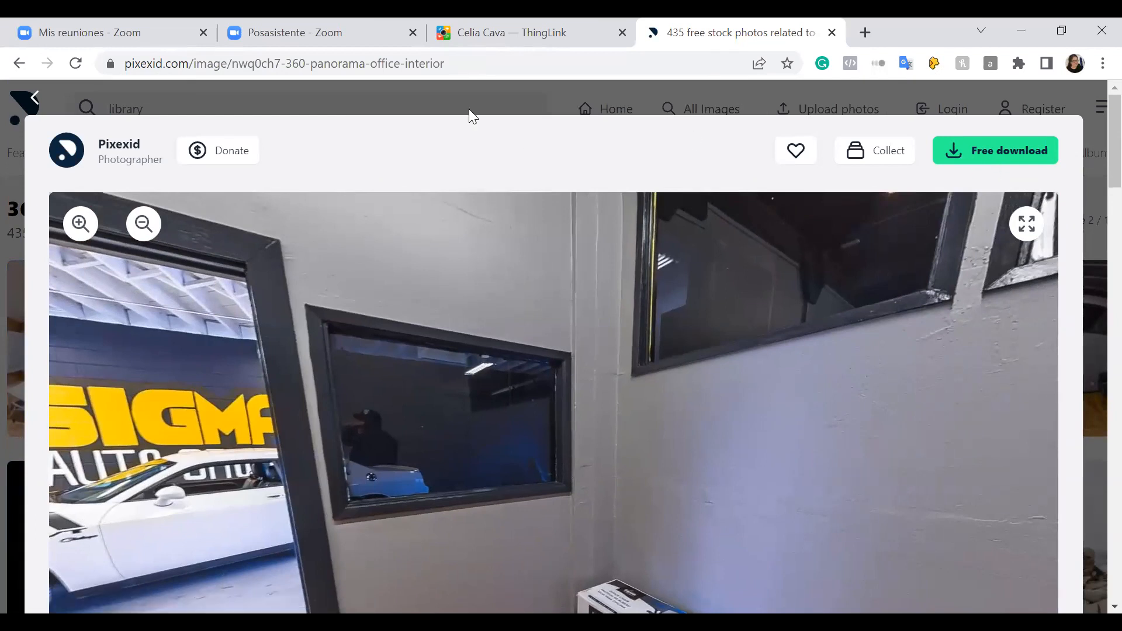
pyautogui.click(26, 100)
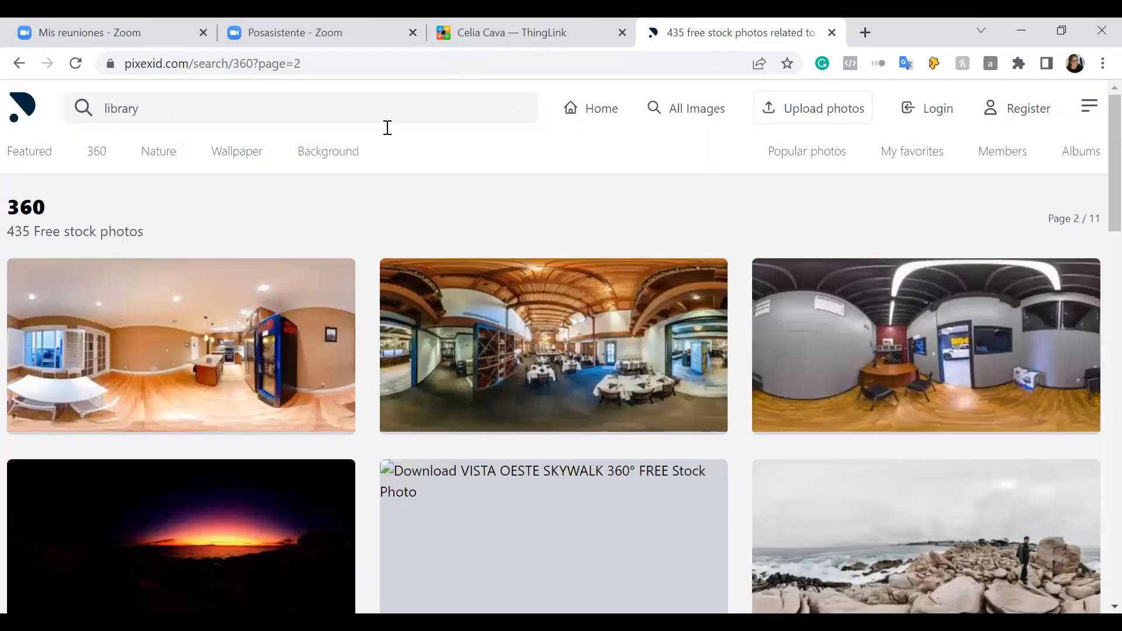
# Step: Switch to ThingLink, check the 360° image file offered for upload to new blank content, and cancel the upload
pyautogui.click(560, 26)
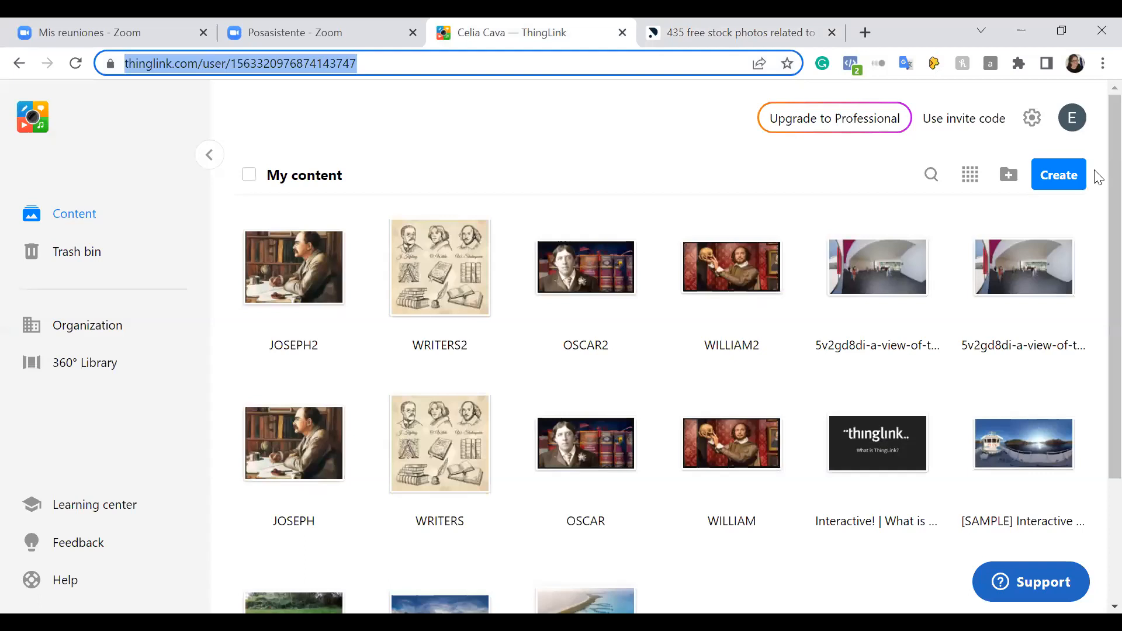
pyautogui.click(1065, 176)
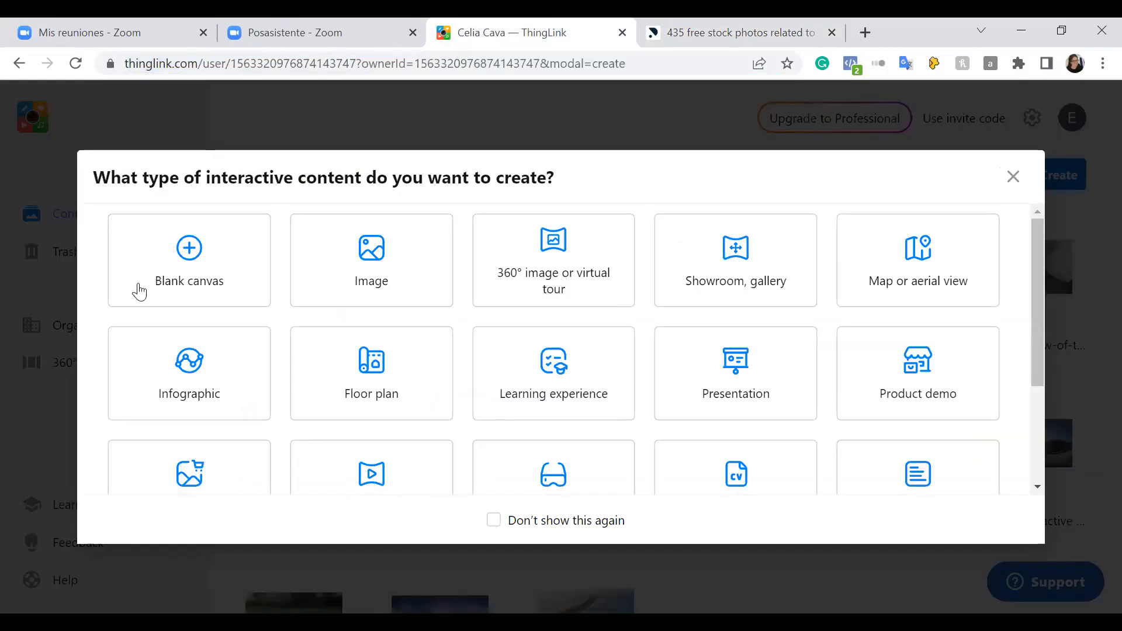
pyautogui.click(171, 294)
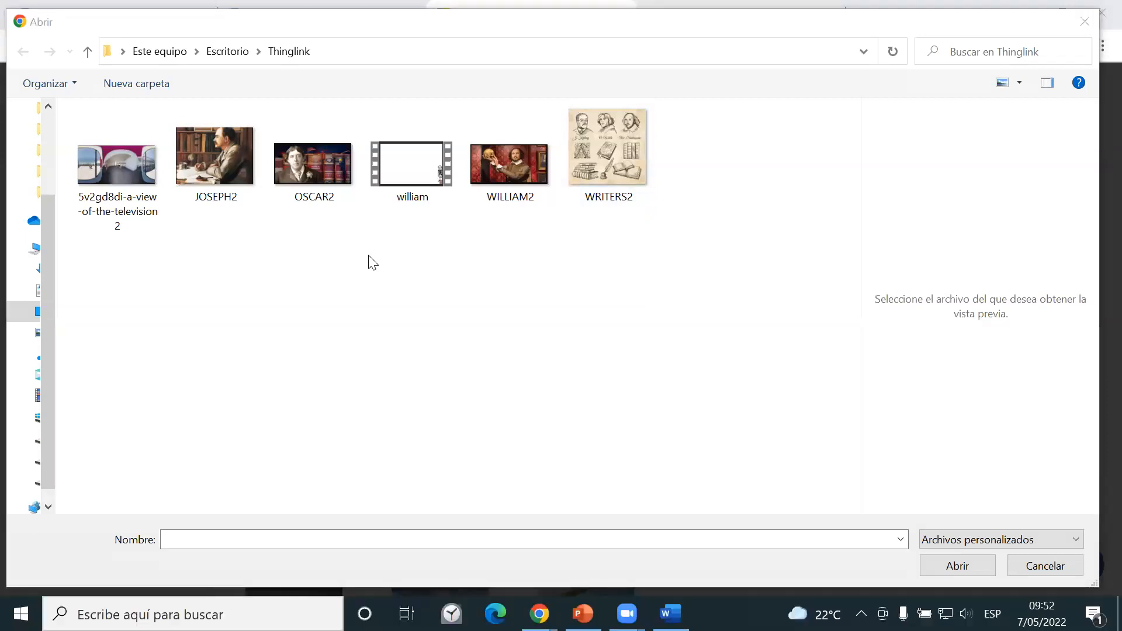
pyautogui.moveTo(106, 297)
pyautogui.mouseDown()
pyautogui.moveTo(121, 227)
pyautogui.moveTo(136, 236)
pyautogui.mouseUp()
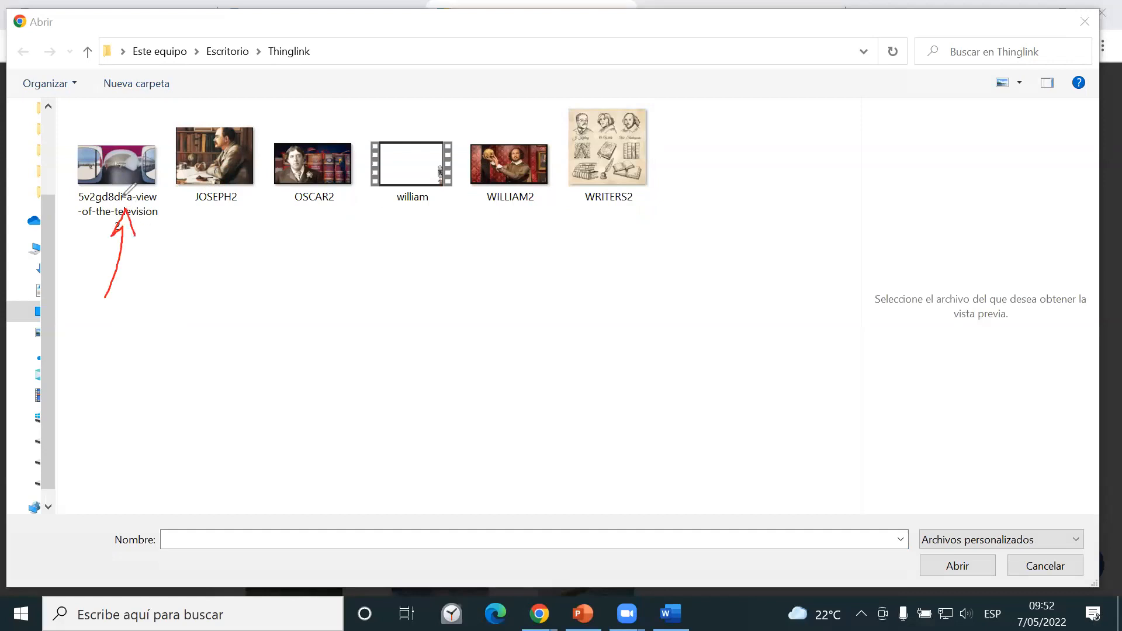
pyautogui.moveTo(120, 132)
pyautogui.mouseDown()
pyautogui.moveTo(87, 211)
pyautogui.moveTo(164, 155)
pyautogui.mouseUp()
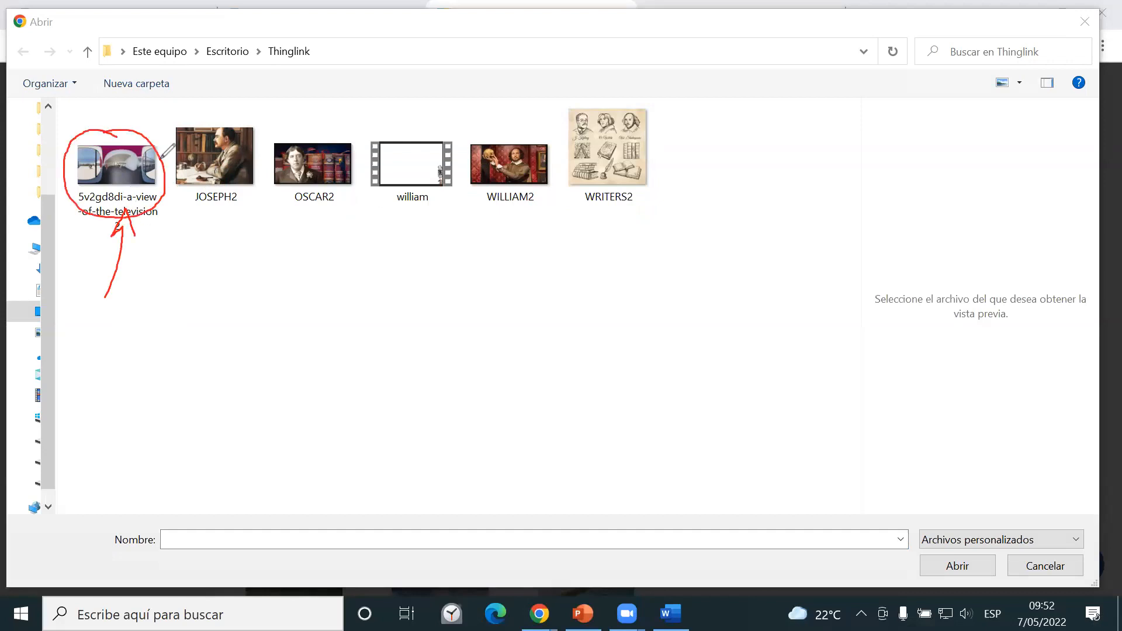
pyautogui.click(782, 175)
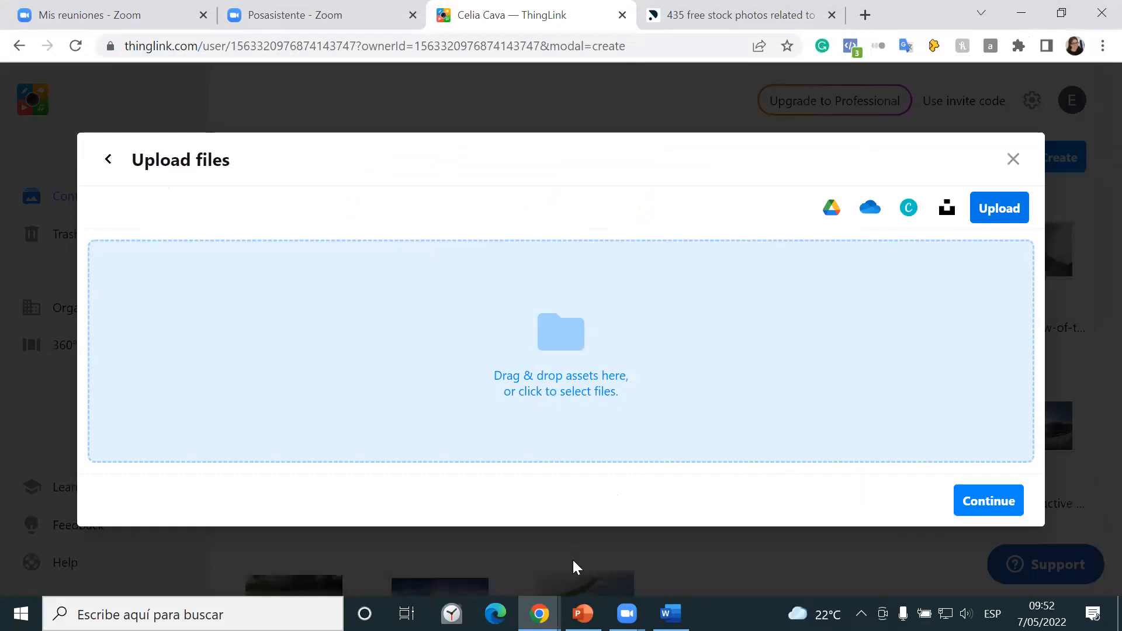
pyautogui.click(592, 565)
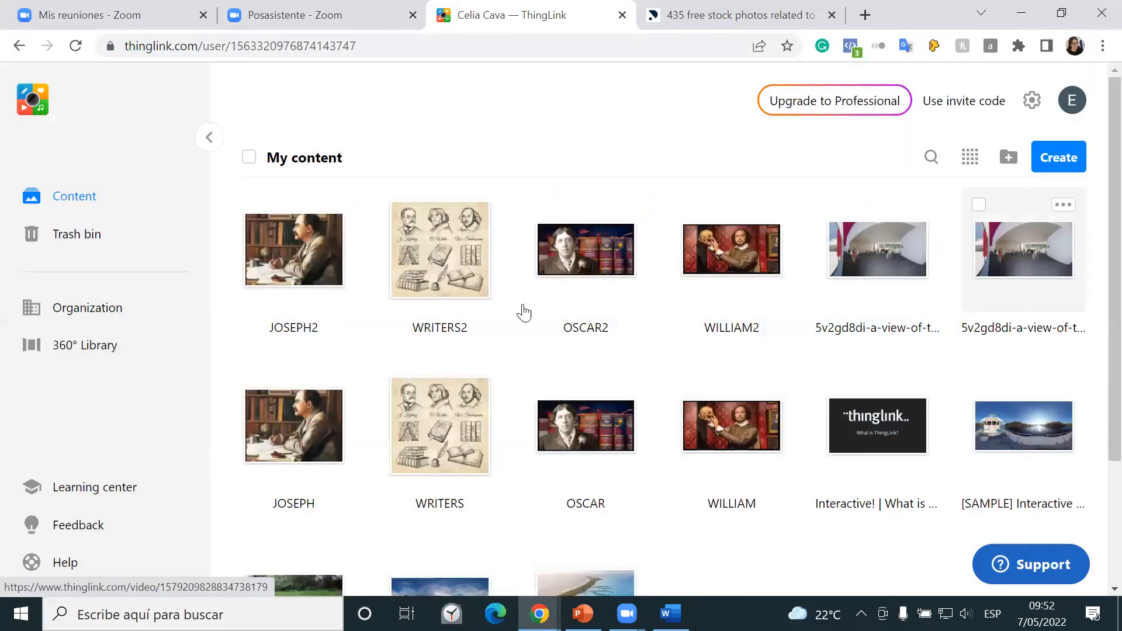
# Step: Open the WRITERS2 scene, look through the Kipling biography tag, and return to the content overview
pyautogui.click(433, 255)
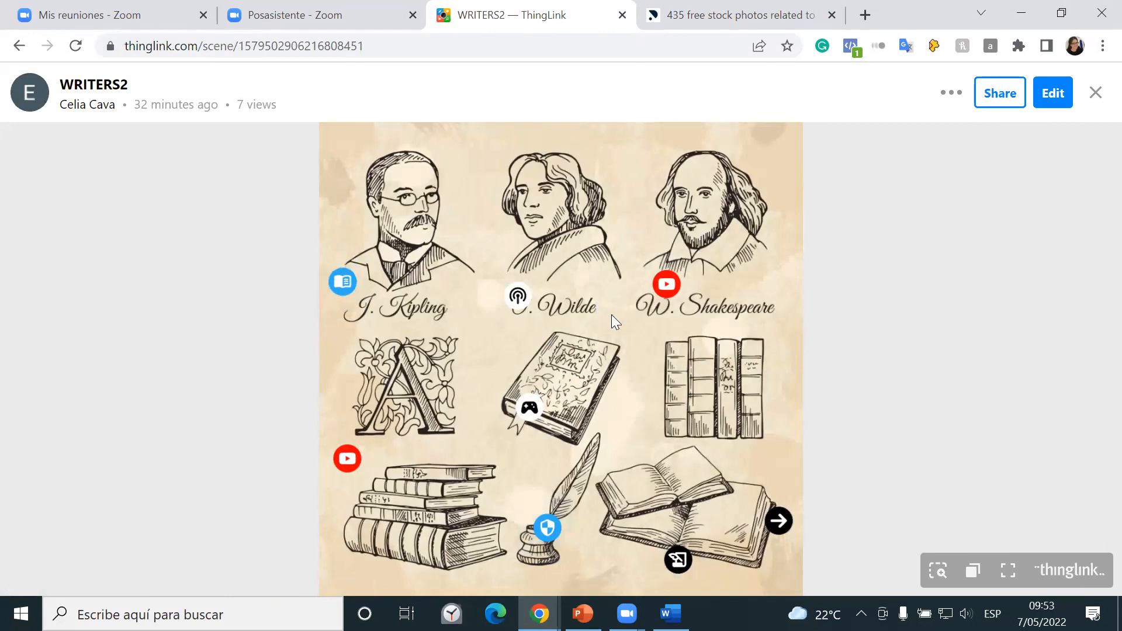
pyautogui.click(333, 282)
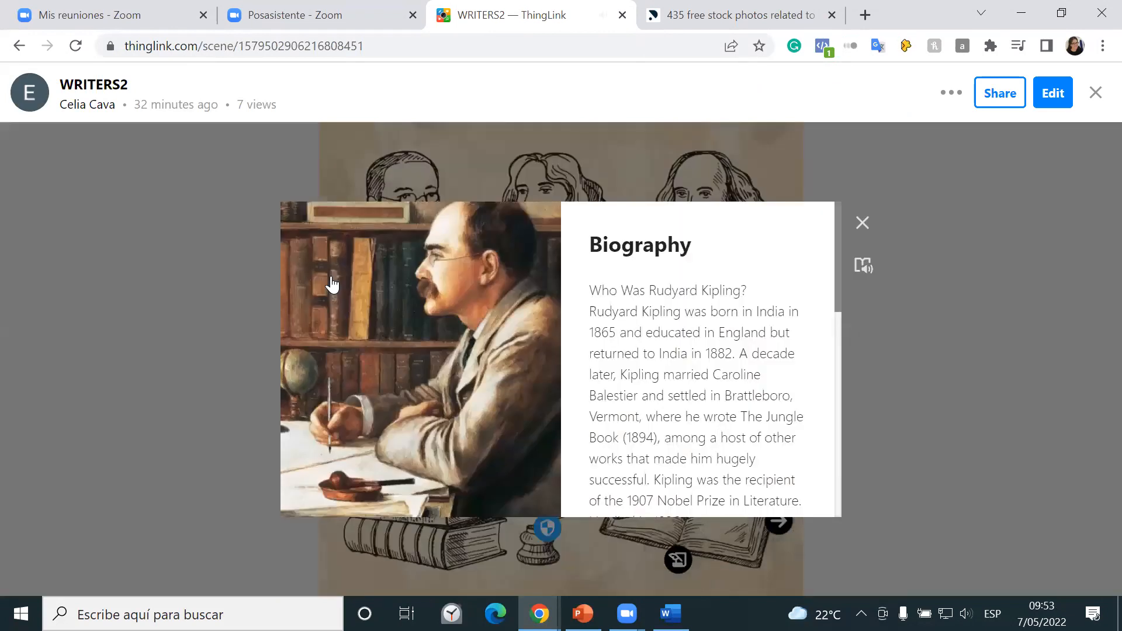
pyautogui.scroll(-5, 756, 392)
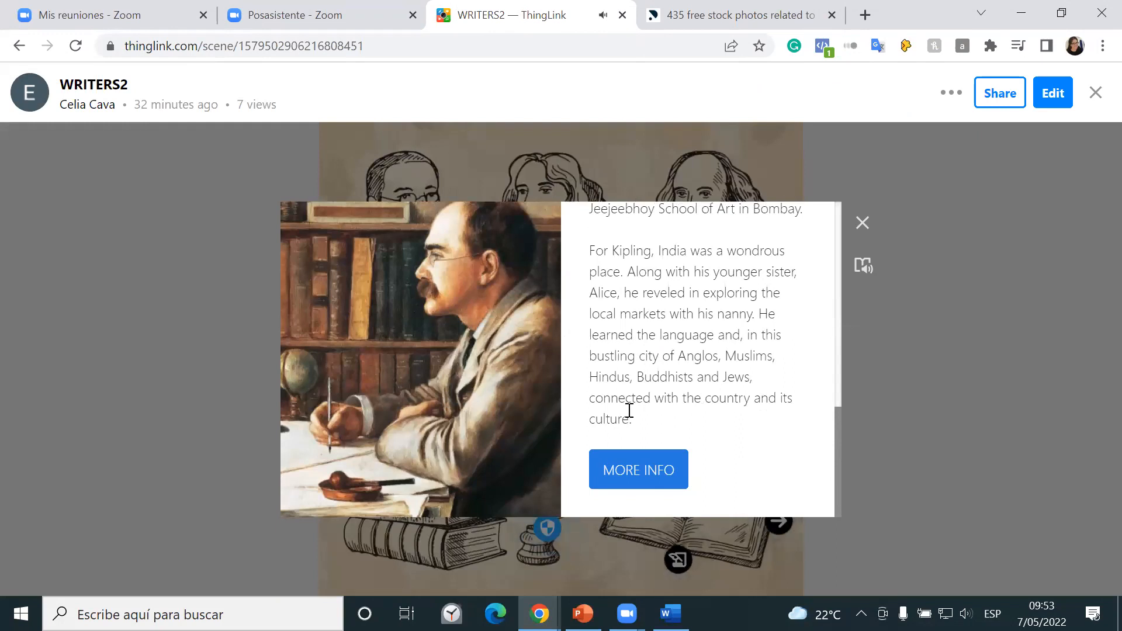
pyautogui.click(863, 224)
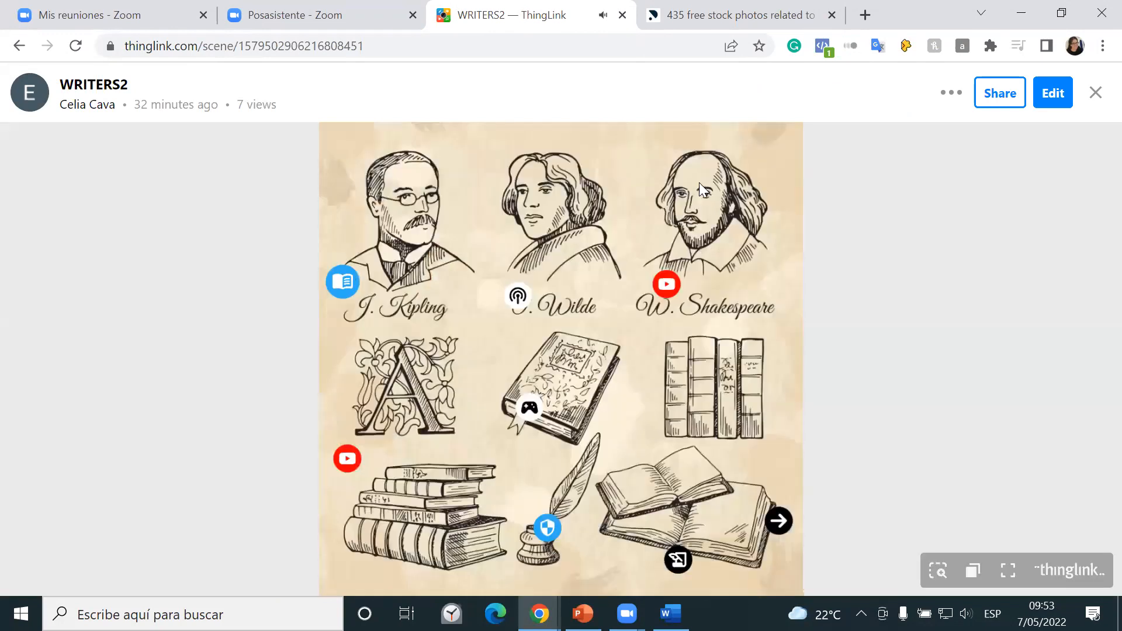
pyautogui.click(20, 45)
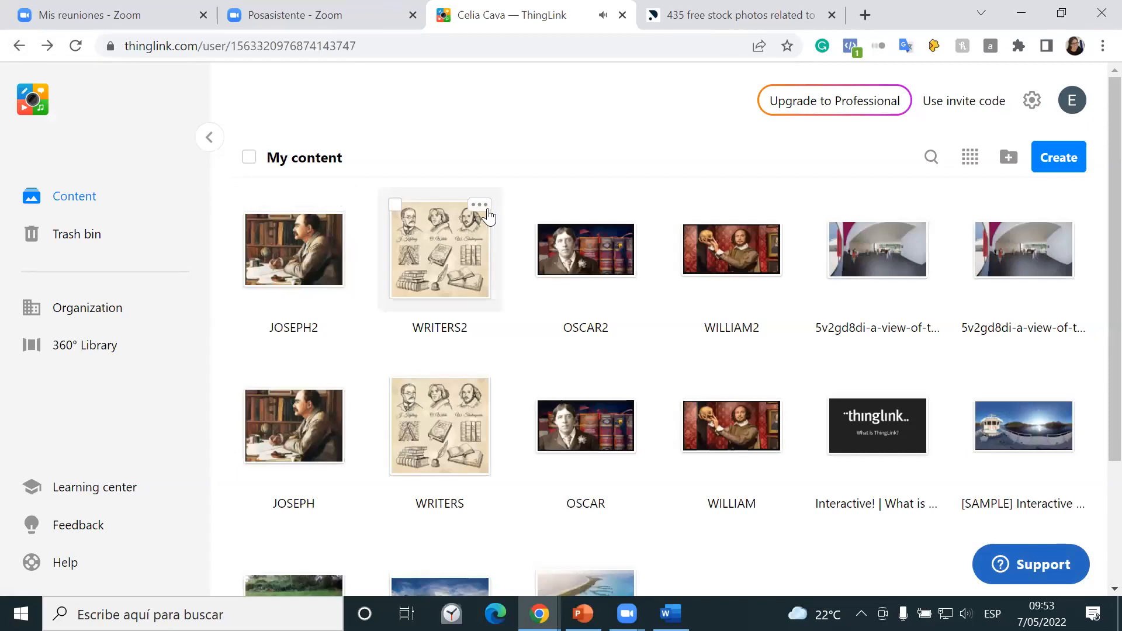
# Step: Examine the Kipling biography tag's settings in the WRITERS2 editor, finish editing, and open the scene's options
pyautogui.click(485, 210)
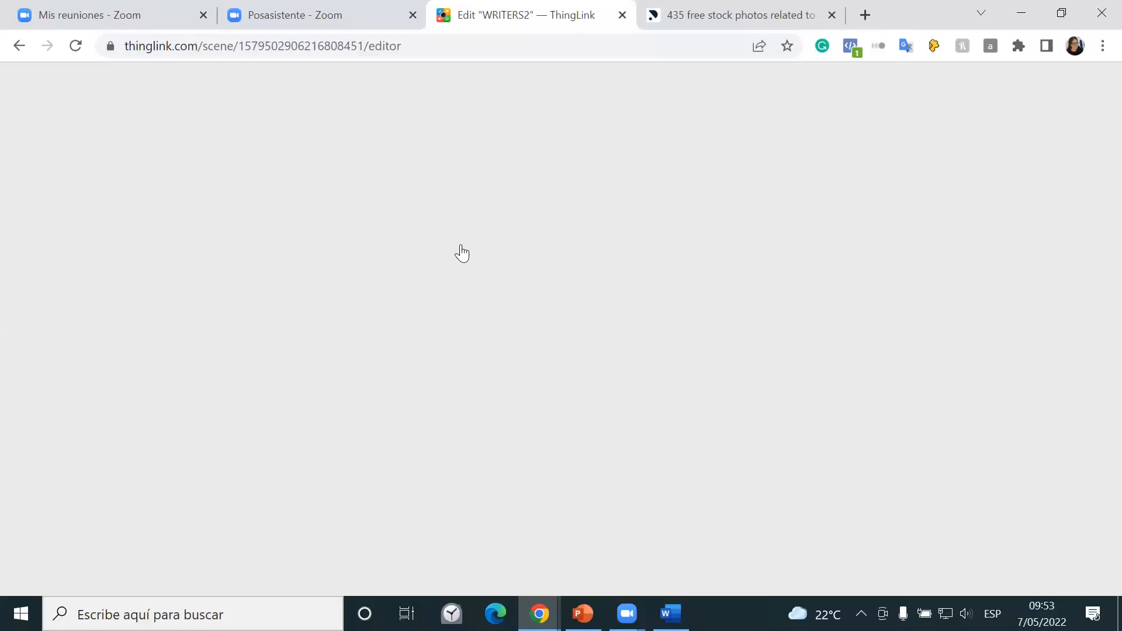
pyautogui.scroll(-8, 143, 446)
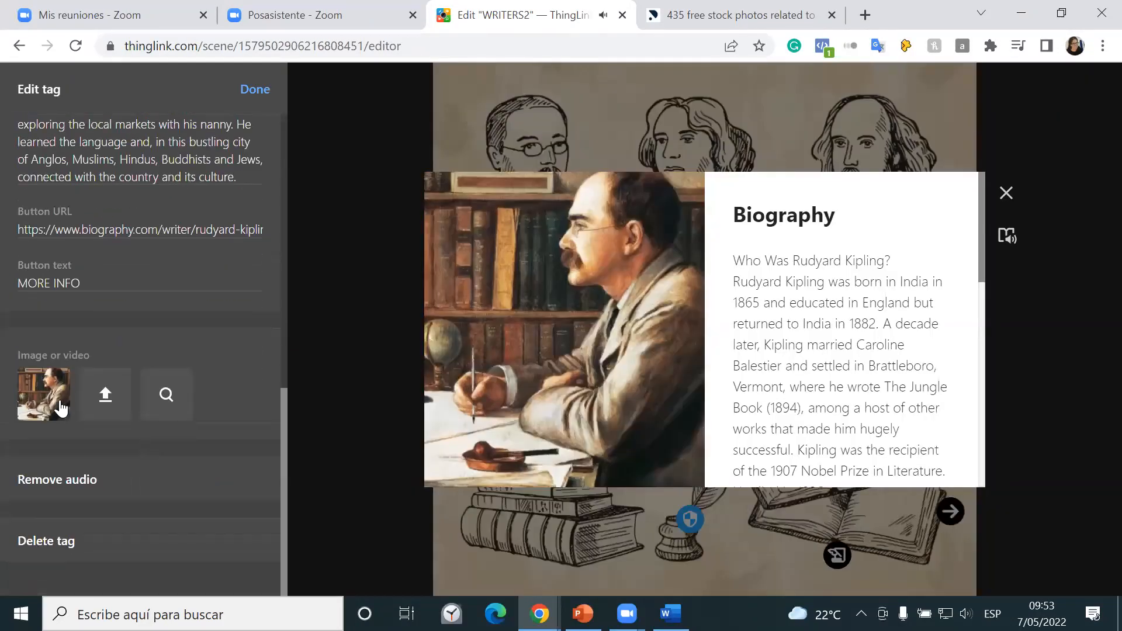
pyautogui.click(62, 490)
pyautogui.scroll(8, 148, 450)
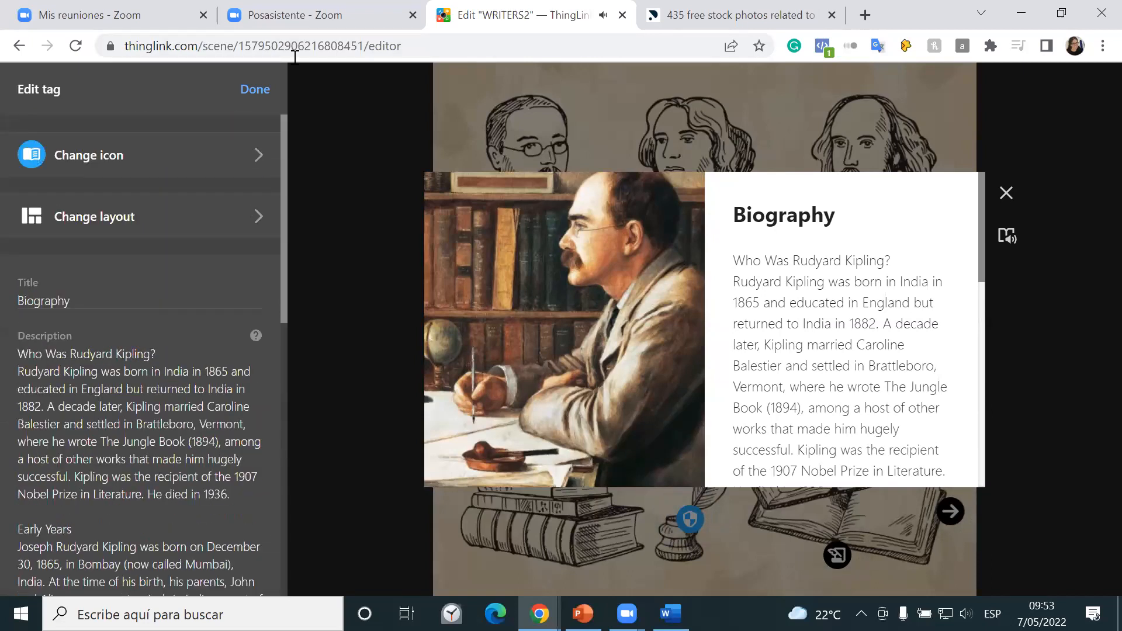
pyautogui.click(248, 90)
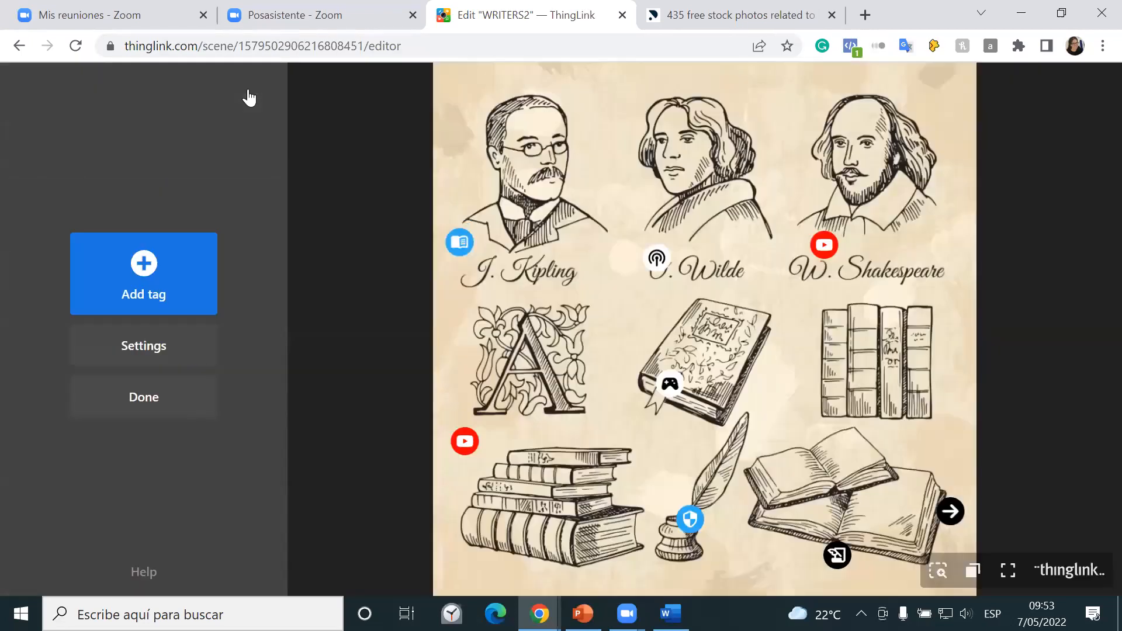
pyautogui.click(157, 409)
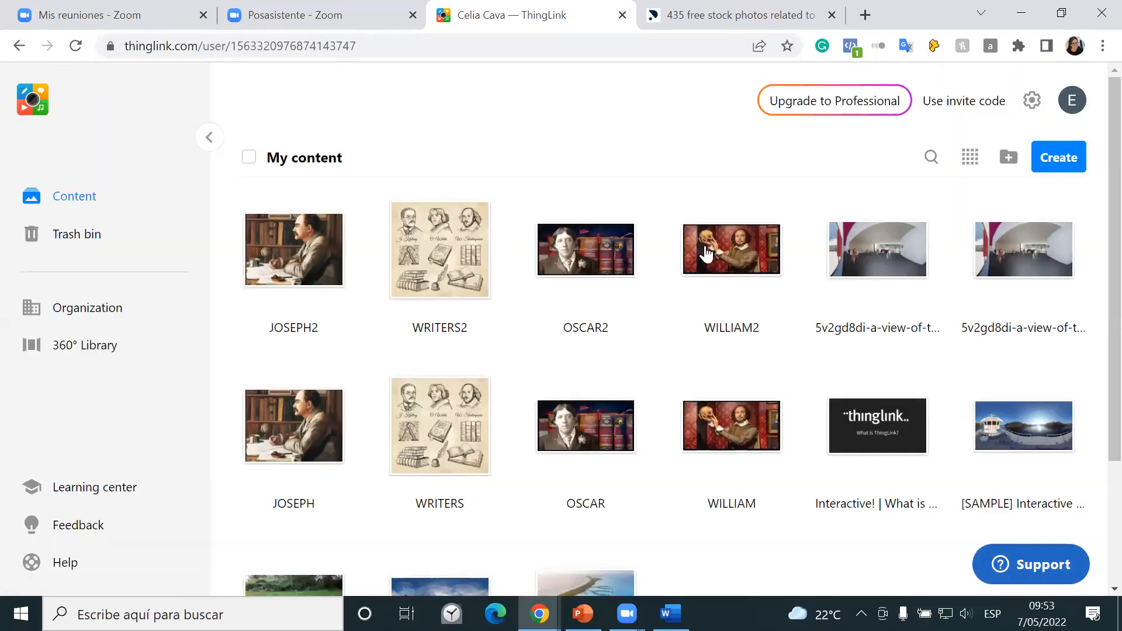
pyautogui.click(480, 206)
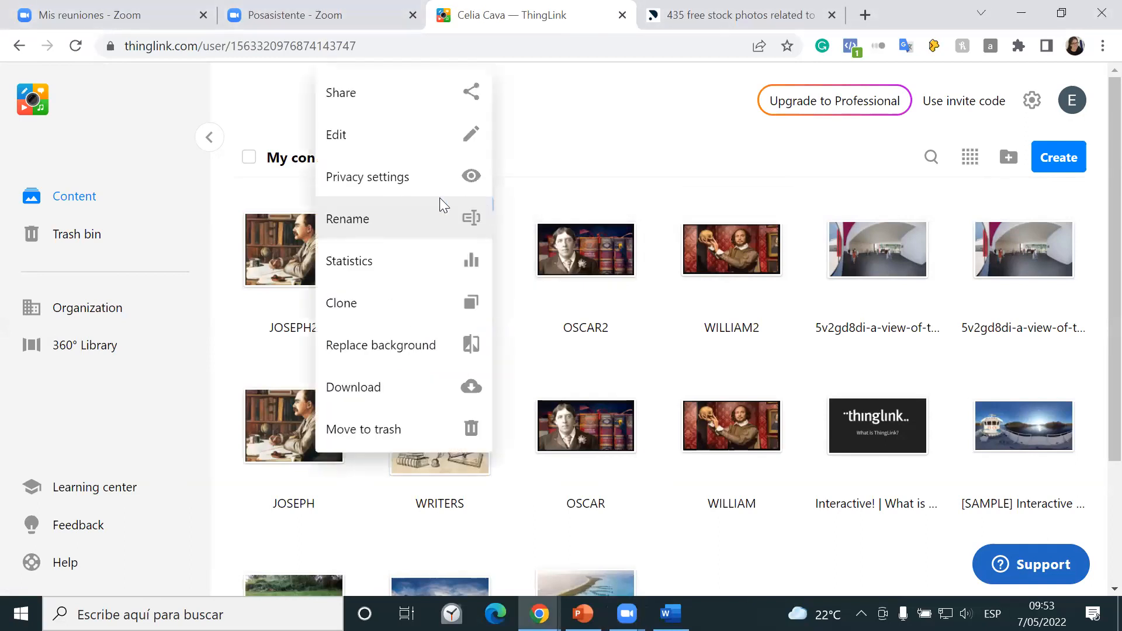
pyautogui.moveTo(539, 614)
pyautogui.click(634, 544)
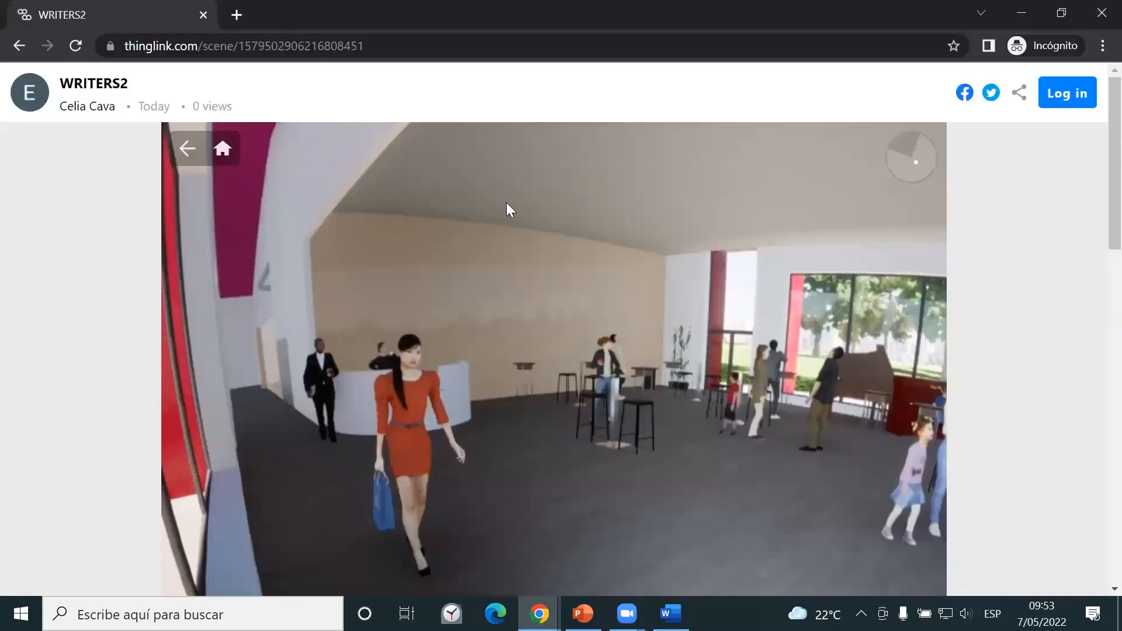
pyautogui.click(21, 50)
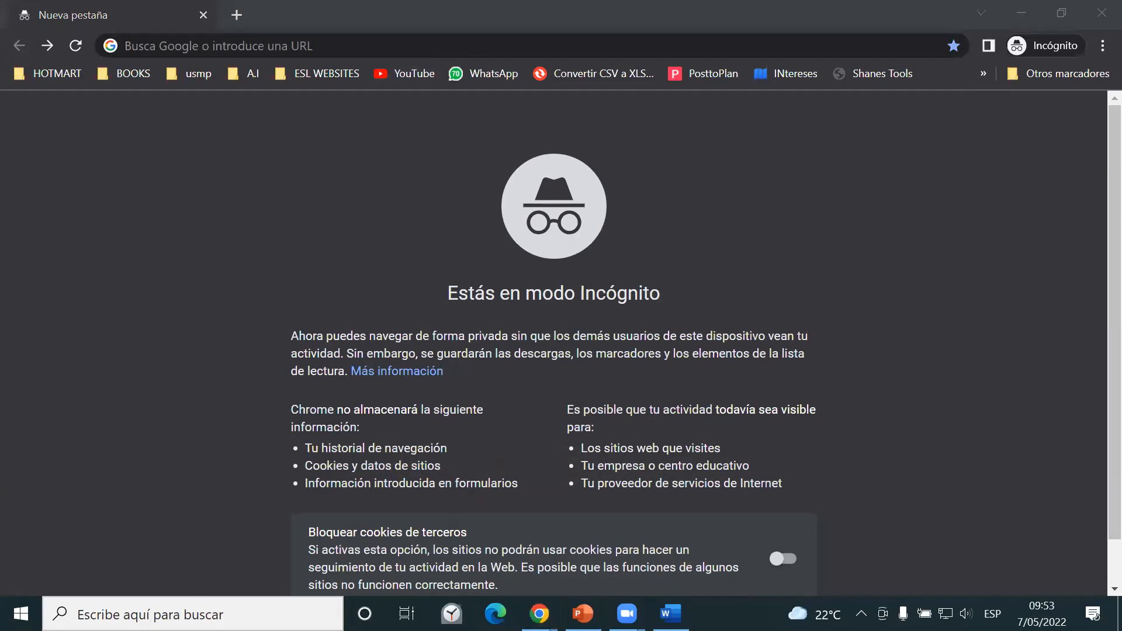
pyautogui.click(325, 38)
pyautogui.write('https://pixexid.com/search/360?page=2')
pyautogui.press('Return')
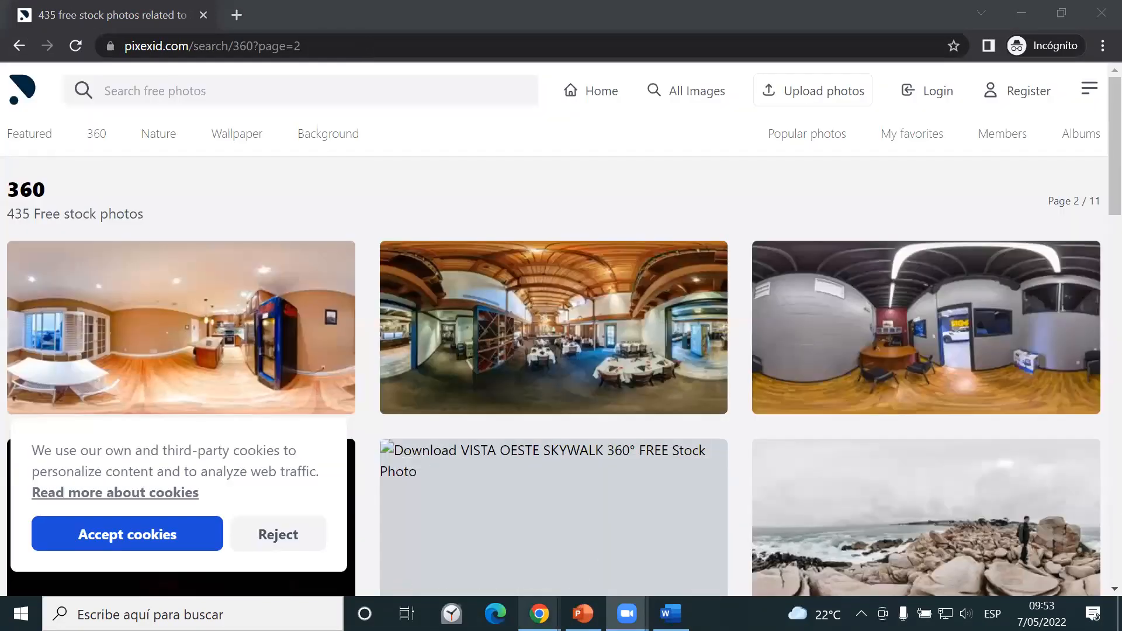
# Step: Switch to the regular ThingLink window and copy the WRITERS2 scene's standard shareable link
pyautogui.moveTo(539, 613)
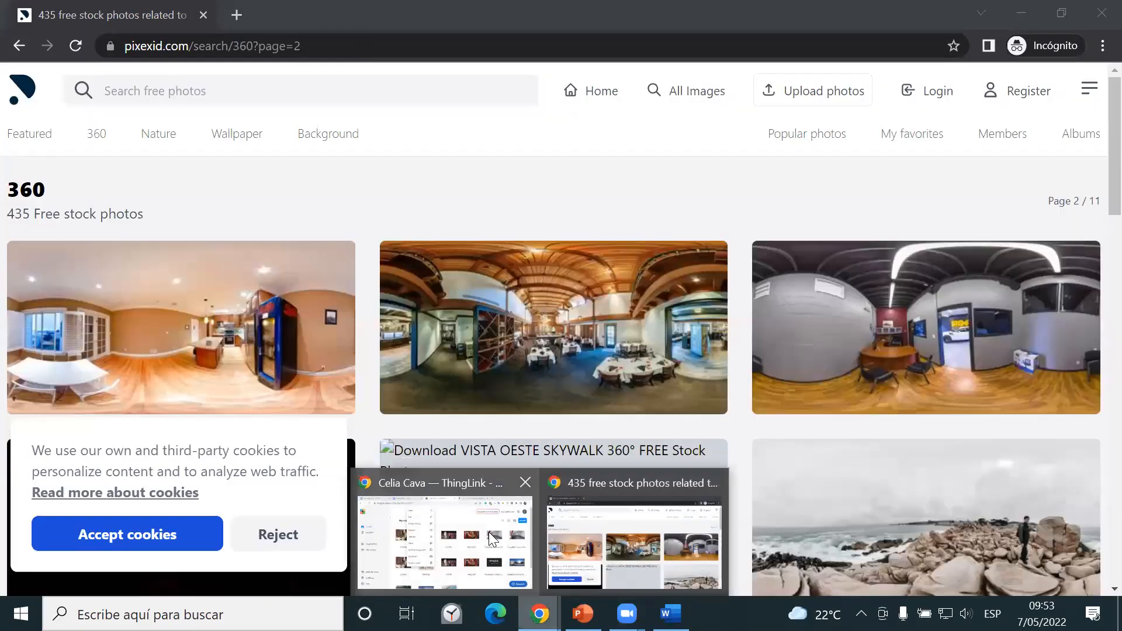
pyautogui.click(488, 532)
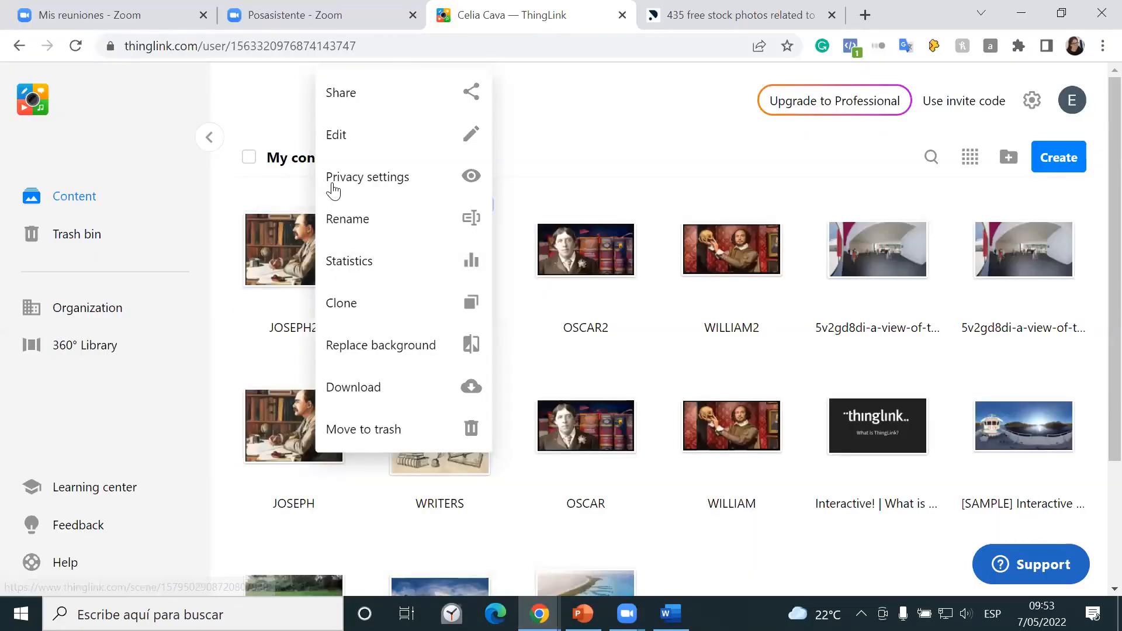
pyautogui.click(340, 93)
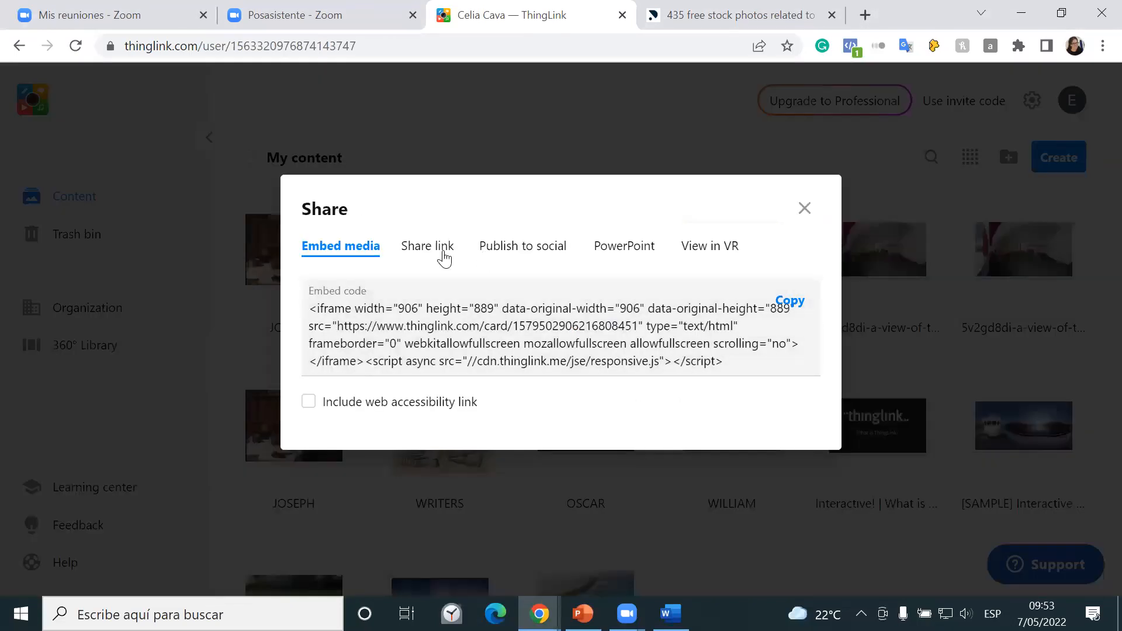
pyautogui.click(443, 250)
pyautogui.click(783, 300)
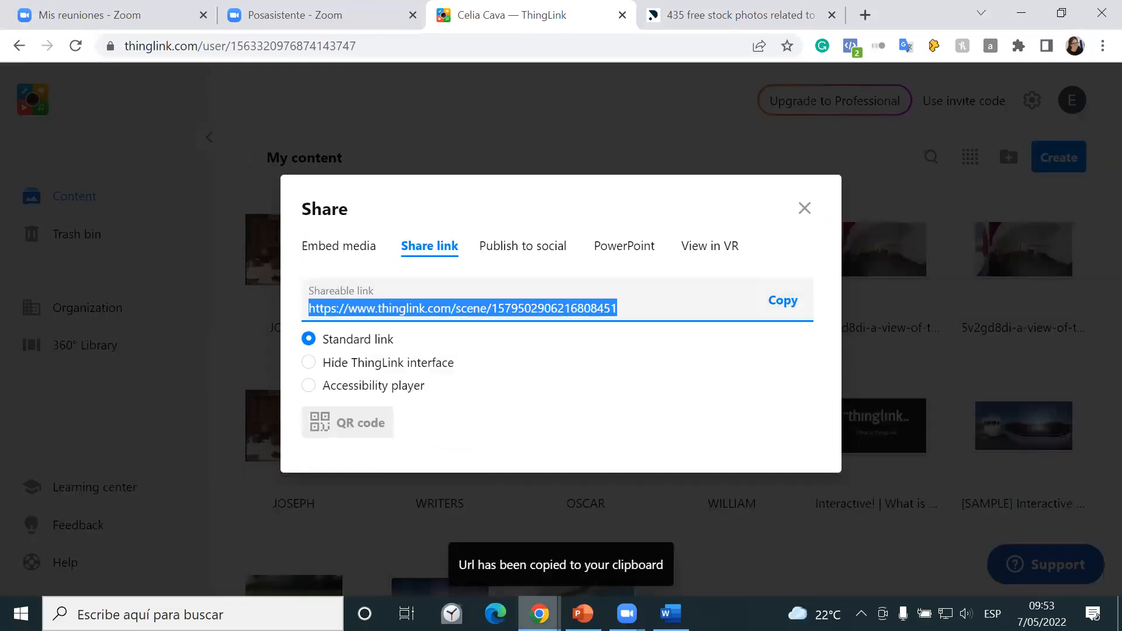
# Step: Switch to the incognito window and load the copied WRITERS2 scene link there
pyautogui.moveTo(539, 614)
pyautogui.click(618, 573)
pyautogui.click(210, 46)
pyautogui.hotkey('ctrl', 'v')
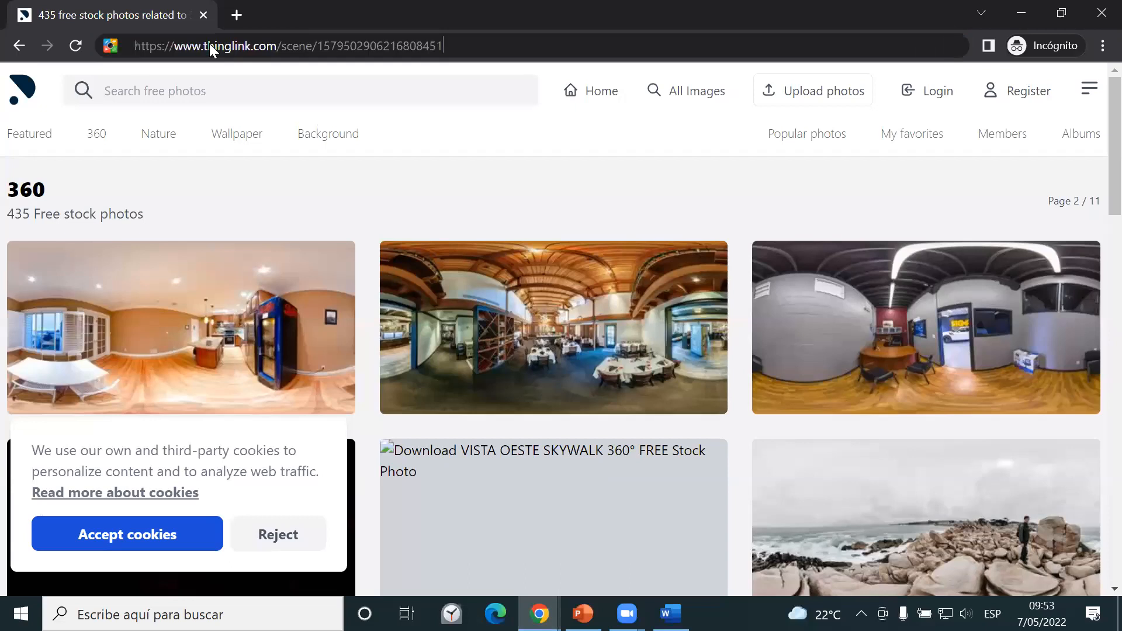
pyautogui.press('Return')
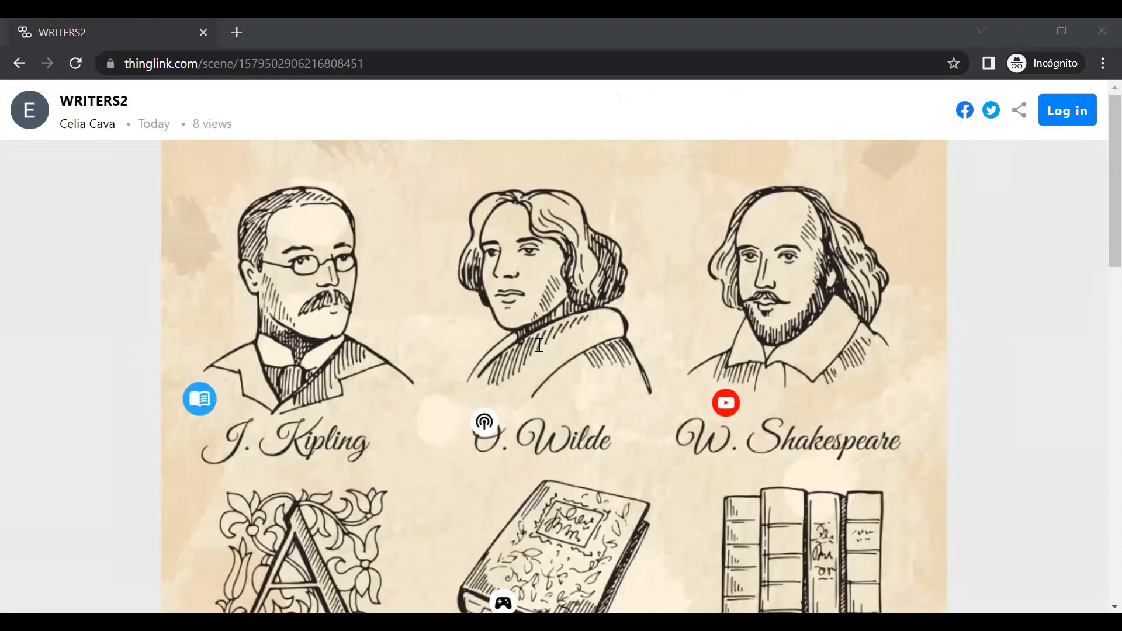
# Step: Open the Kipling biography tag, look through its text, and launch the immersive reader for it
pyautogui.click(199, 399)
pyautogui.scroll(-10, 755, 388)
pyautogui.scroll(8, 725, 438)
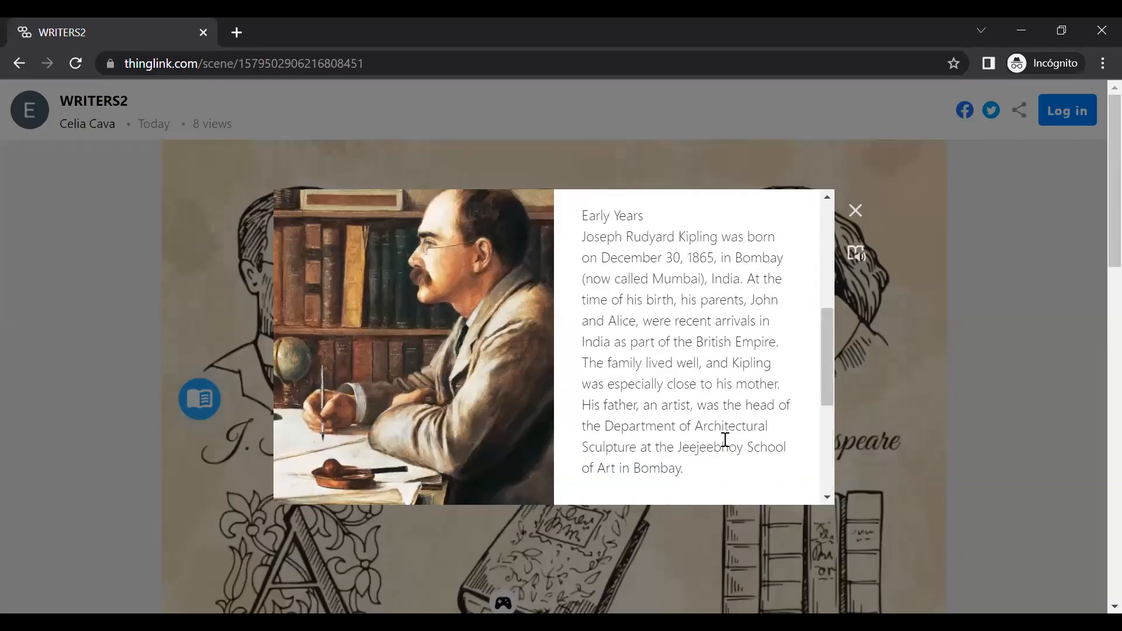
pyautogui.scroll(2, 720, 447)
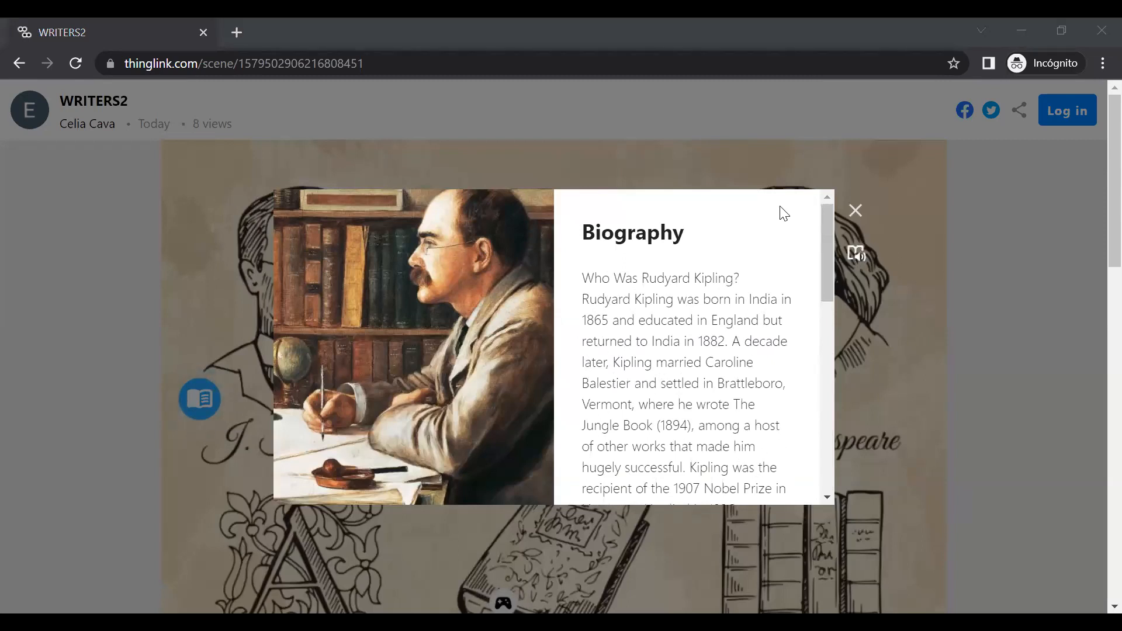
pyautogui.moveTo(830, 250)
pyautogui.mouseDown()
pyautogui.moveTo(866, 280)
pyautogui.moveTo(849, 239)
pyautogui.mouseUp()
pyautogui.click(858, 255)
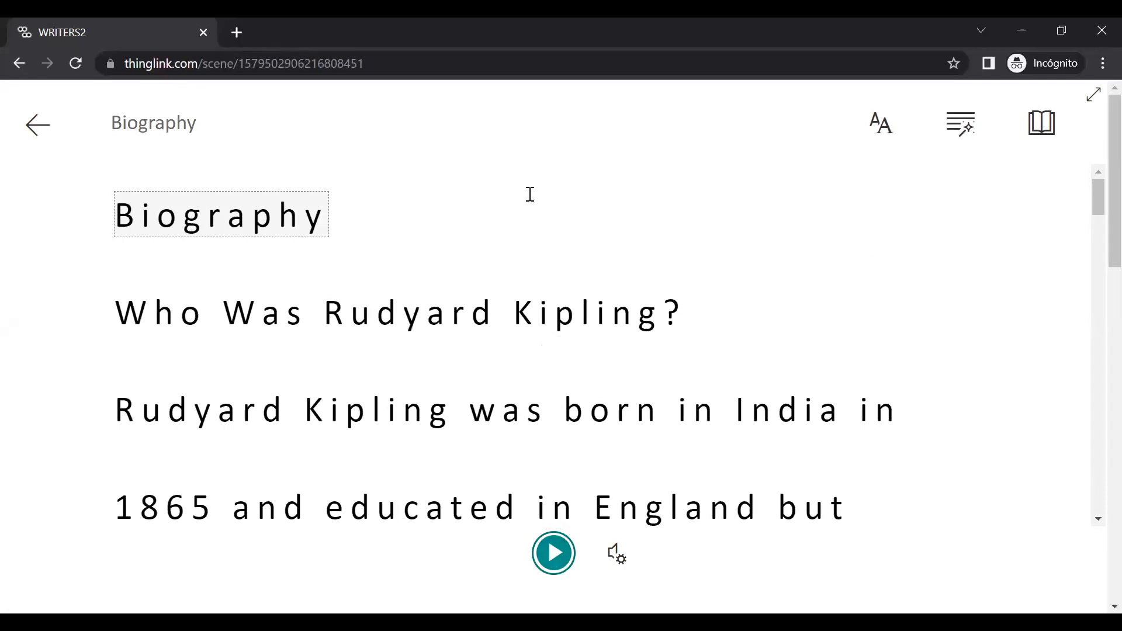
# Step: Have the immersive reader read the biography aloud, and pause the narration
pyautogui.hotkey('alt', 'Tab')
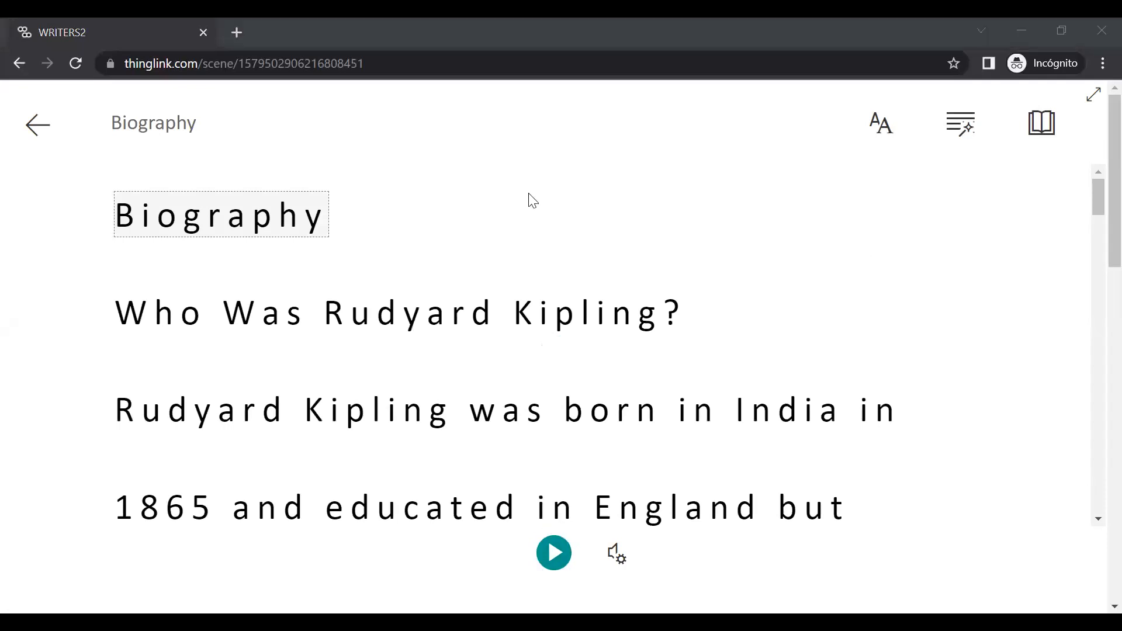
pyautogui.hotkey('alt', 'Tab')
pyautogui.press('Return')
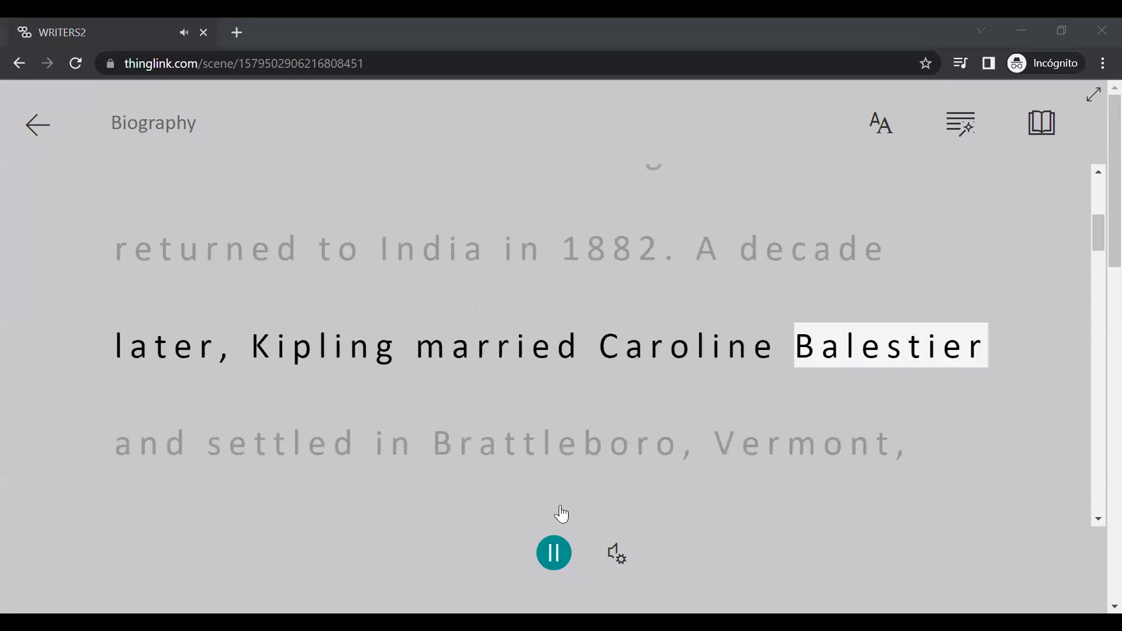
pyautogui.click(554, 559)
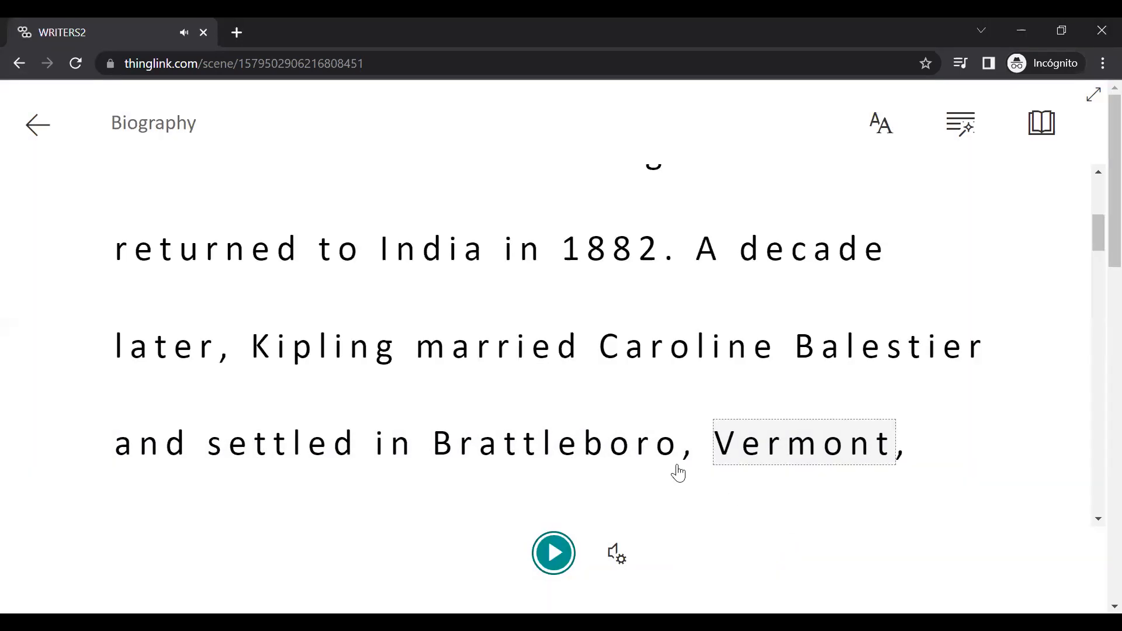
# Step: Set the reader's voice selection to Male, play the narration, and pause it
pyautogui.click(618, 555)
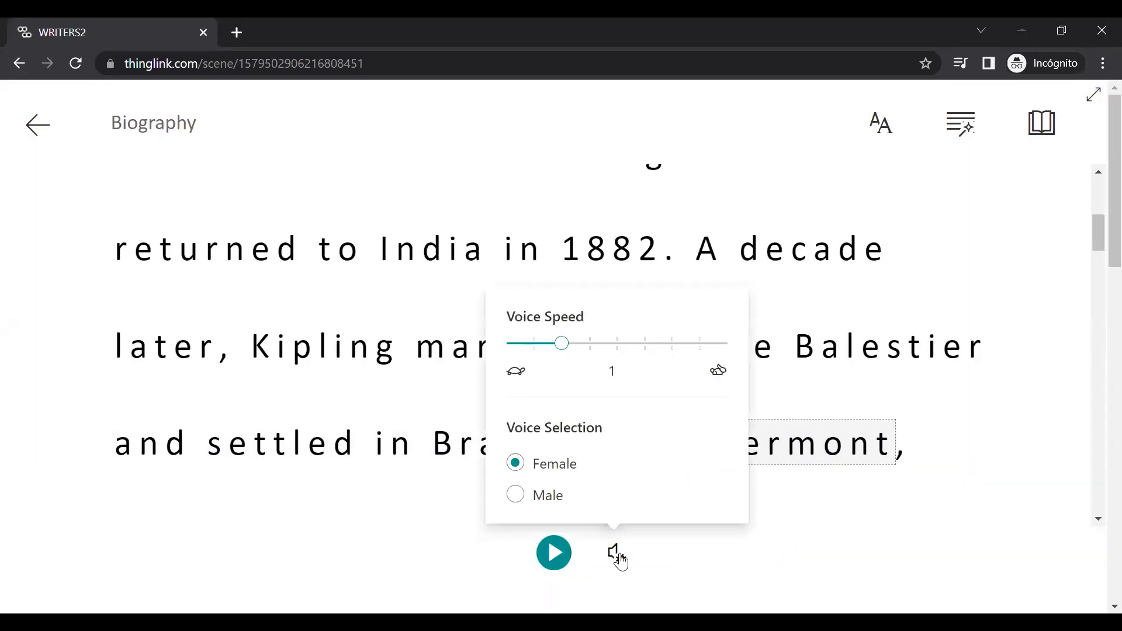
pyautogui.click(515, 498)
pyautogui.click(555, 552)
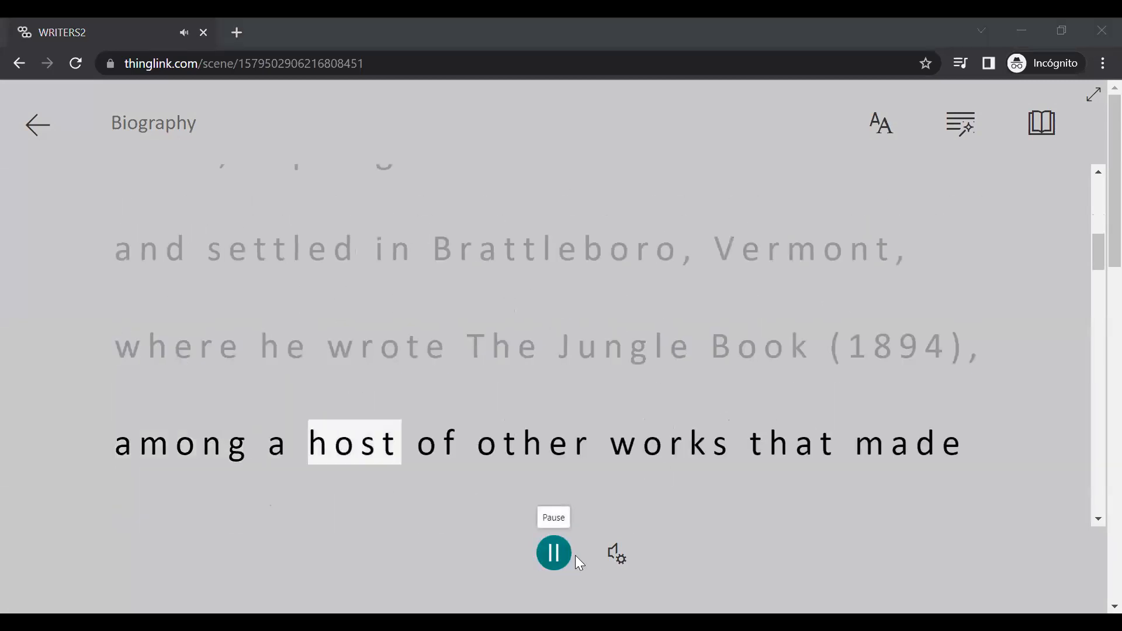
pyautogui.click(616, 553)
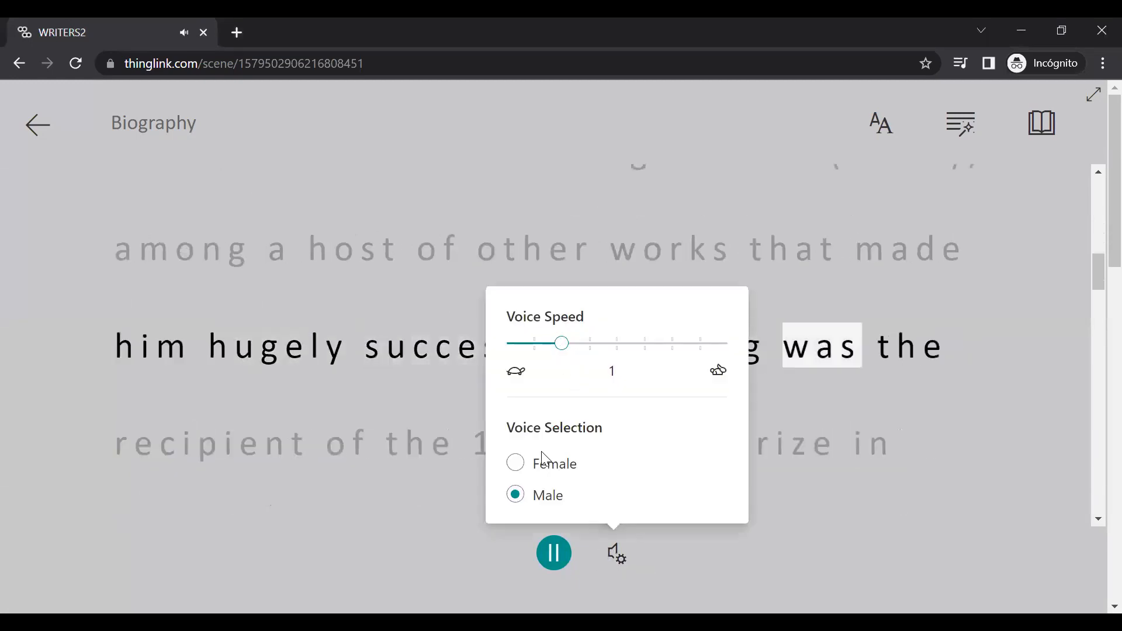
pyautogui.click(556, 561)
# Step: Try the biography narration at voice speed 0.5 and at 1.5
pyautogui.click(616, 552)
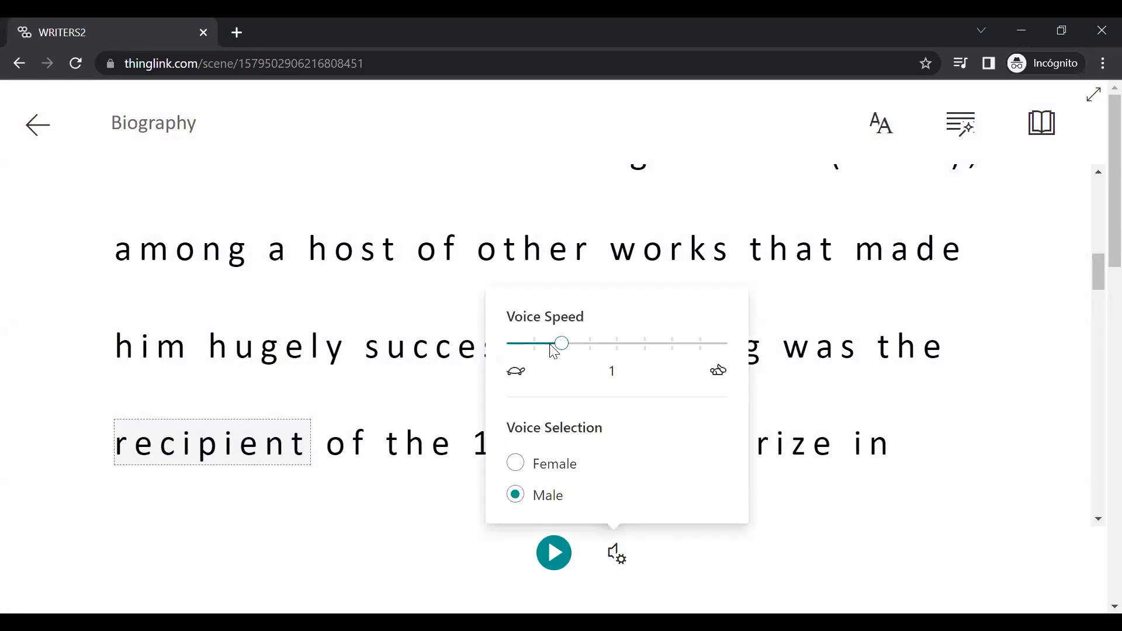
pyautogui.moveTo(562, 349); pyautogui.dragTo(515, 351)
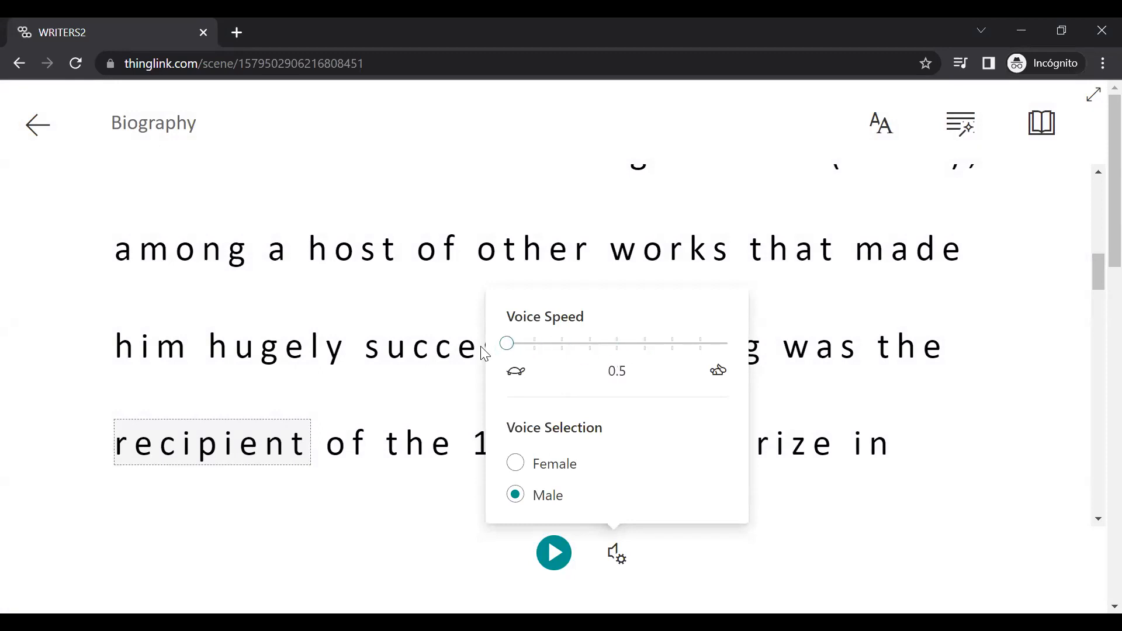
pyautogui.click(565, 553)
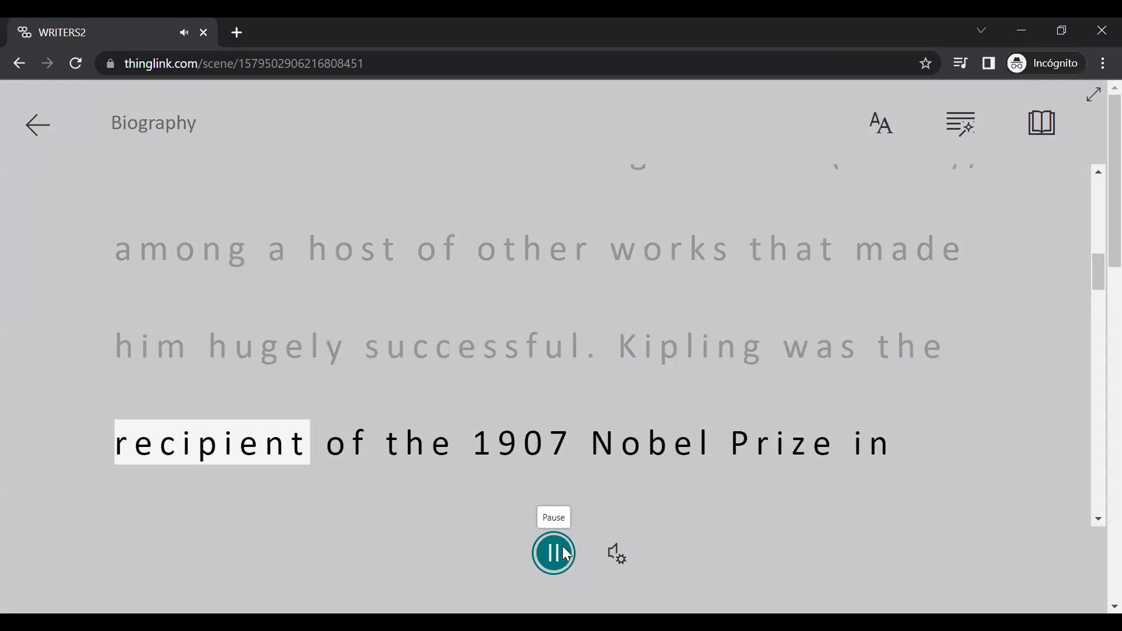
pyautogui.click(552, 554)
pyautogui.click(617, 554)
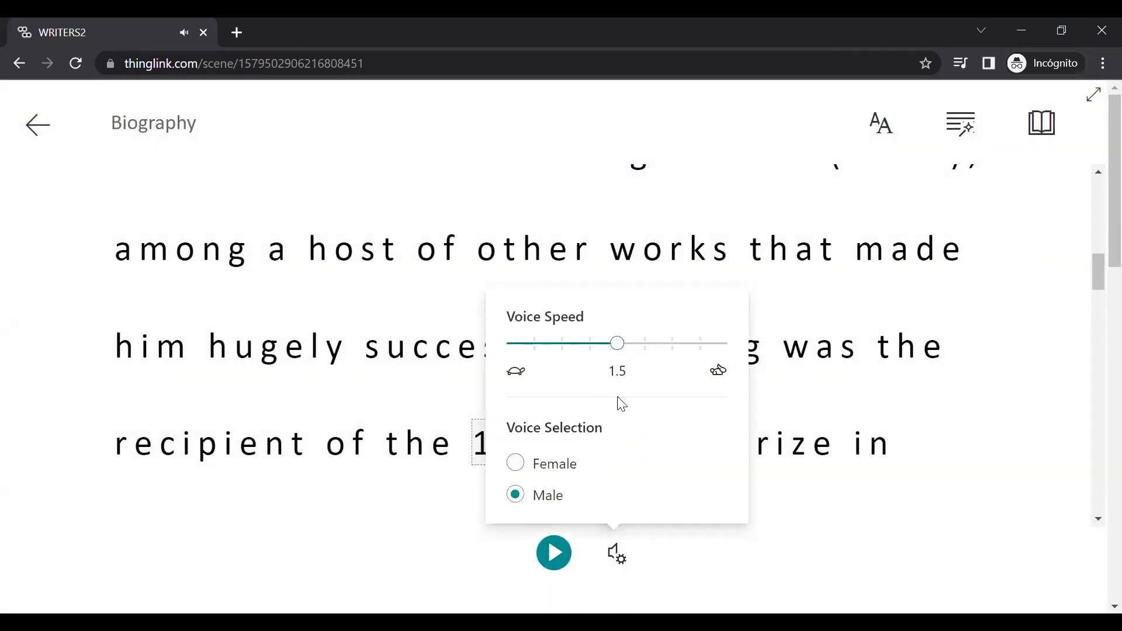
pyautogui.click(550, 554)
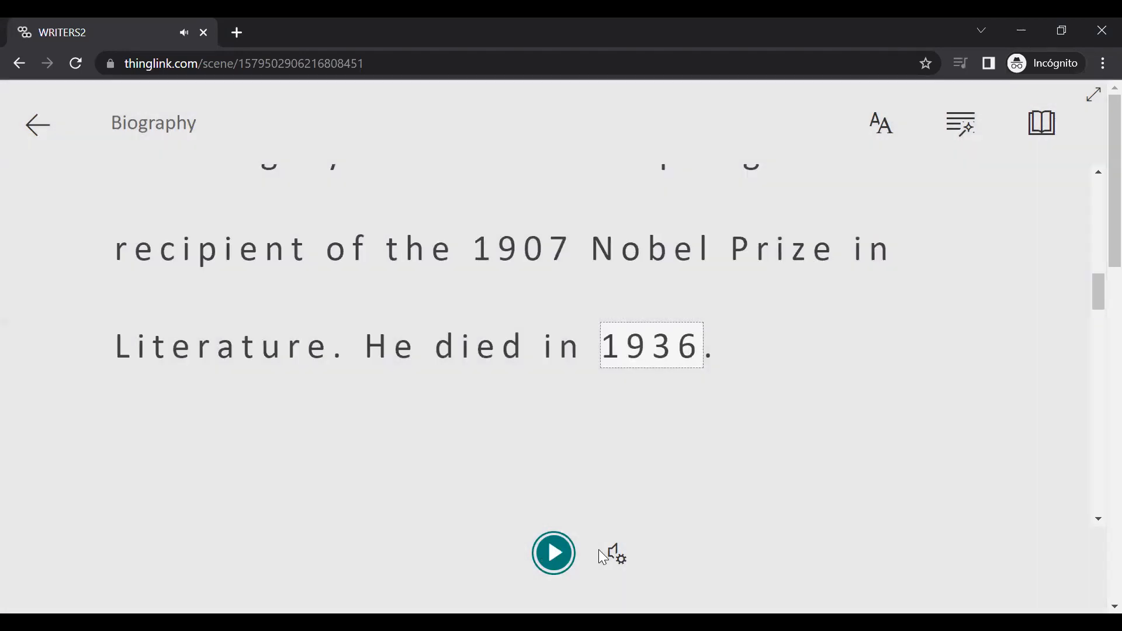
# Step: Set the voice speed to 1, play the biography narration, and pause it
pyautogui.click(617, 554)
pyautogui.moveTo(612, 350); pyautogui.dragTo(564, 350)
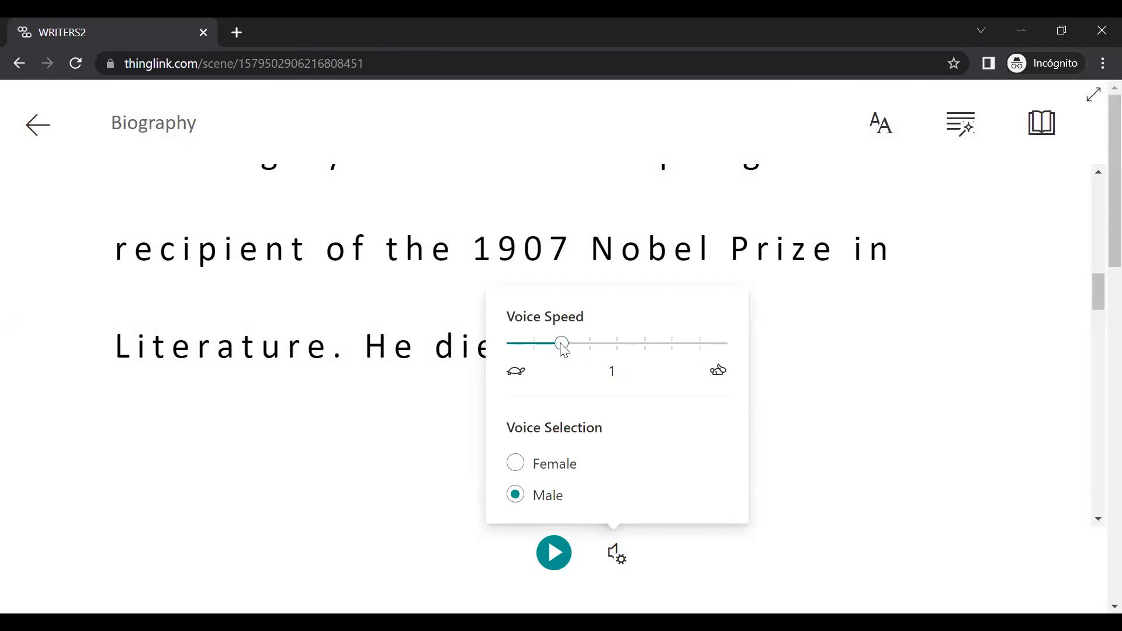
pyautogui.click(562, 556)
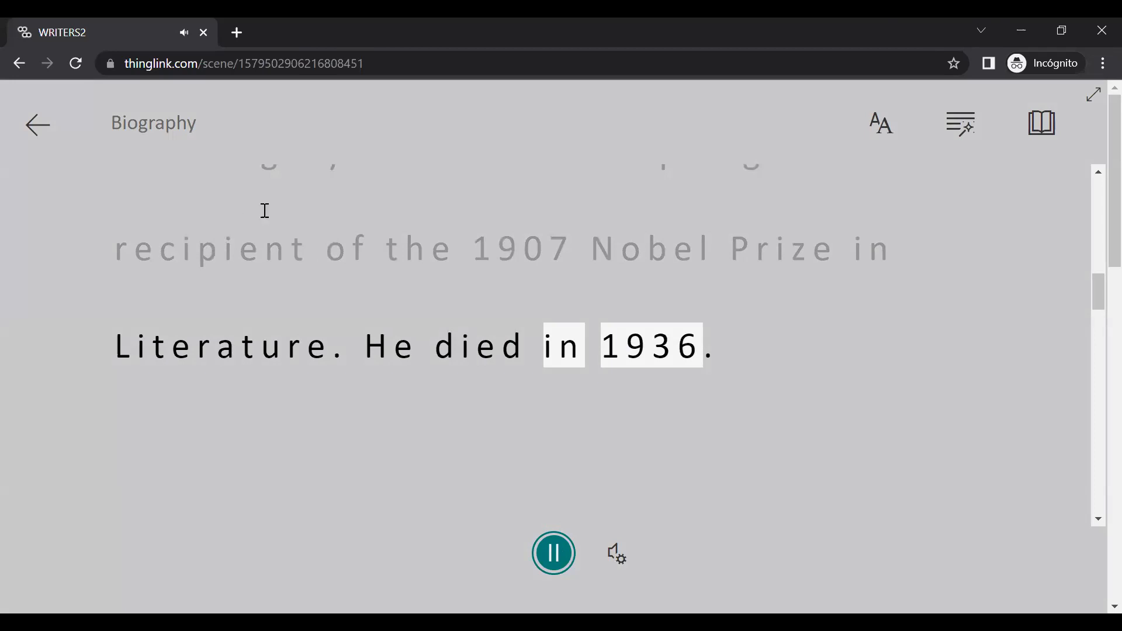
pyautogui.click(554, 555)
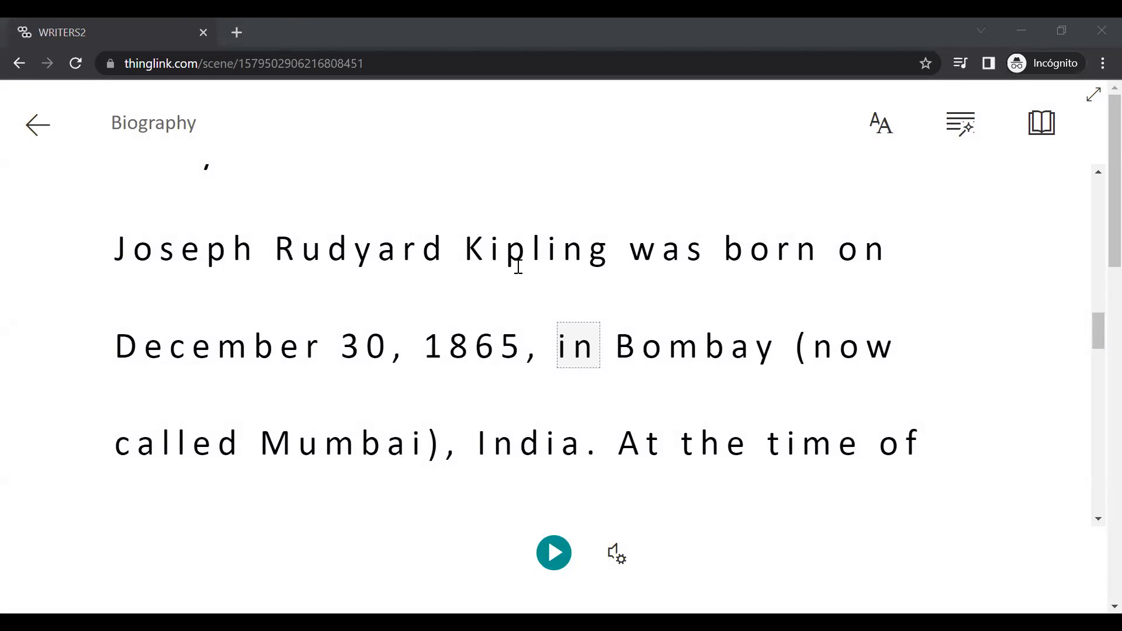
# Step: Look through the biography text in the immersive reader, and close the reader and the biography tag
pyautogui.scroll(10, 321, 355)
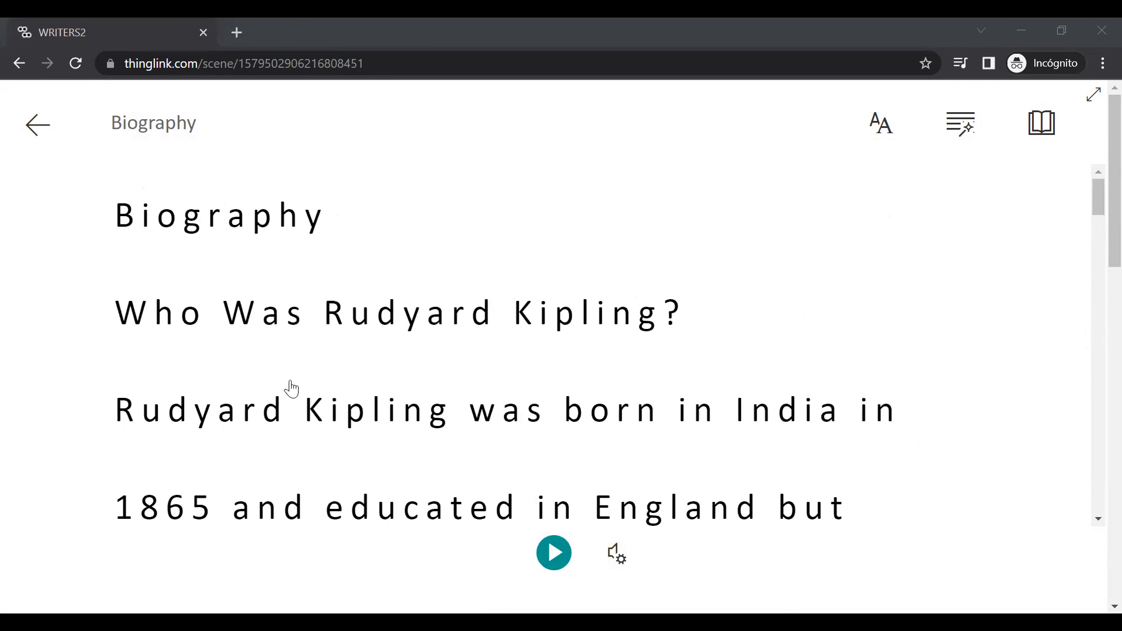
pyautogui.scroll(-10, 291, 388)
pyautogui.scroll(-10, 290, 388)
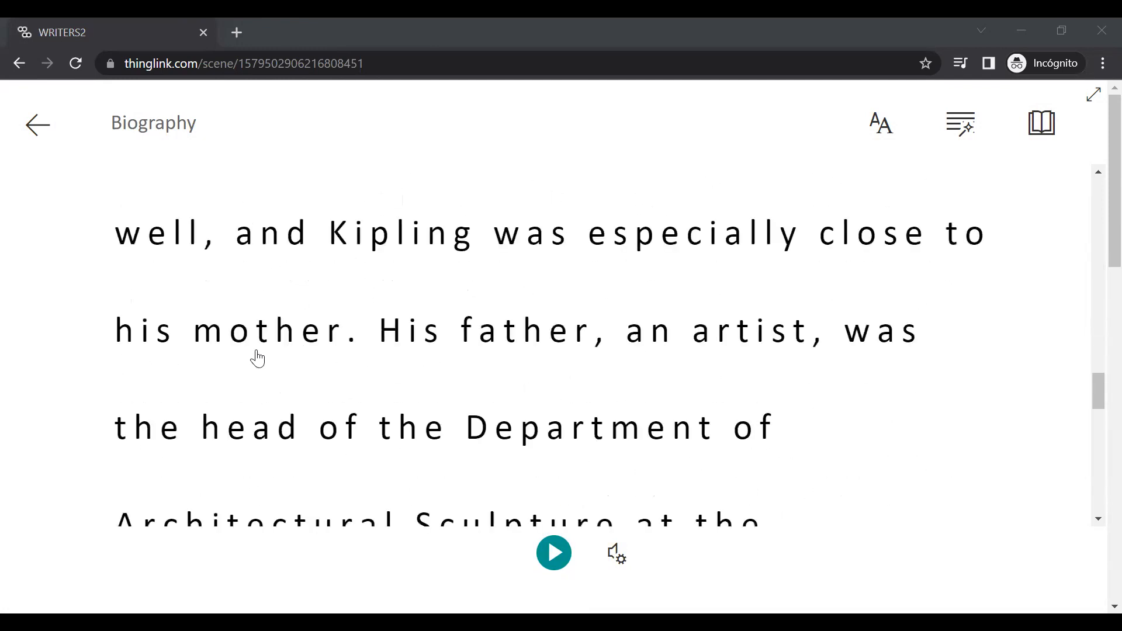
pyautogui.scroll(-5, 257, 359)
pyautogui.scroll(20, 258, 358)
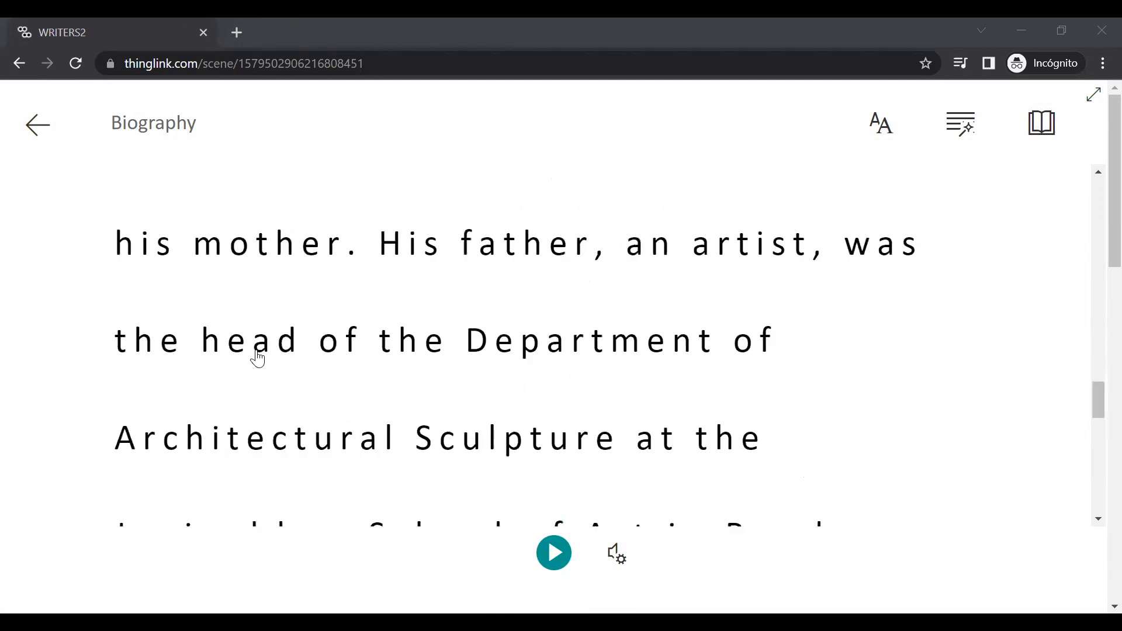
pyautogui.scroll(3, 257, 358)
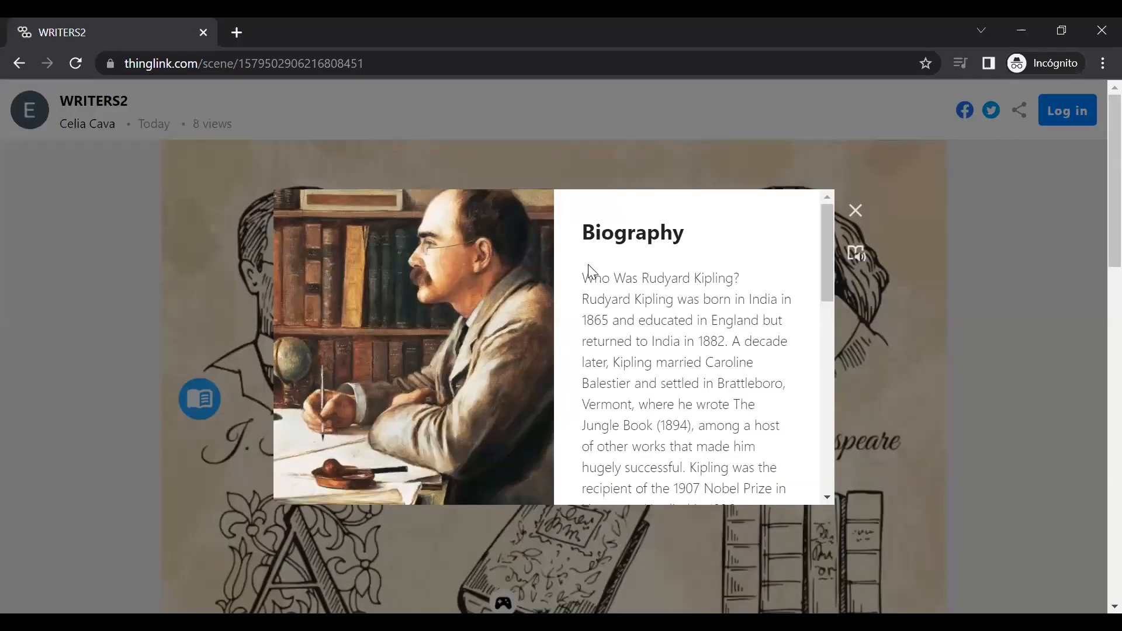
pyautogui.click(855, 211)
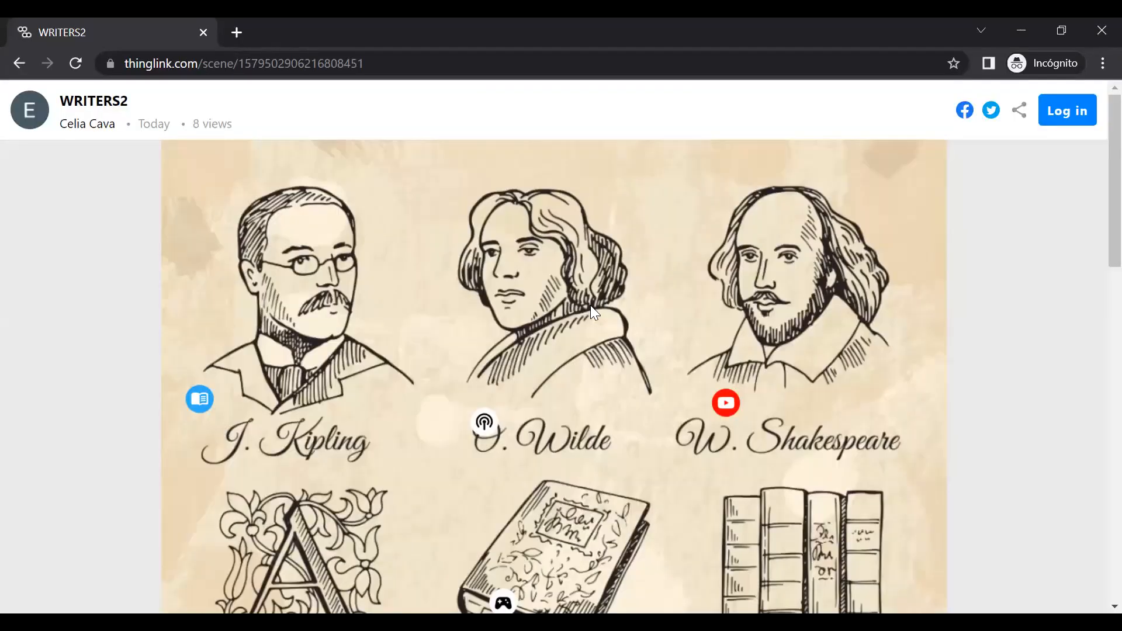
# Step: Look over the rest of the WRITERS2 scene and the example scenes under Inspiration from ThingLink users
pyautogui.scroll(-10, 475, 352)
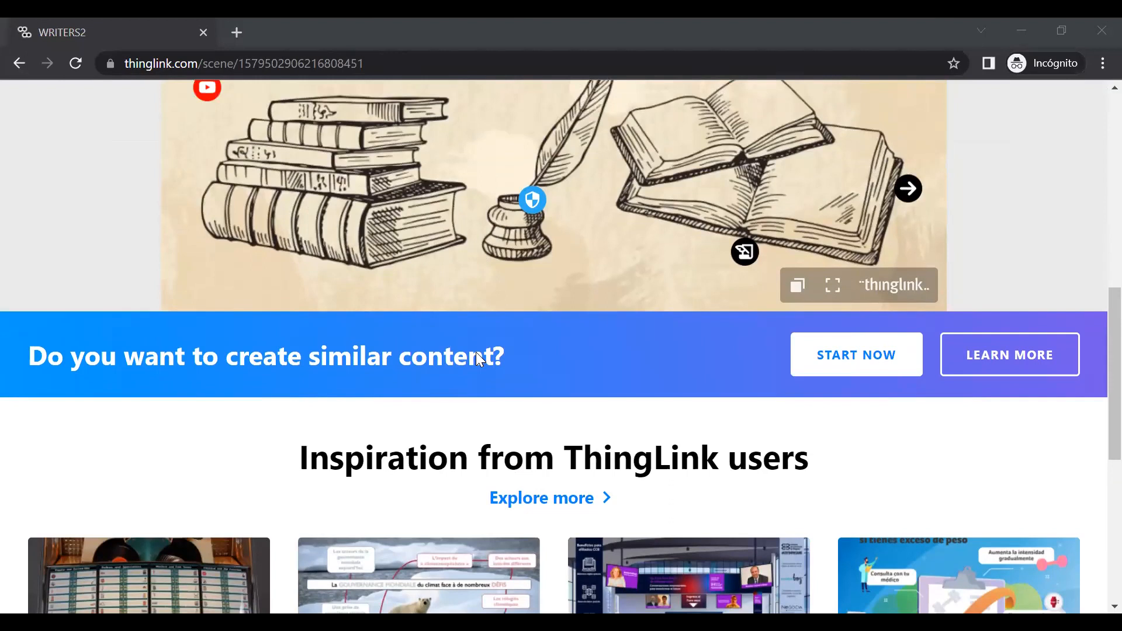
pyautogui.scroll(5, 476, 352)
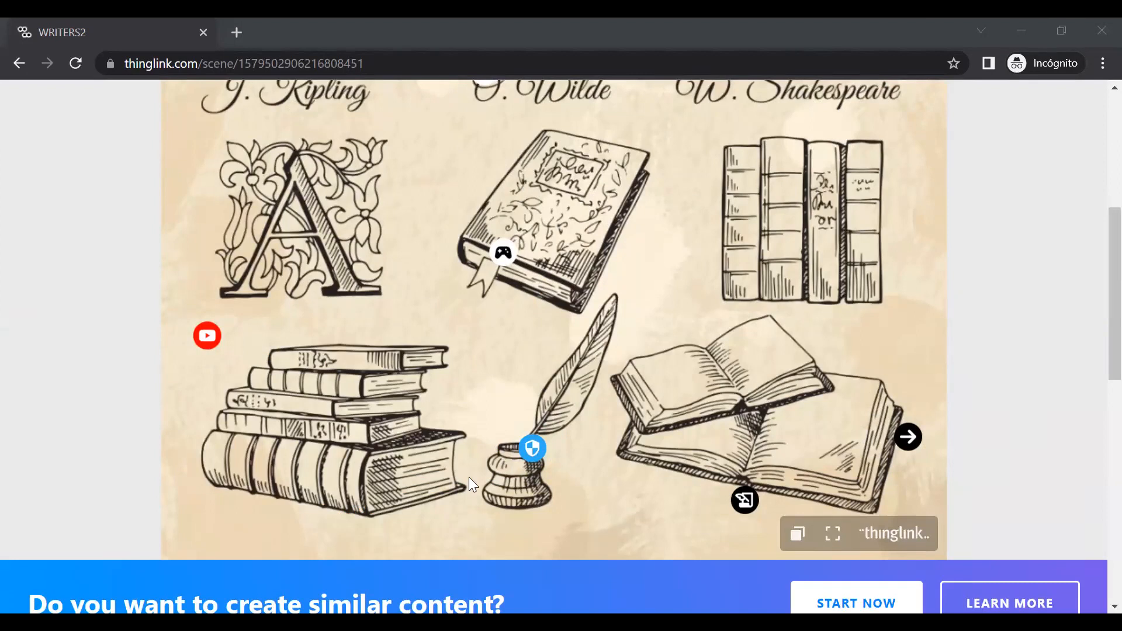
pyautogui.scroll(-6, 469, 485)
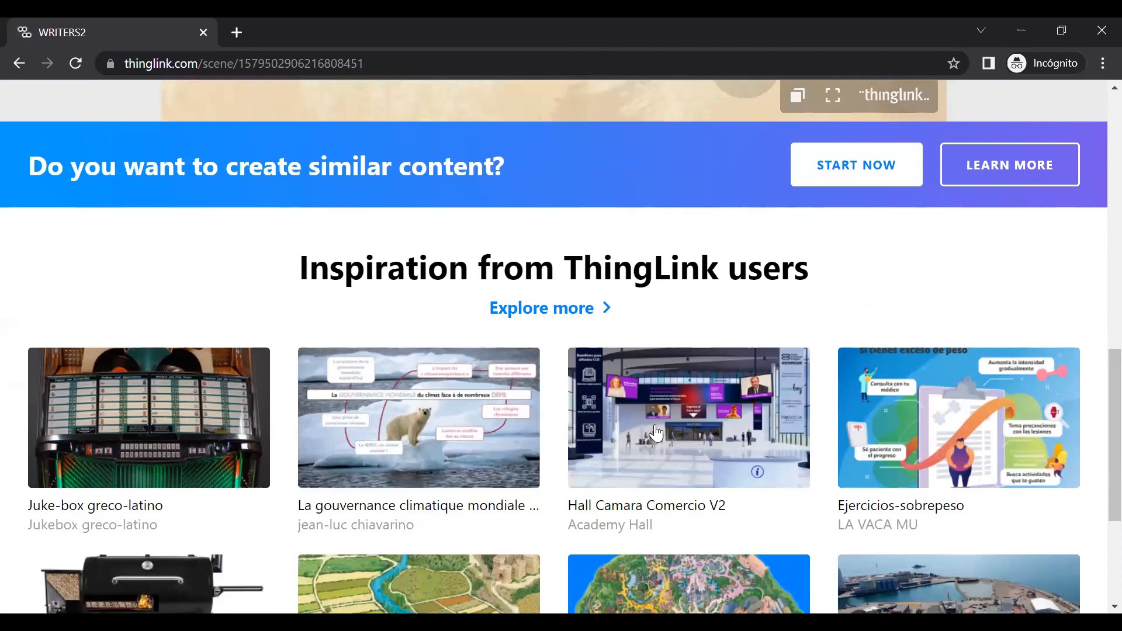
pyautogui.scroll(-4, 383, 438)
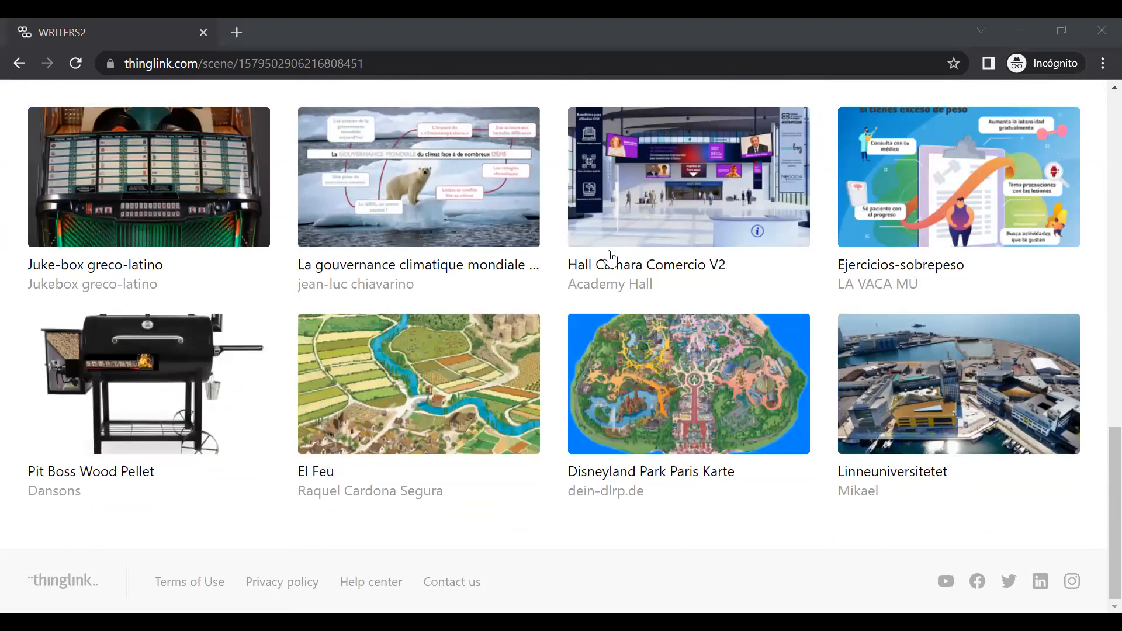
pyautogui.scroll(3, 609, 257)
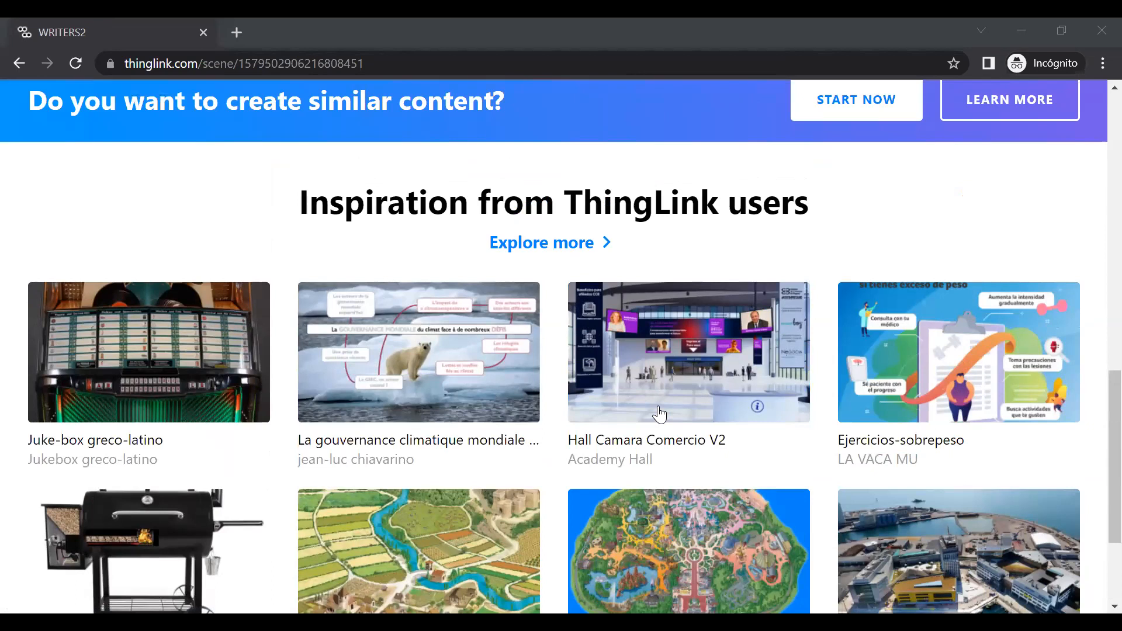
# Step: Open the Hall Camara Comercio V2 example scene and look through its page
pyautogui.click(660, 414)
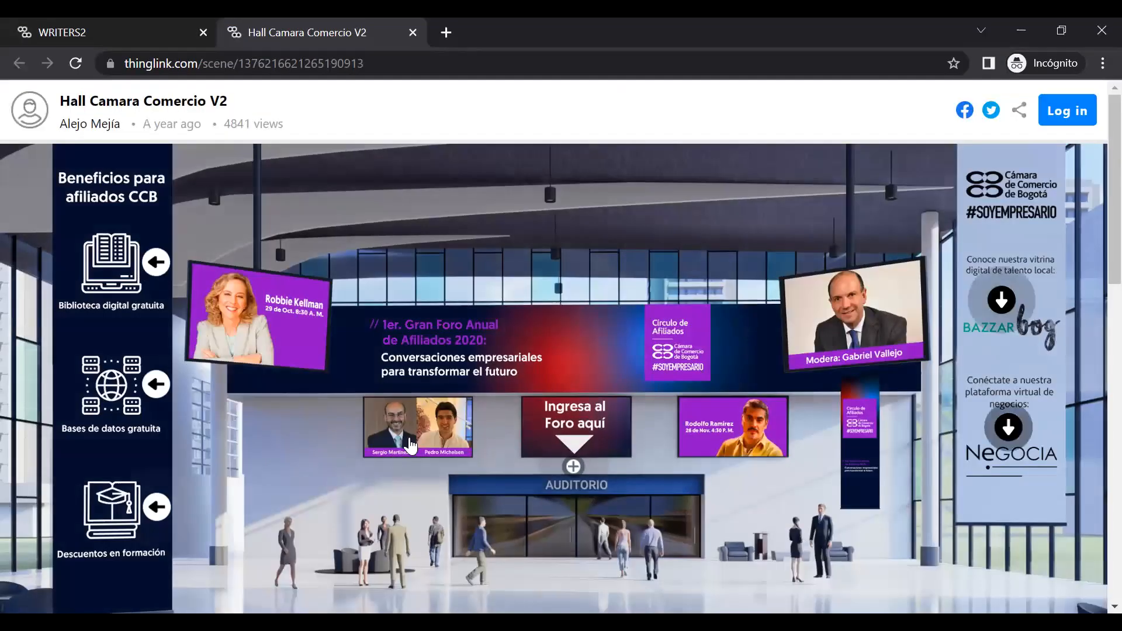
pyautogui.scroll(-5, 705, 444)
pyautogui.scroll(5, 696, 446)
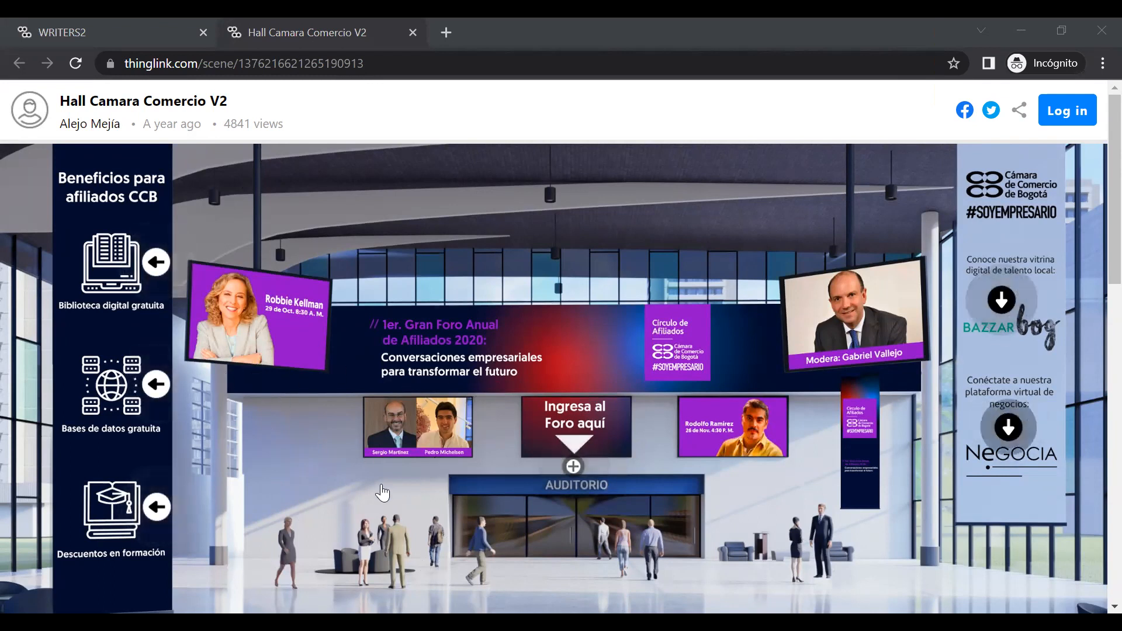
# Step: Look over the rest of the Hall Camara Comercio V2 page and open the My Interactive Image example by SJM Digital
pyautogui.scroll(-4, 293, 350)
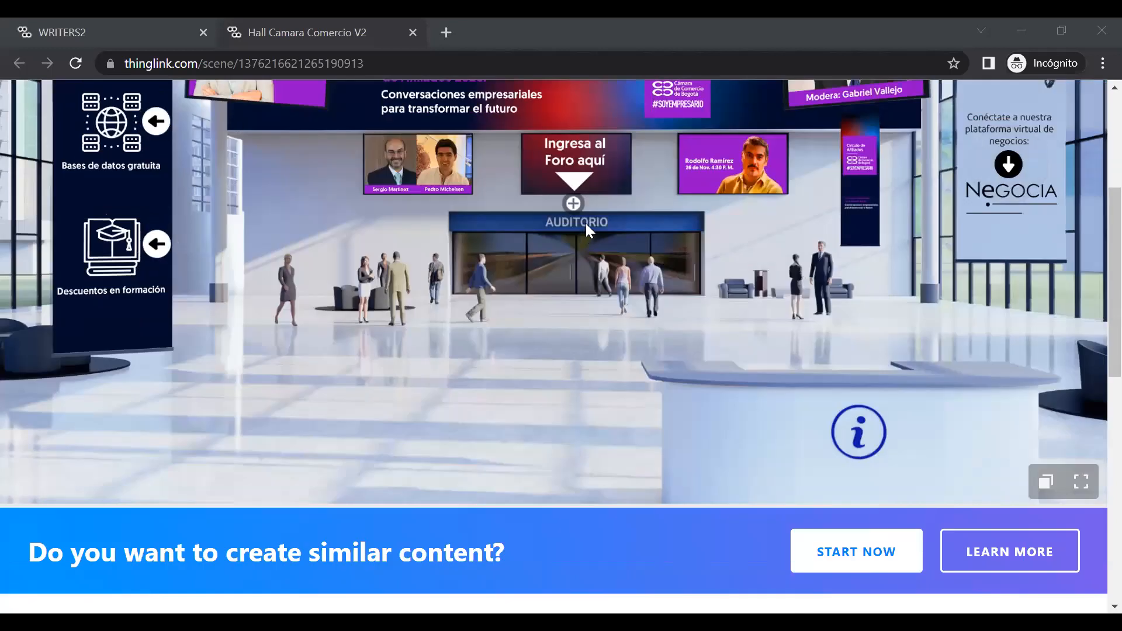
pyautogui.scroll(-1, 578, 486)
pyautogui.scroll(-10, 576, 484)
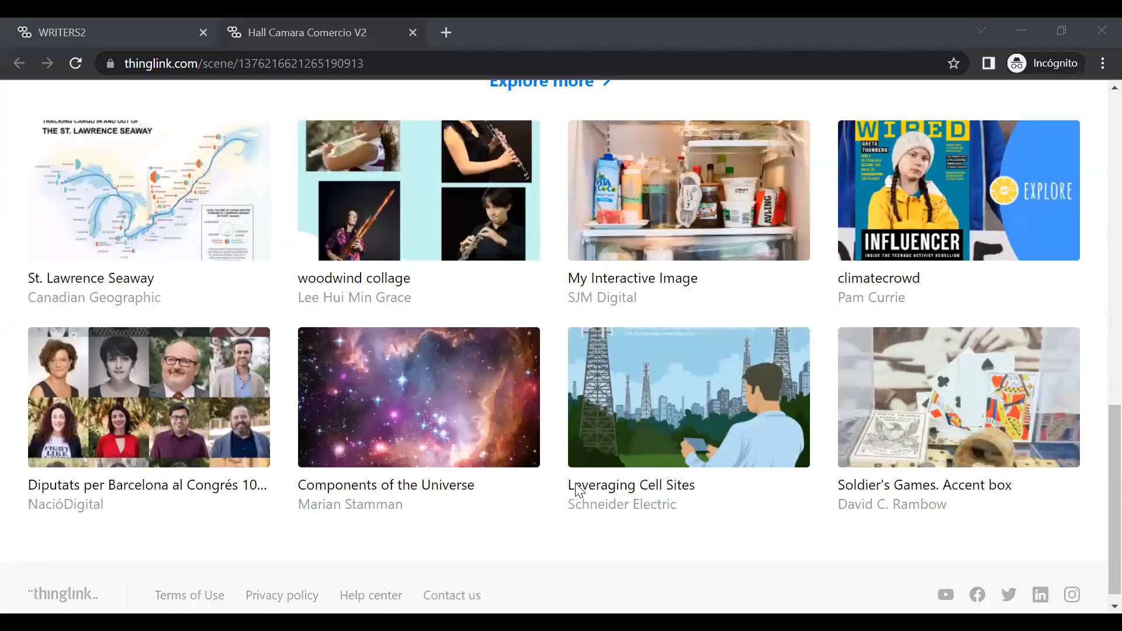
pyautogui.scroll(3, 532, 500)
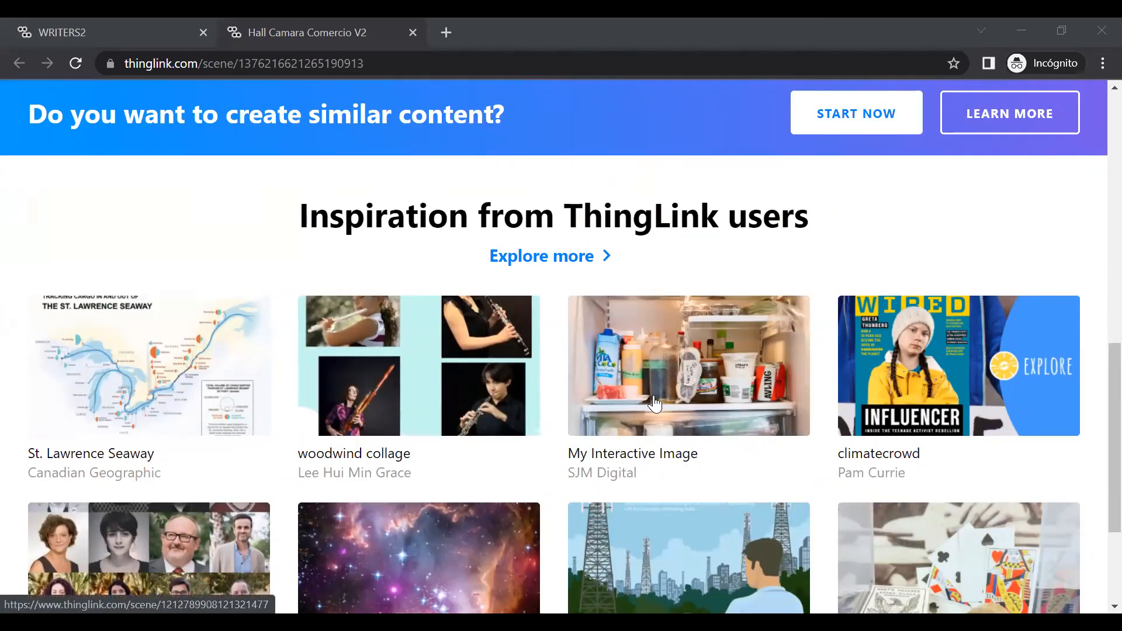
pyautogui.click(655, 403)
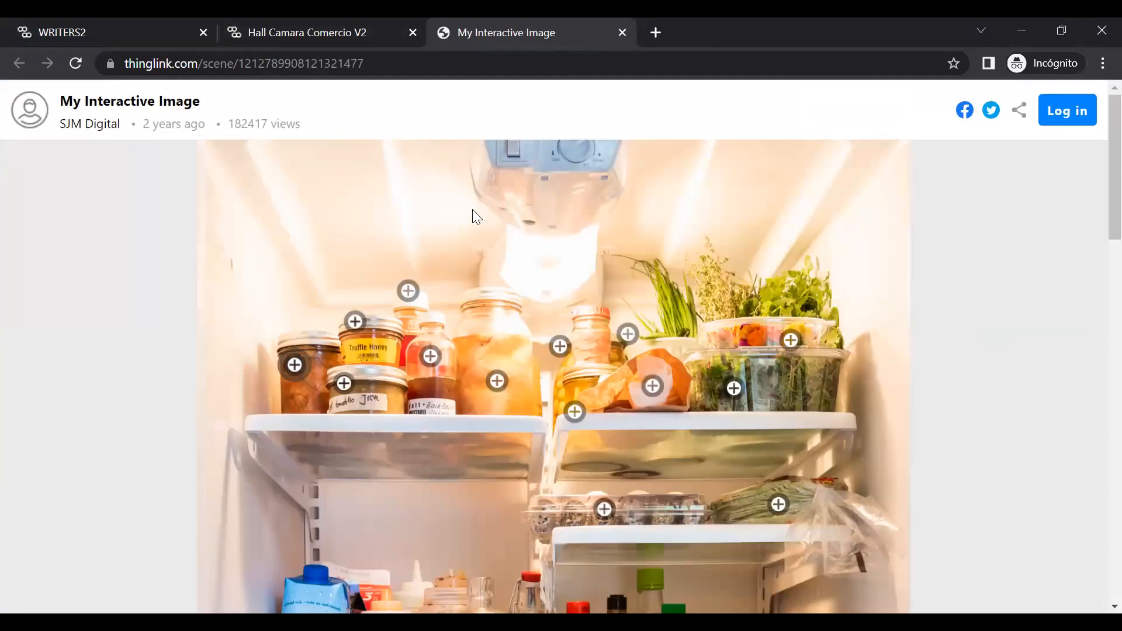
# Step: Explore the refrigerator scene, reading the tags on the truffle honey and the upper-shelf jars and closing each one
pyautogui.scroll(-8, 476, 432)
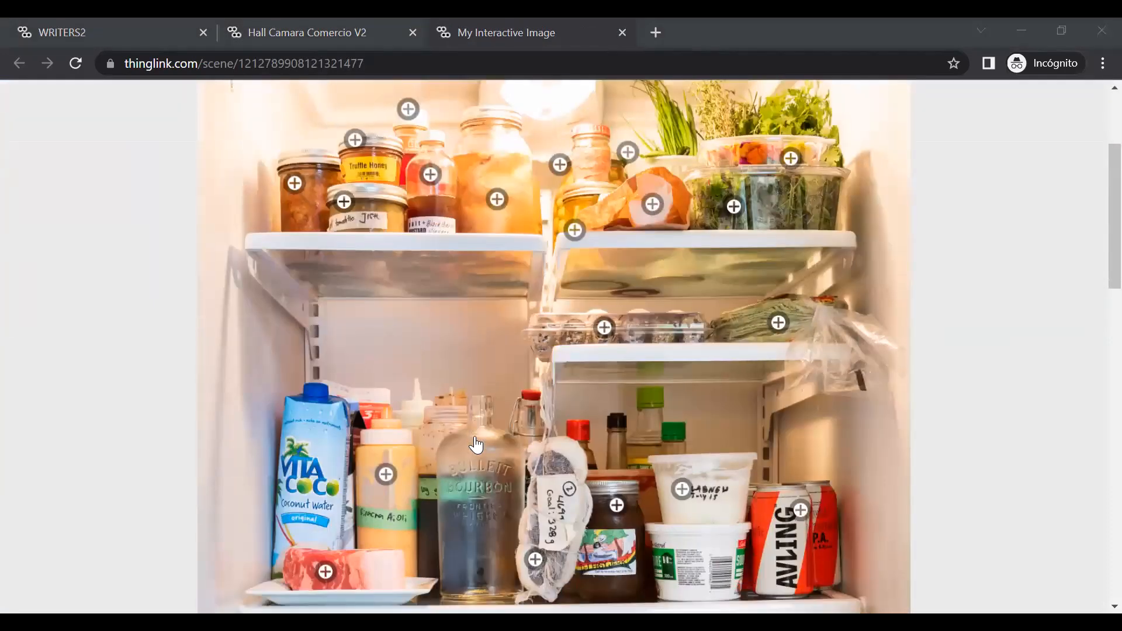
pyautogui.scroll(-5, 477, 455)
pyautogui.scroll(13, 477, 446)
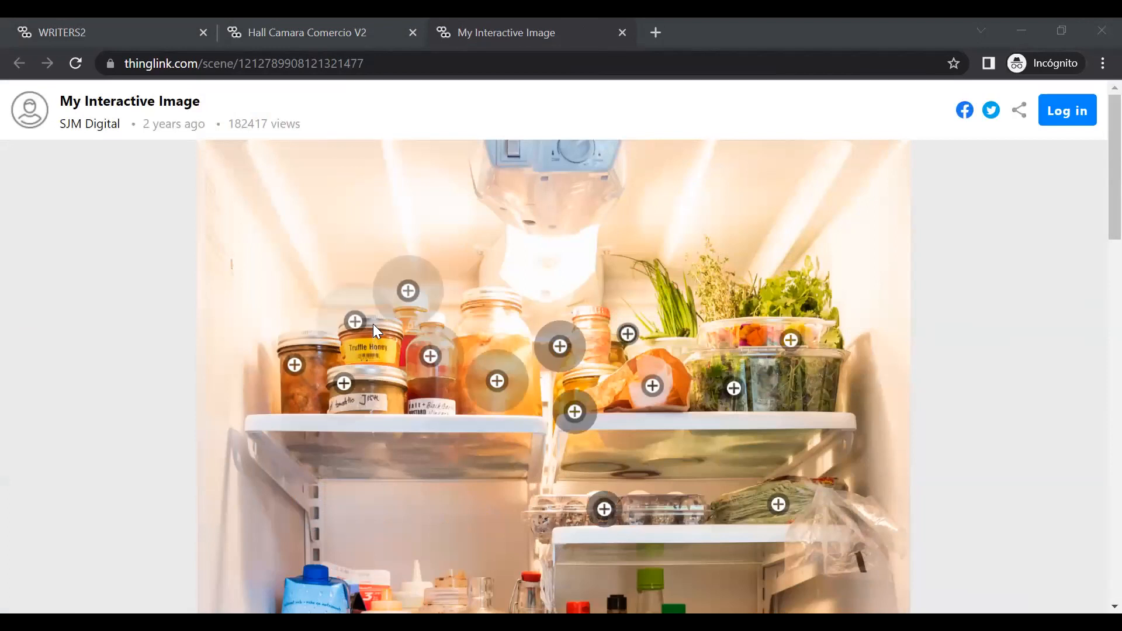
pyautogui.click(356, 321)
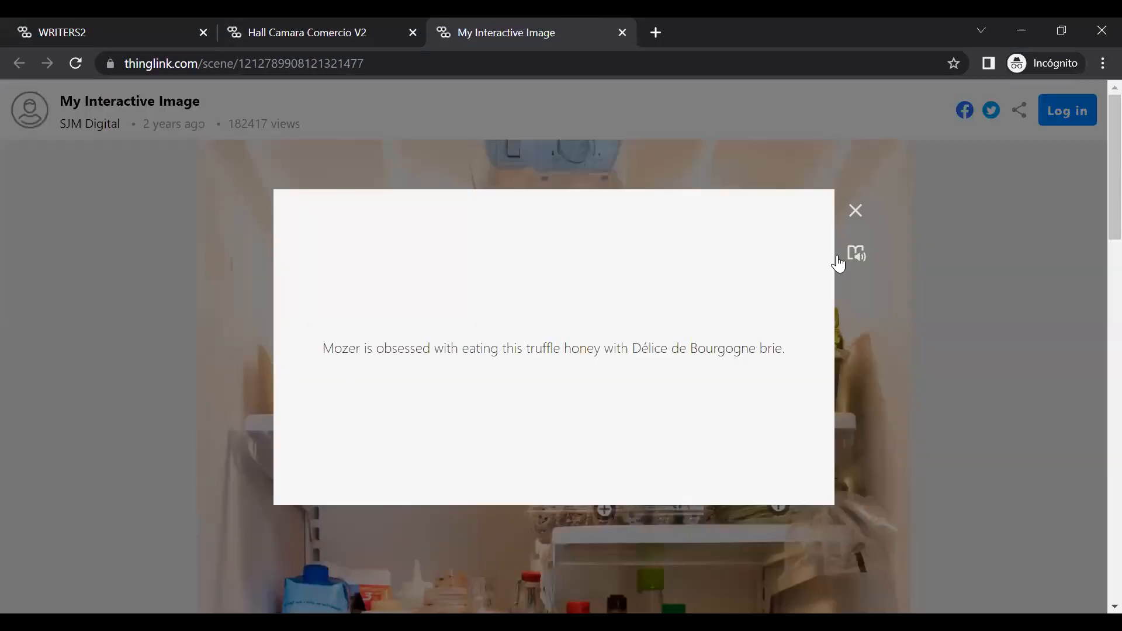
pyautogui.click(859, 215)
pyautogui.click(627, 334)
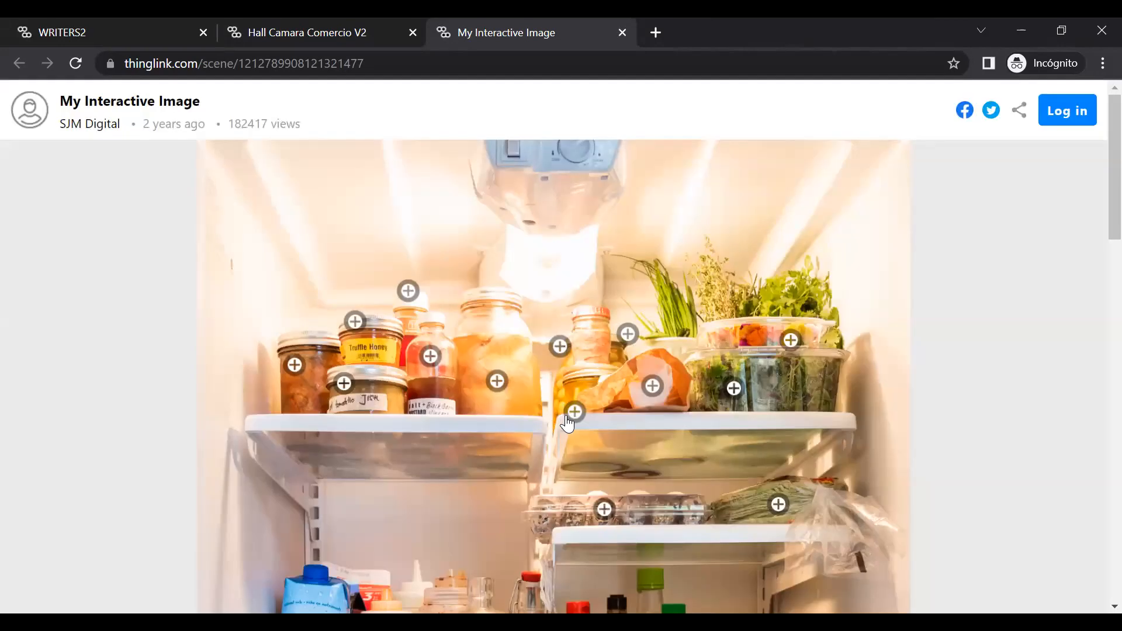
pyautogui.click(572, 417)
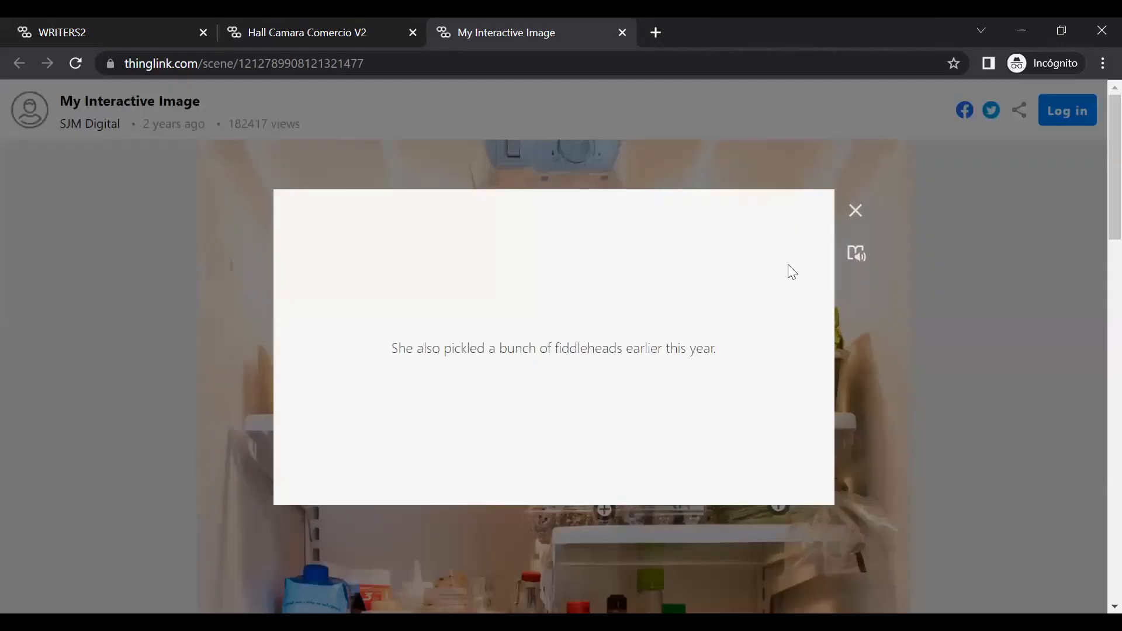
pyautogui.click(855, 214)
# Step: Browse the inspiration scenes below the refrigerator image and open the ITEC Innovation Lab Tour example
pyautogui.scroll(-20, 493, 456)
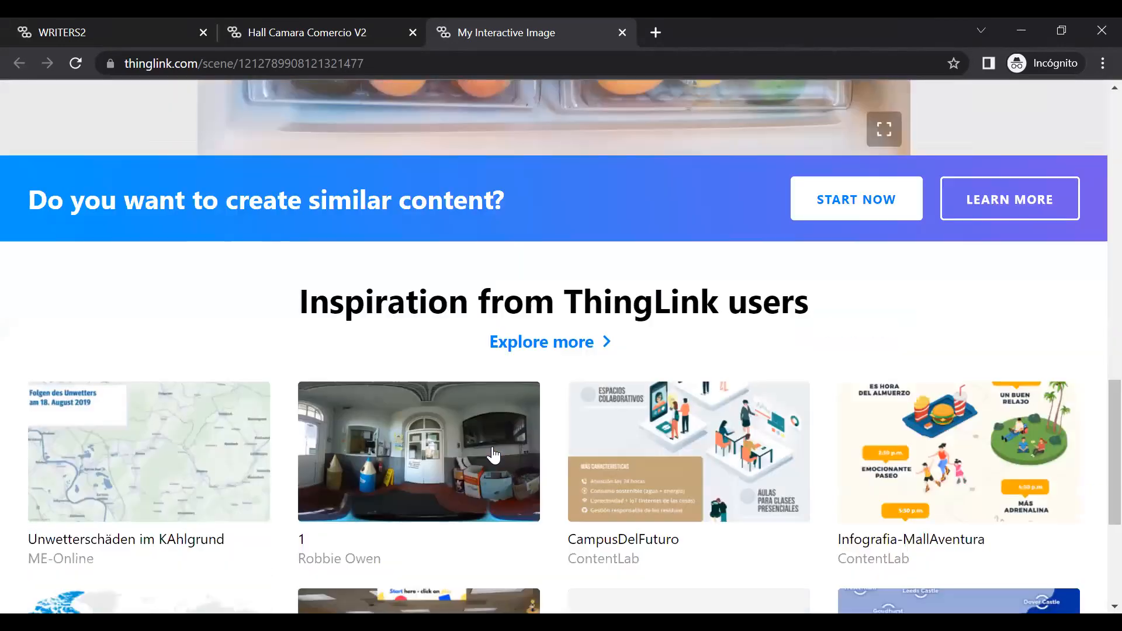
pyautogui.scroll(2, 474, 324)
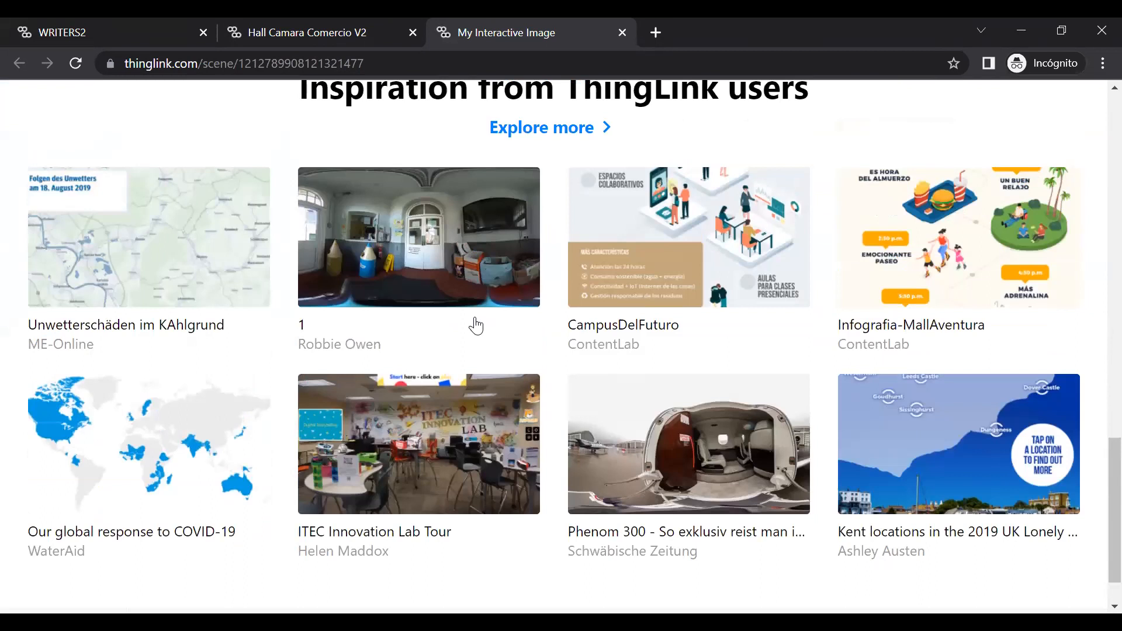
pyautogui.click(389, 469)
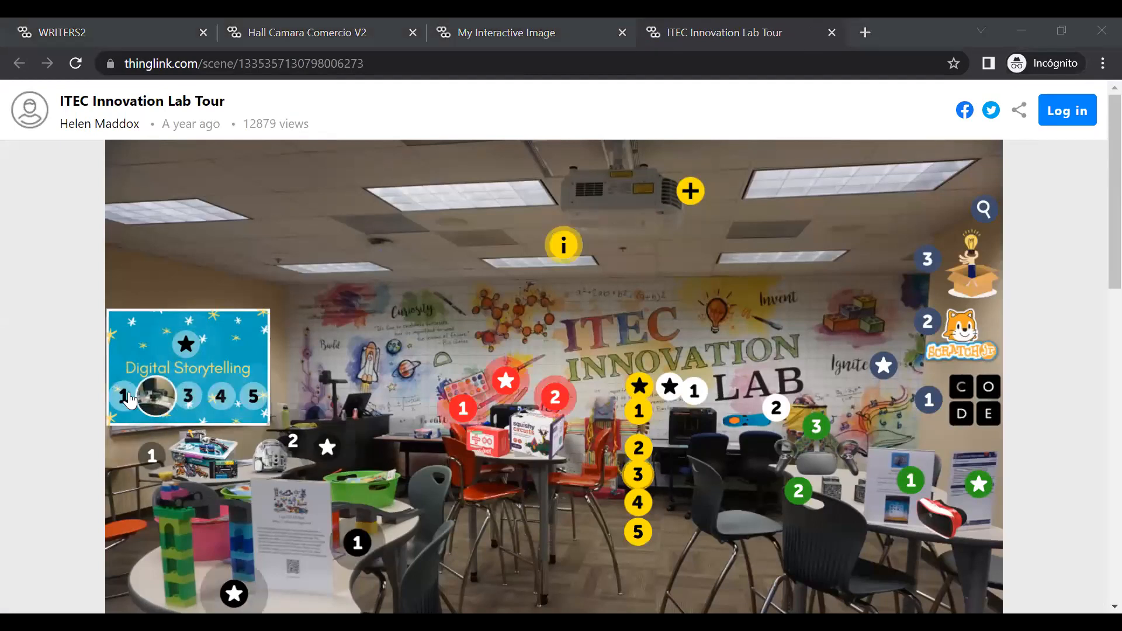
# Step: View the lab tour's intro video tag and the scene linked from the Scratch Jr. tag, and return to the main tour scene
pyautogui.click(691, 191)
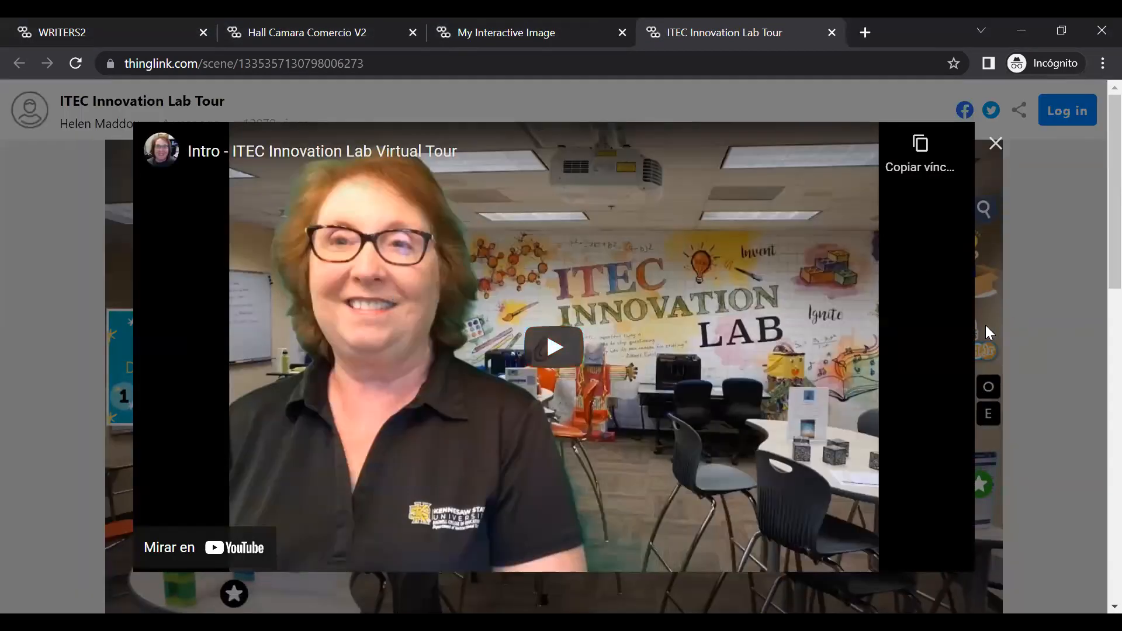
pyautogui.click(988, 325)
pyautogui.click(927, 325)
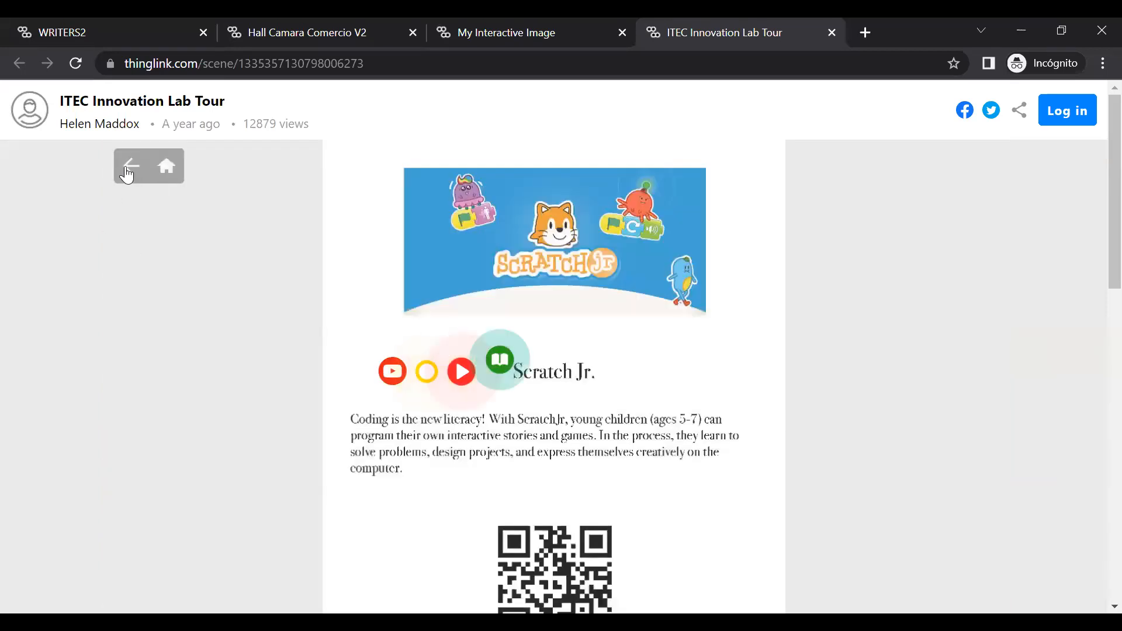
pyautogui.click(128, 168)
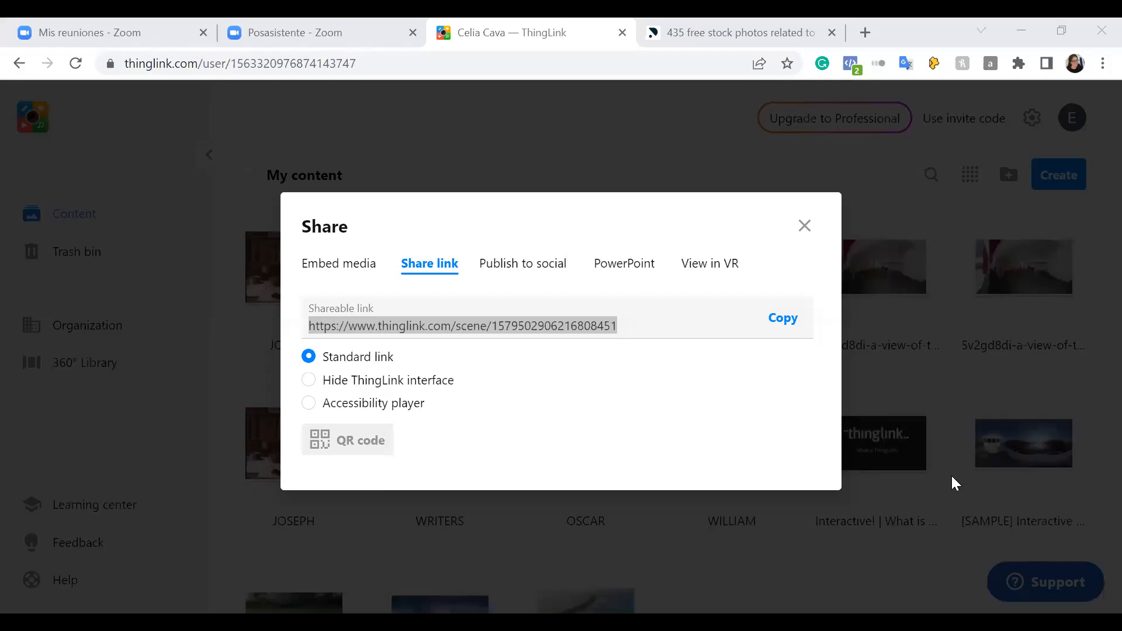
# Step: Close the Share dialog over the My content library
pyautogui.click(804, 226)
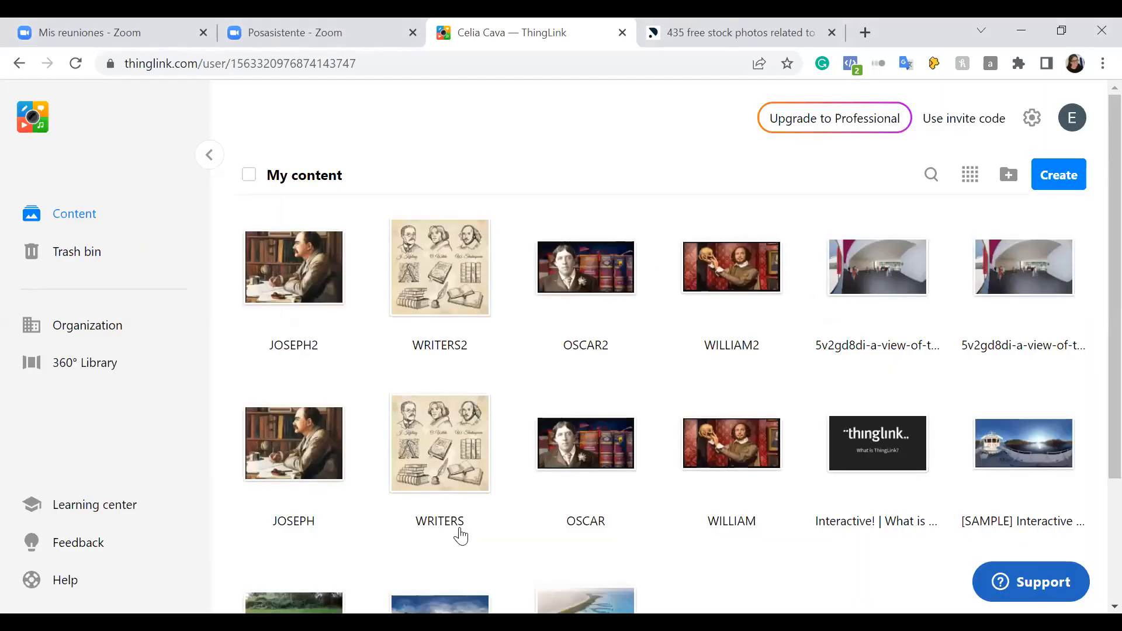